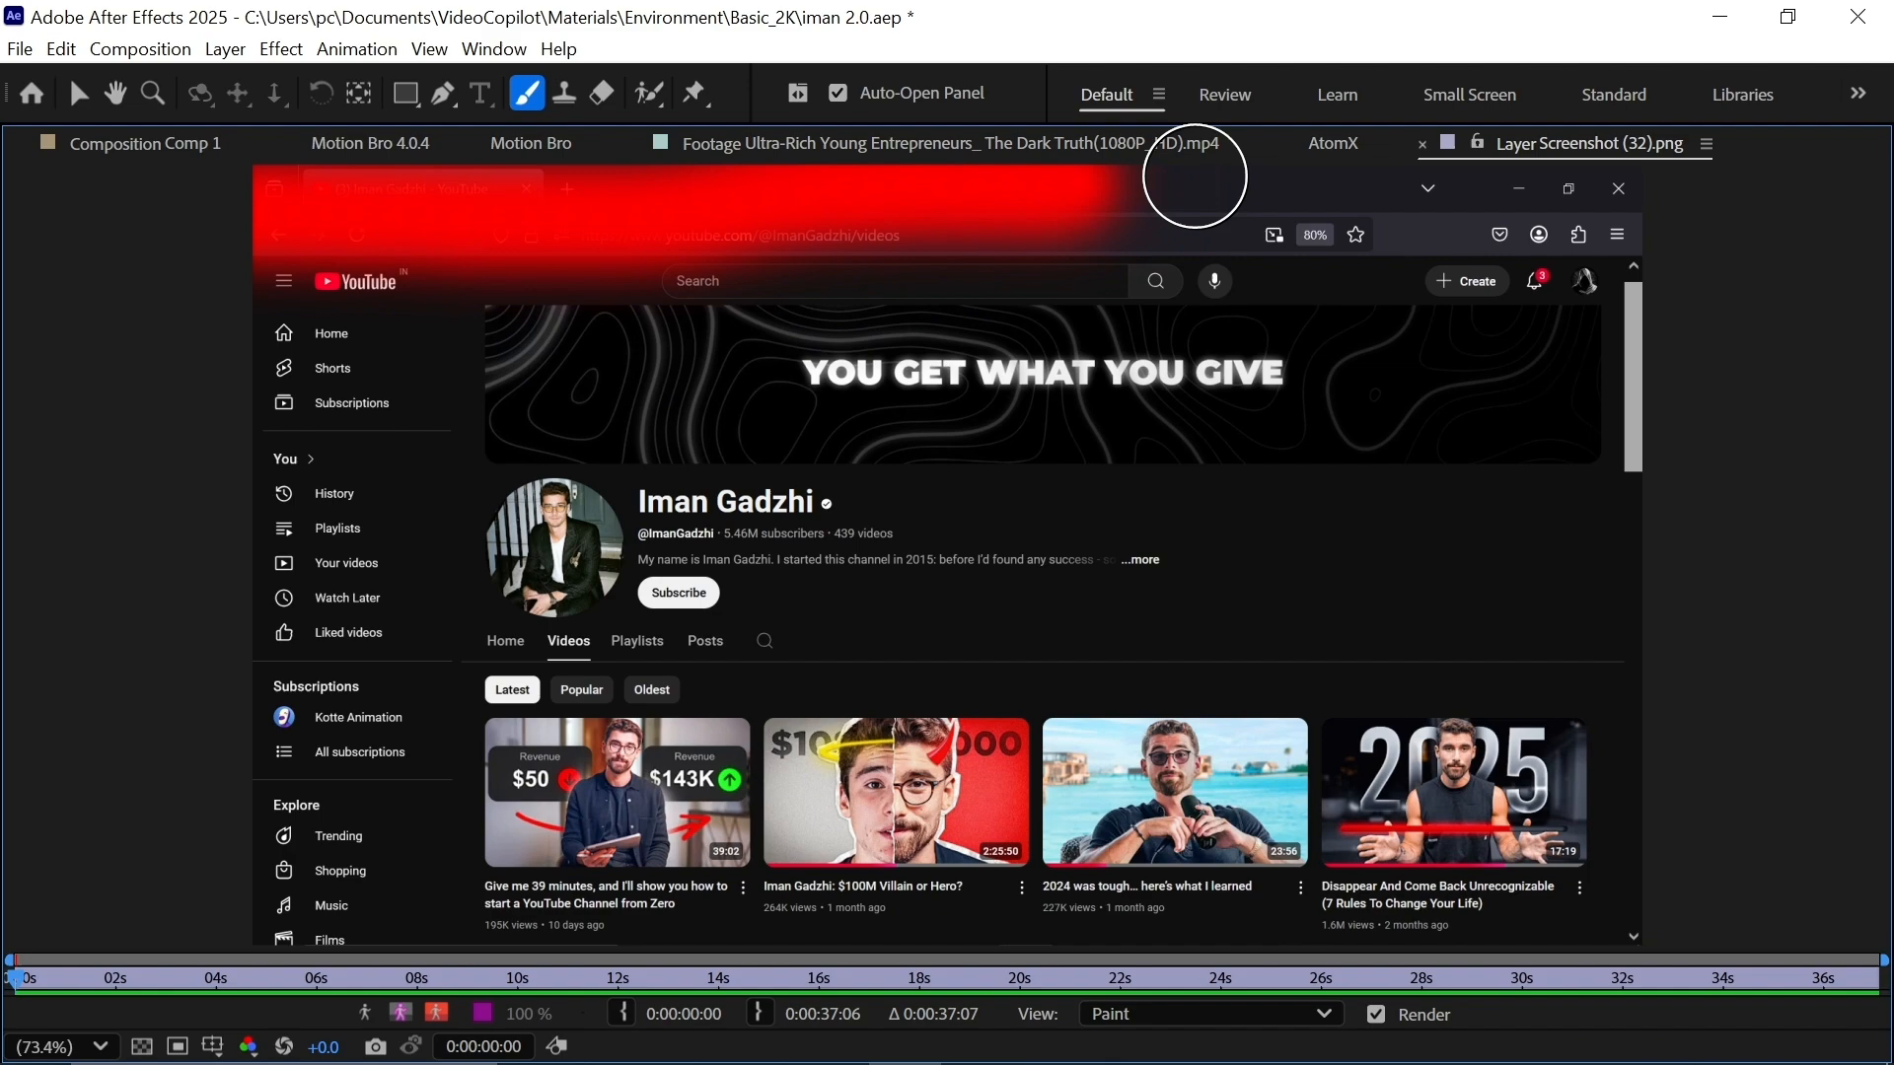
# Search the web for 'how to go fullscreen in firefox' while preparing the channel screenshot.
pyautogui.moveTo(1194, 175)
pyautogui.mouseDown()
pyautogui.moveTo(1643, 209)
pyautogui.moveTo(1219, 217)
pyautogui.moveTo(1598, 233)
pyautogui.mouseUp()
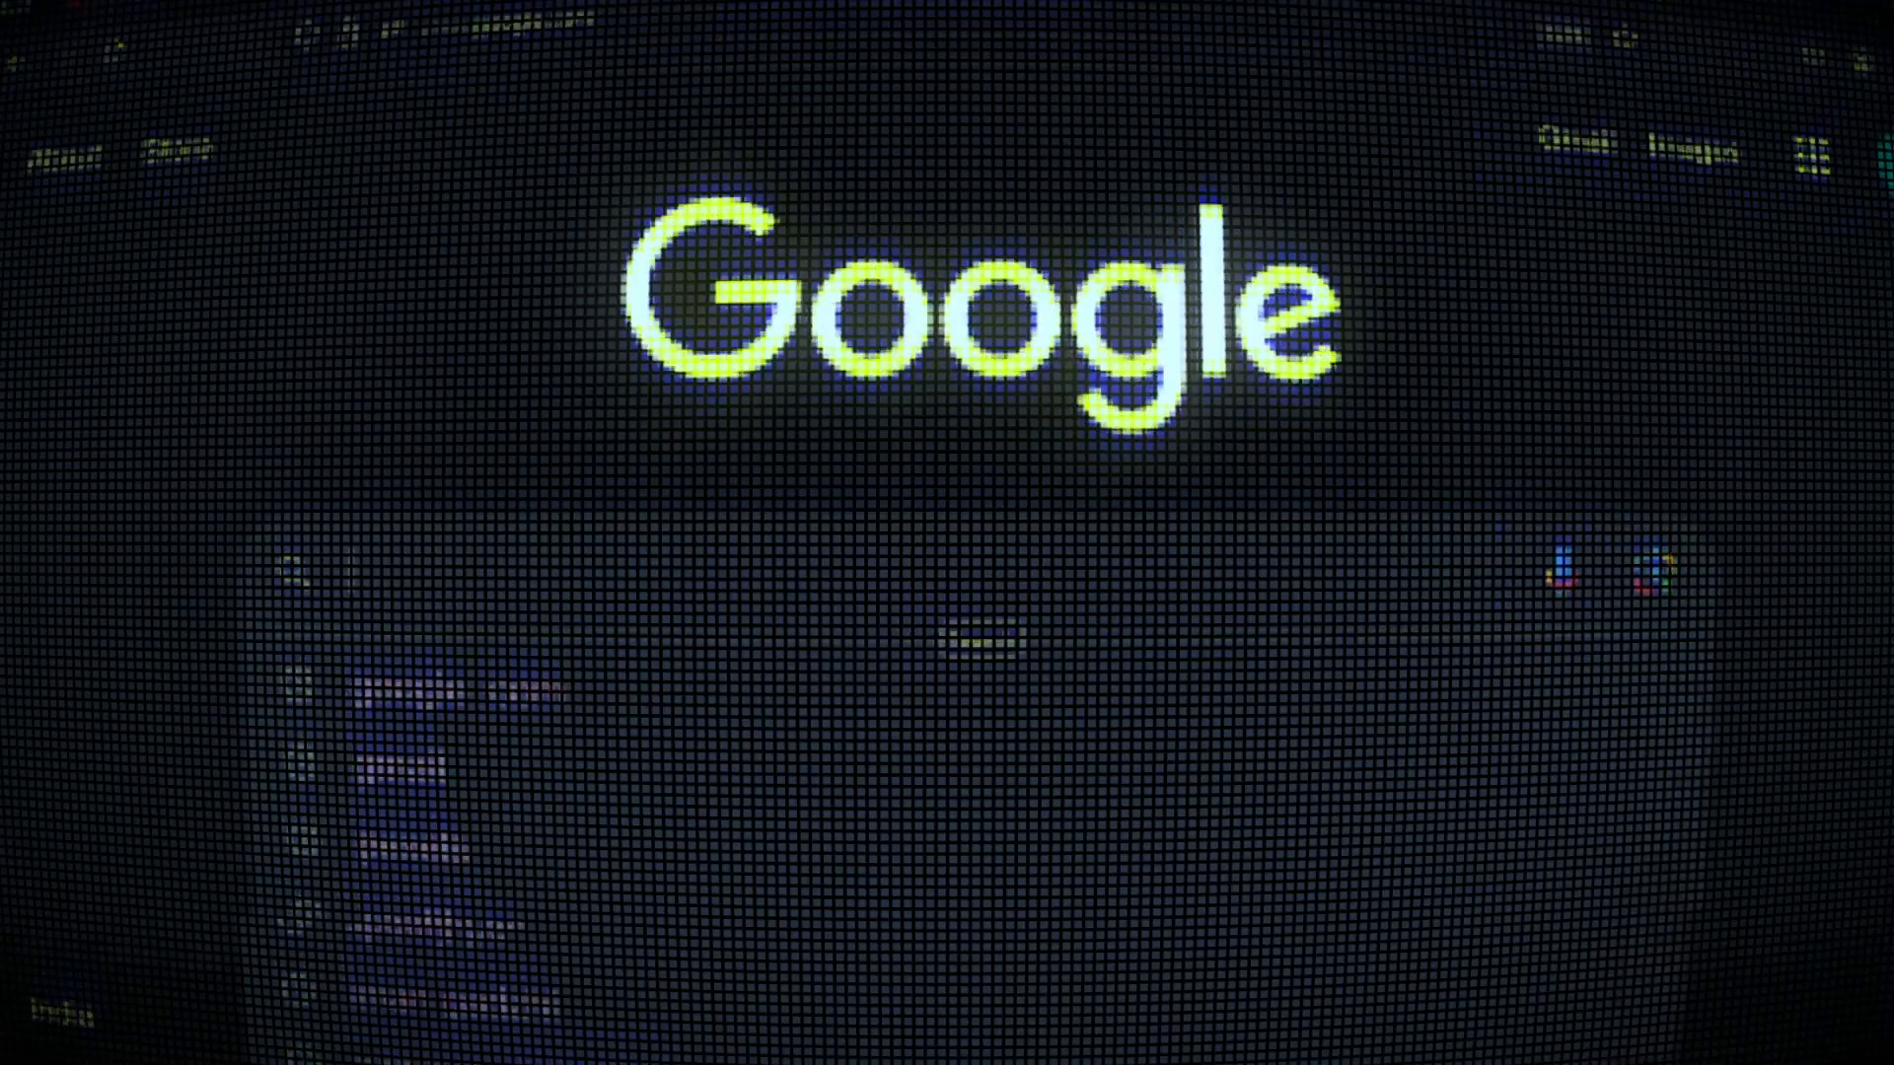
pyautogui.write('how to go fullscreen in firefox')
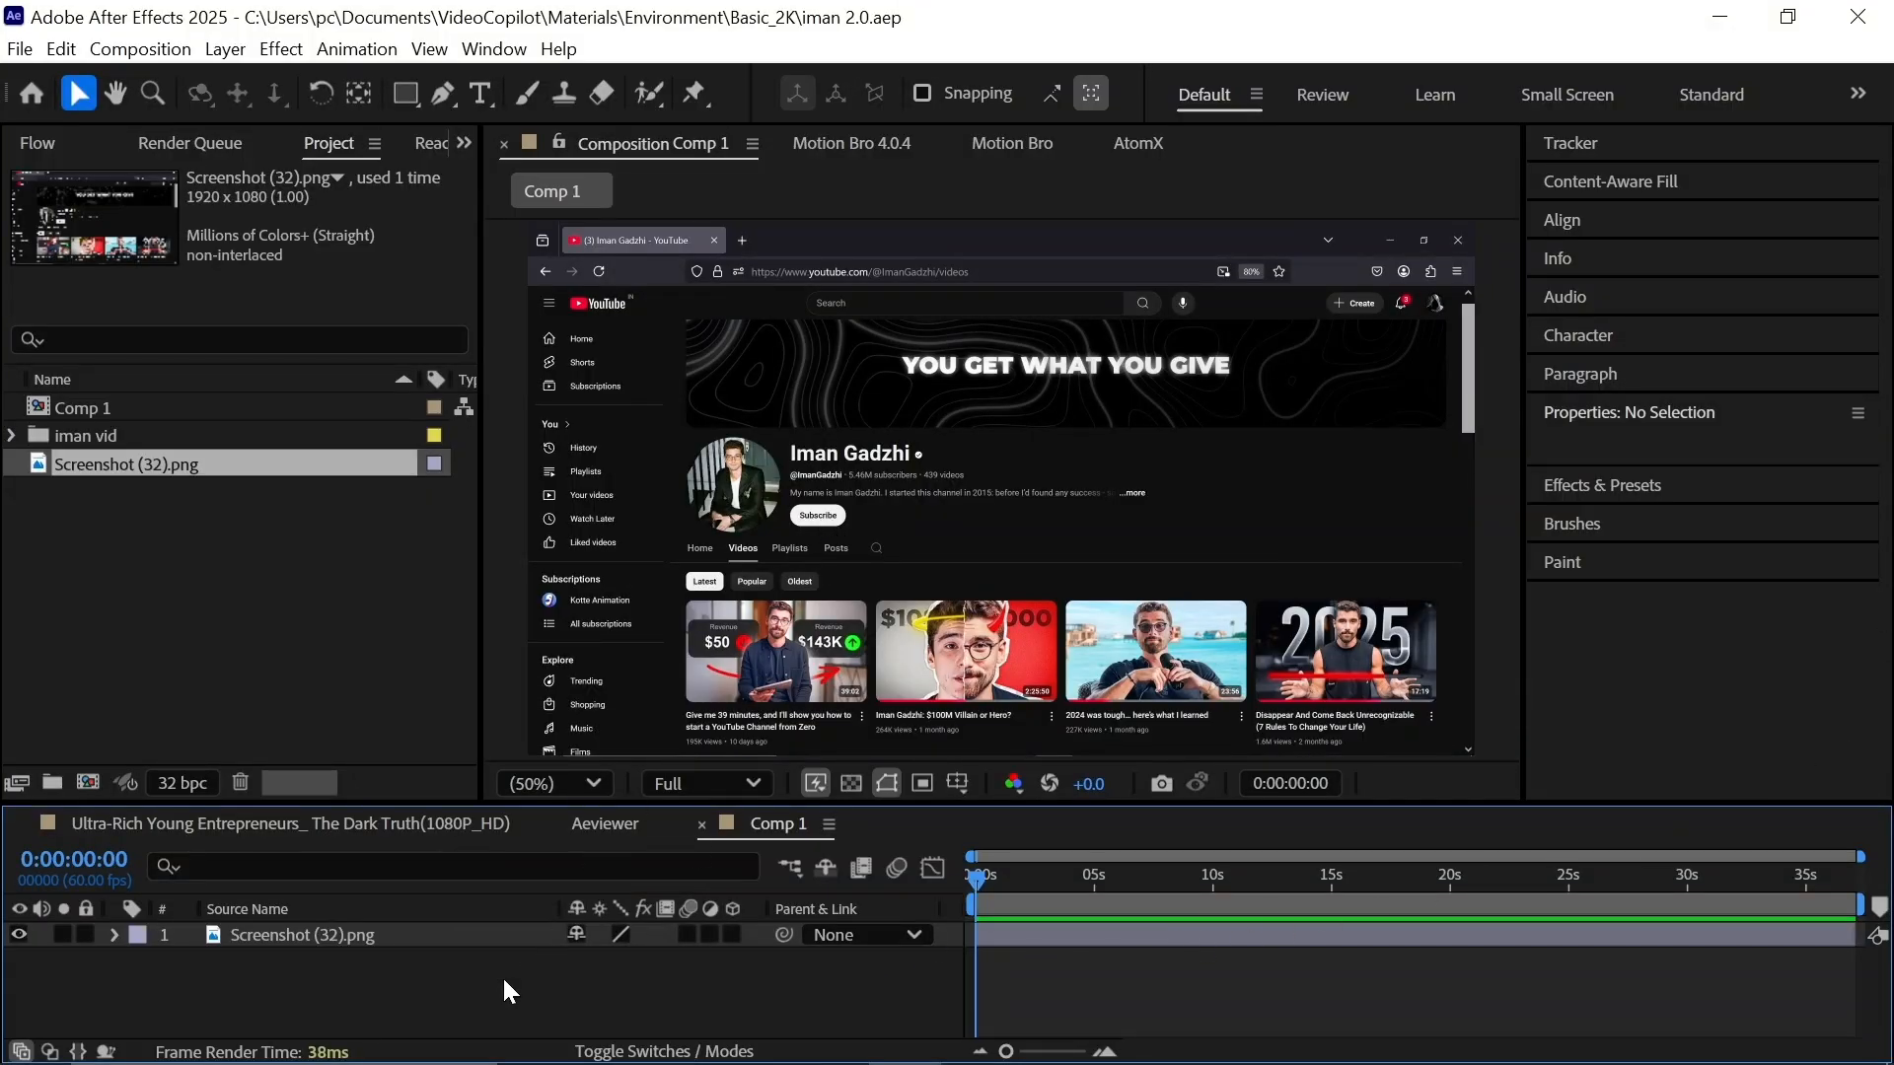
pyautogui.click(262, 943)
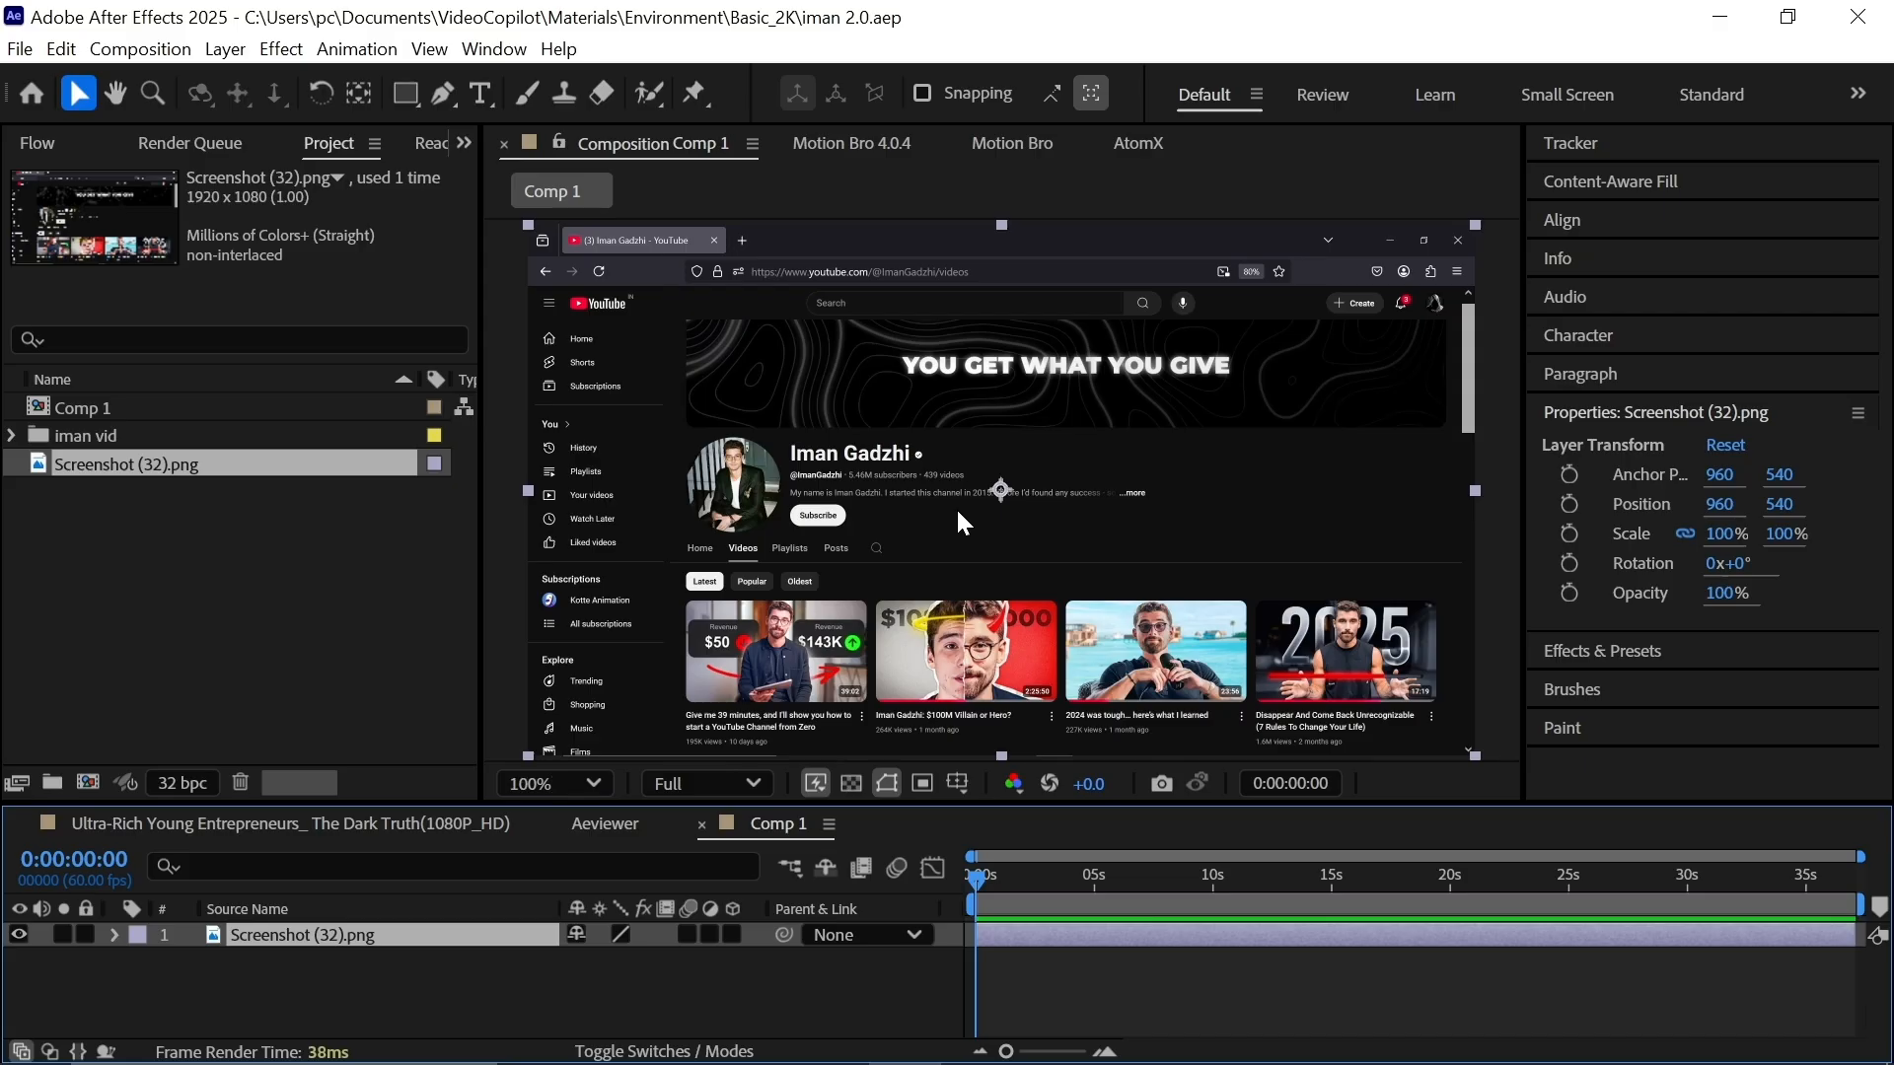
pyautogui.scroll(2, 956, 507)
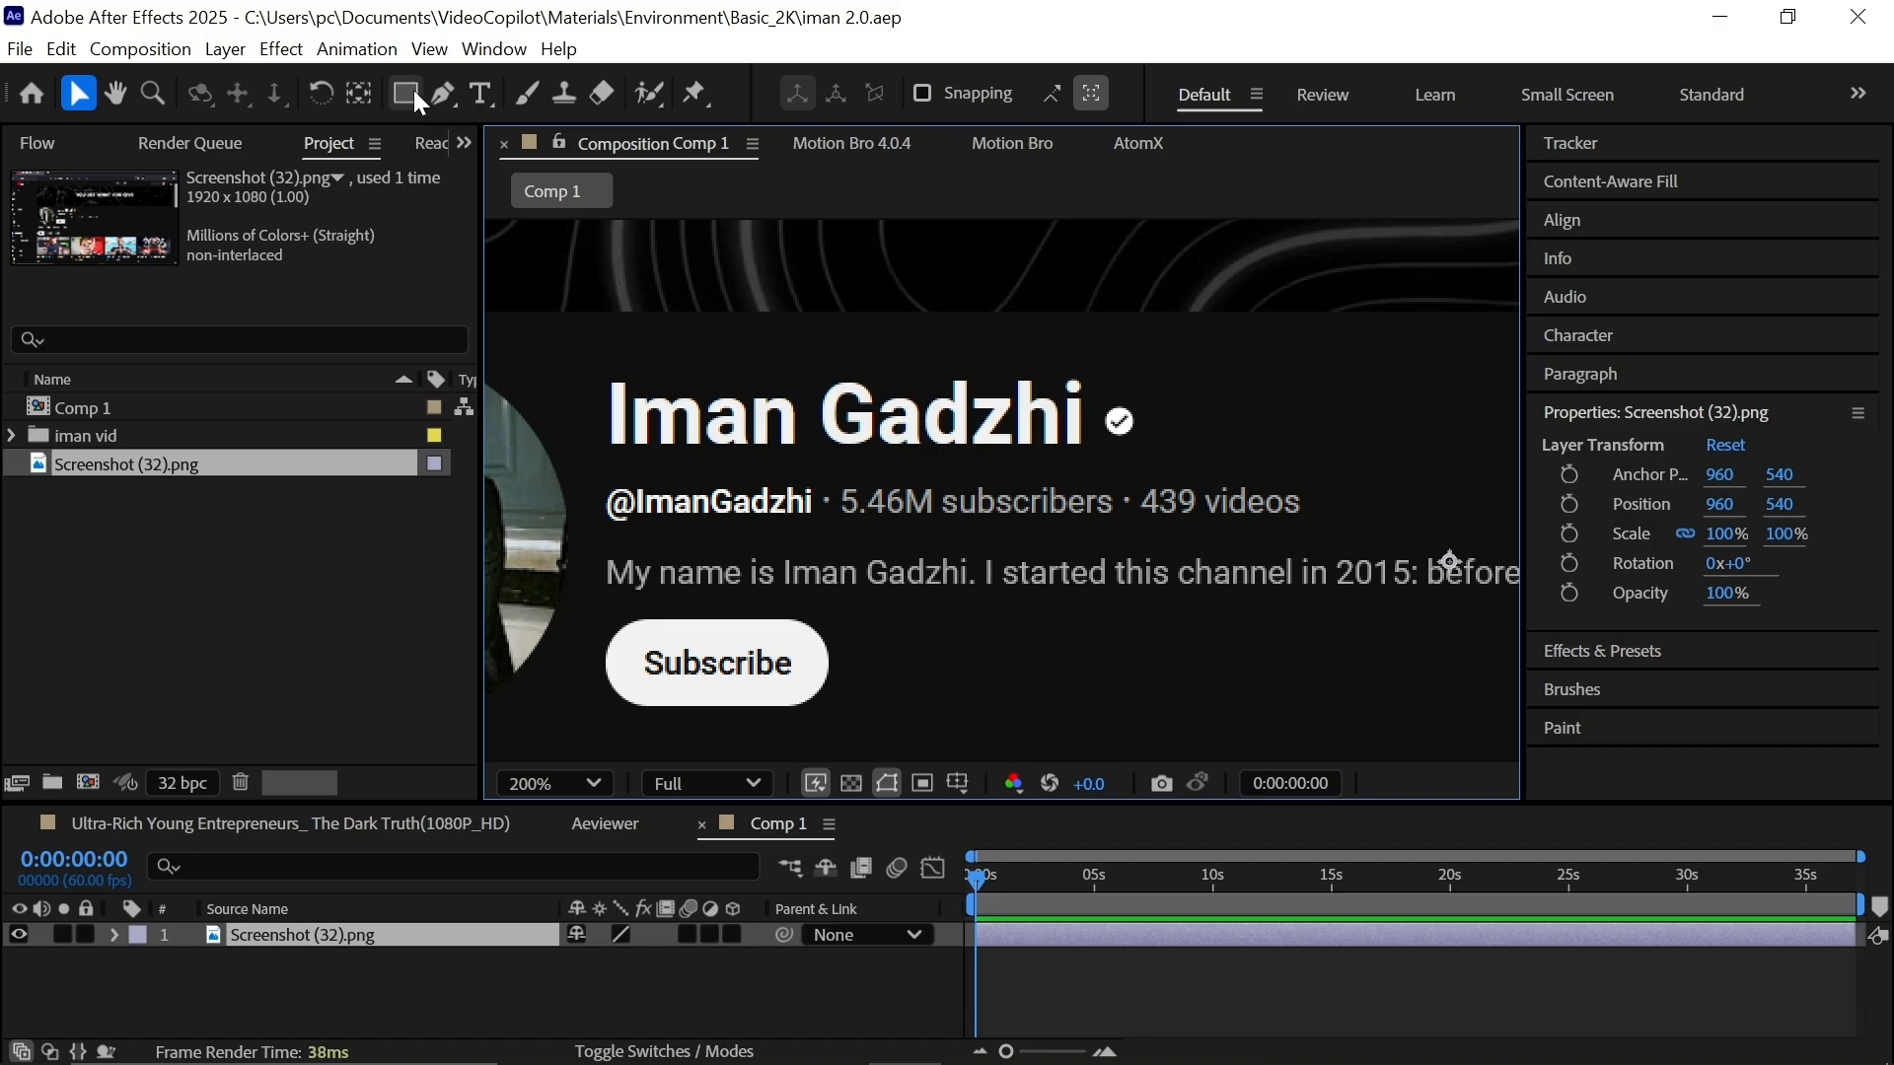
pyautogui.click(410, 93)
pyautogui.click(498, 99)
pyautogui.press('F2')
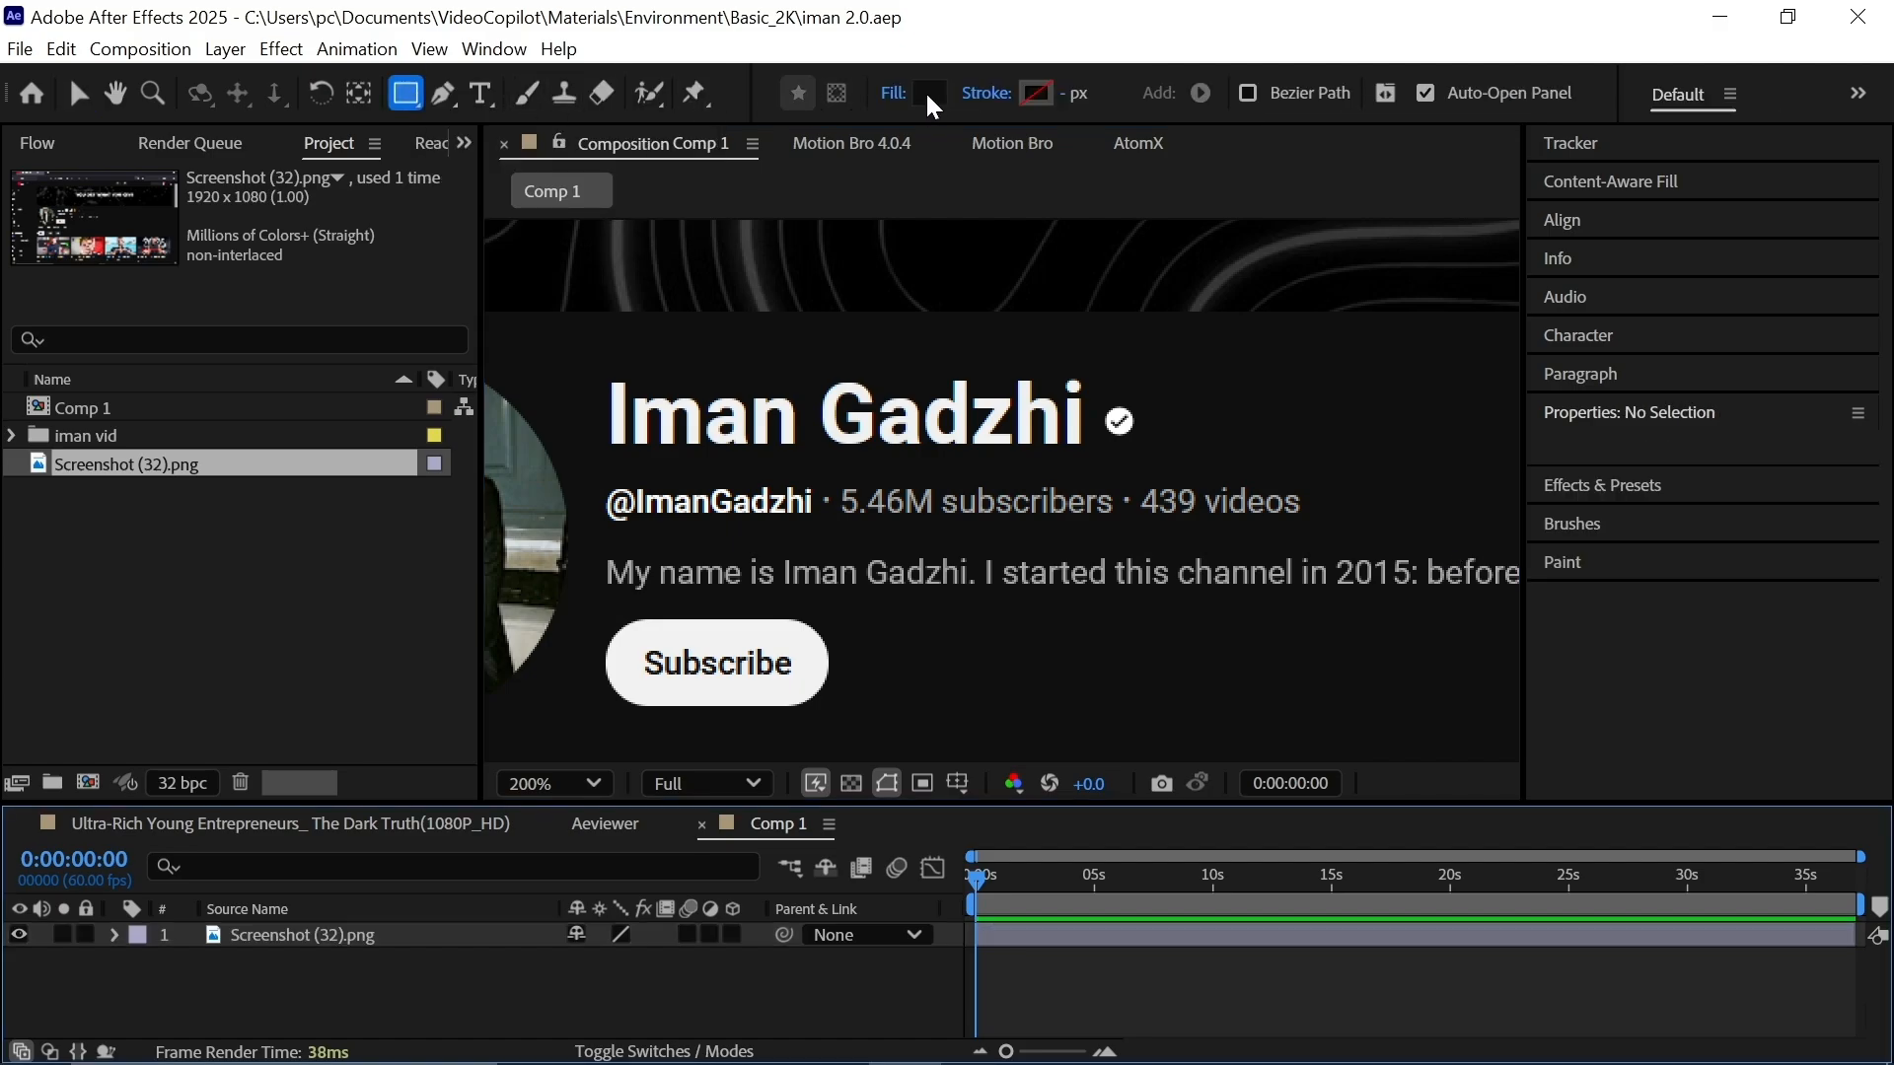
pyautogui.click(932, 96)
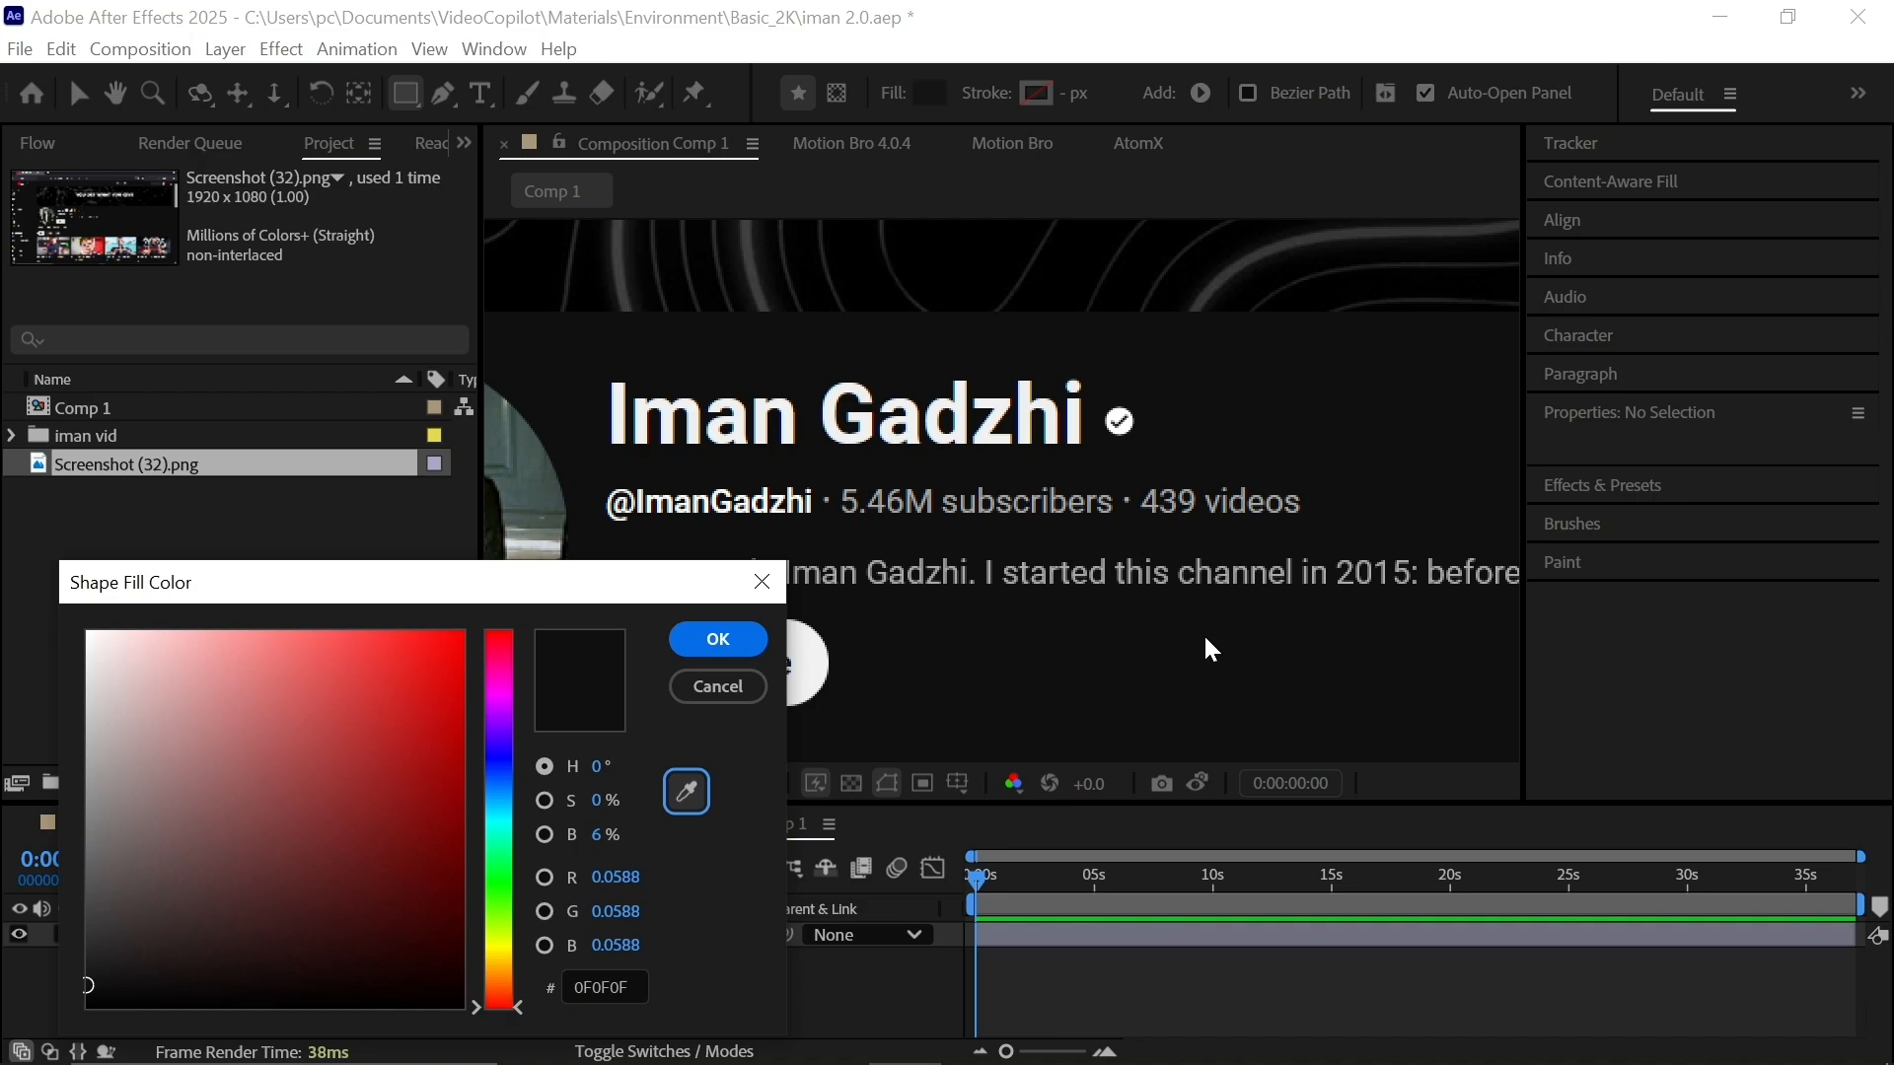
pyautogui.click(719, 638)
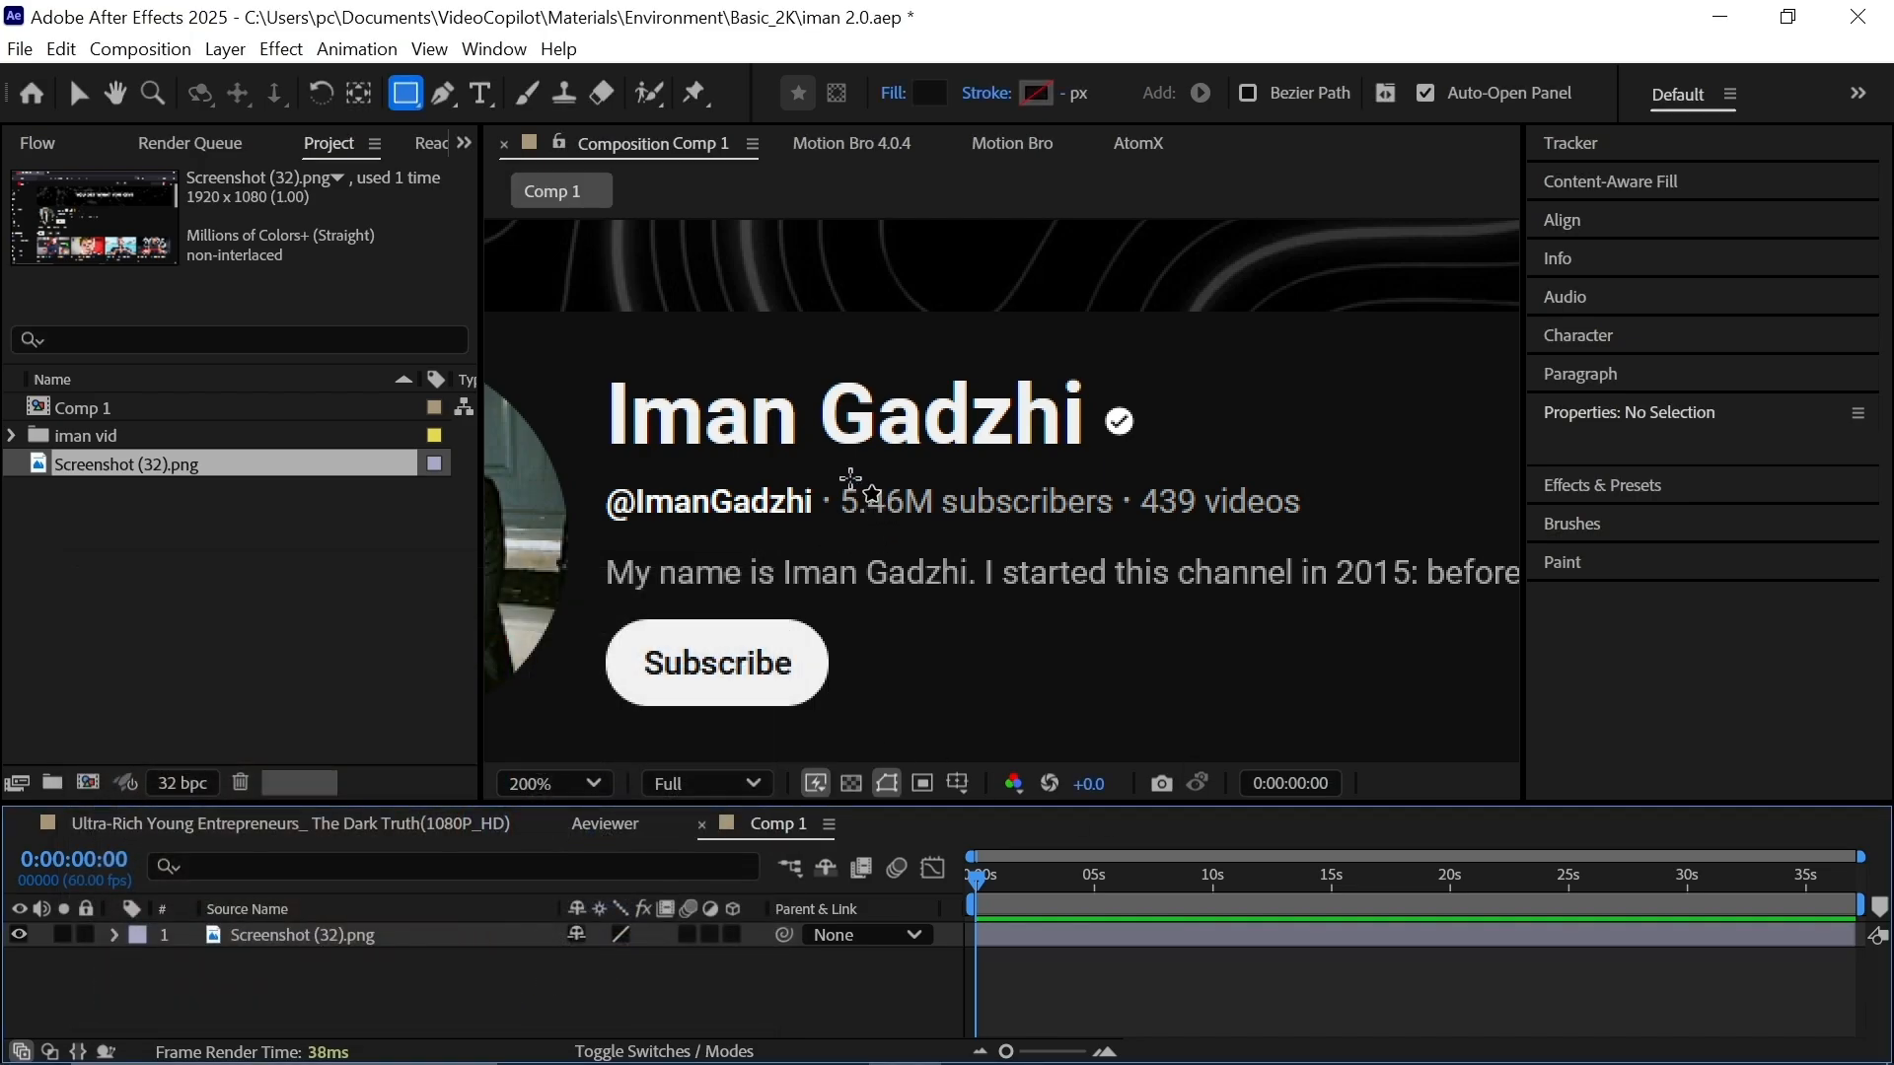
pyautogui.moveTo(822, 482); pyautogui.dragTo(890, 520)
pyautogui.moveTo(1268, 510); pyautogui.dragTo(1314, 521)
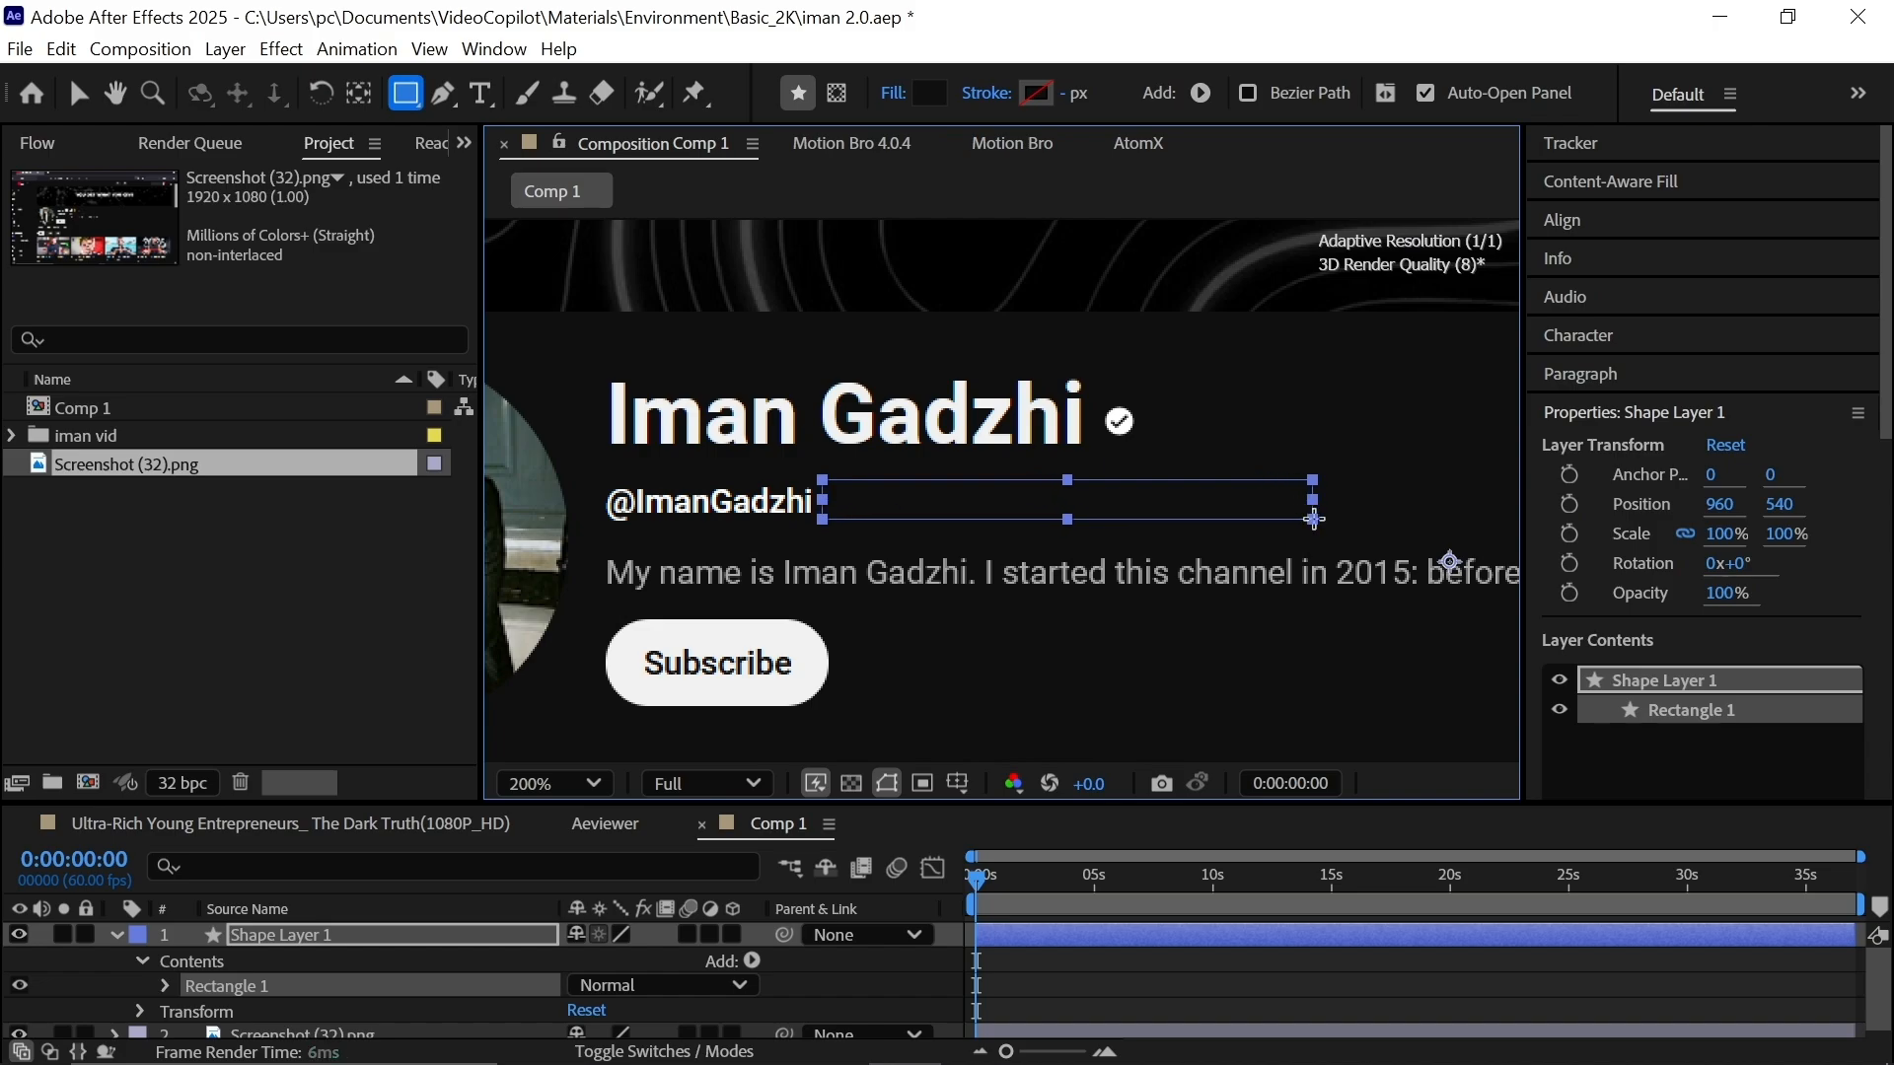
# Type the number 5.4 beside the handle and nudge it down into line.
pyautogui.write('5.4')
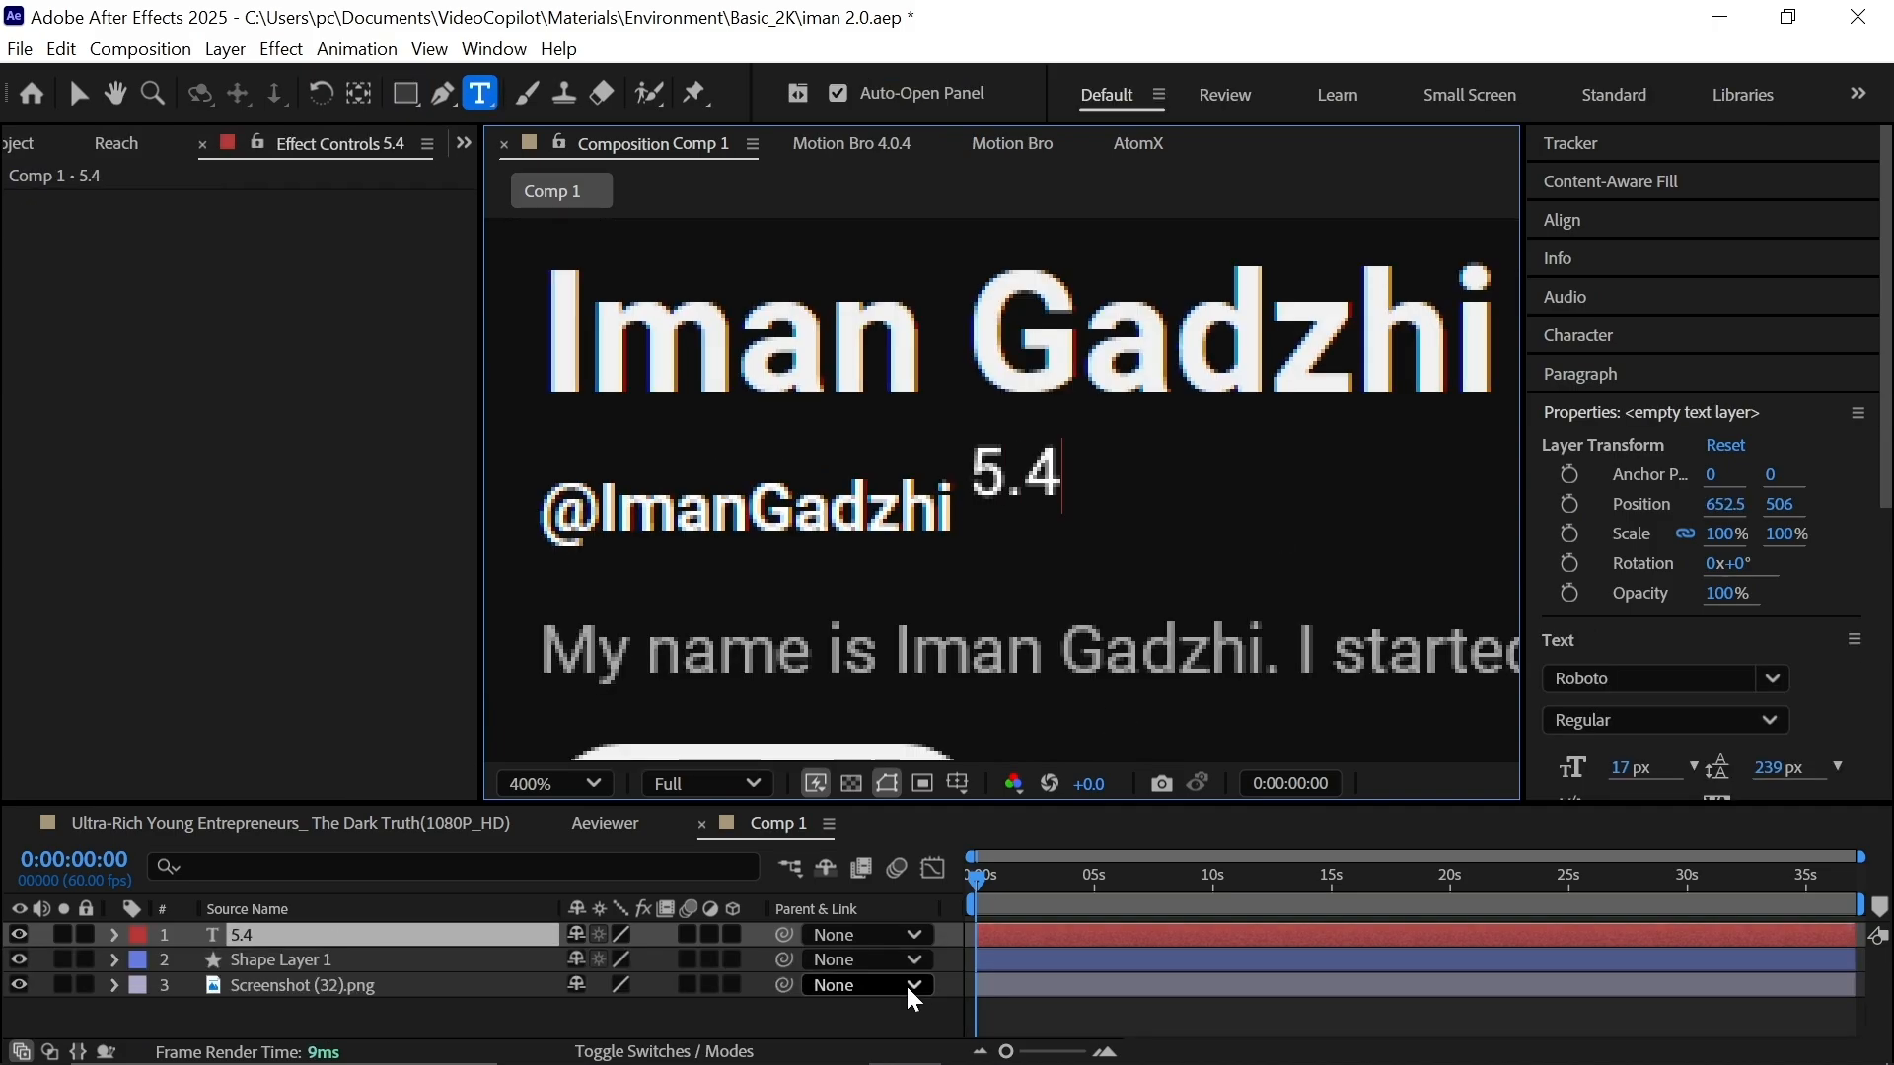
pyautogui.click(1006, 935)
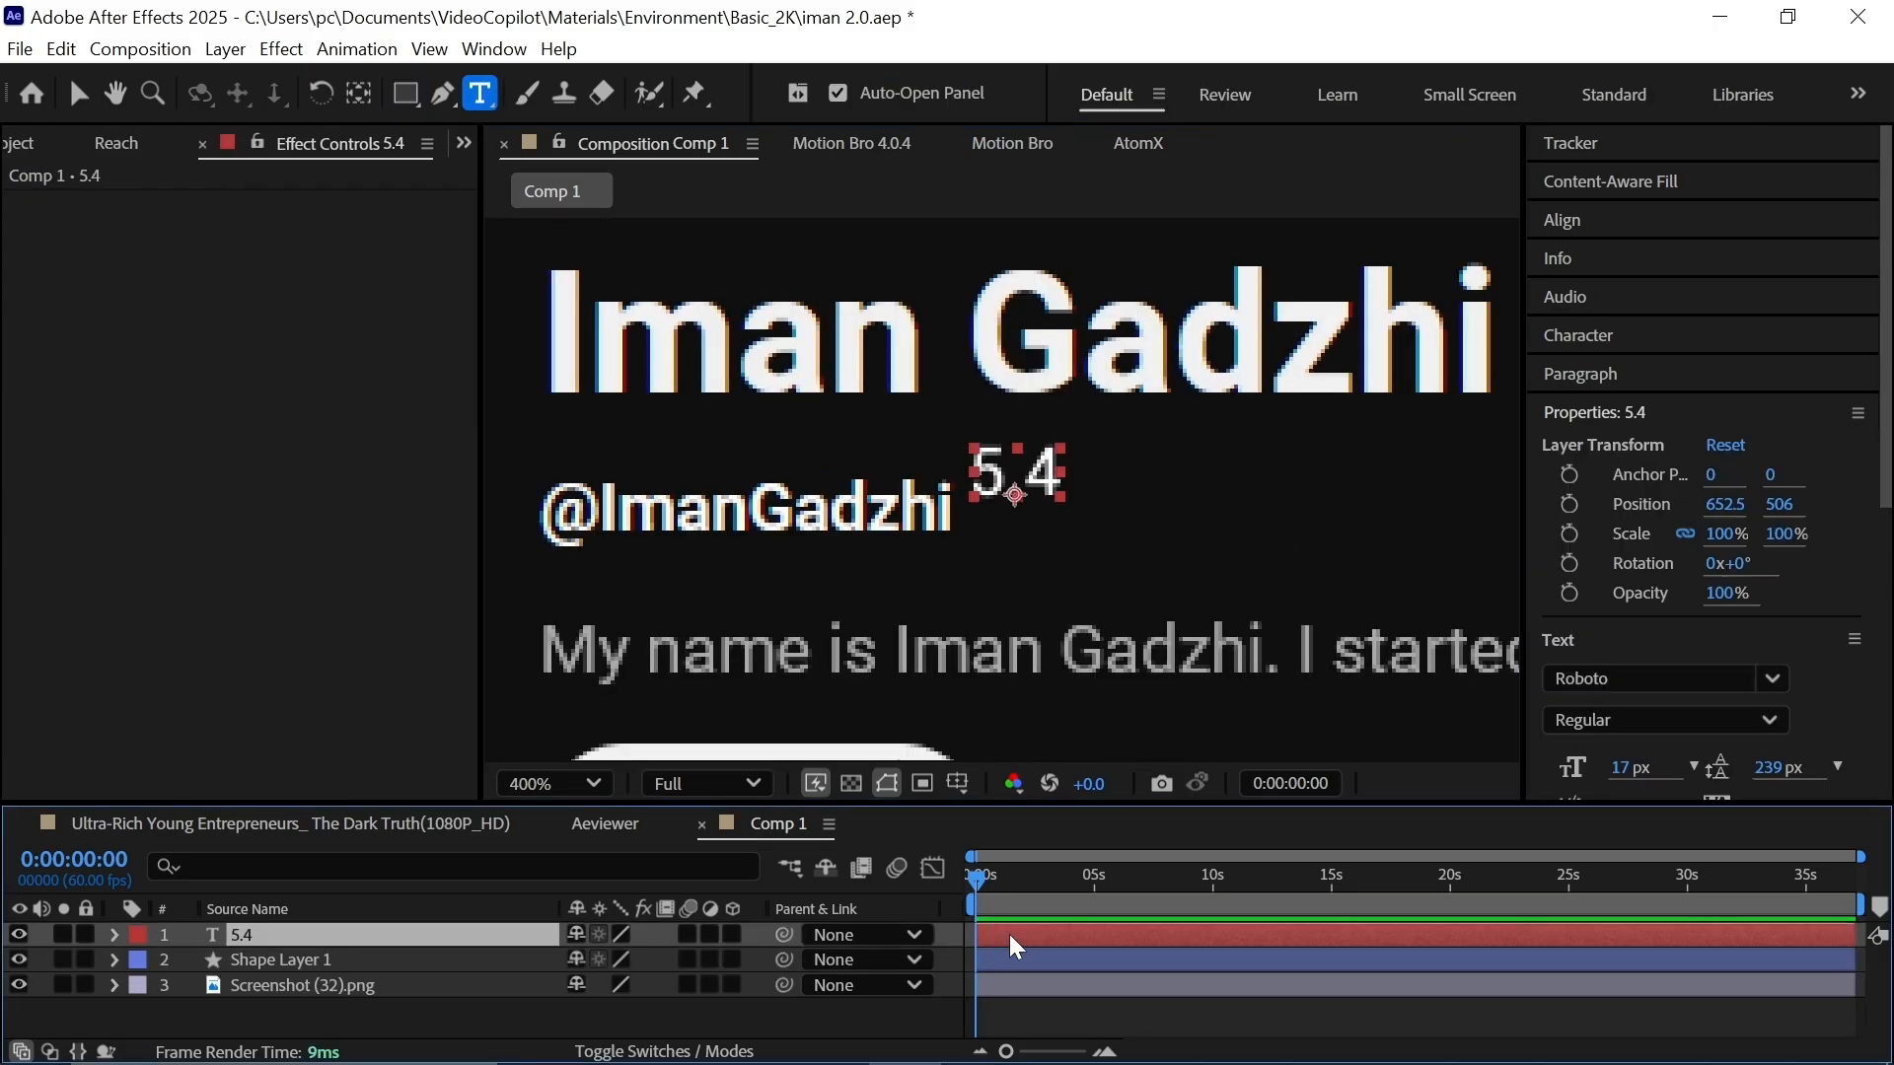
pyautogui.hotkey('shift', 'Down')
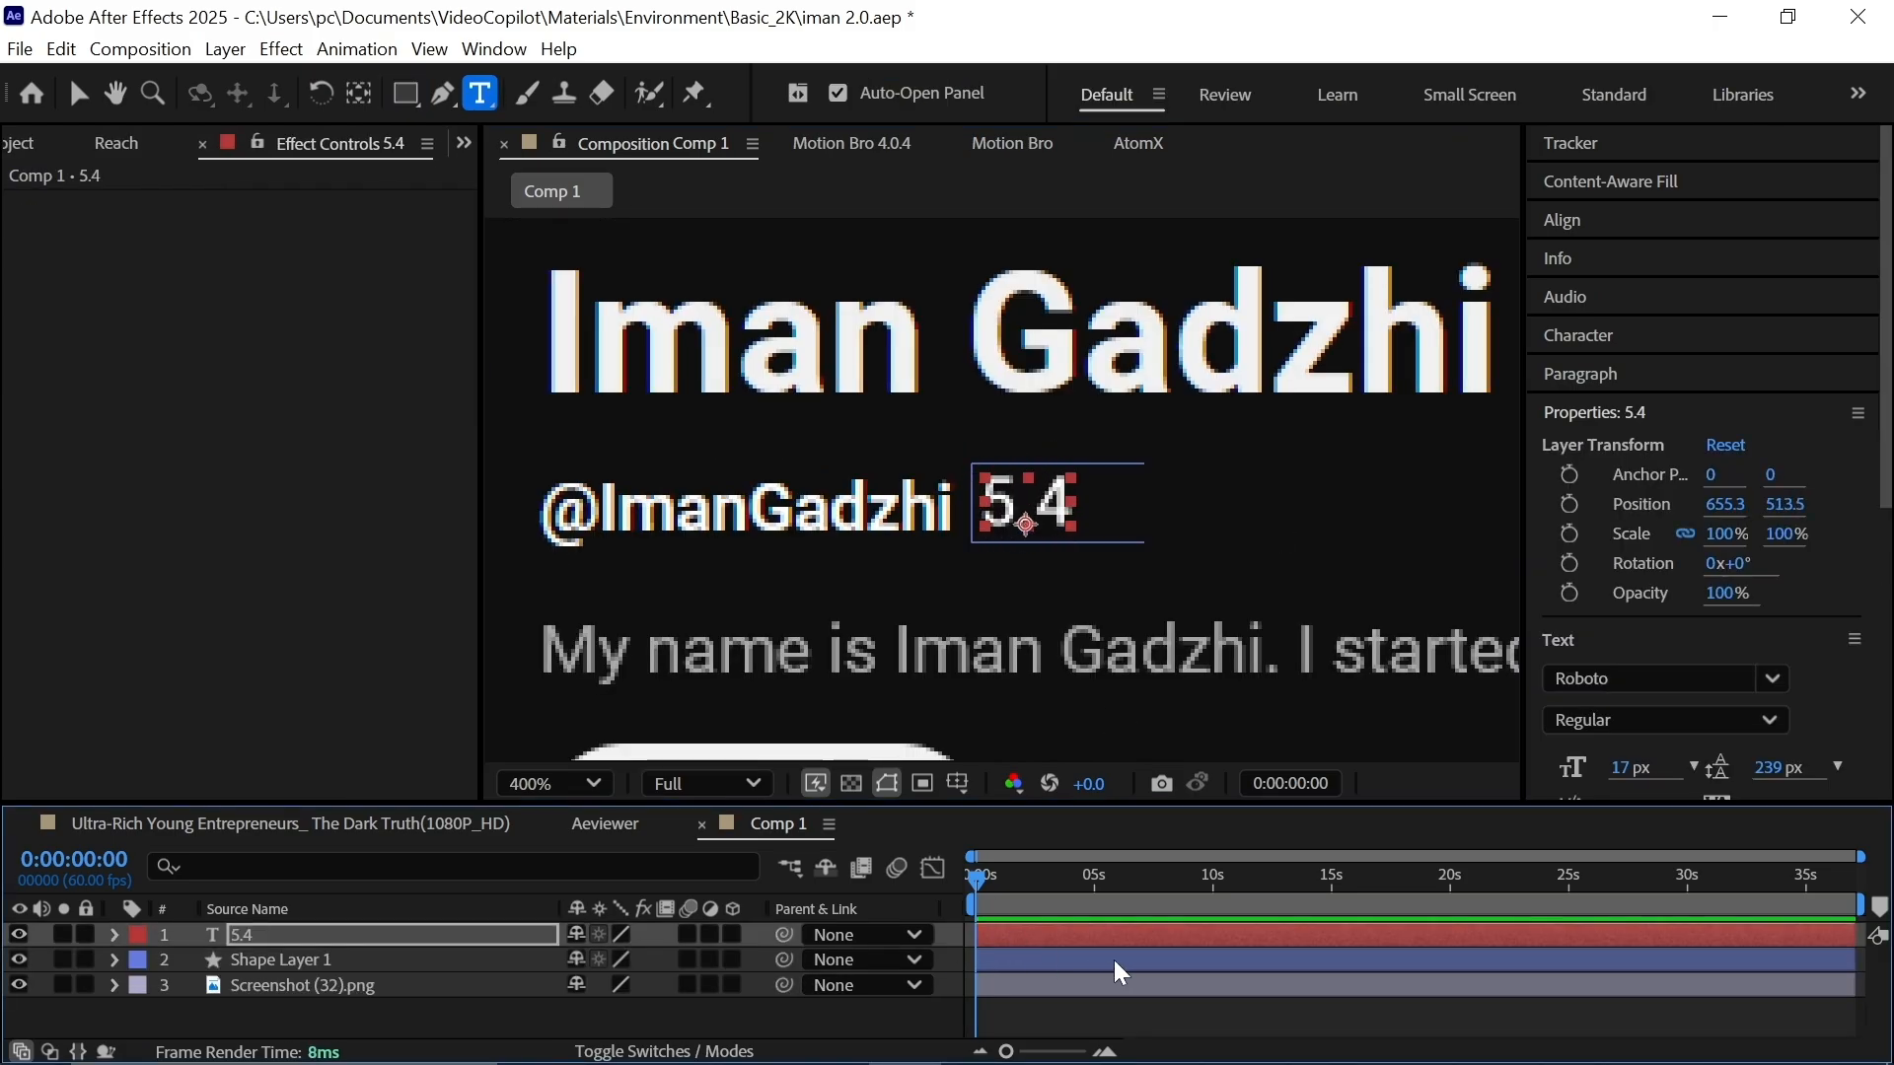
pyautogui.click(1111, 1016)
pyautogui.scroll(1, 1075, 582)
pyautogui.moveTo(1075, 582); pyautogui.dragTo(929, 607)
pyautogui.click(1082, 937)
pyautogui.press('Down')
pyautogui.press('Down')
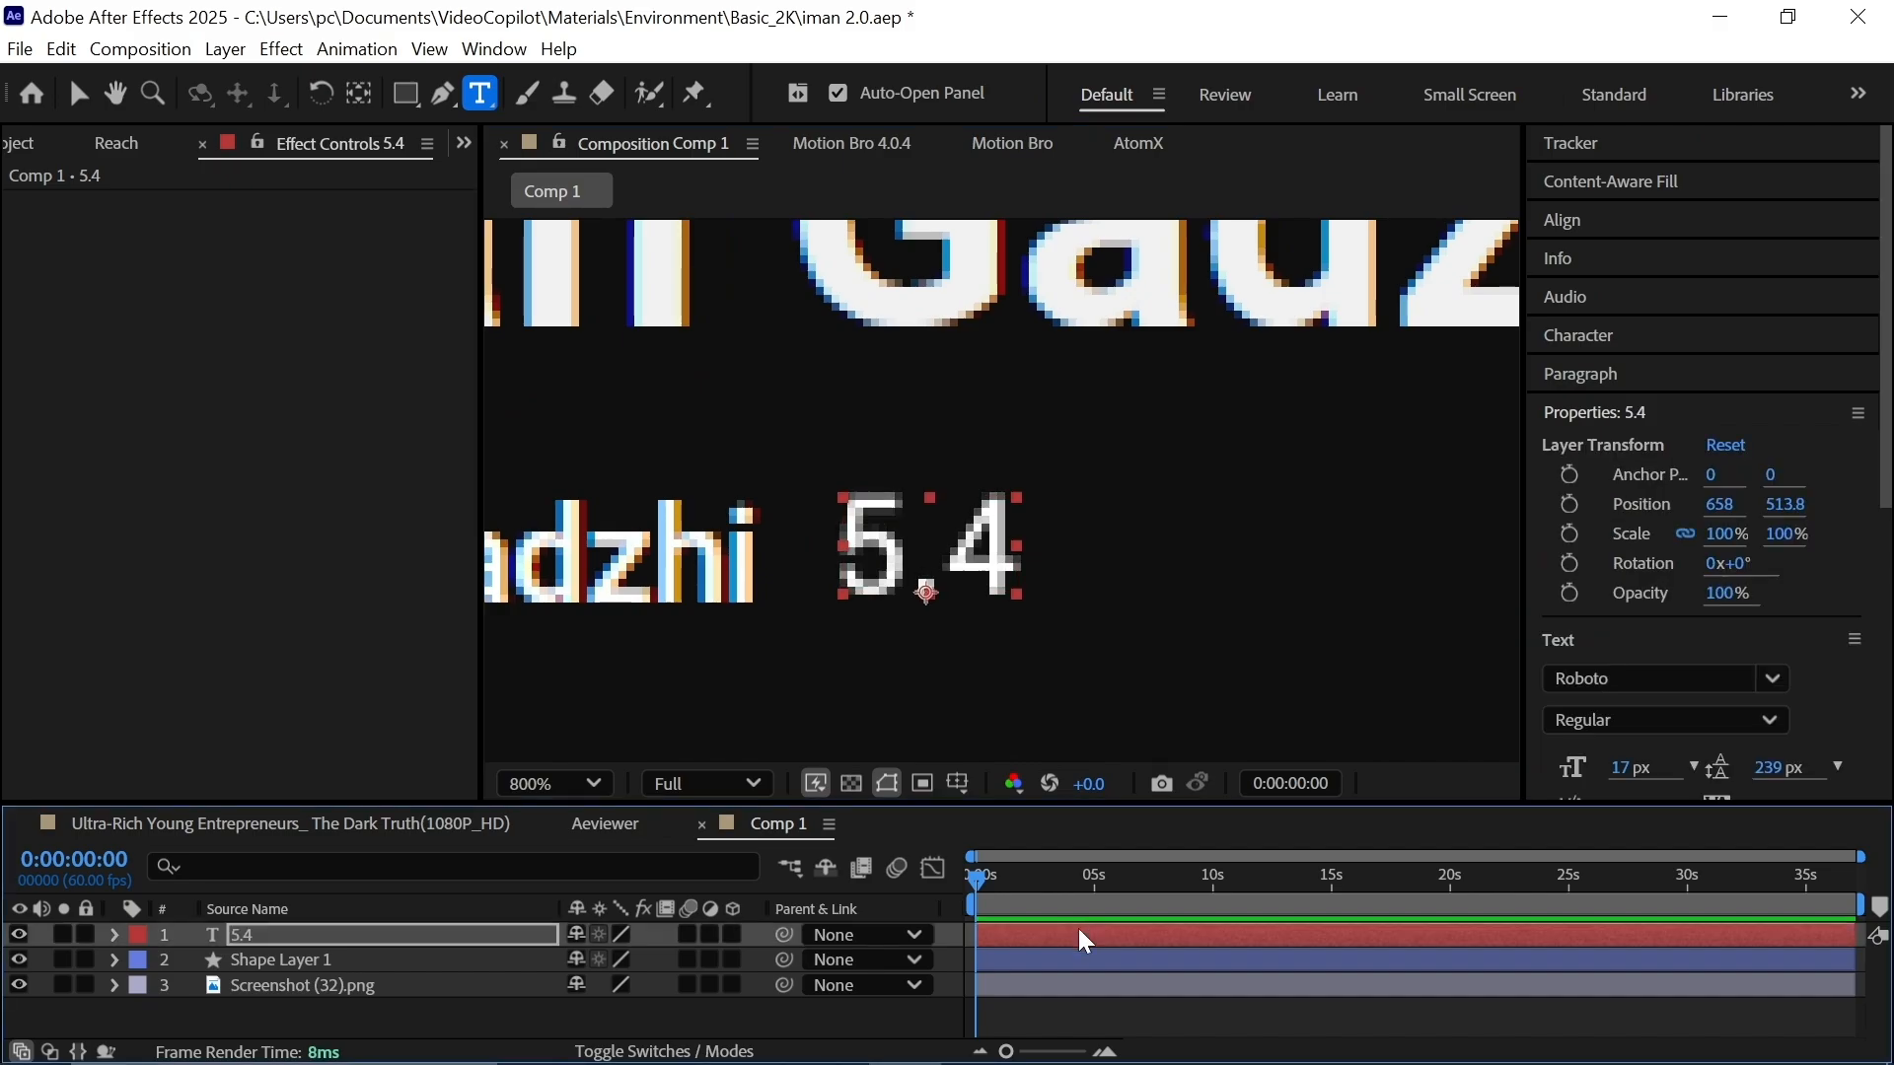
pyautogui.click(894, 1011)
# Apply the Two Decimals counter preset from Effects & Presets to the 5.4 text.
pyautogui.click(1022, 943)
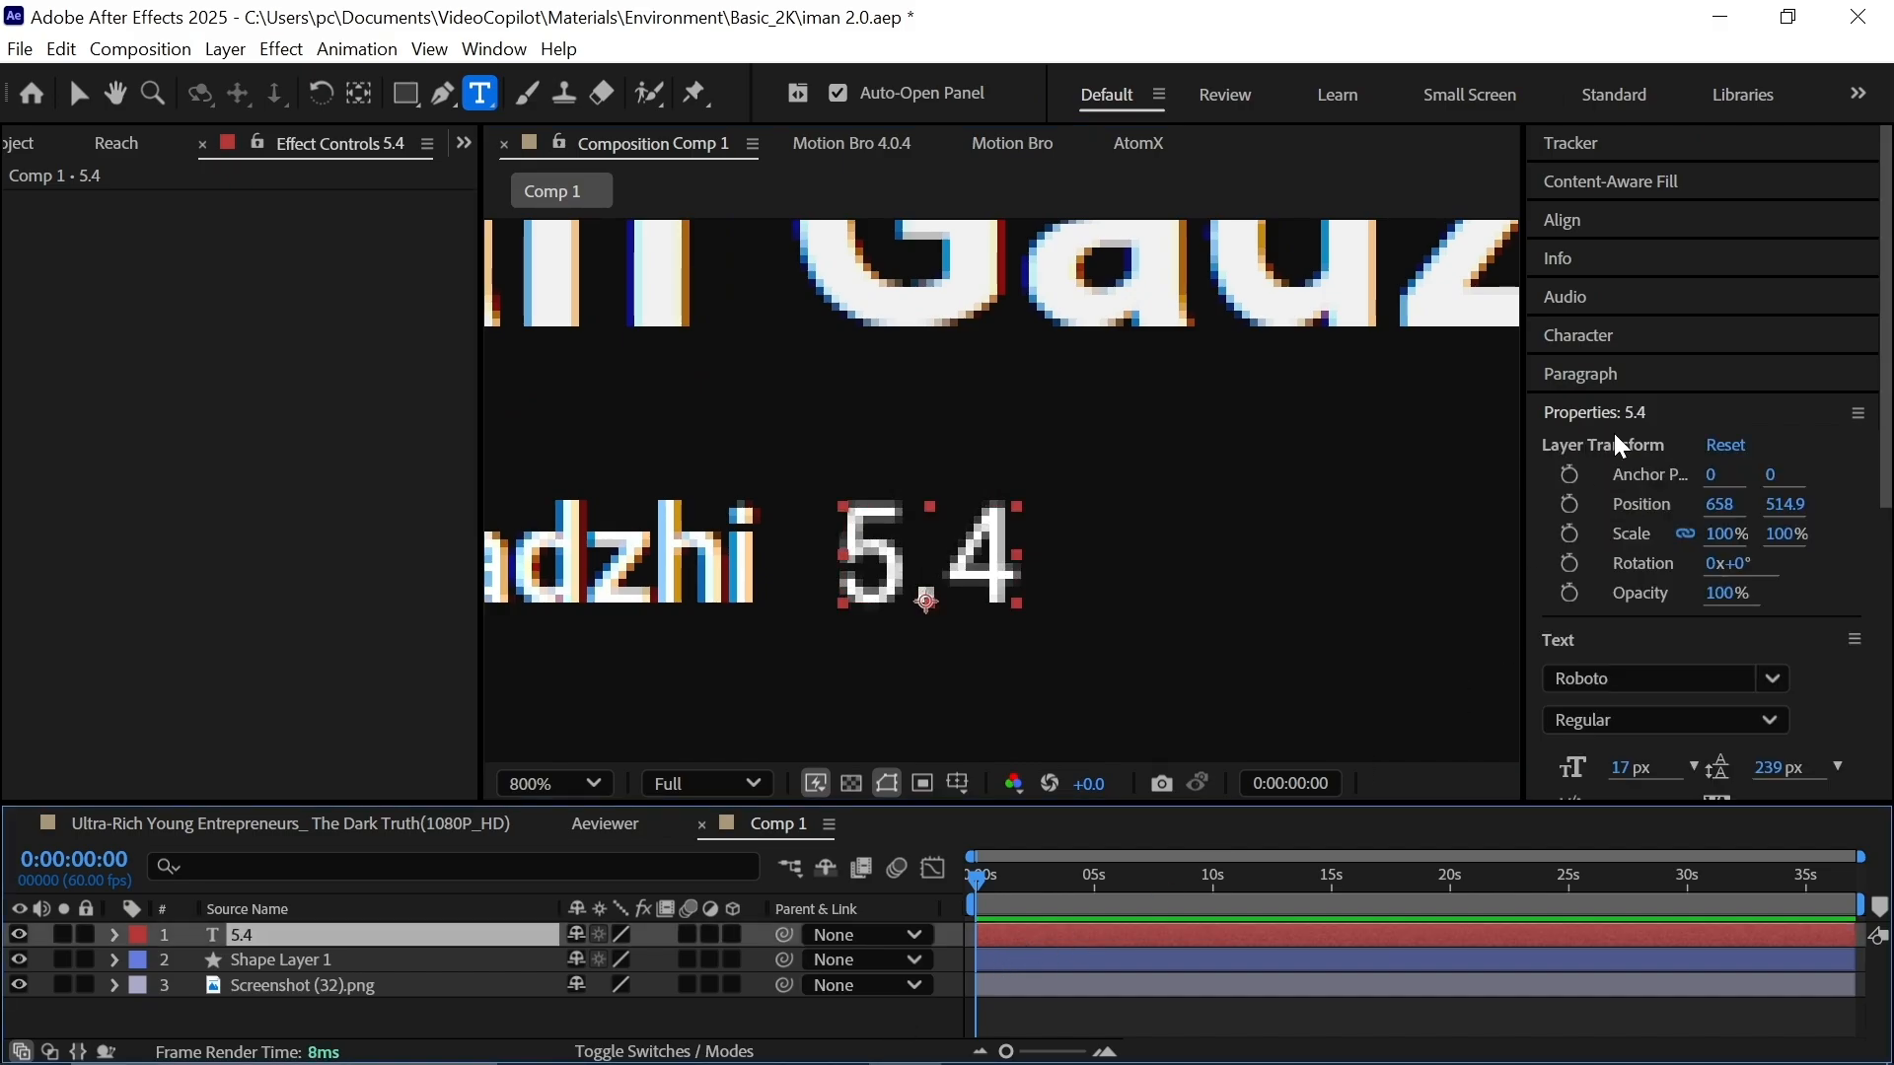
pyautogui.moveTo(1615, 429); pyautogui.dragTo(1409, 811)
pyautogui.click(1657, 461)
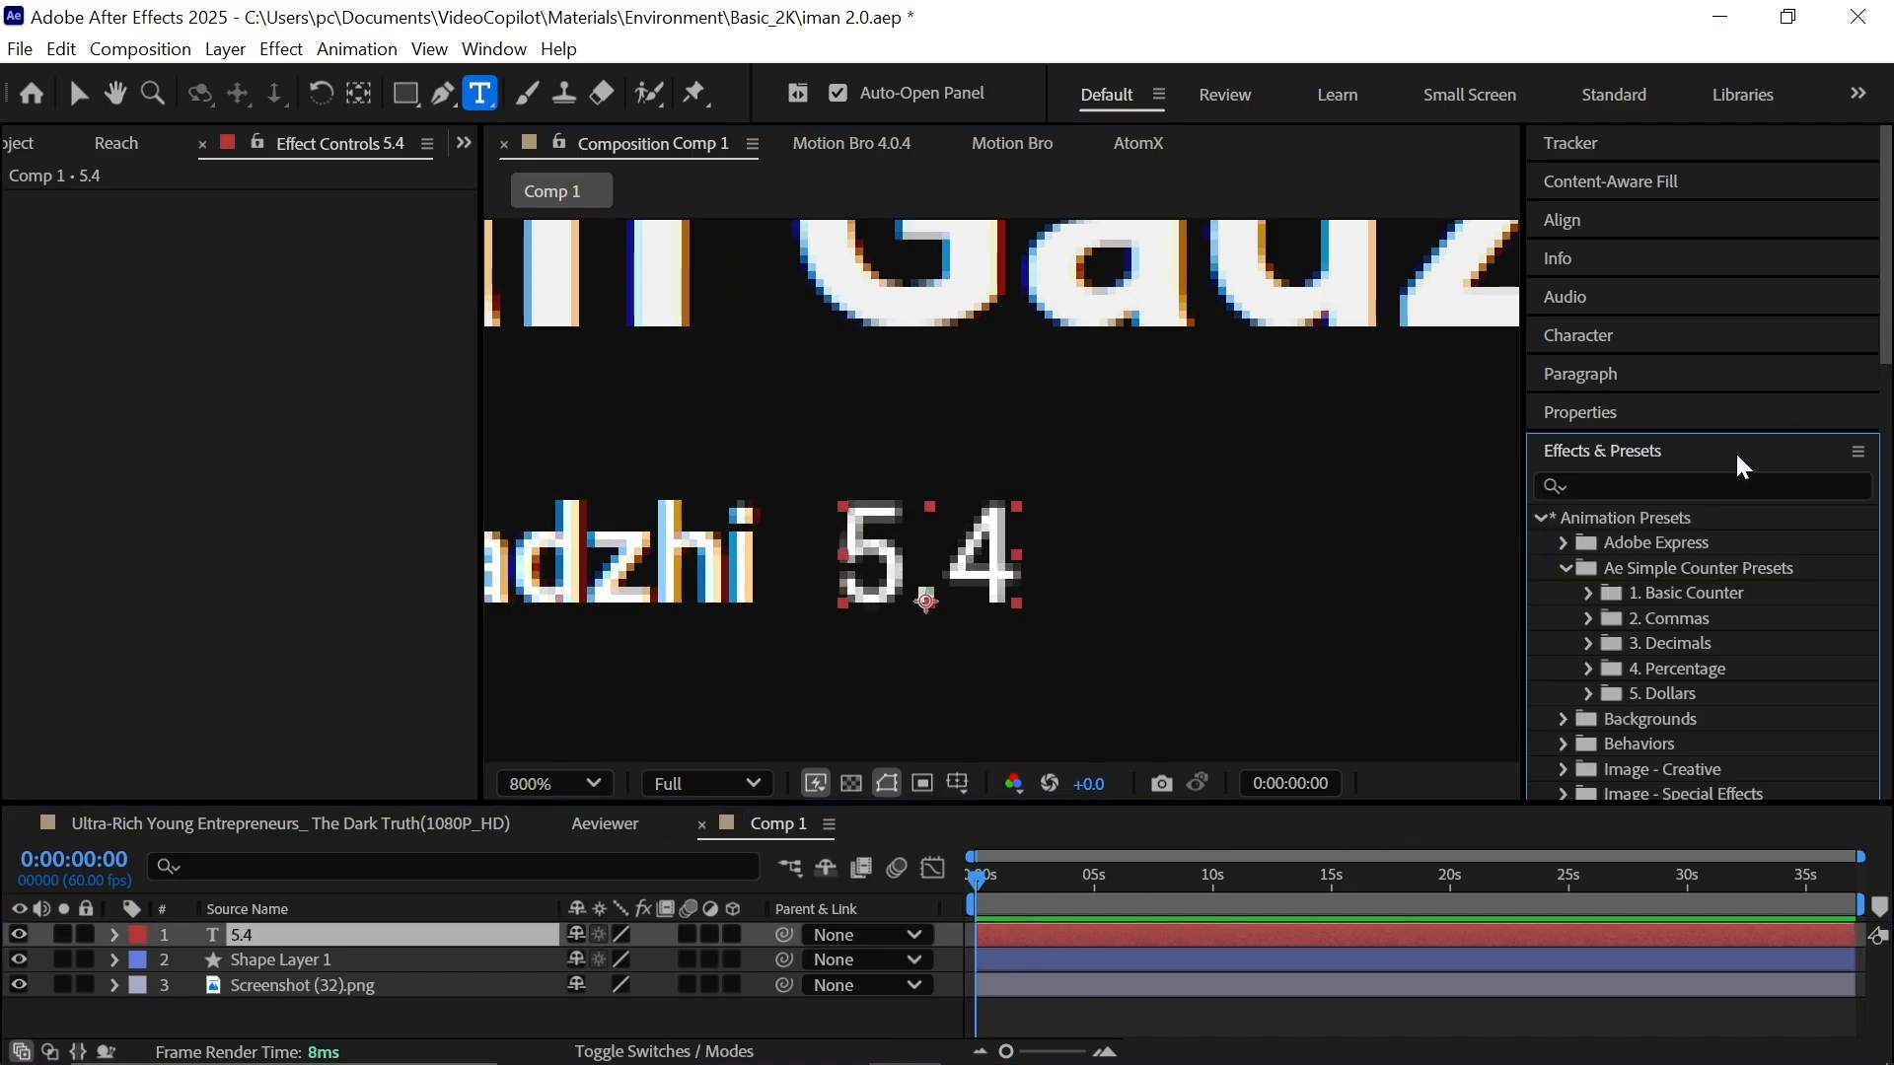
pyautogui.click(1589, 645)
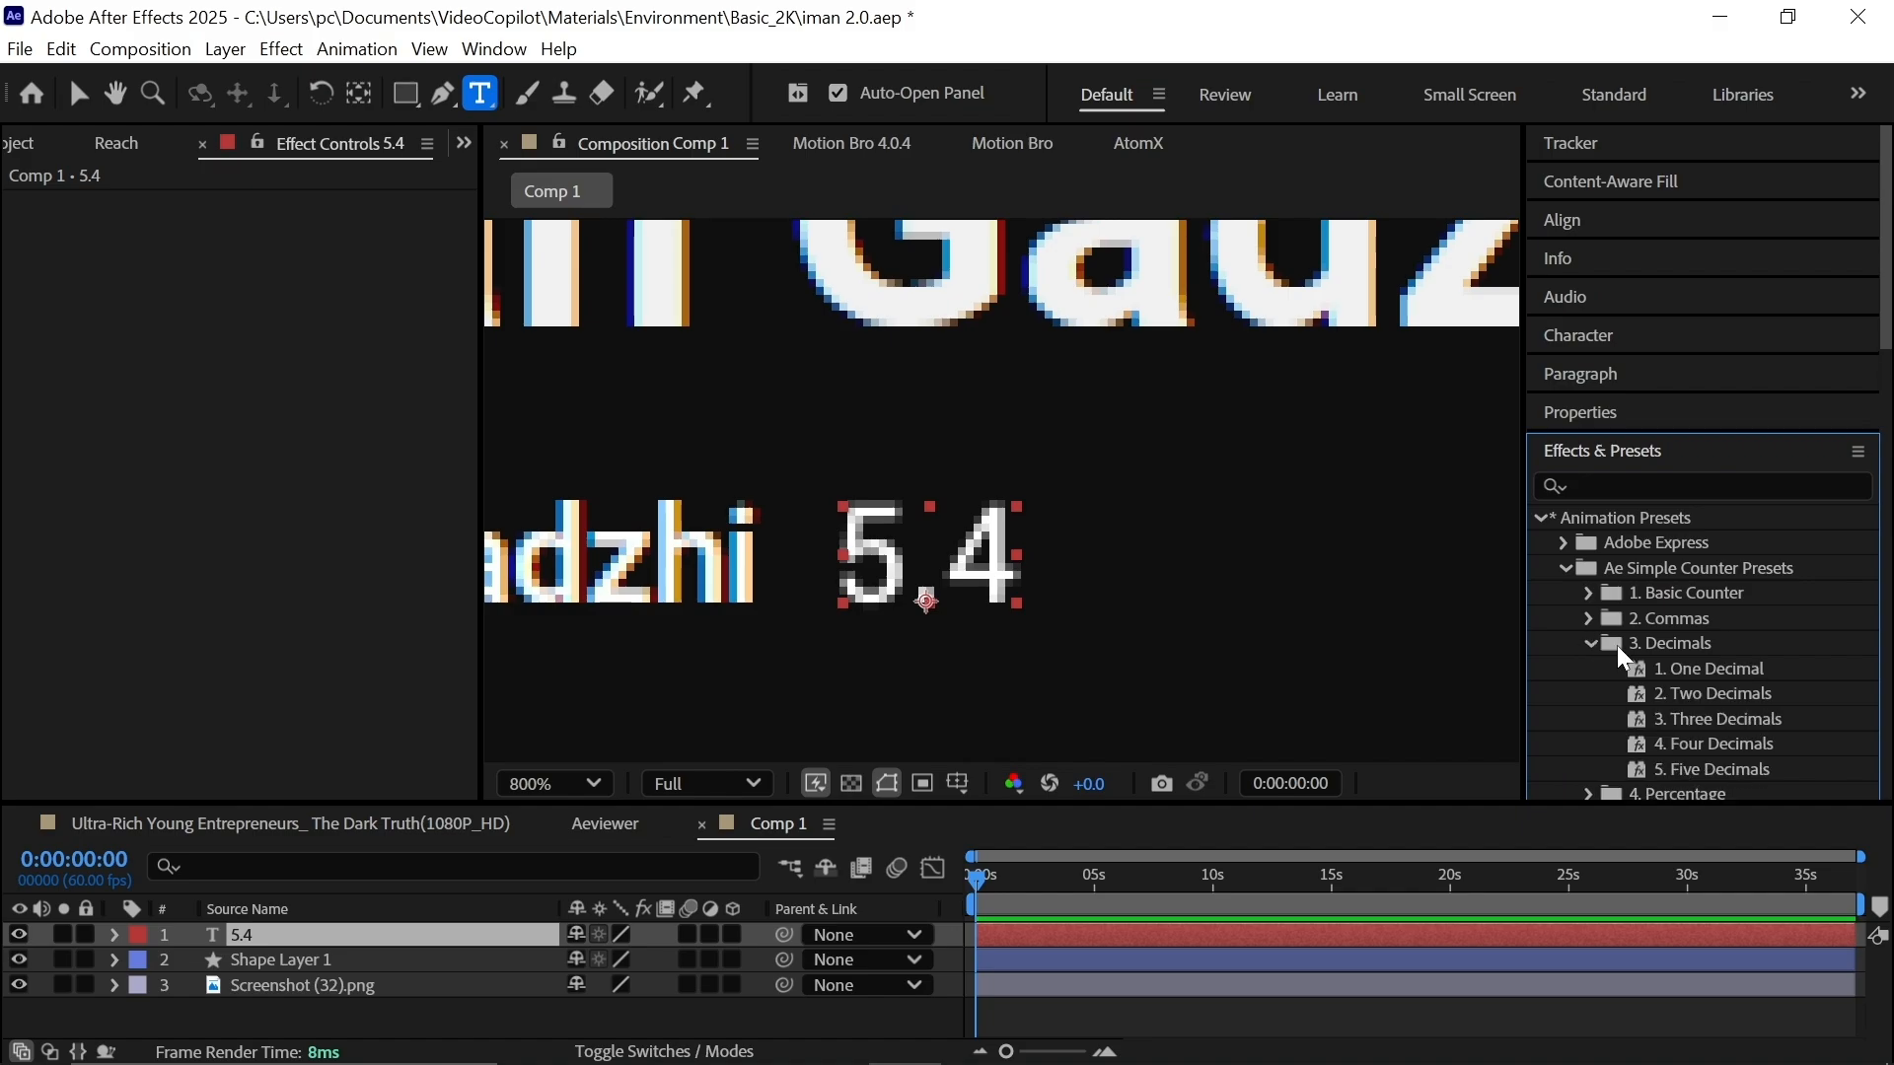
pyautogui.scroll(-1, 1675, 659)
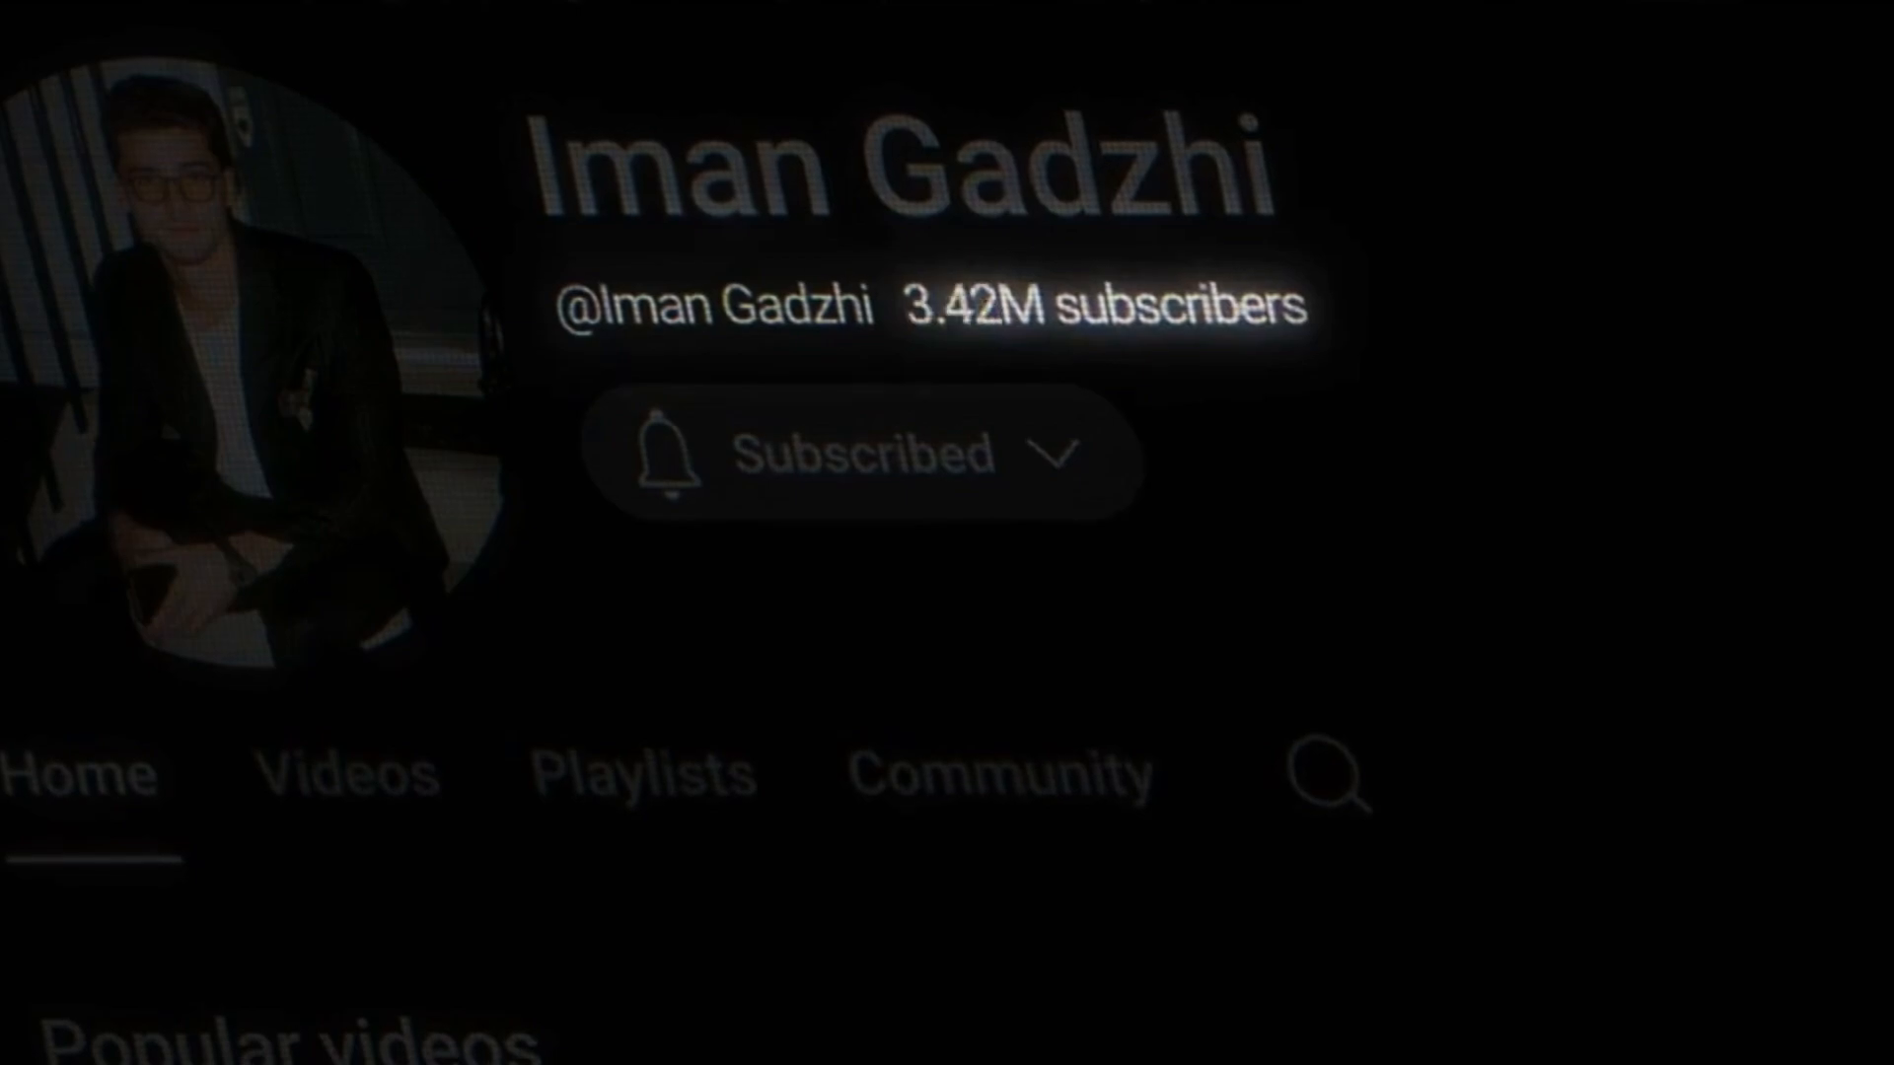
pyautogui.moveTo(1713, 627); pyautogui.dragTo(1109, 935)
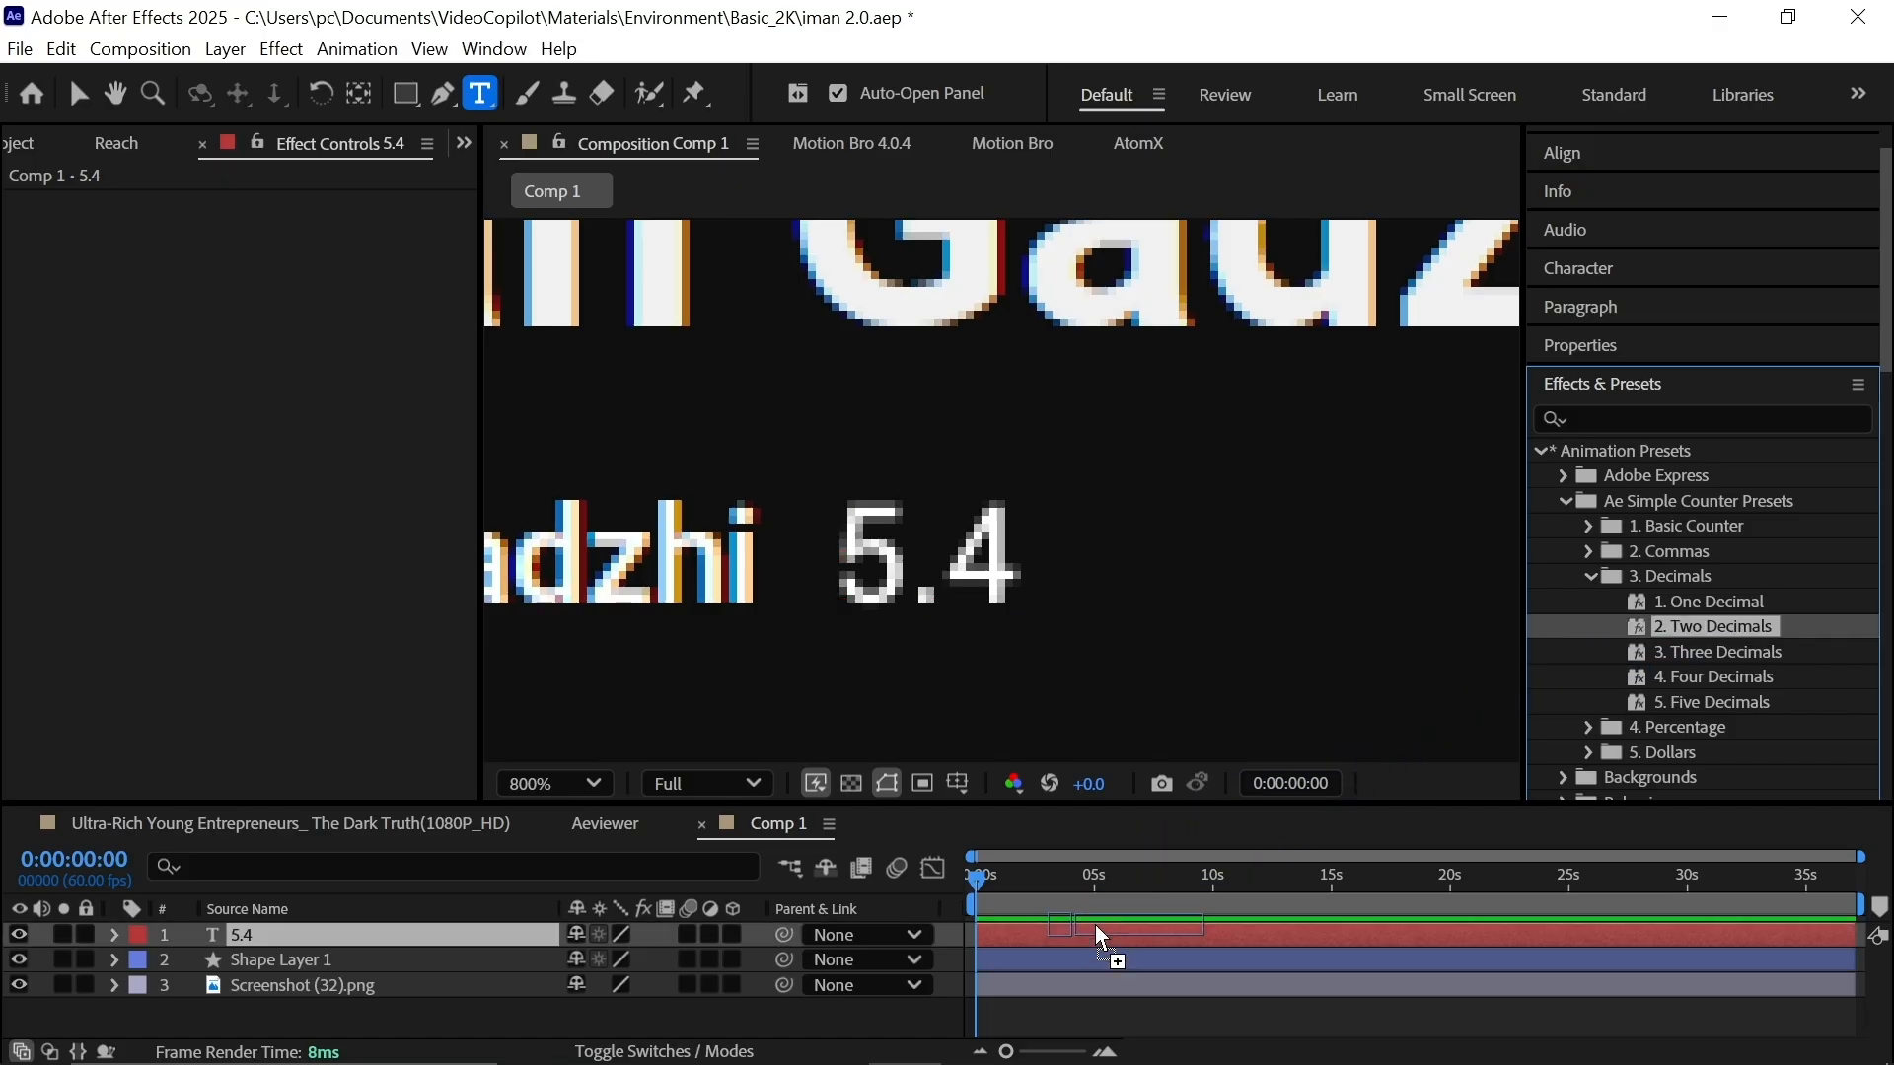
pyautogui.moveTo(1015, 888); pyautogui.dragTo(1050, 902)
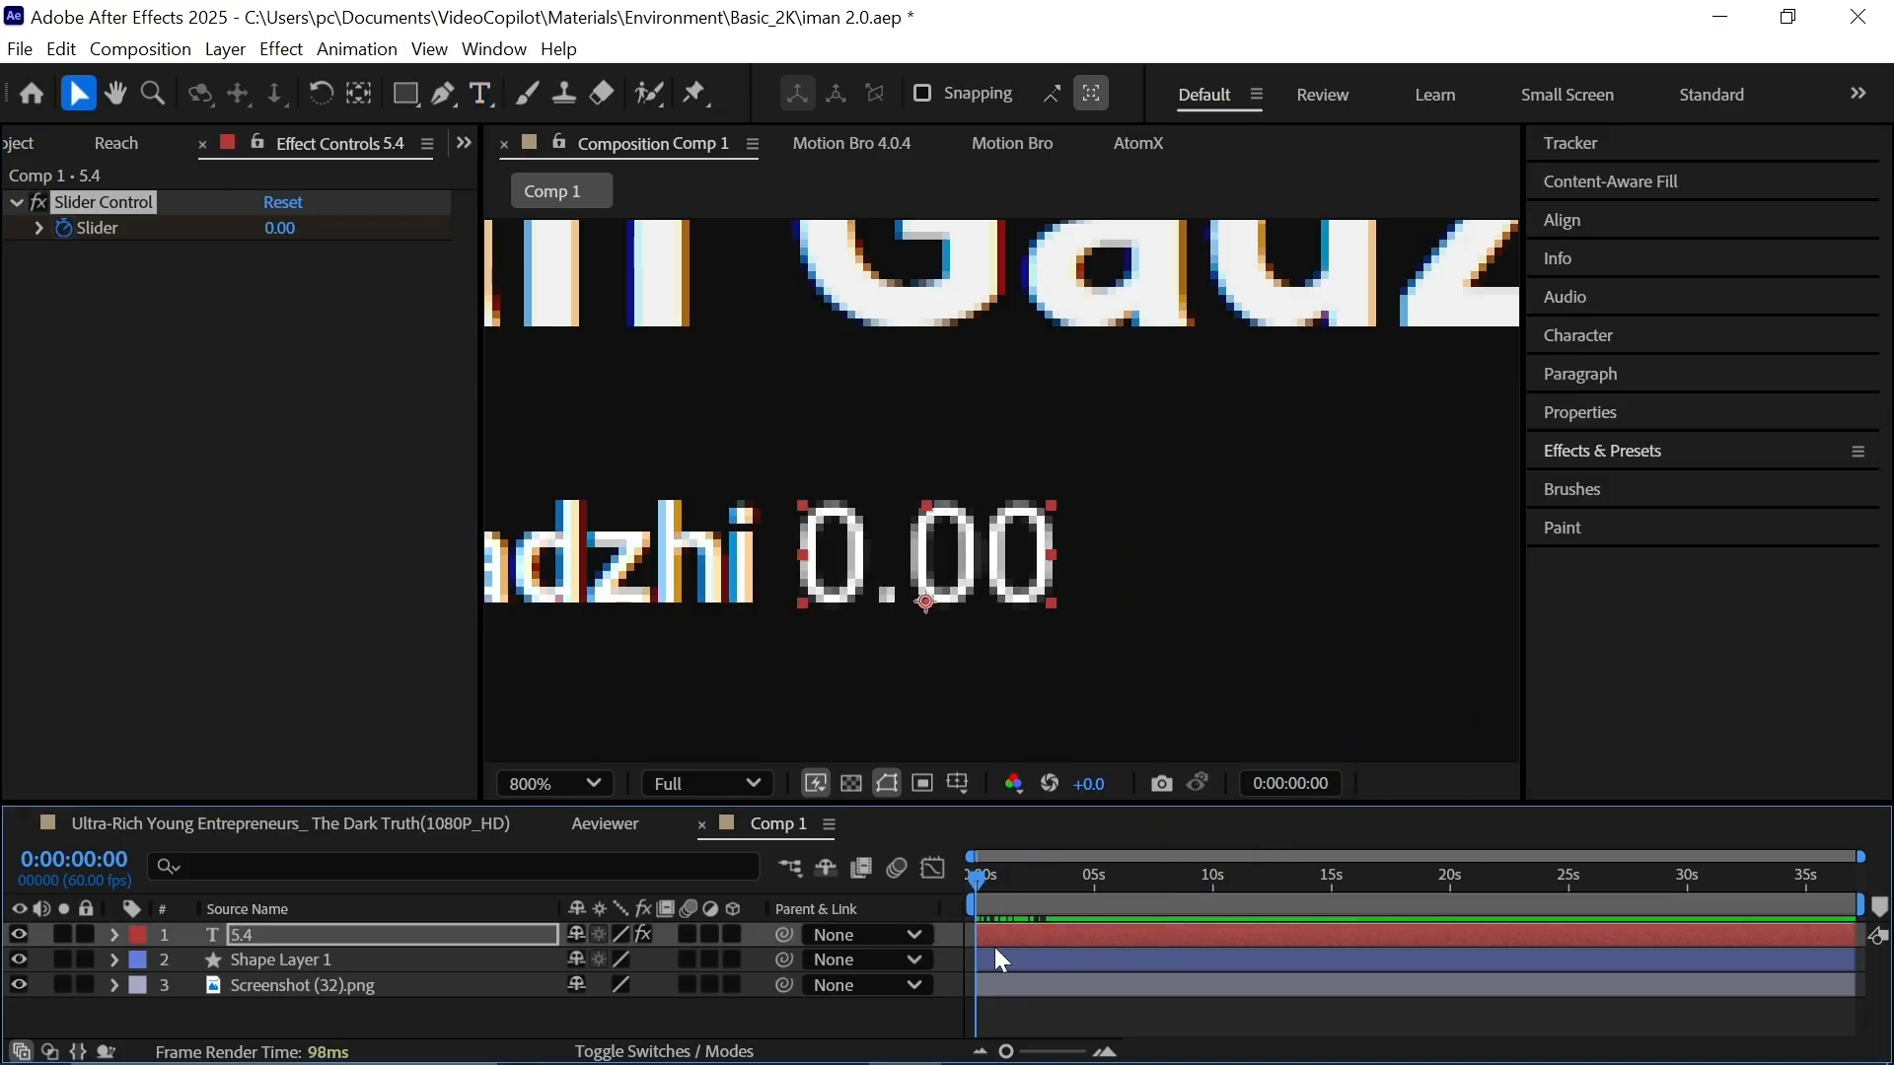
# Keyframe the counter's Slider and set its final value to 5.40.
pyautogui.press('u')
pyautogui.moveTo(1021, 929); pyautogui.dragTo(961, 992)
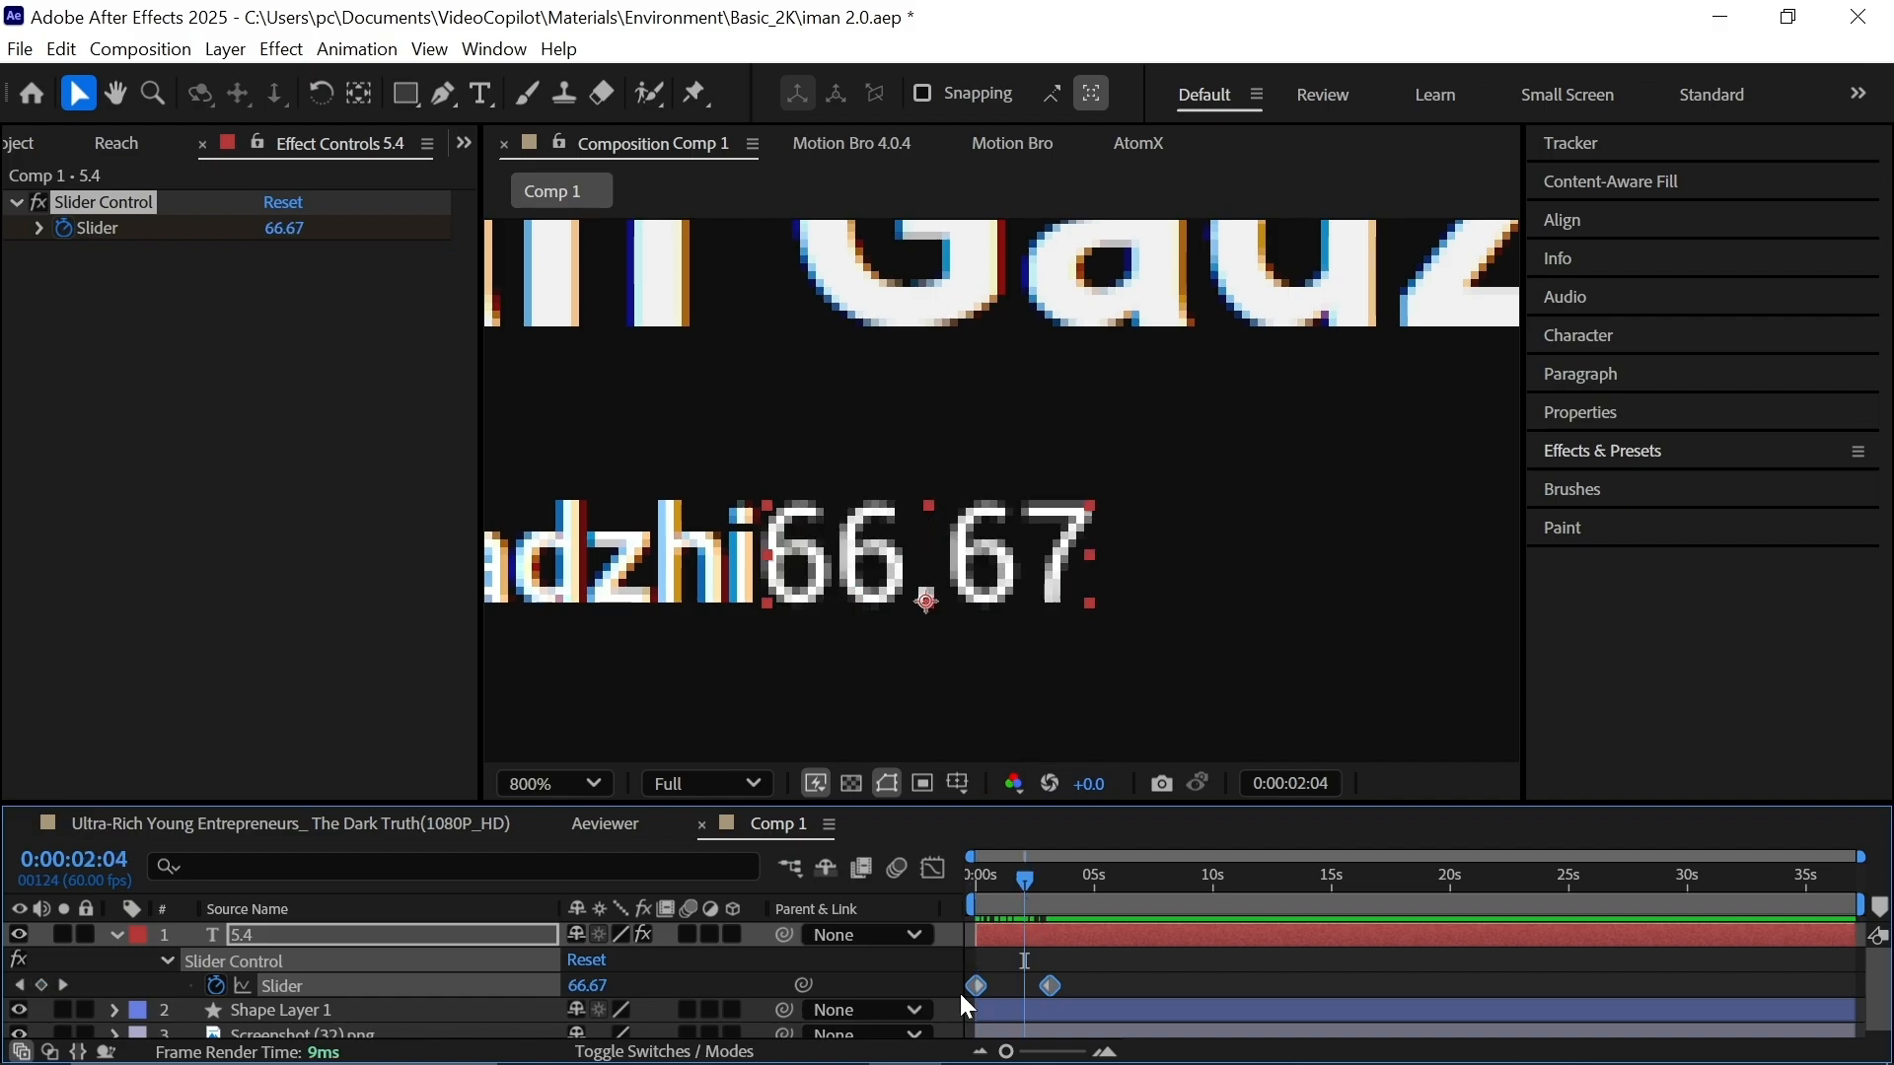
pyautogui.moveTo(1040, 897); pyautogui.dragTo(1052, 901)
pyautogui.click(916, 972)
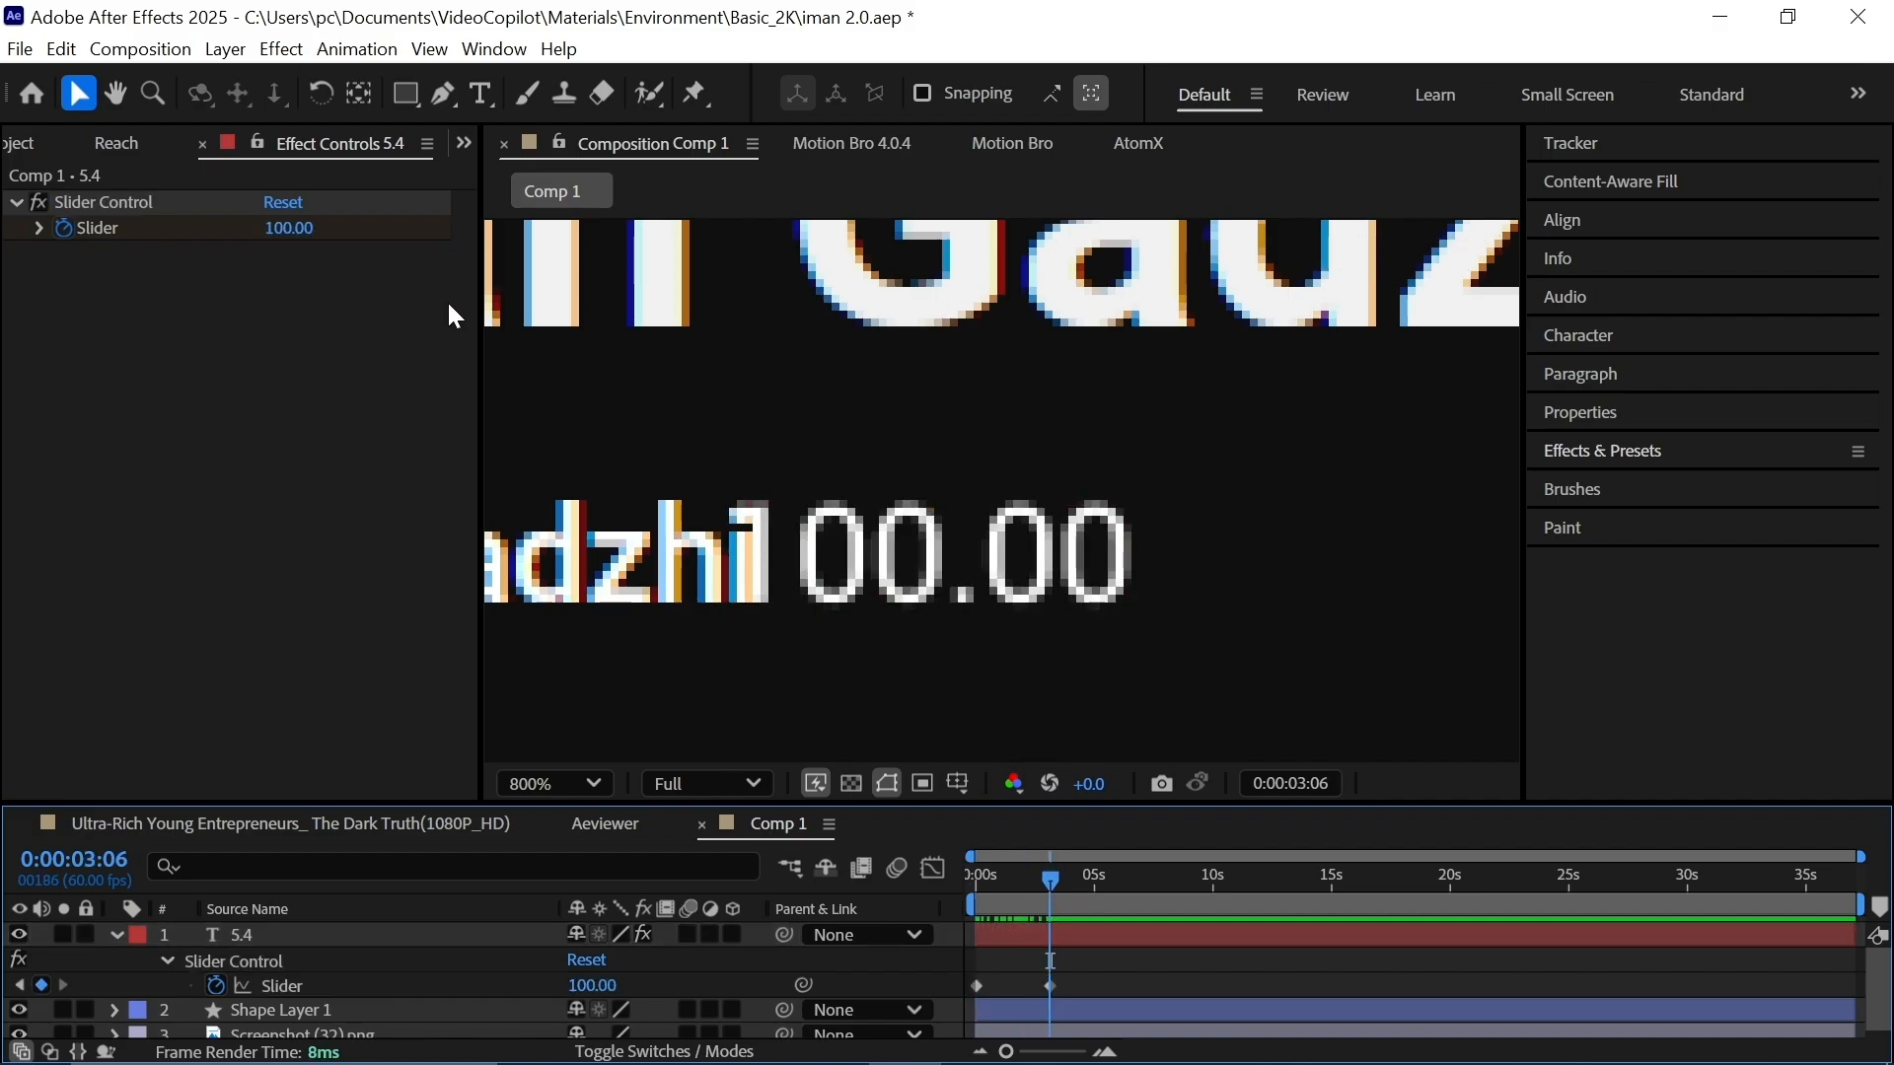
pyautogui.click(296, 229)
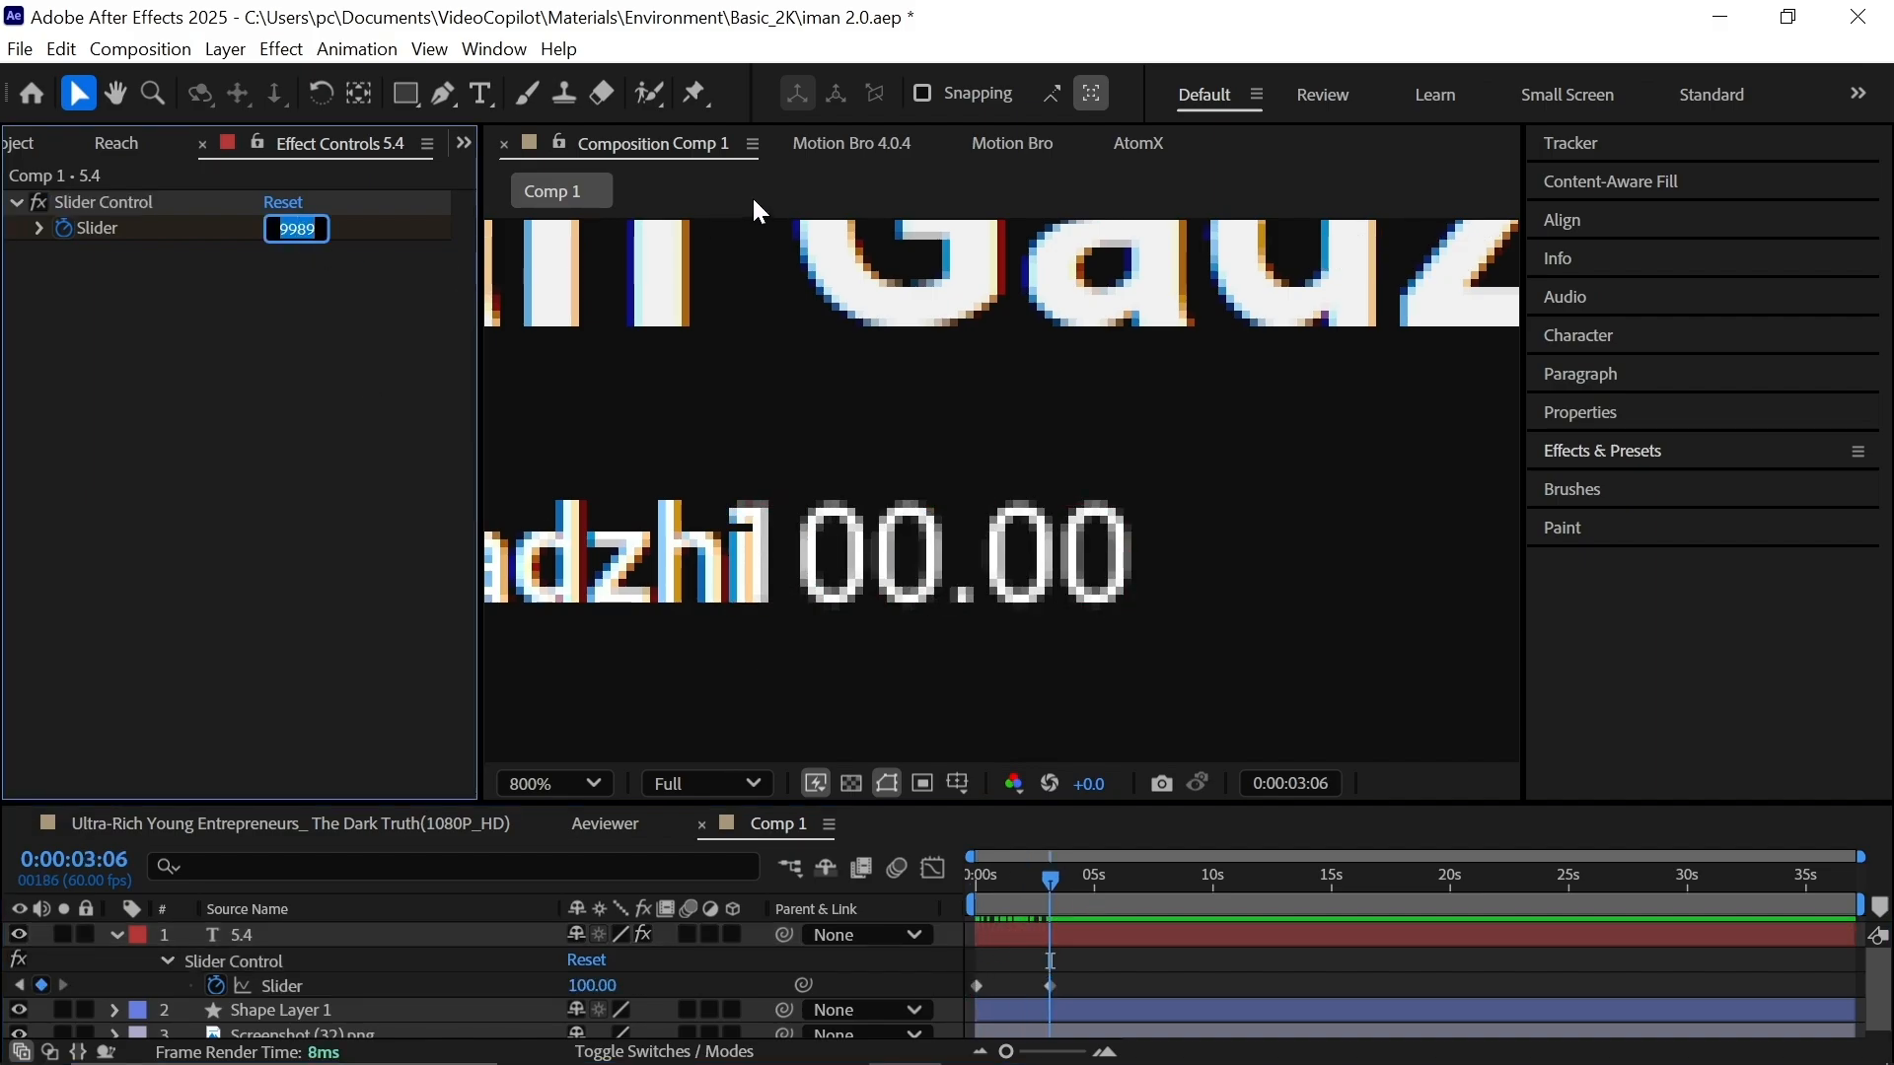
pyautogui.press('Return')
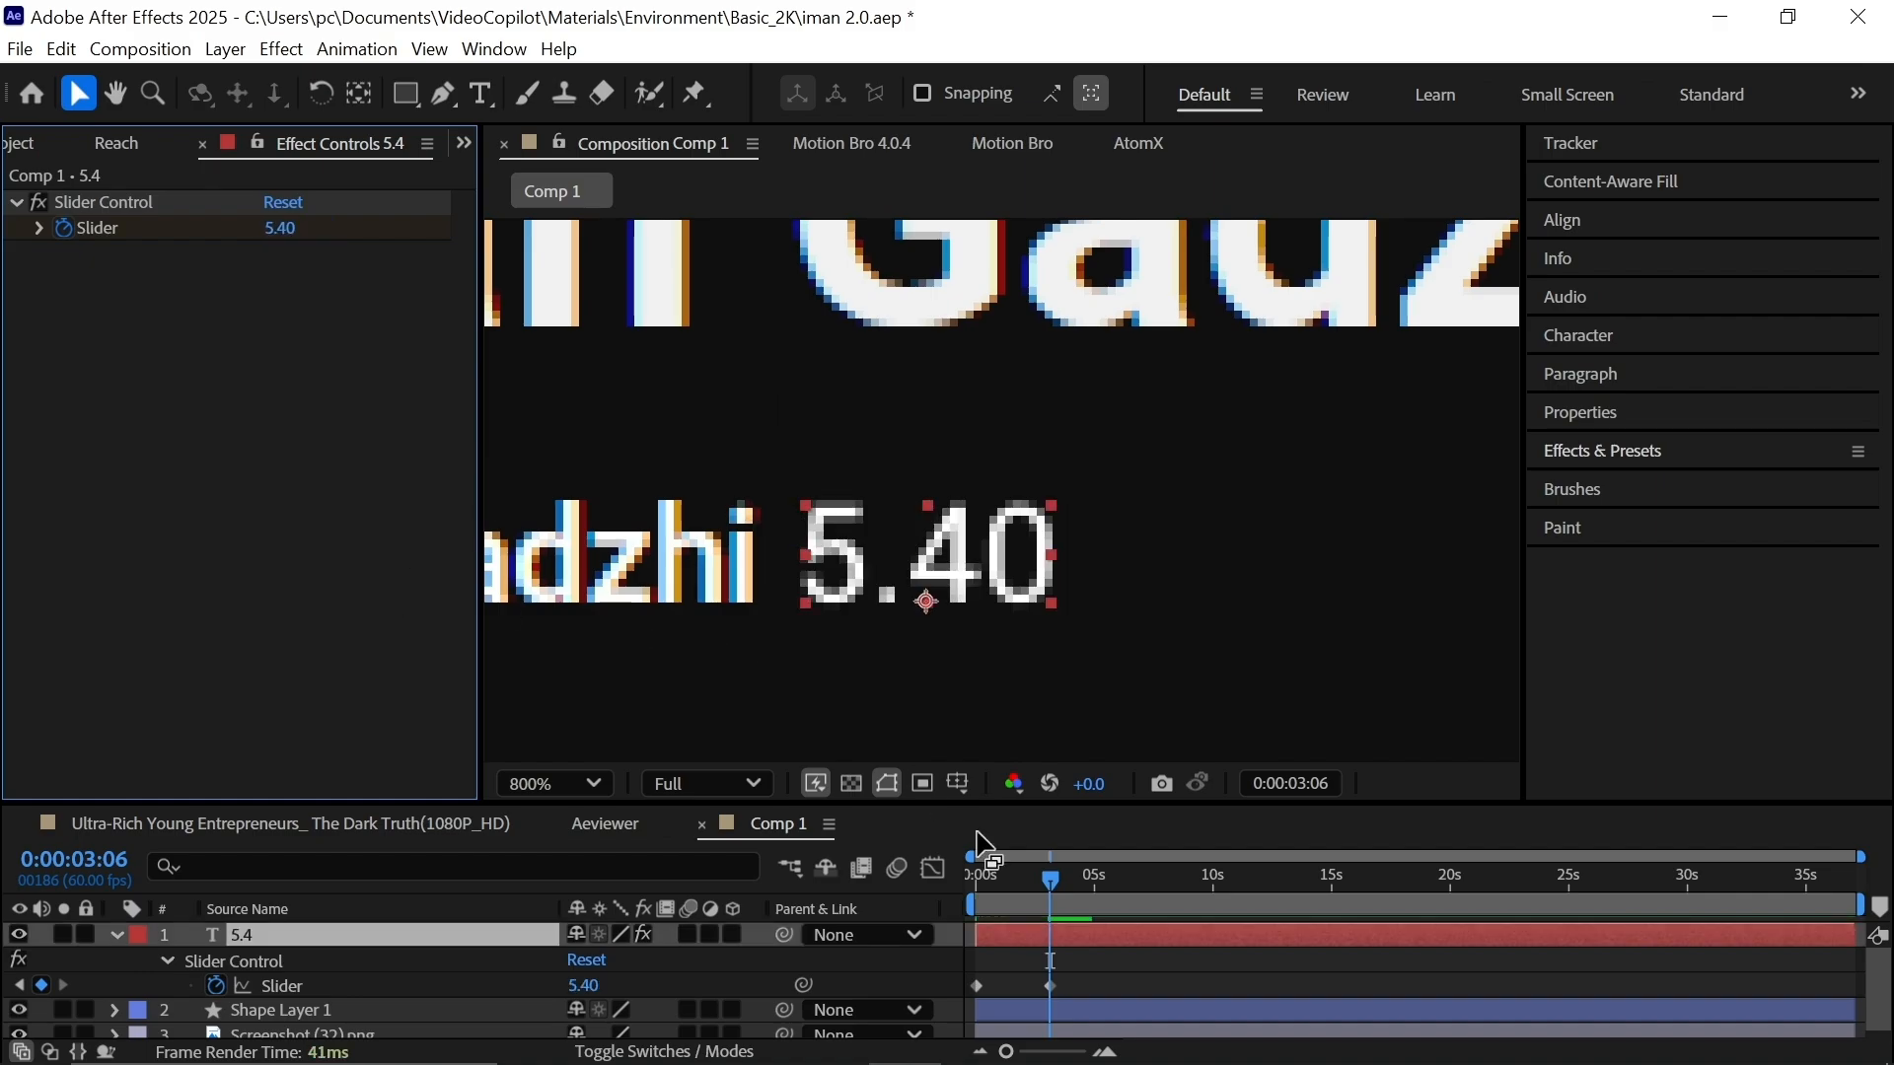
pyautogui.click(973, 907)
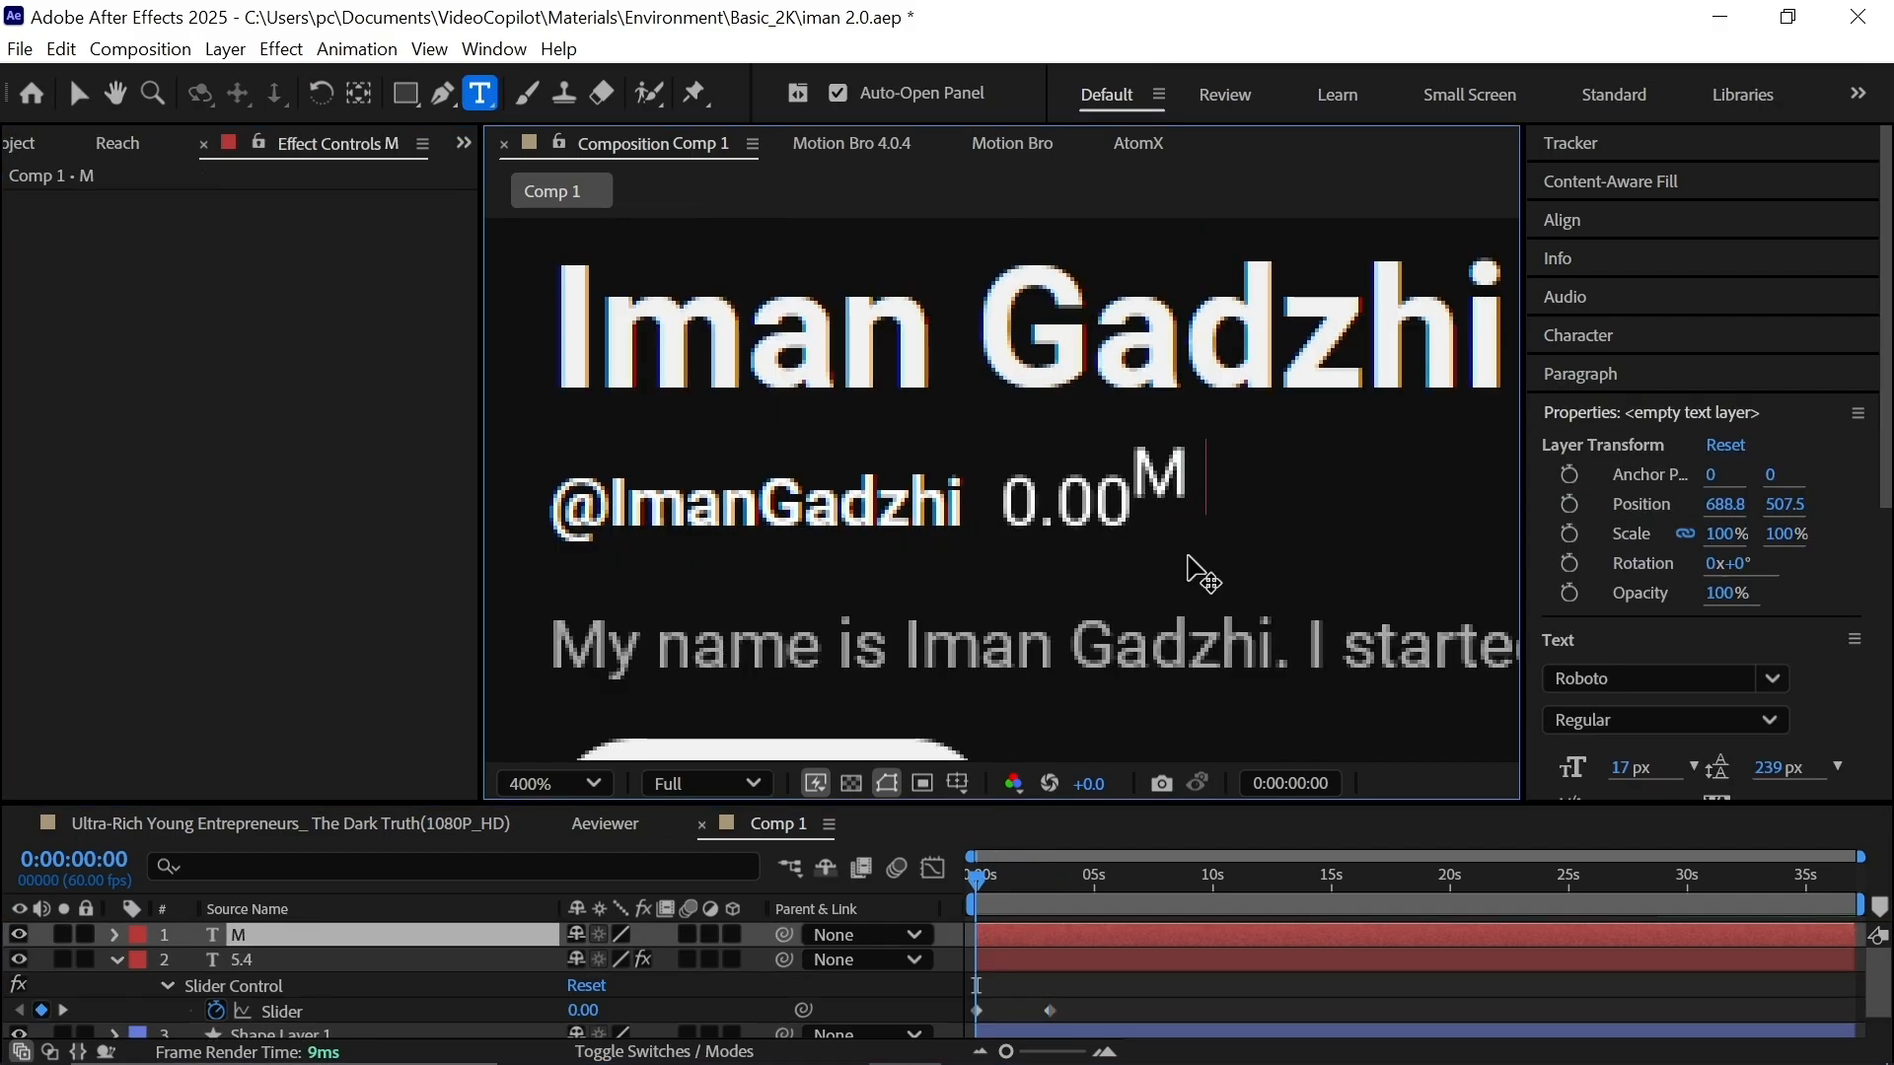
# Complete the 'M subscribers' label and nudge it beside the counter.
pyautogui.write('subscribers')
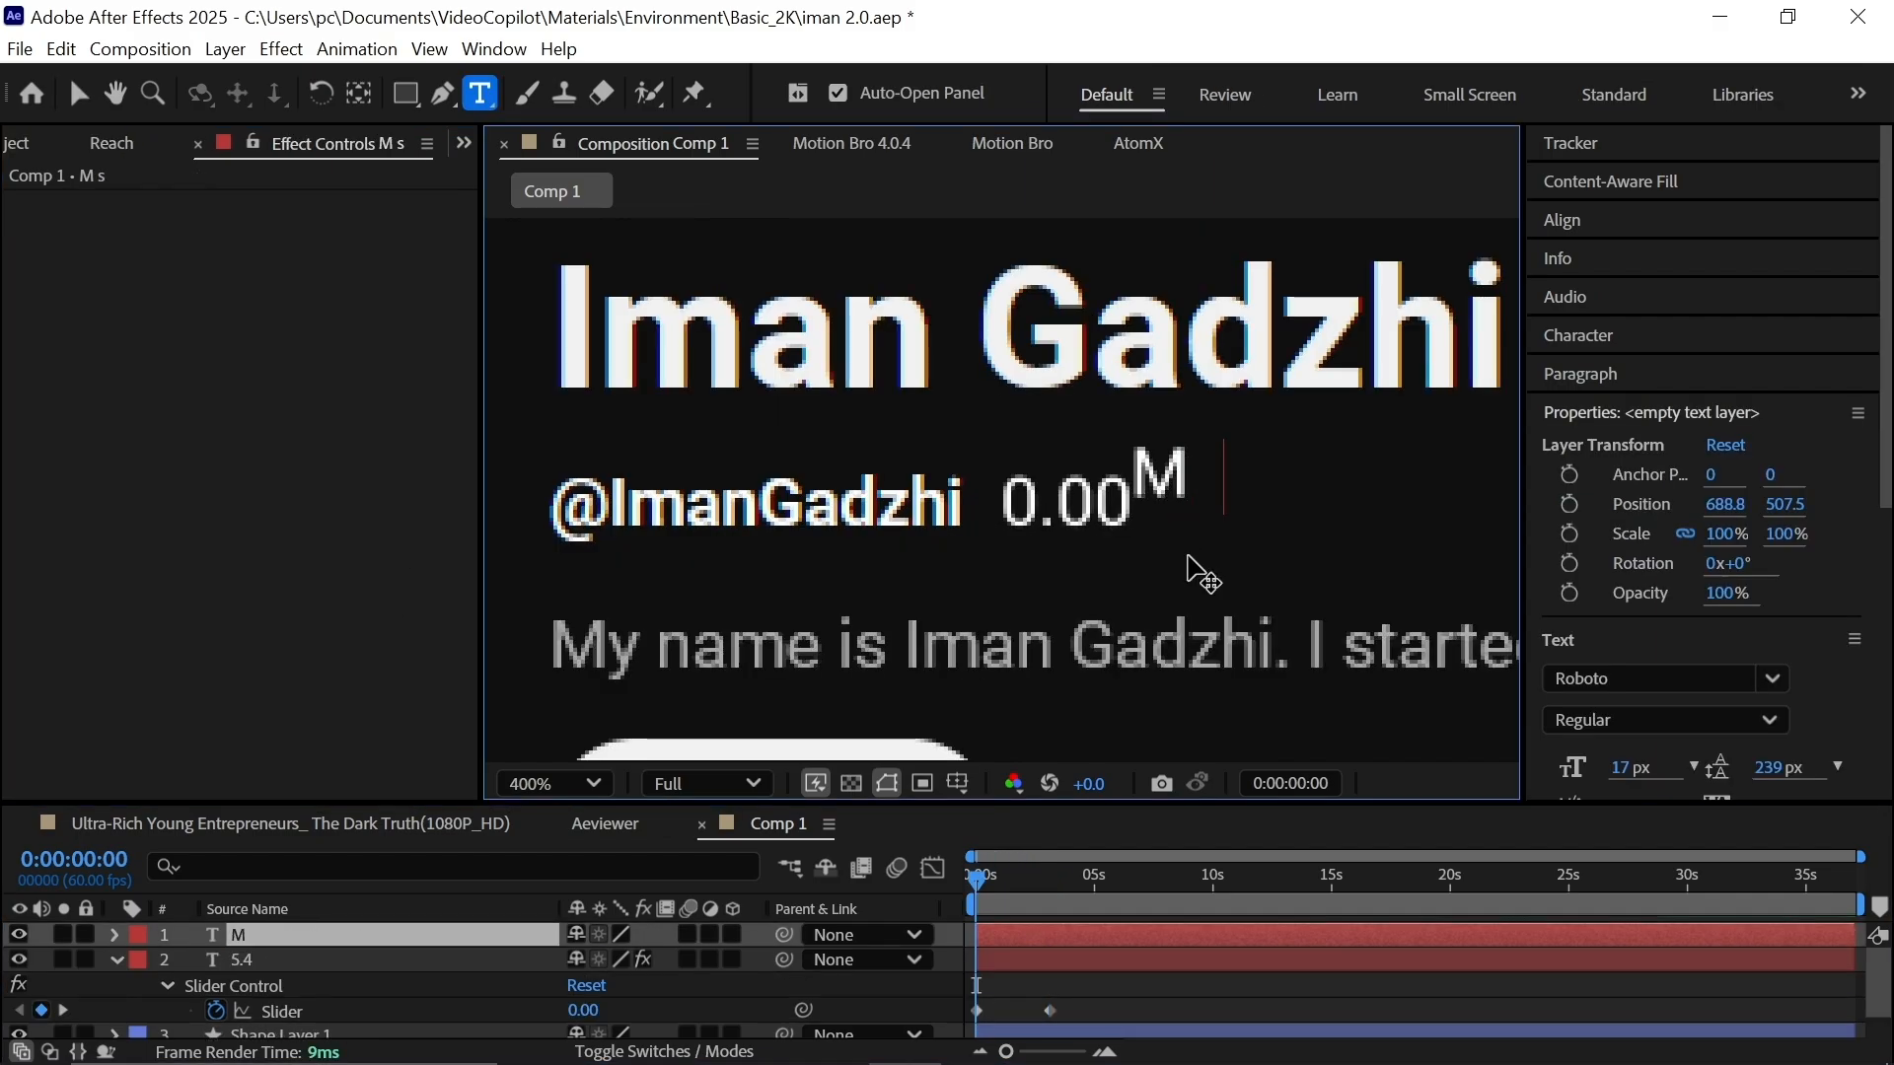
pyautogui.click(989, 965)
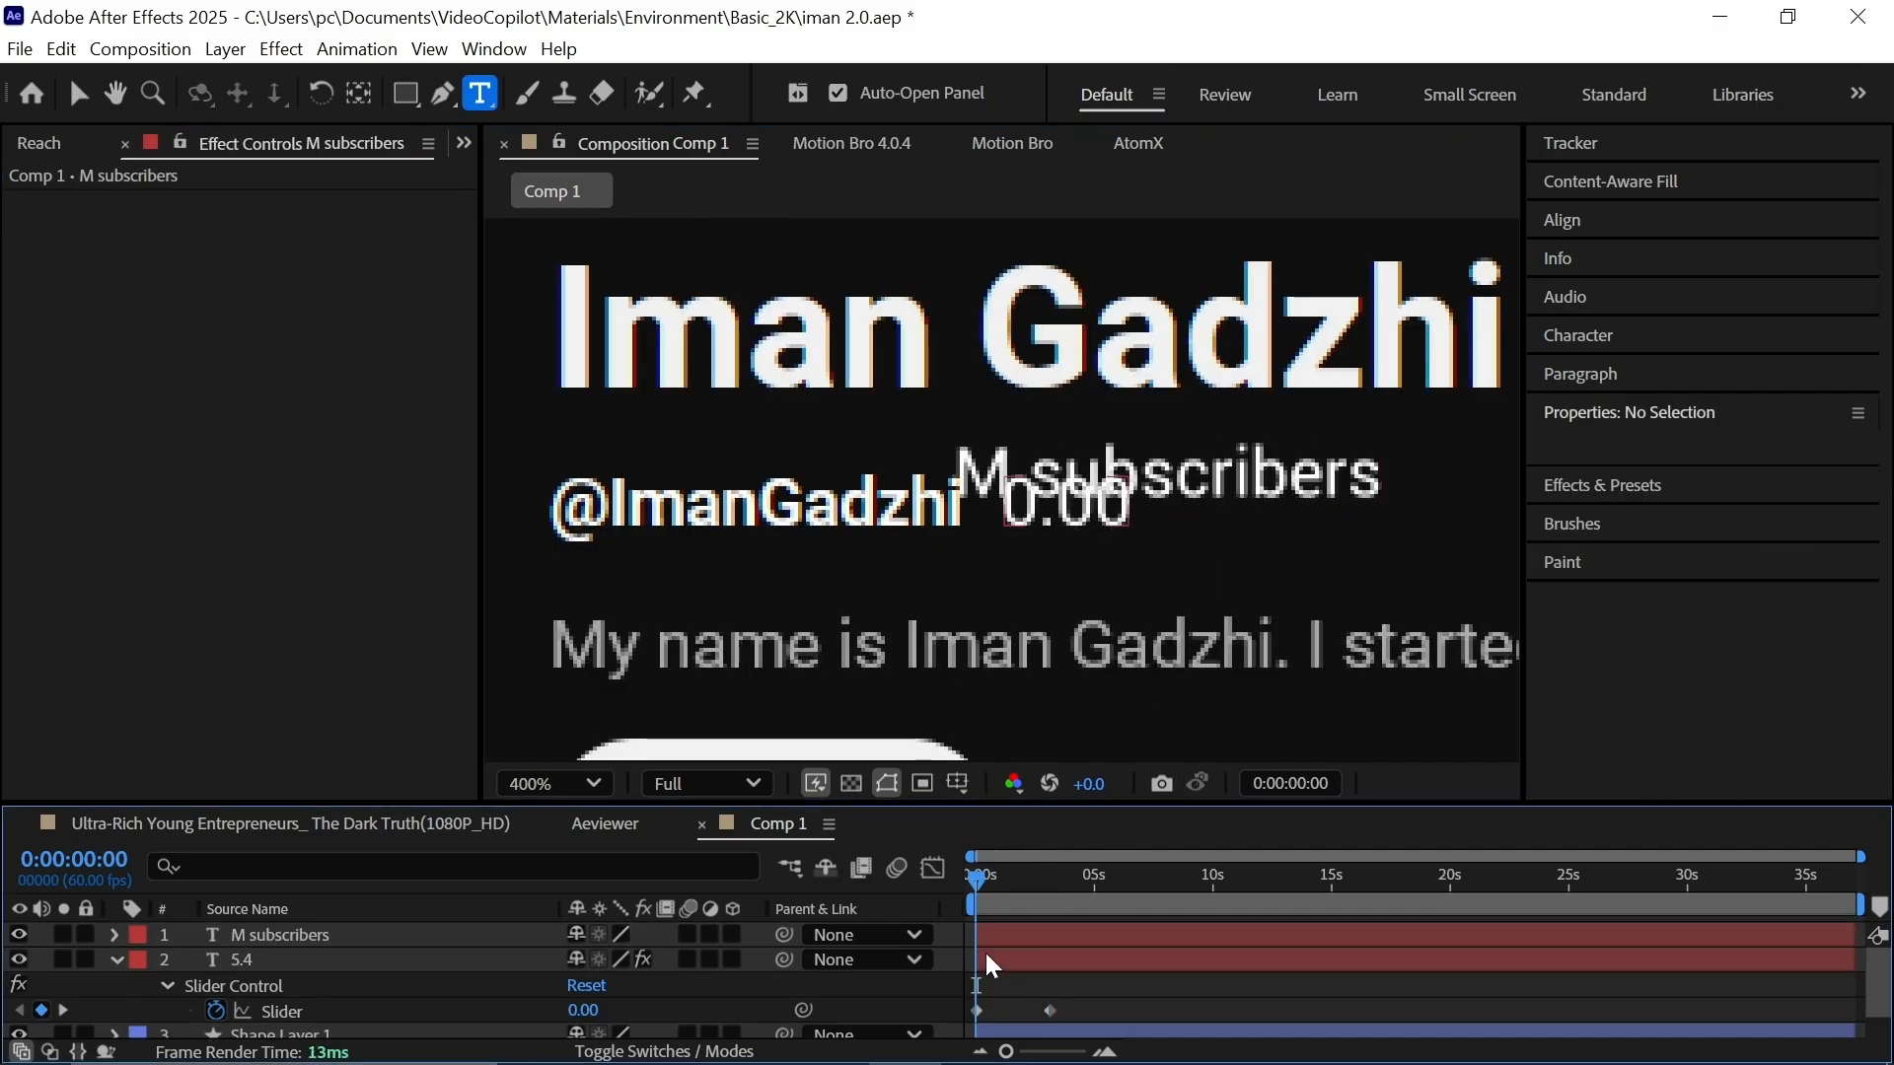
pyautogui.click(1038, 935)
pyautogui.hotkey('shift', 'Right')
pyautogui.hotkey('shift', 'Right')
pyautogui.hotkey('shift', 'Right')
pyautogui.hotkey('shift', 'Right')
pyautogui.hotkey('shift', 'Right')
pyautogui.hotkey('shift', 'Right')
pyautogui.hotkey('shift', 'Right')
pyautogui.hotkey('shift', 'Right')
pyautogui.hotkey('shift', 'Right')
pyautogui.hotkey('shift', 'Right')
pyautogui.hotkey('shift', 'Right')
pyautogui.hotkey('shift', 'Right')
pyautogui.hotkey('shift', 'Right')
pyautogui.hotkey('shift', 'Right')
pyautogui.hotkey('shift', 'Right')
pyautogui.hotkey('shift', 'Right')
pyautogui.hotkey('shift', 'Right')
pyautogui.hotkey('shift', 'Down')
pyautogui.hotkey('shift', 'Down')
pyautogui.hotkey('shift', 'Down')
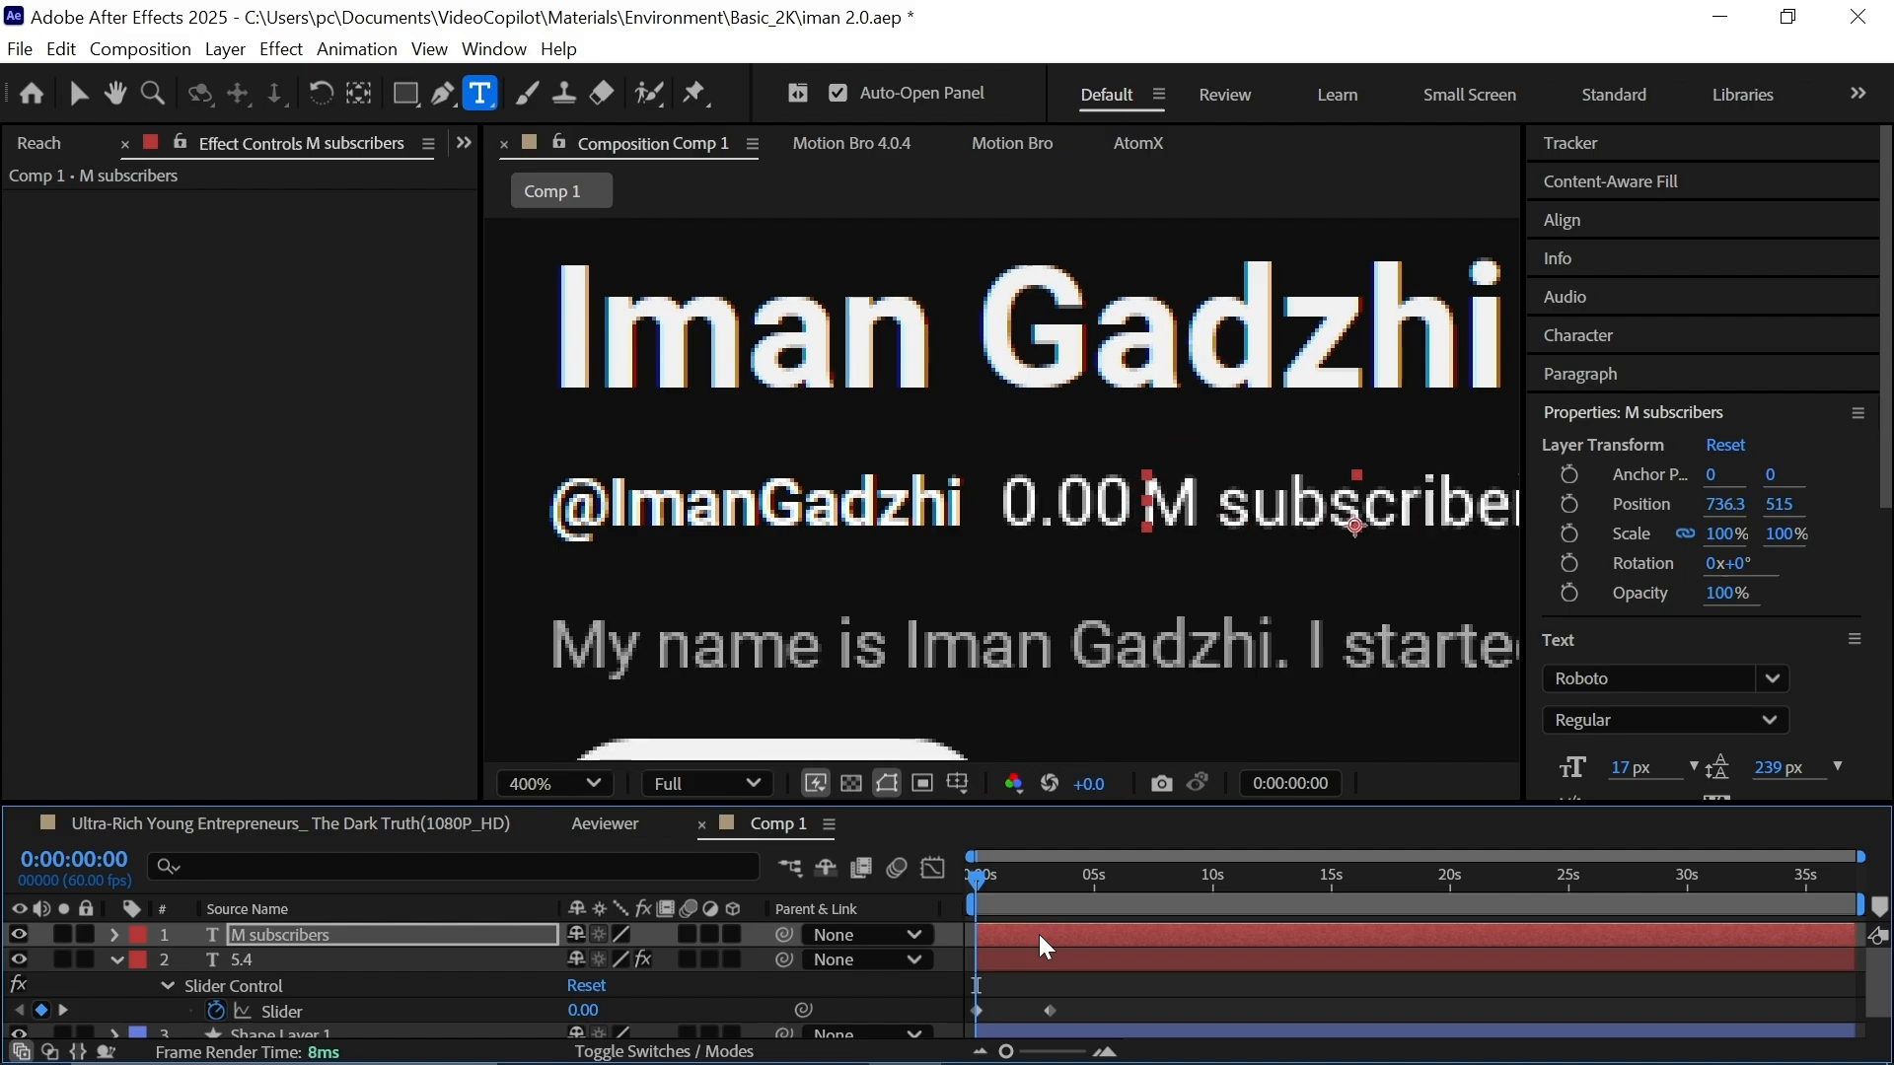
pyautogui.click(1044, 875)
pyautogui.click(977, 875)
# Apply the Typewriter preset to the label and move its end keyframe earlier.
pyautogui.hotkey('ctrl', 'space')
pyautogui.write('t')
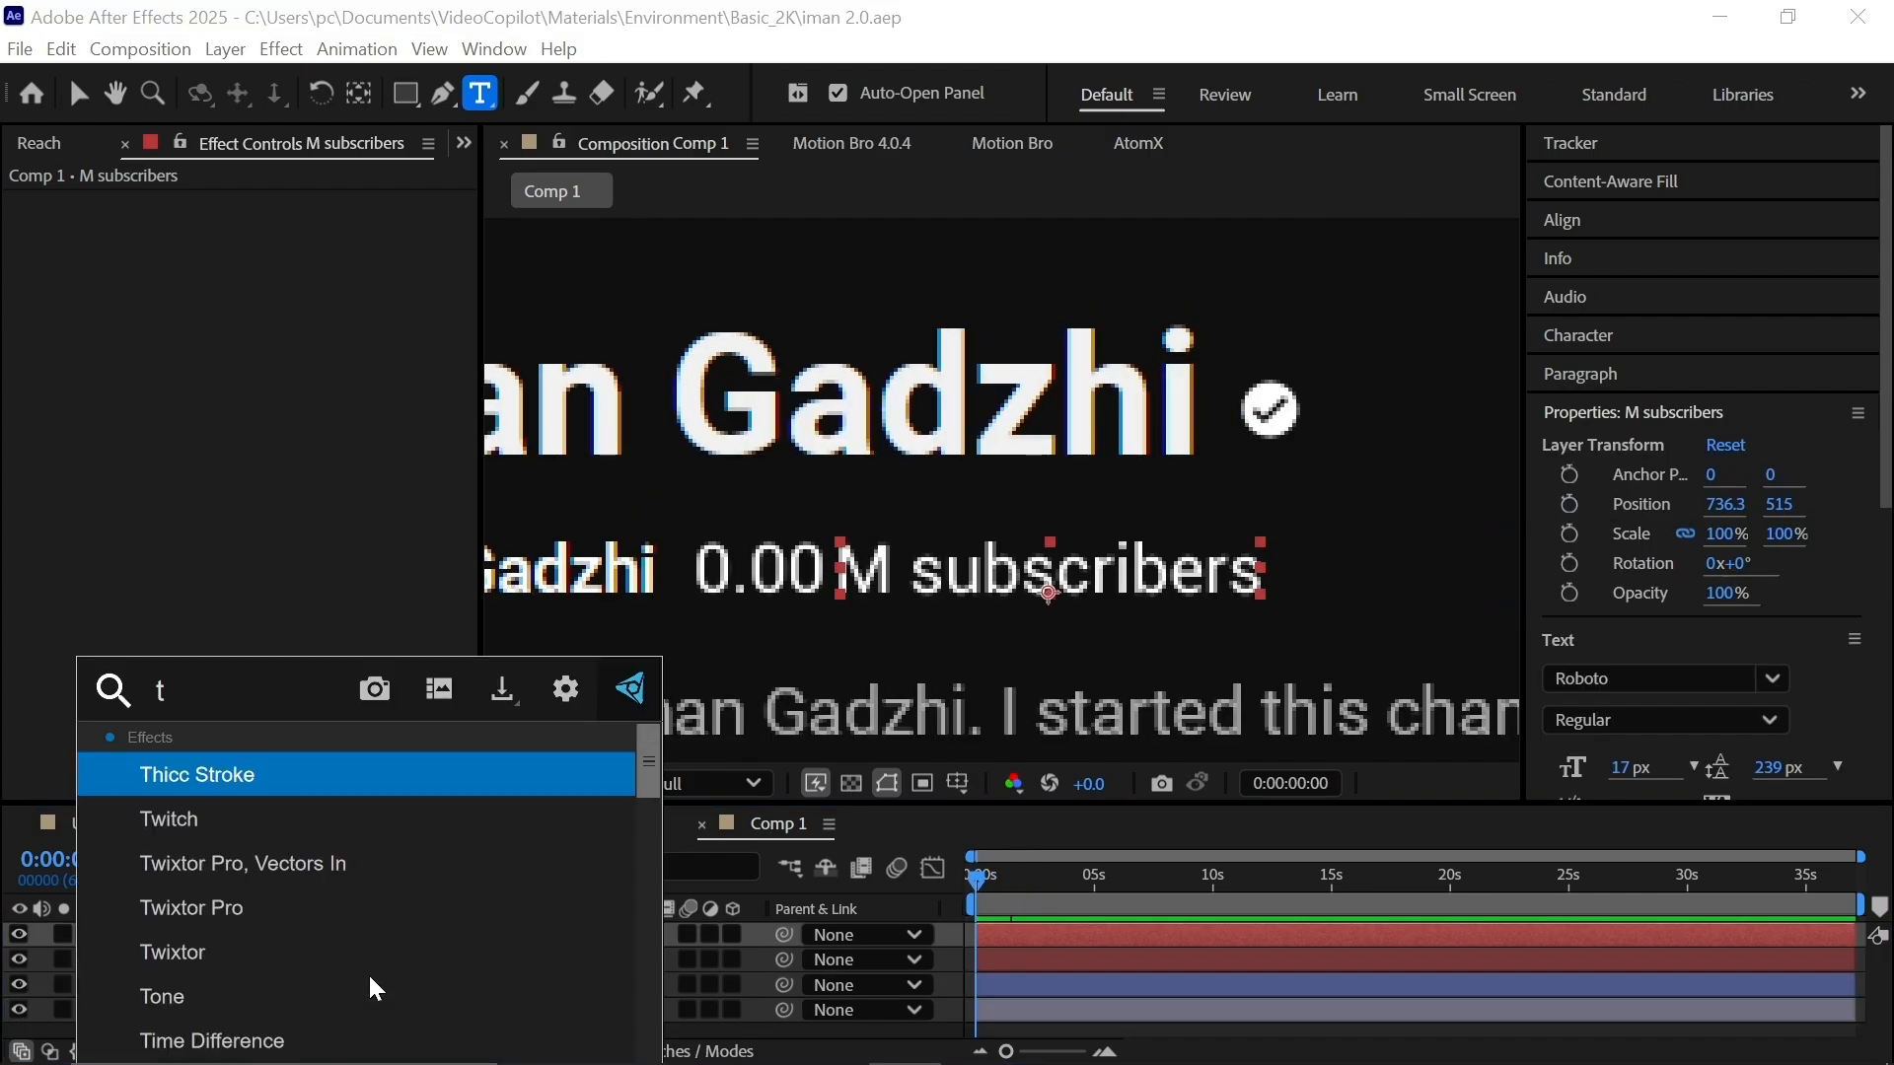
pyautogui.write('yper')
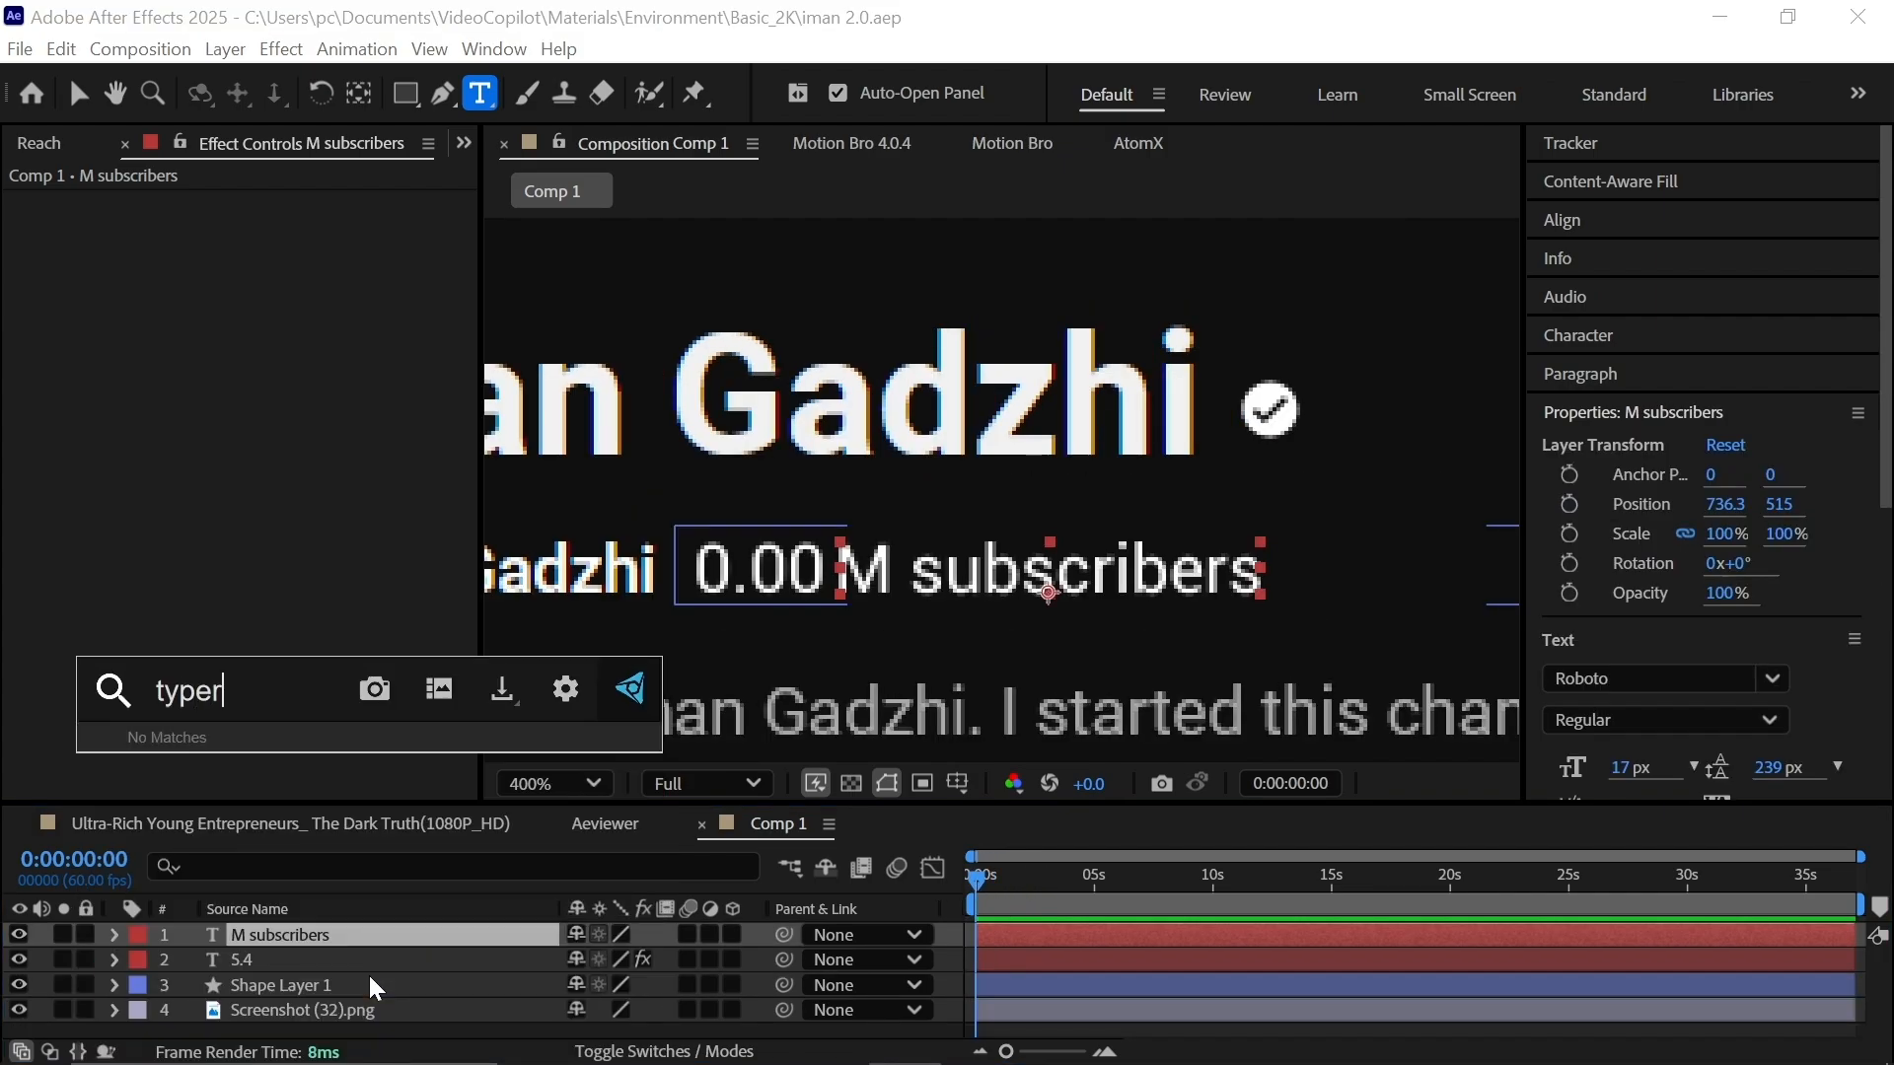
pyautogui.press('BackSpace')
pyautogui.press('Return')
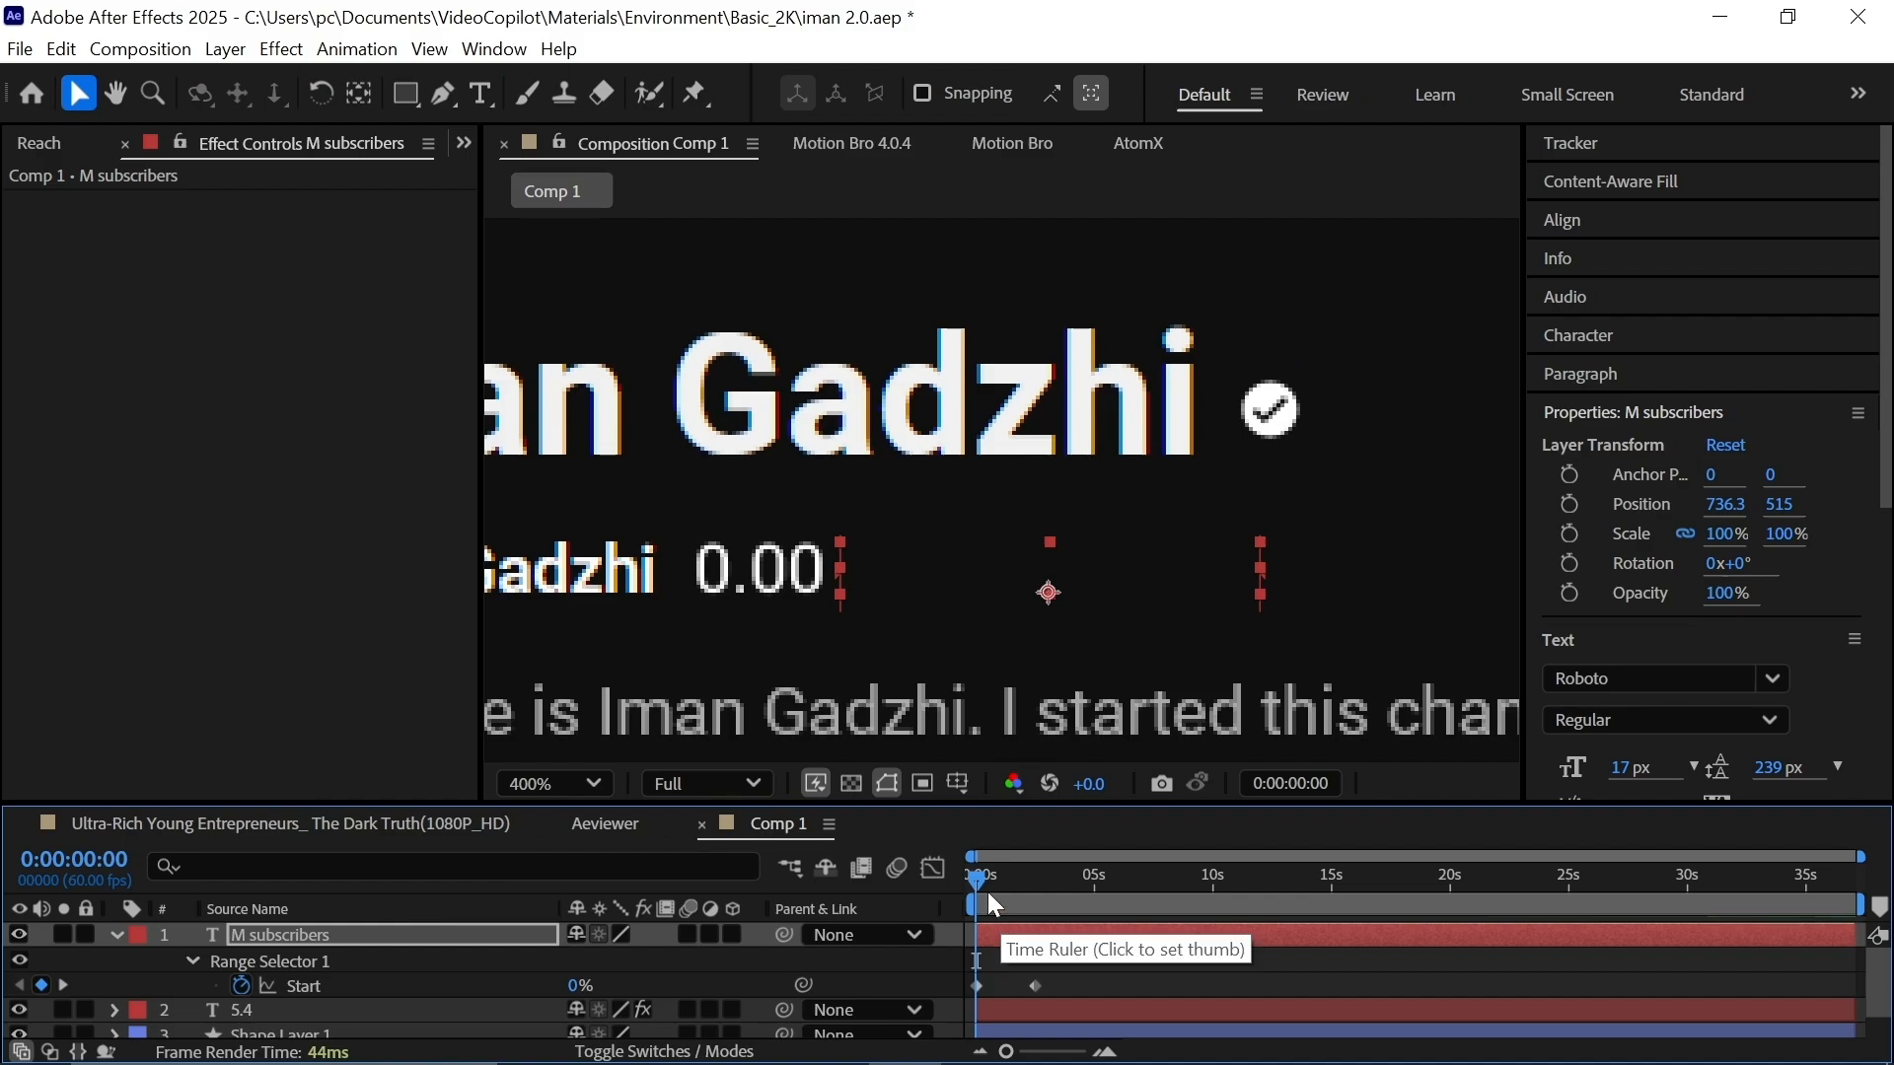
pyautogui.press('space')
pyautogui.moveTo(986, 884); pyautogui.dragTo(1001, 886)
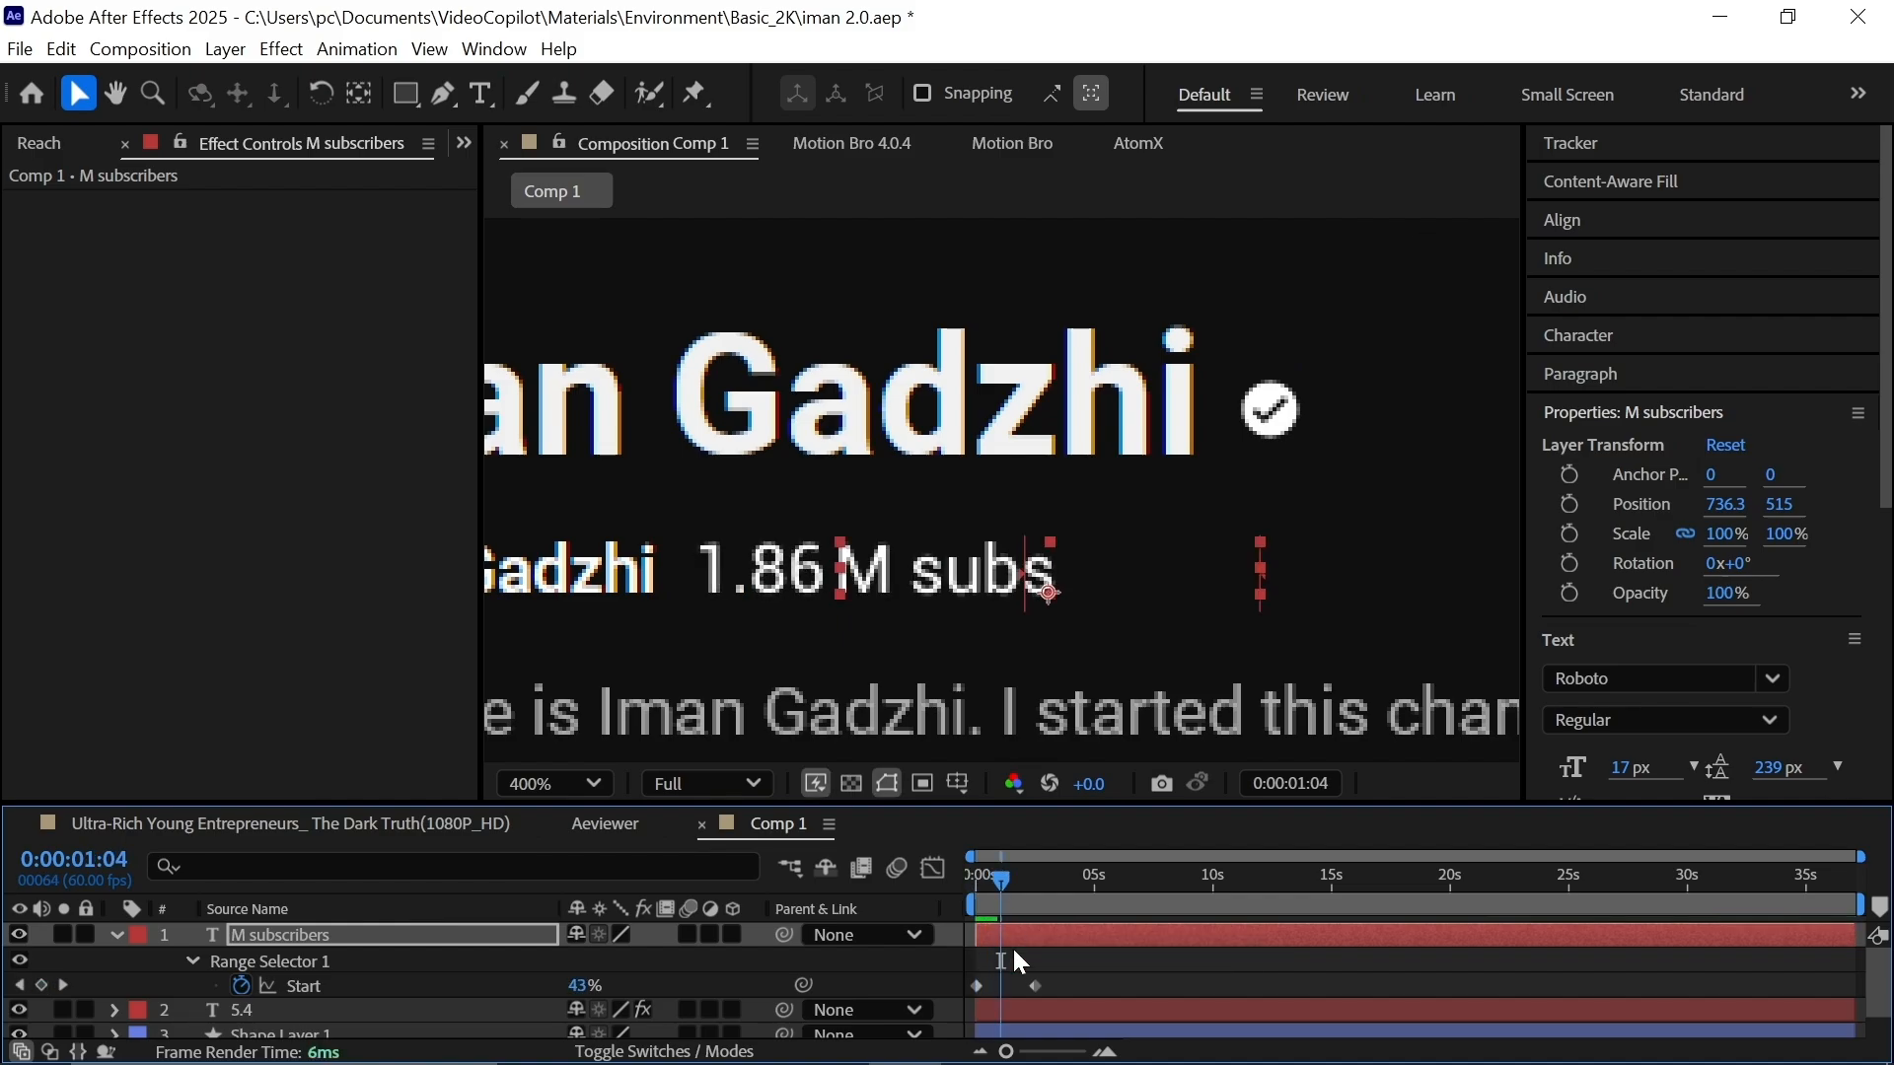
pyautogui.moveTo(1035, 986); pyautogui.dragTo(1010, 995)
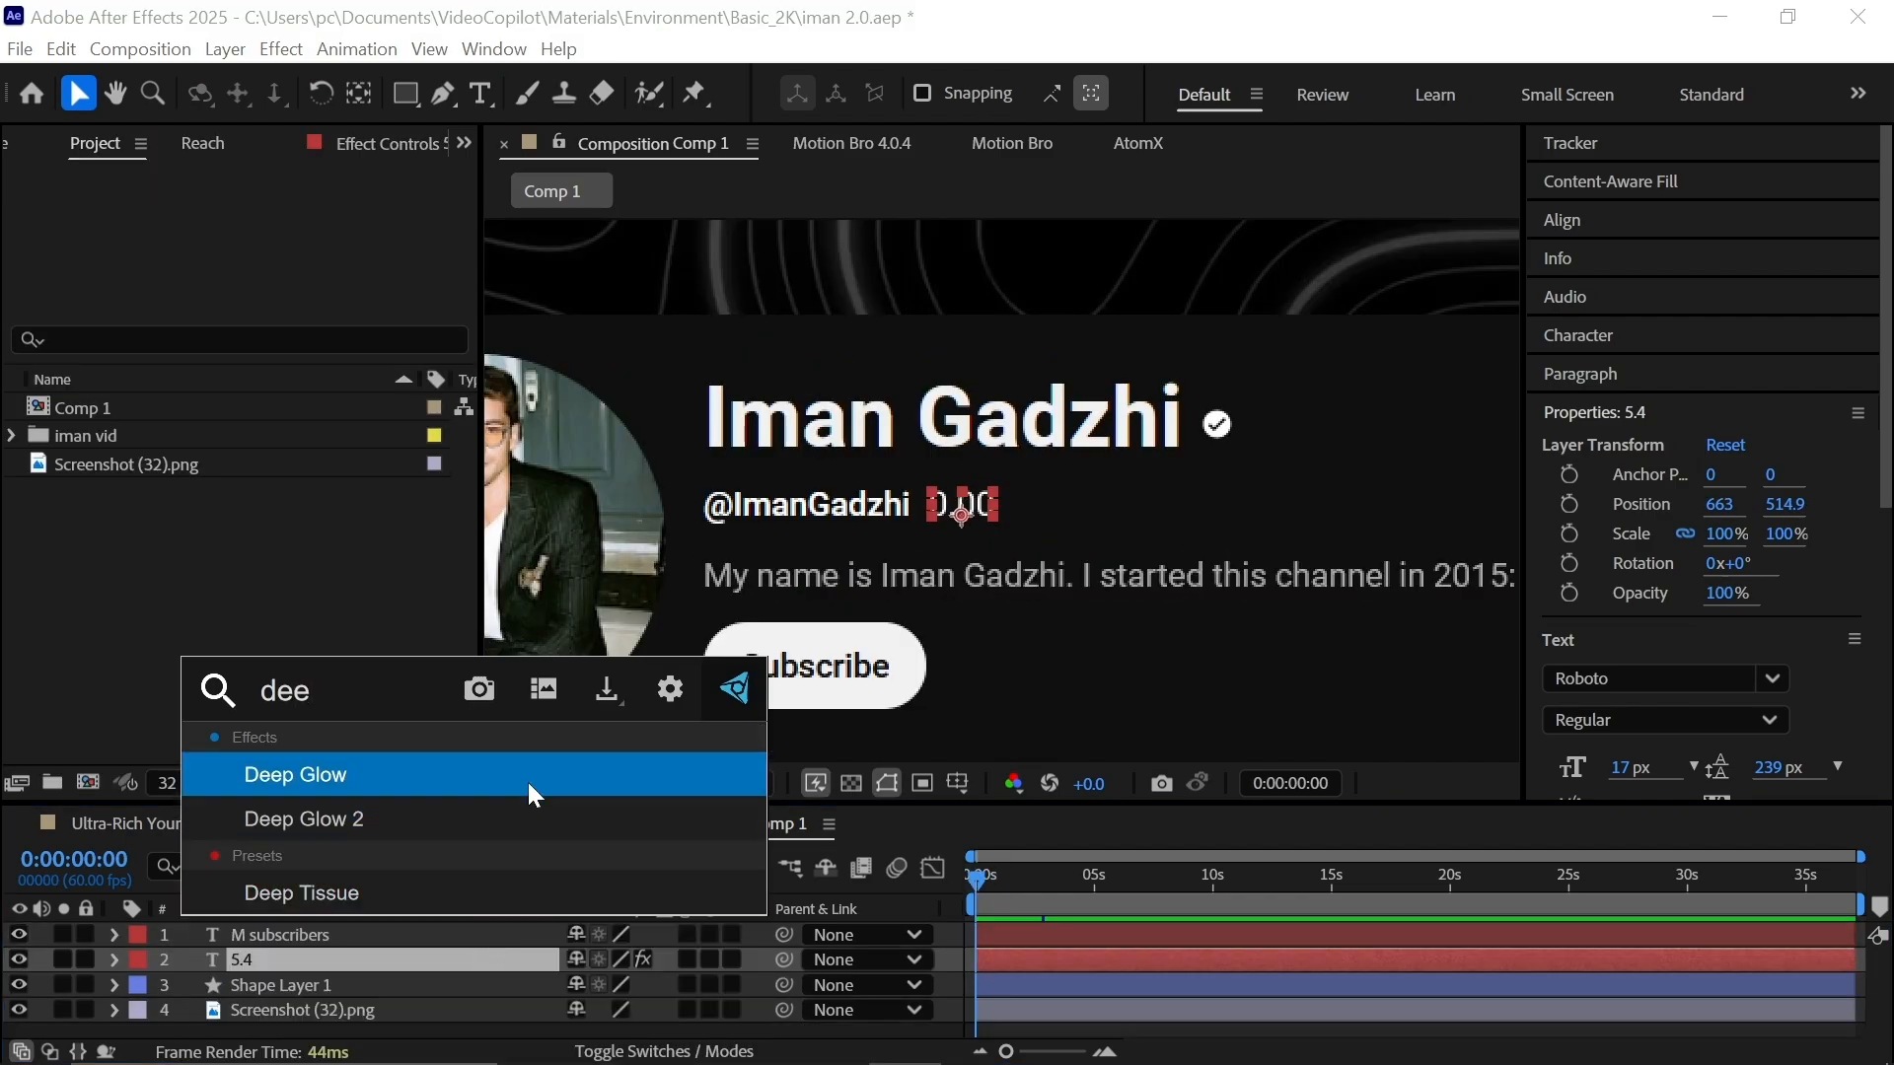
# Add Deep Glow to the 5.4 counter, lower its exposure, and paste it onto the label.
pyautogui.click(529, 779)
pyautogui.click(967, 1026)
pyautogui.scroll(1, 971, 517)
pyautogui.moveTo(970, 518); pyautogui.dragTo(1174, 573)
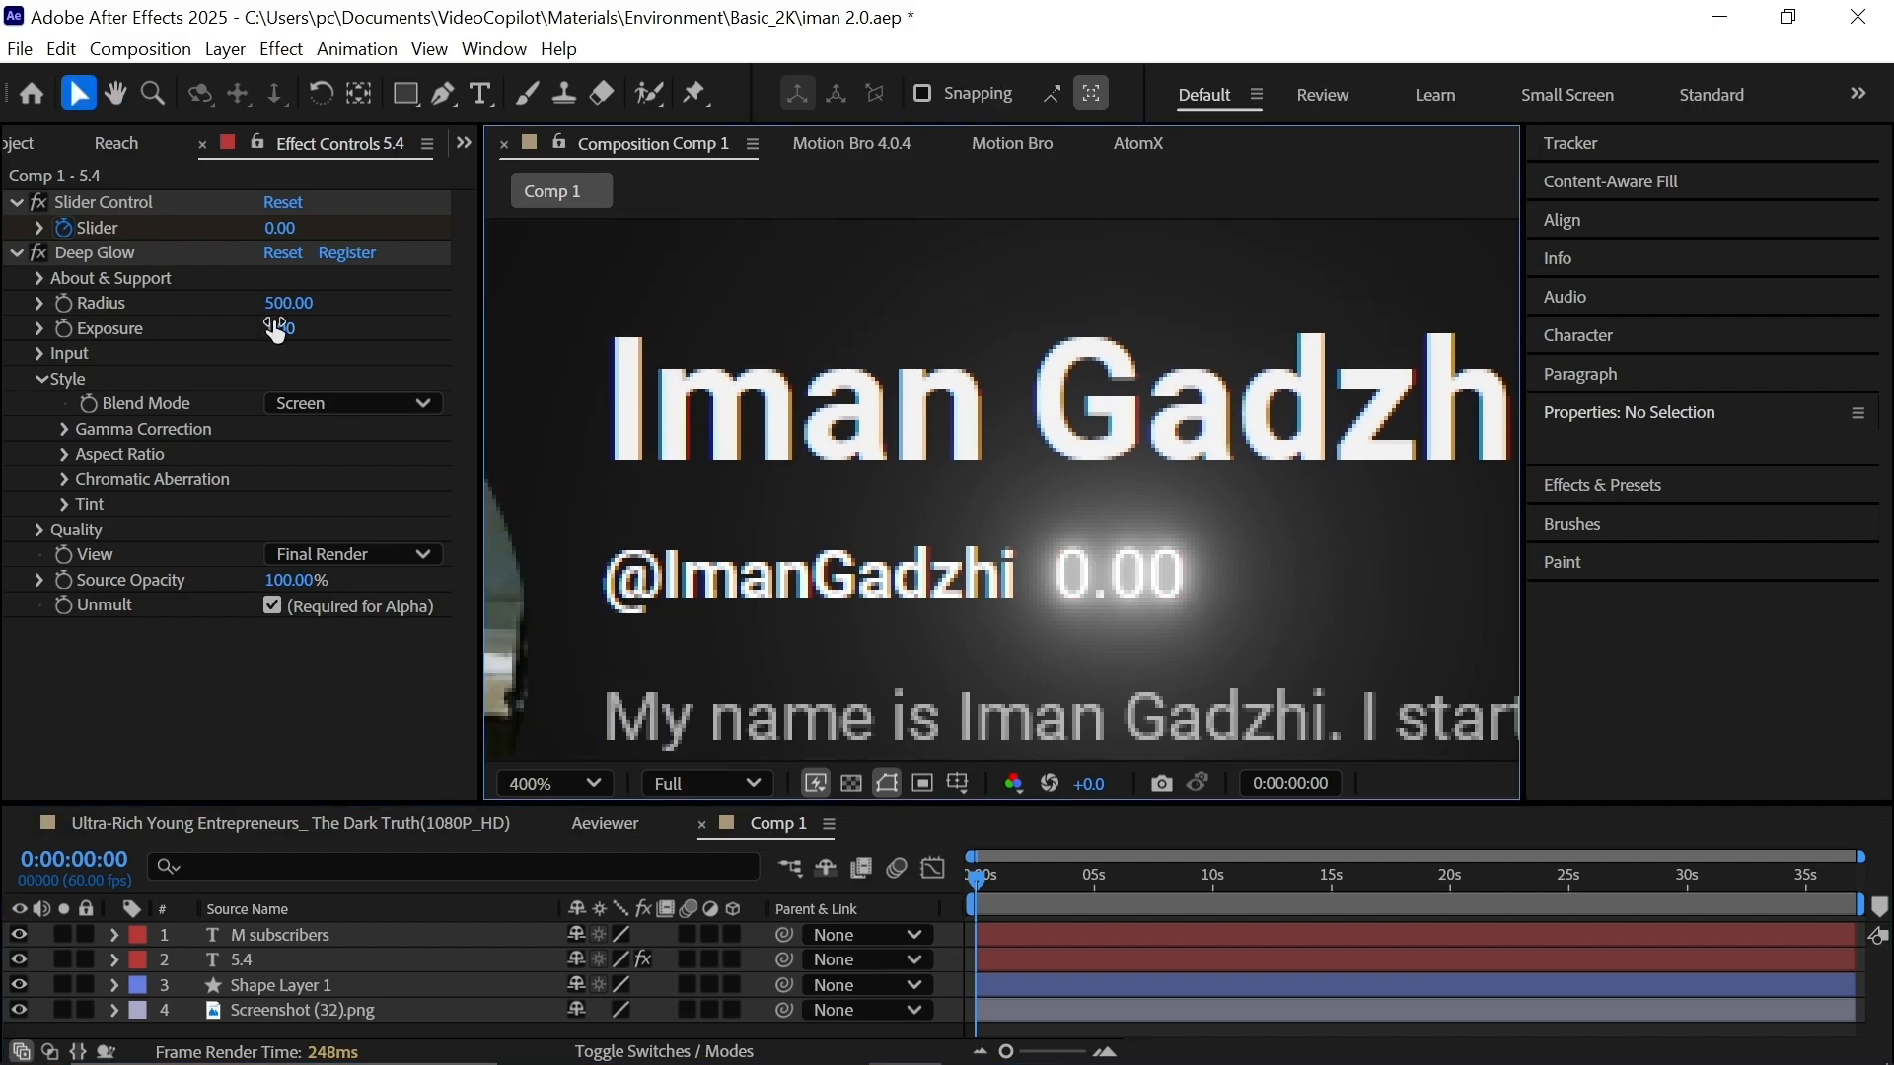
pyautogui.moveTo(277, 329); pyautogui.dragTo(168, 356)
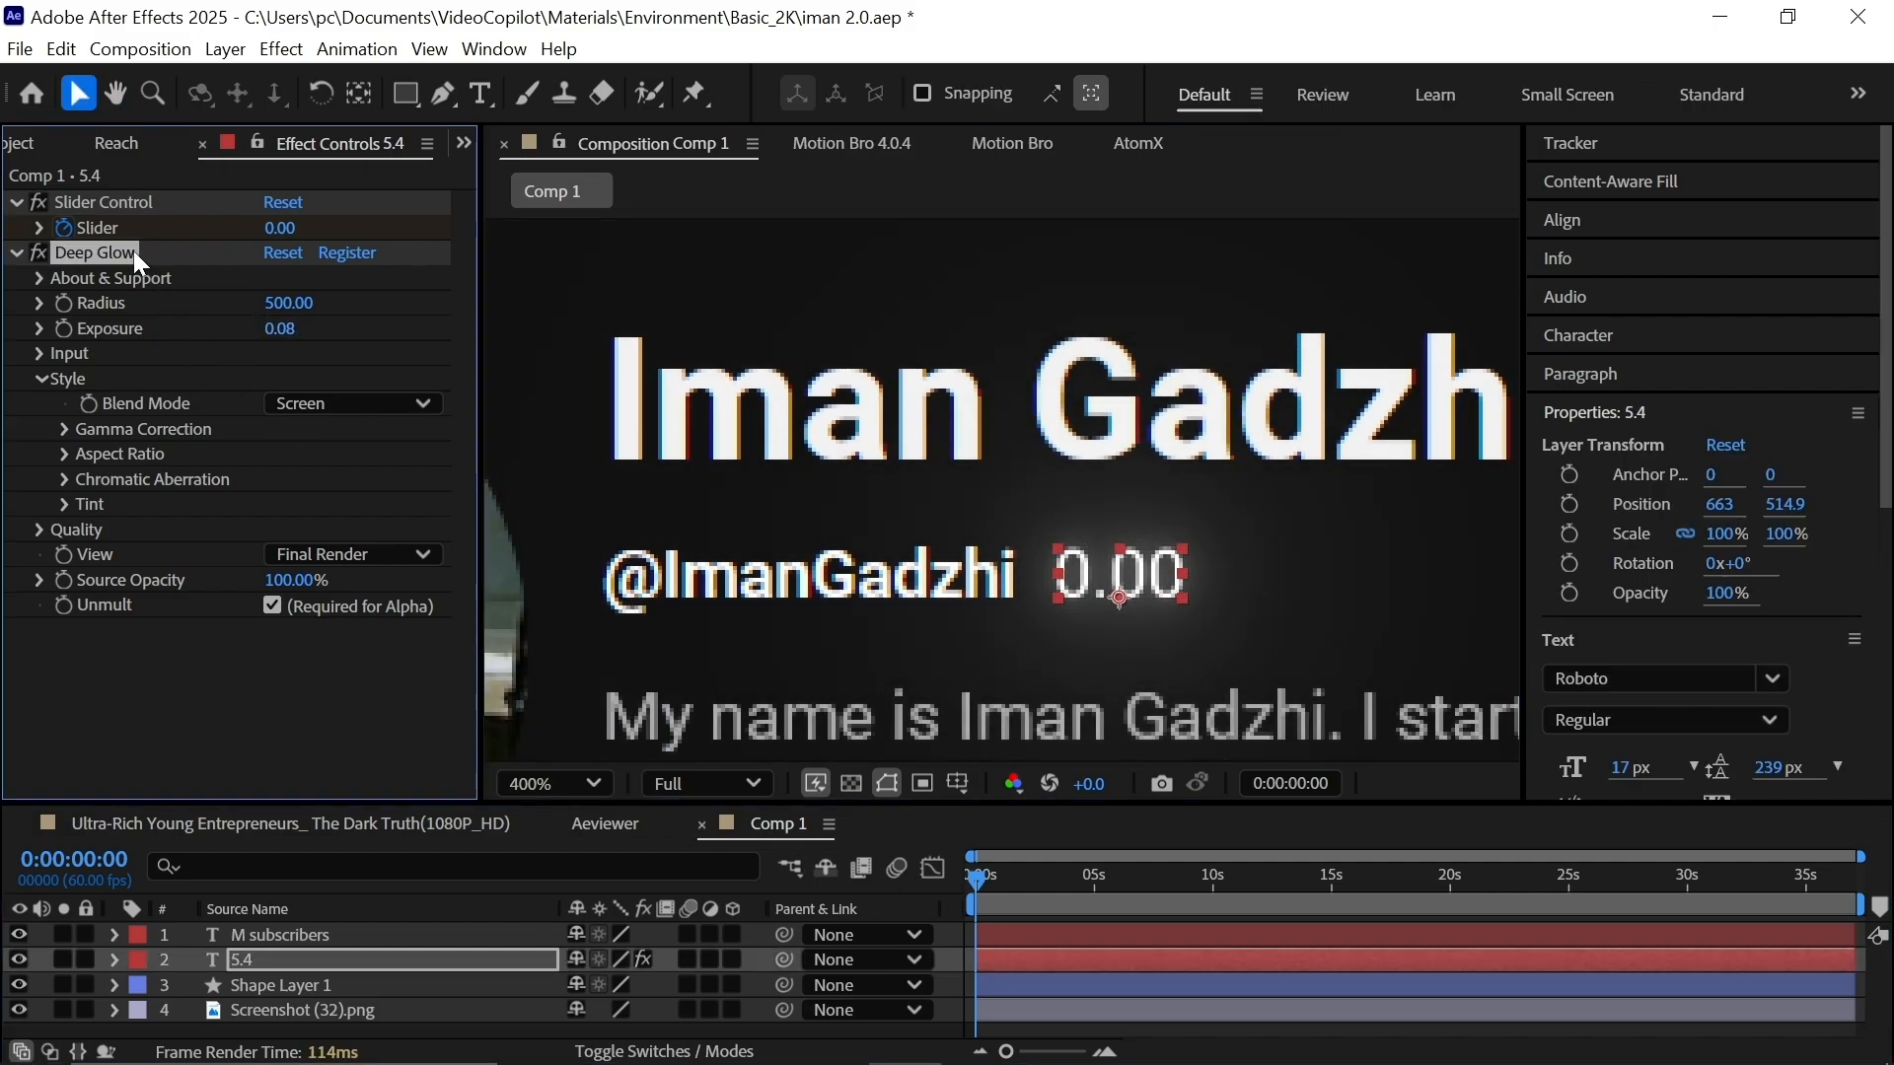
pyautogui.click(367, 935)
pyautogui.hotkey('ctrl', 'v')
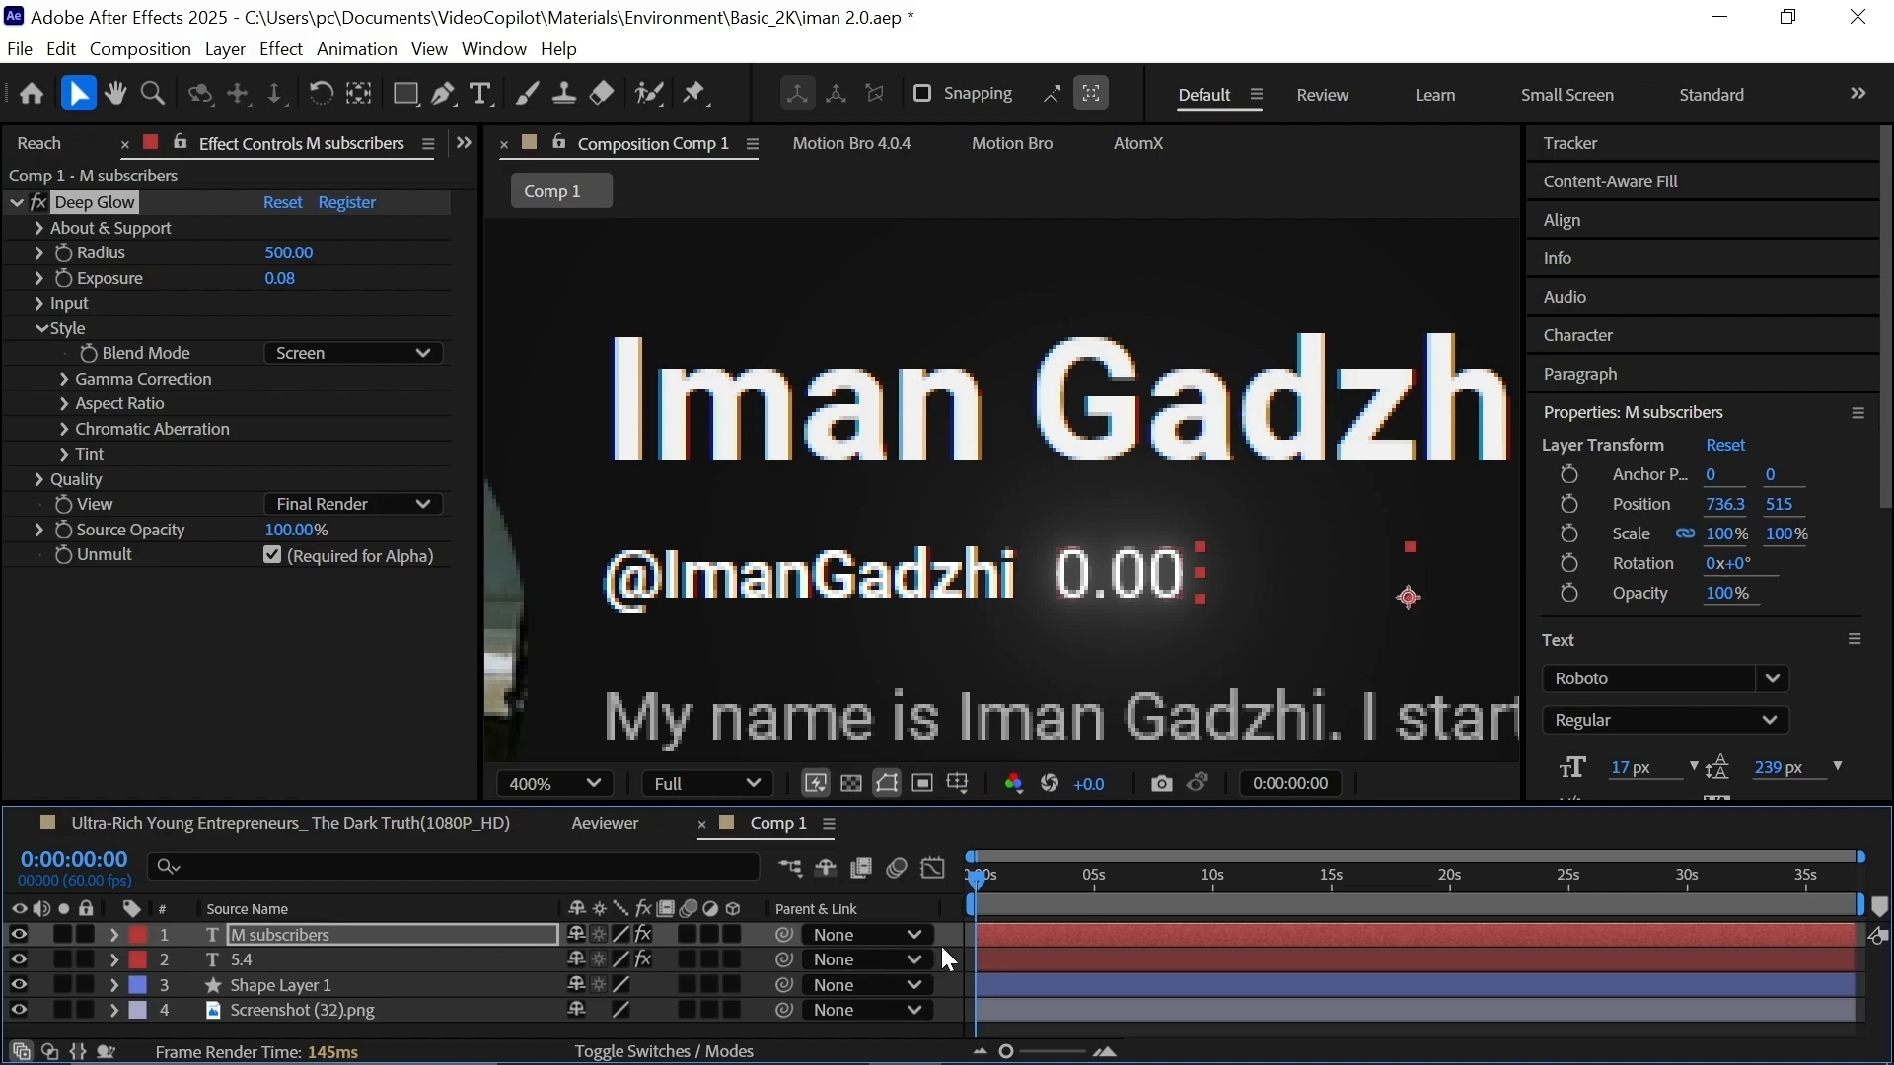
# Pre-compose all four layers into a 3D Pre-comp 1 with all attributes moved.
pyautogui.moveTo(967, 874); pyautogui.dragTo(1018, 890)
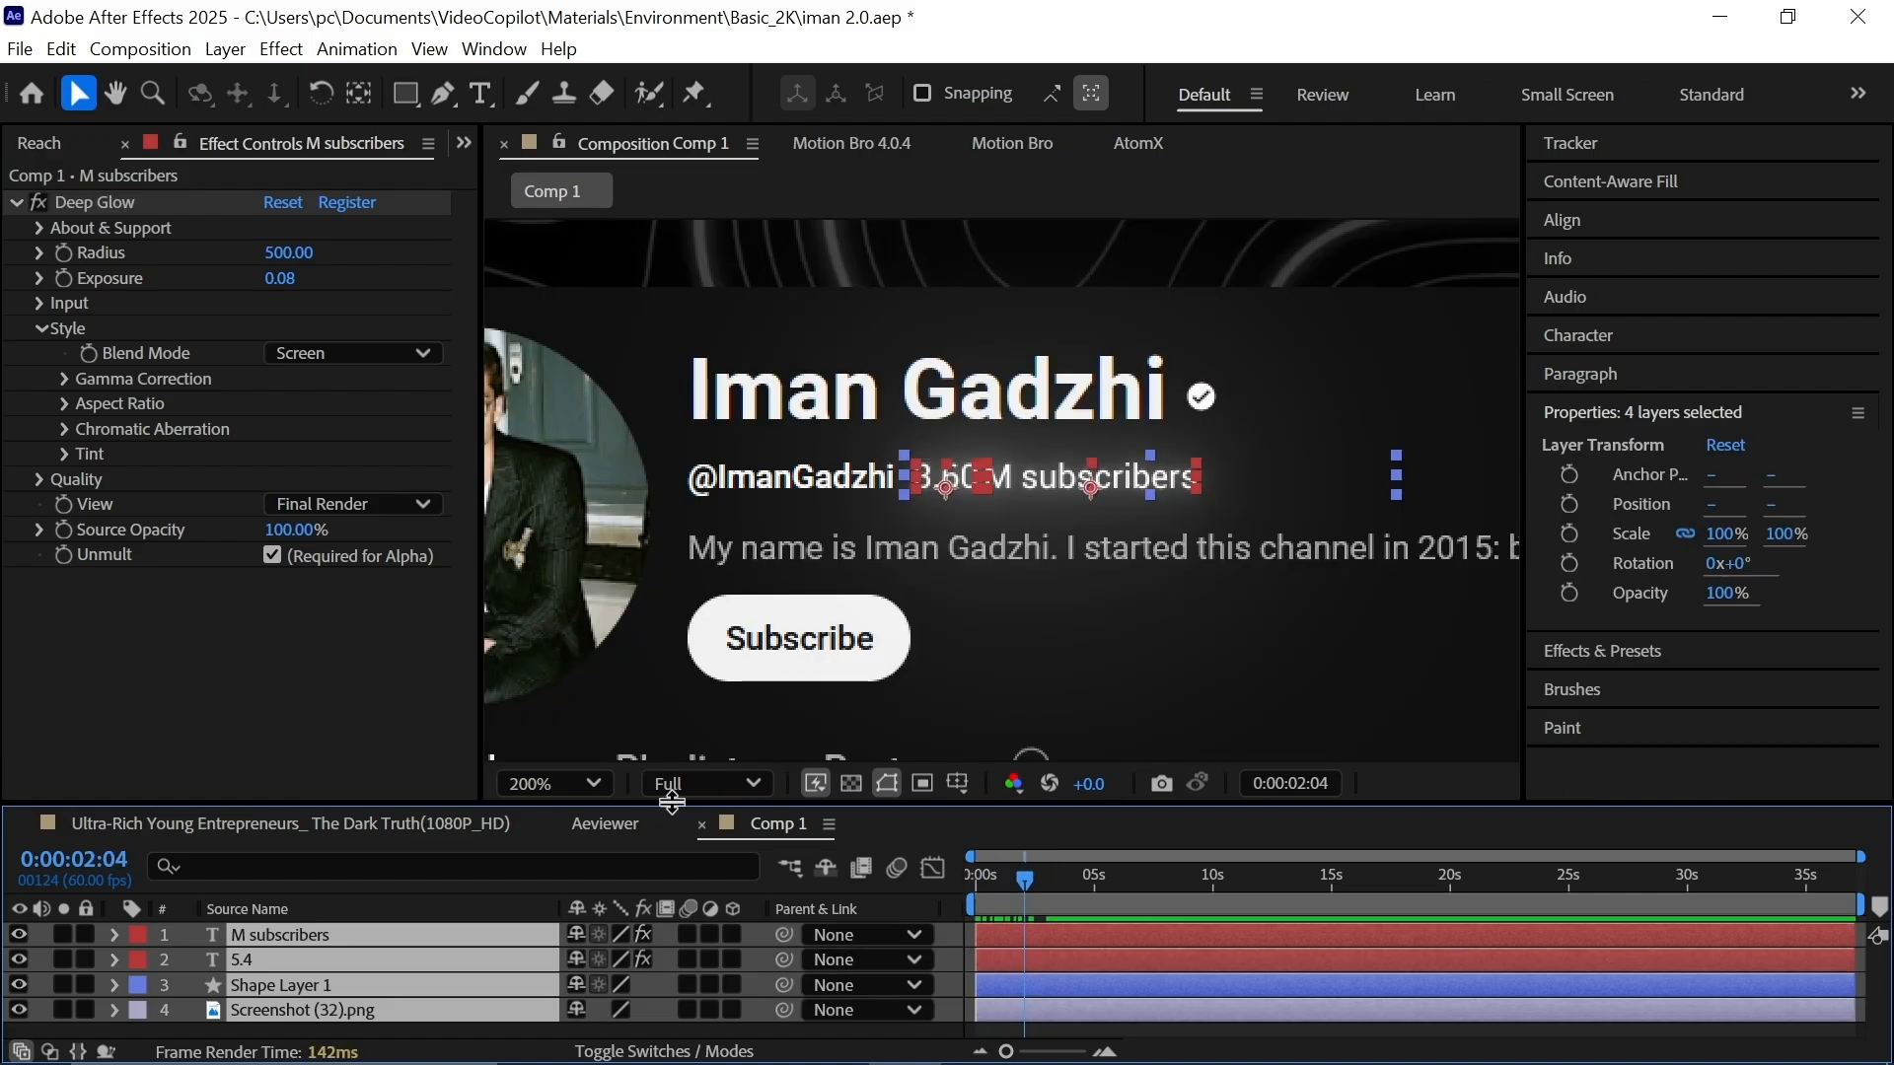
pyautogui.hotkey('ctrl', 'shift', 'c')
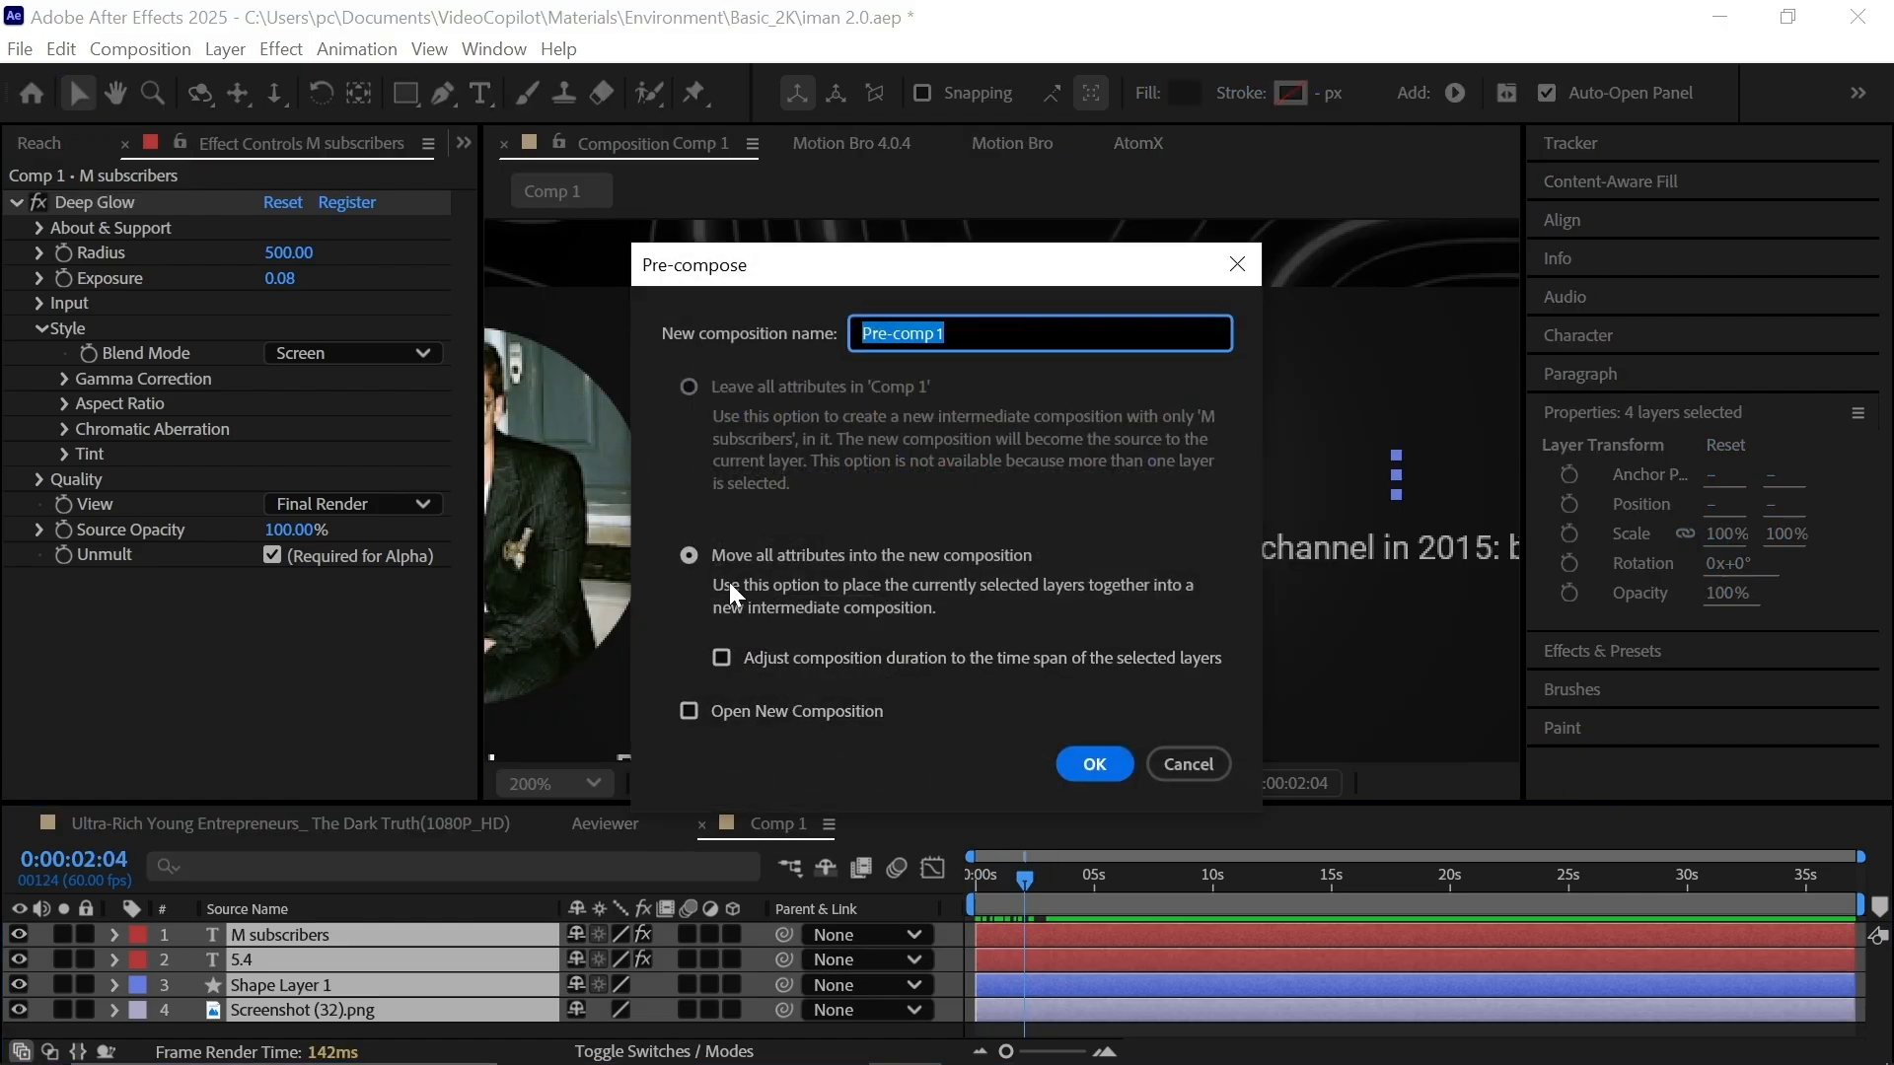
pyautogui.click(691, 554)
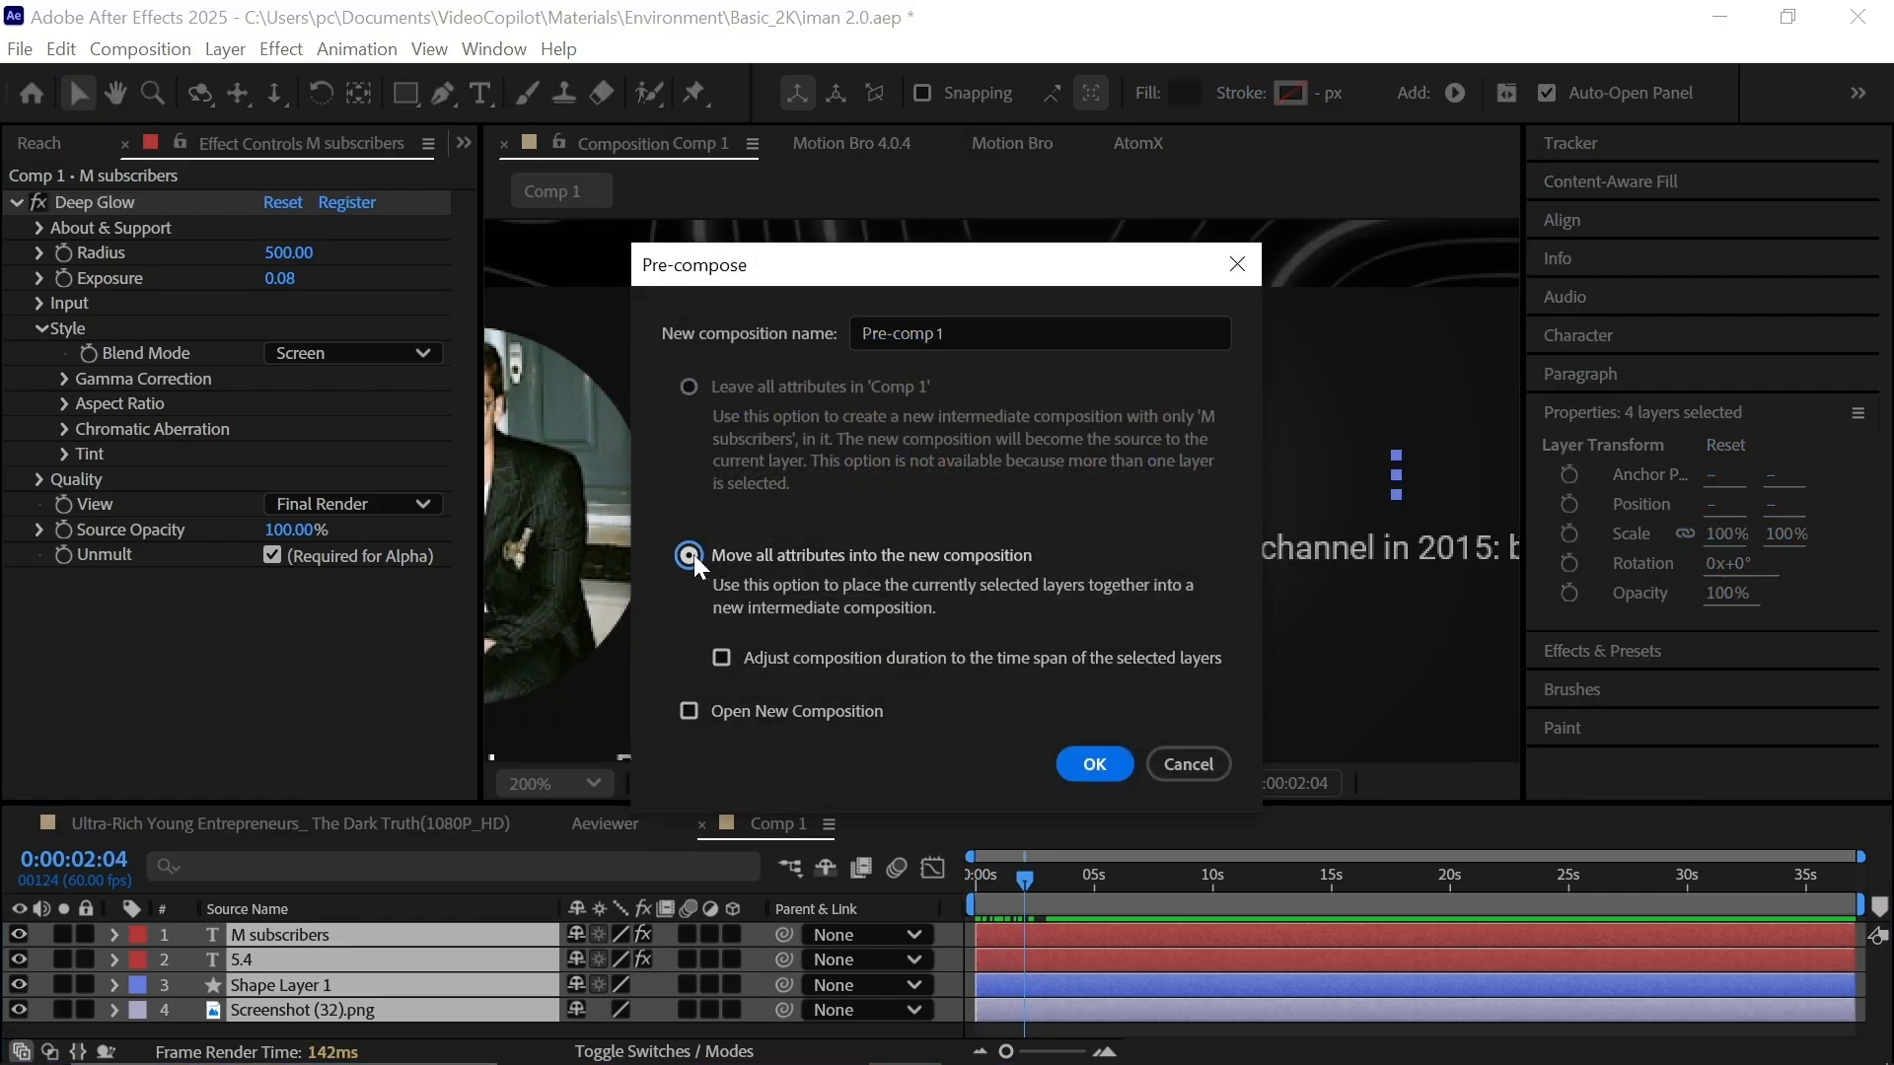
pyautogui.click(722, 658)
pyautogui.click(1103, 761)
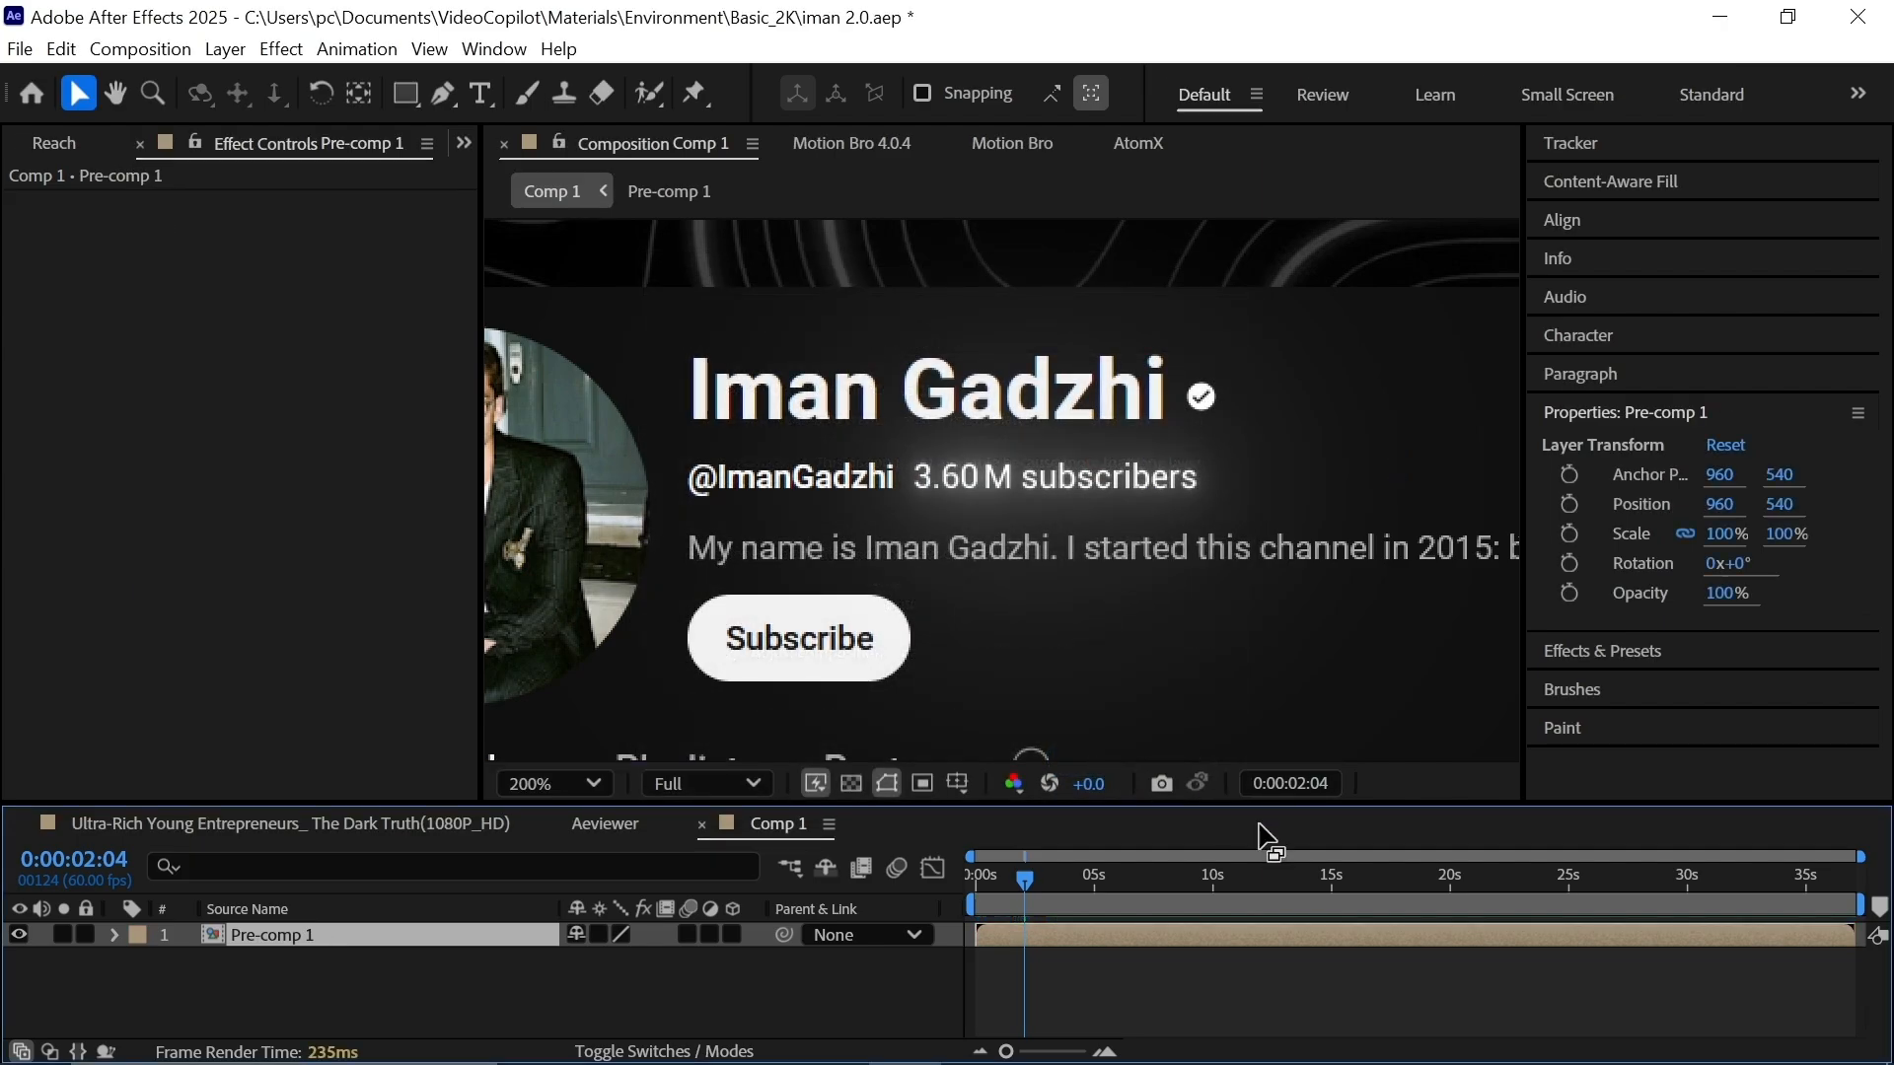
pyautogui.click(730, 935)
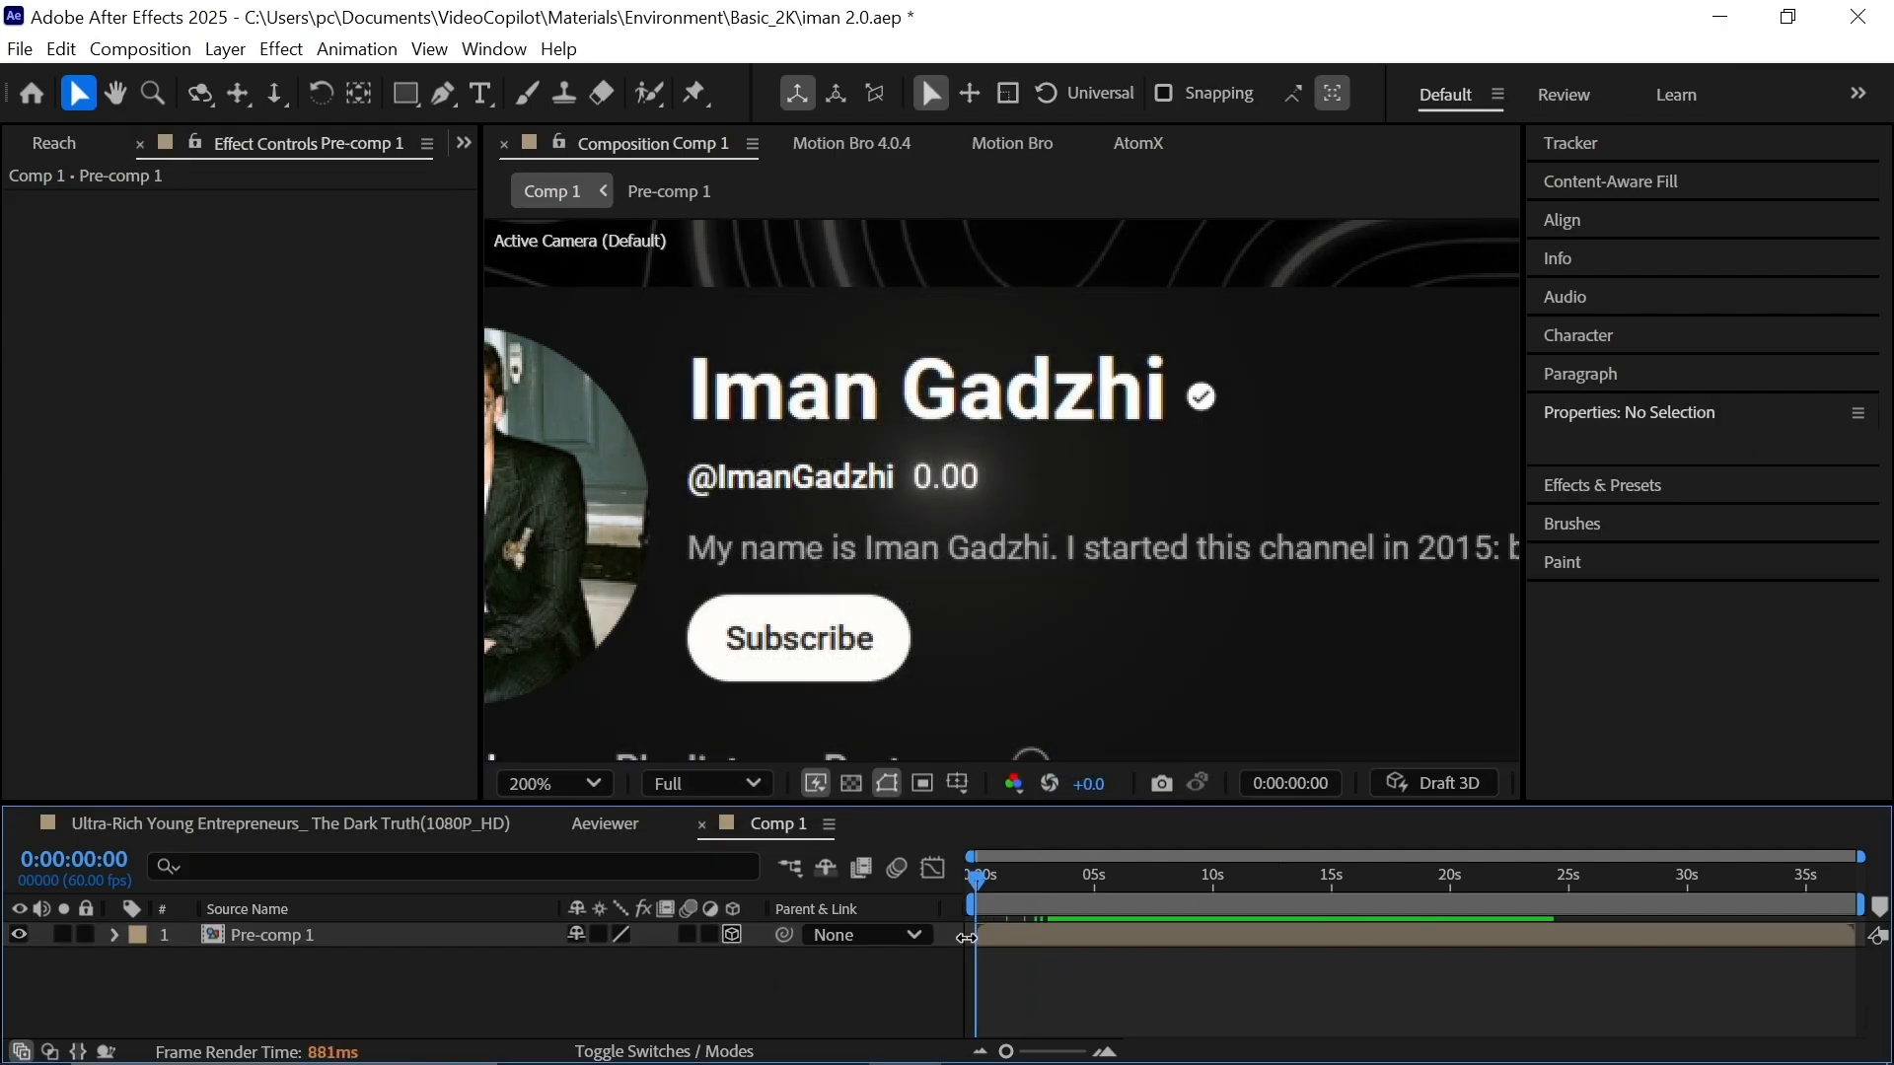
# Keyframe Pre-comp 1's position at about five seconds, pushing it further back in depth.
pyautogui.click(524, 937)
pyautogui.press('r')
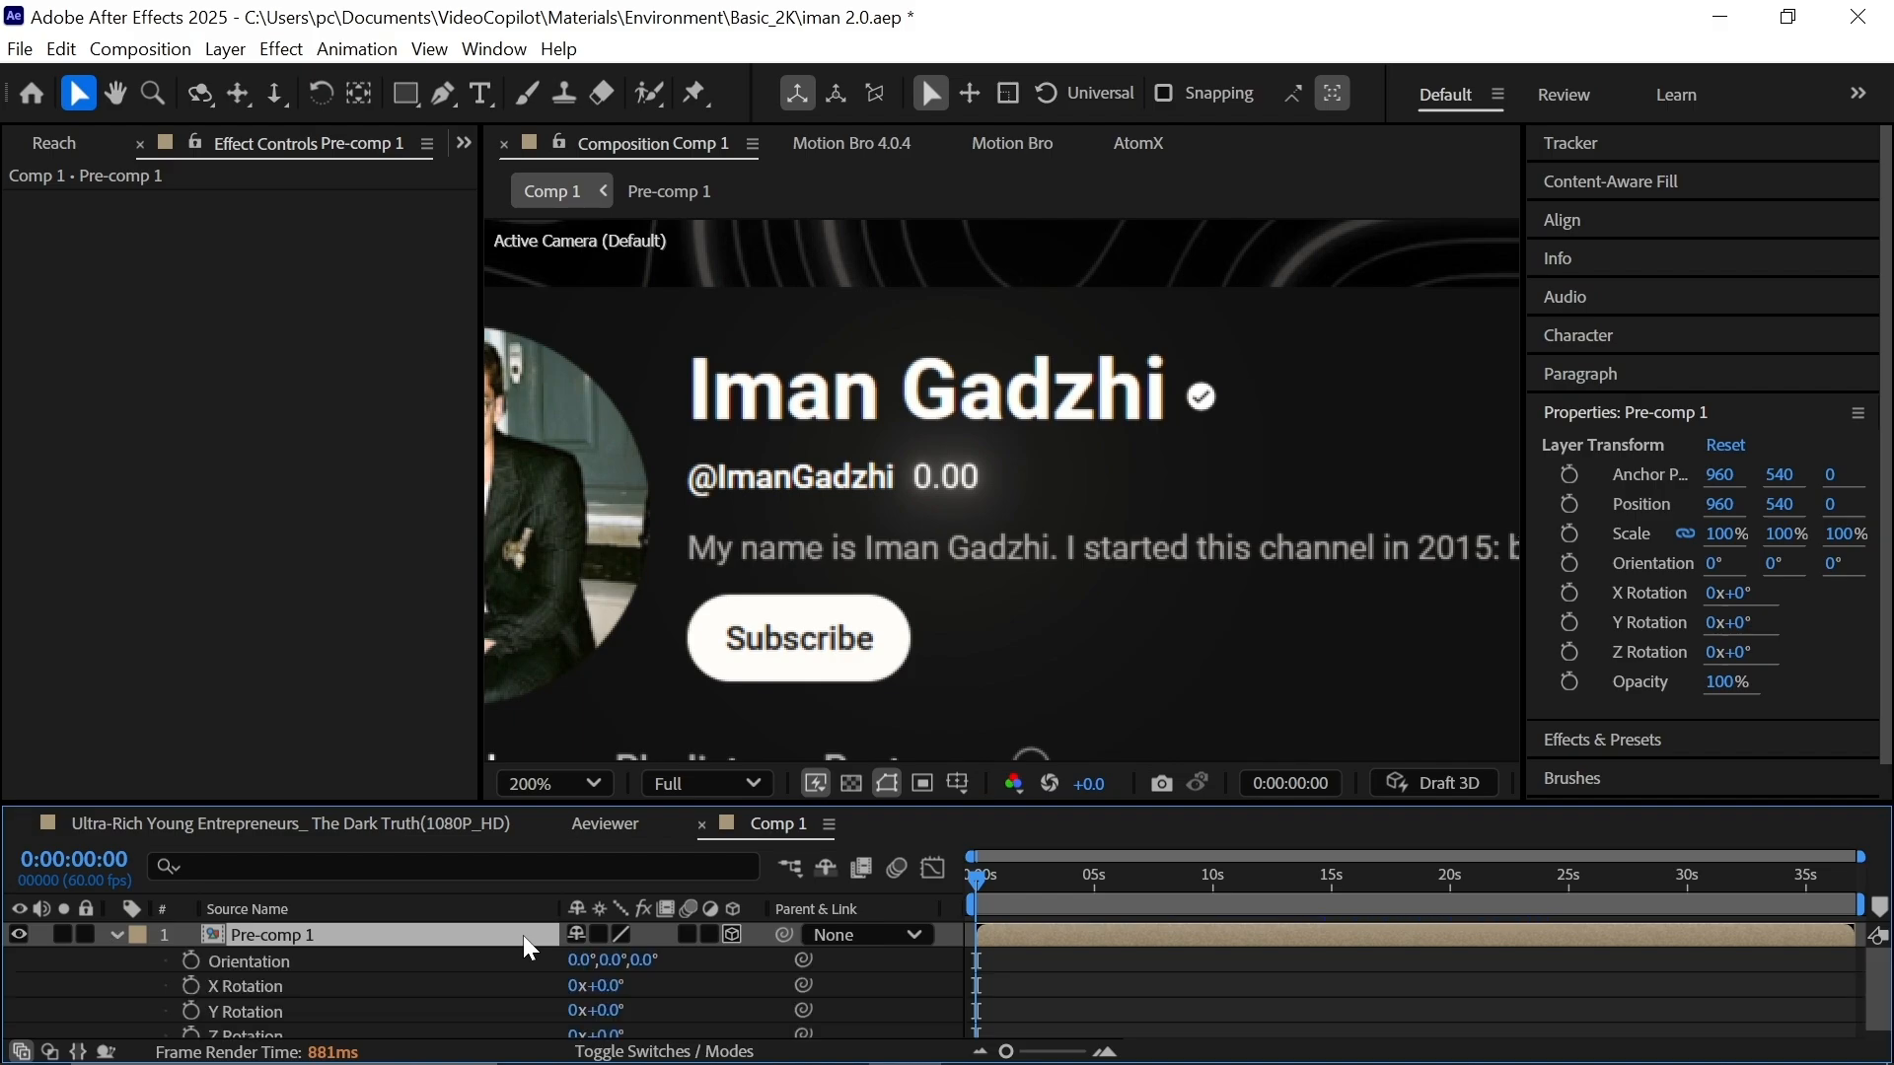
pyautogui.click(886, 979)
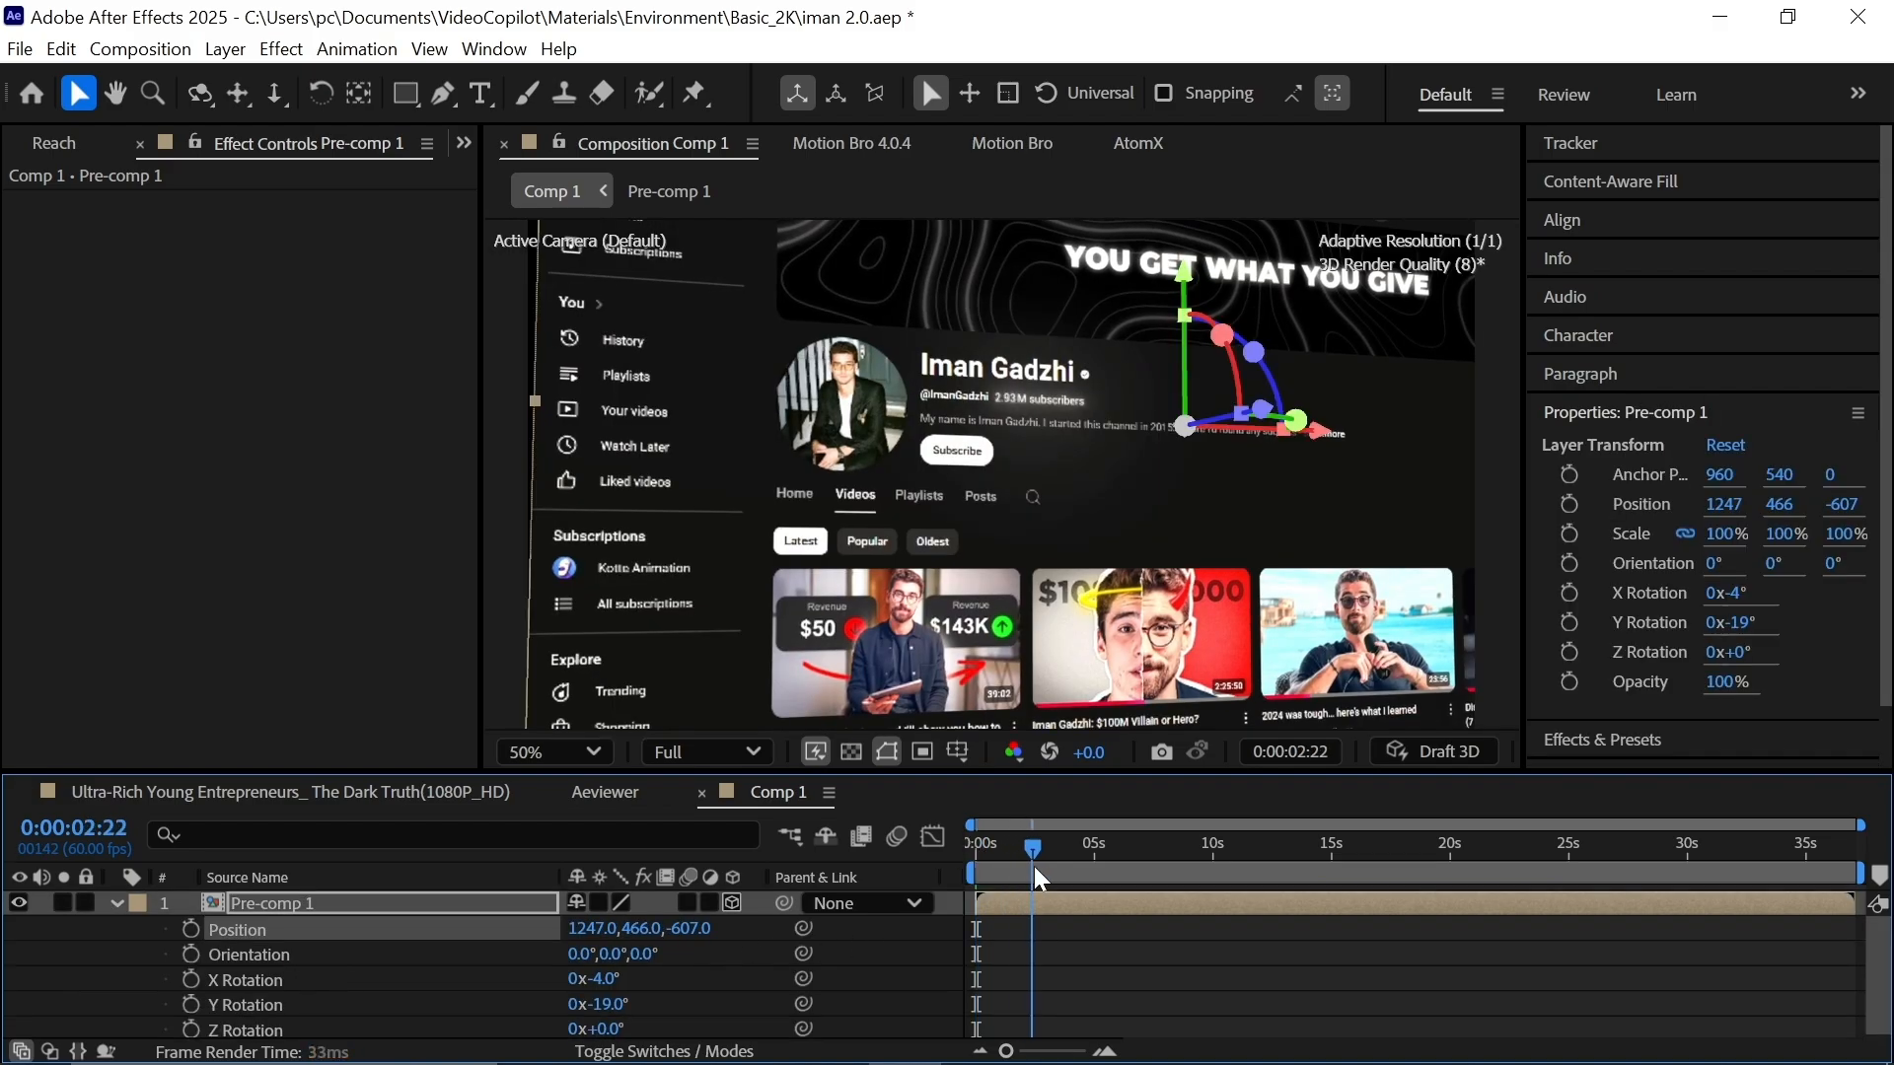
pyautogui.click(993, 873)
pyautogui.moveTo(994, 866); pyautogui.dragTo(1095, 873)
pyautogui.moveTo(687, 930); pyautogui.dragTo(614, 930)
pyautogui.click(198, 955)
# Keyframe X, Y and Z rotation so the layer turns and tilts slightly over time.
pyautogui.moveTo(194, 979); pyautogui.dragTo(194, 1029)
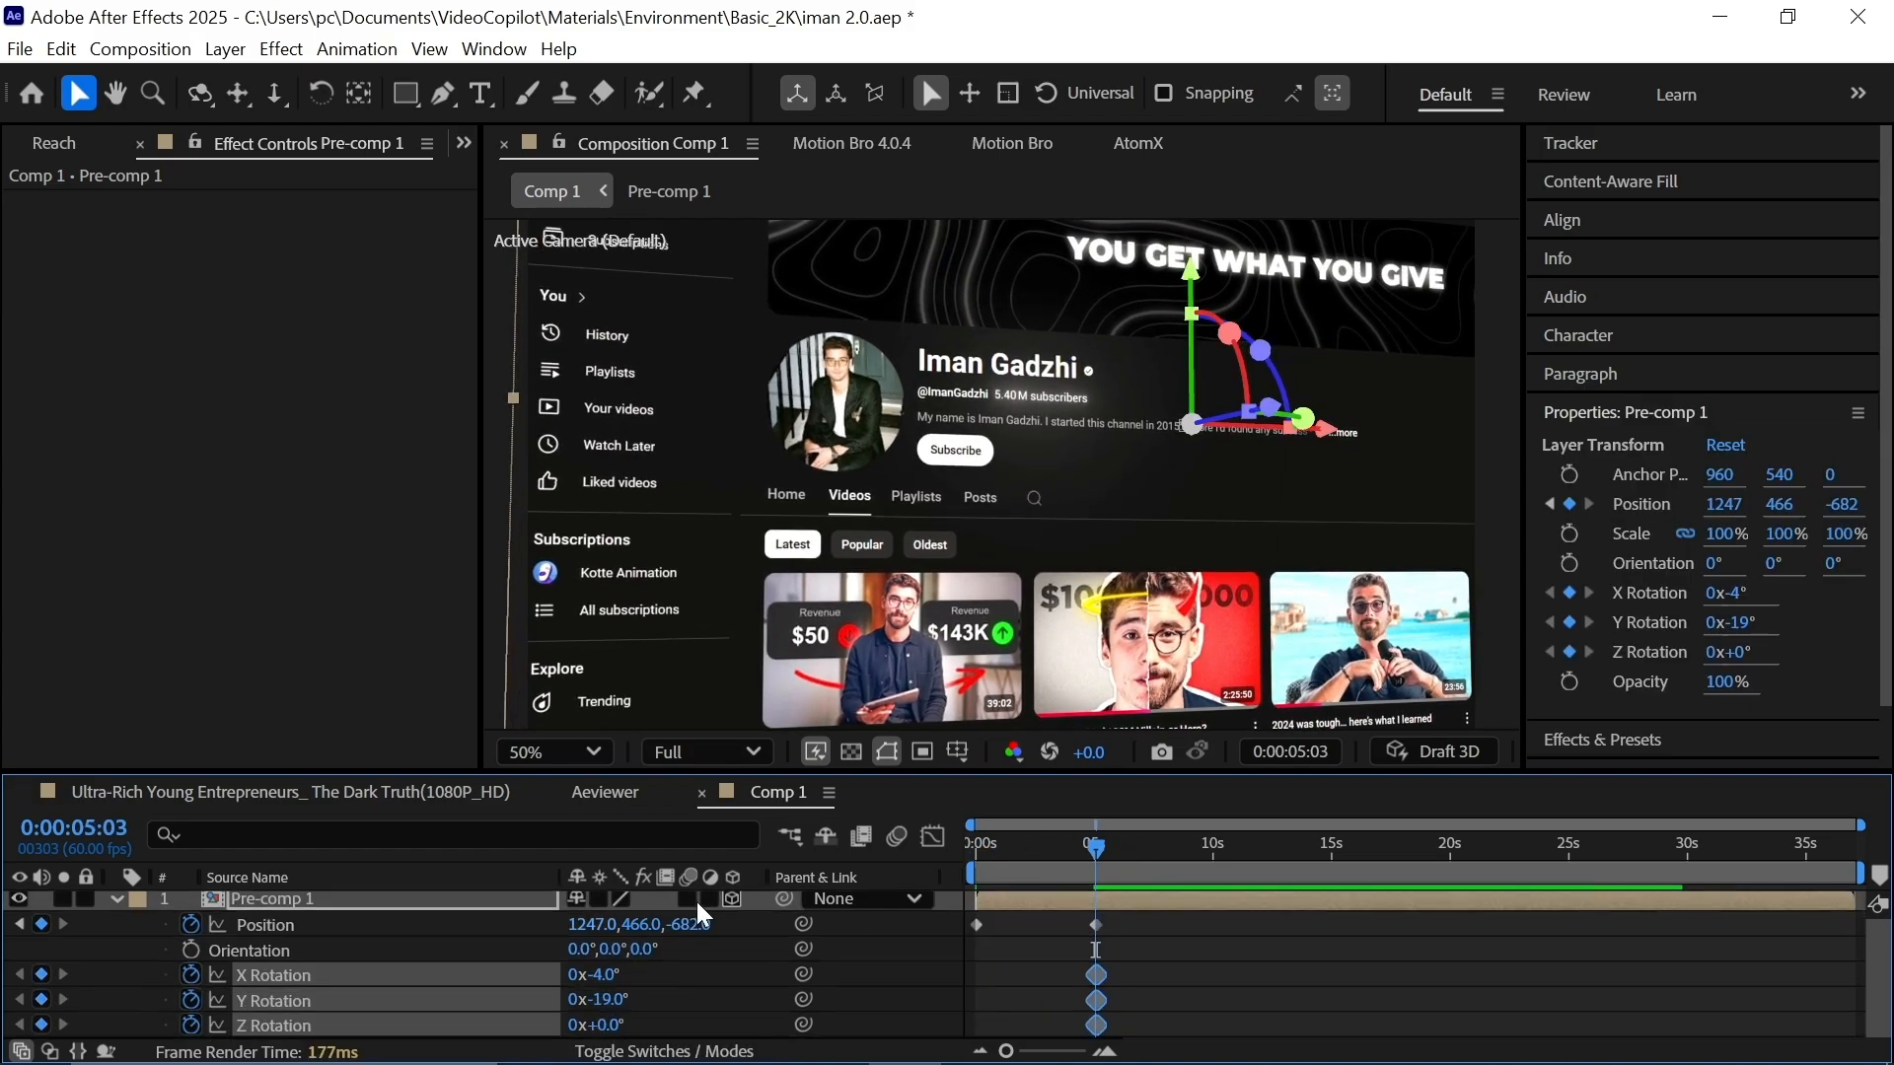
pyautogui.moveTo(1115, 952); pyautogui.dragTo(1116, 947)
pyautogui.moveTo(1096, 975); pyautogui.dragTo(867, 953)
pyautogui.click(867, 954)
pyautogui.moveTo(614, 1003); pyautogui.dragTo(605, 1030)
pyautogui.scroll(-1, 1000, 475)
pyautogui.moveTo(987, 872); pyautogui.dragTo(1072, 883)
# Ease all of Pre-comp 1's keyframes with the Reach panel.
pyautogui.moveTo(1121, 922); pyautogui.dragTo(939, 1025)
pyautogui.scroll(2, 390, 144)
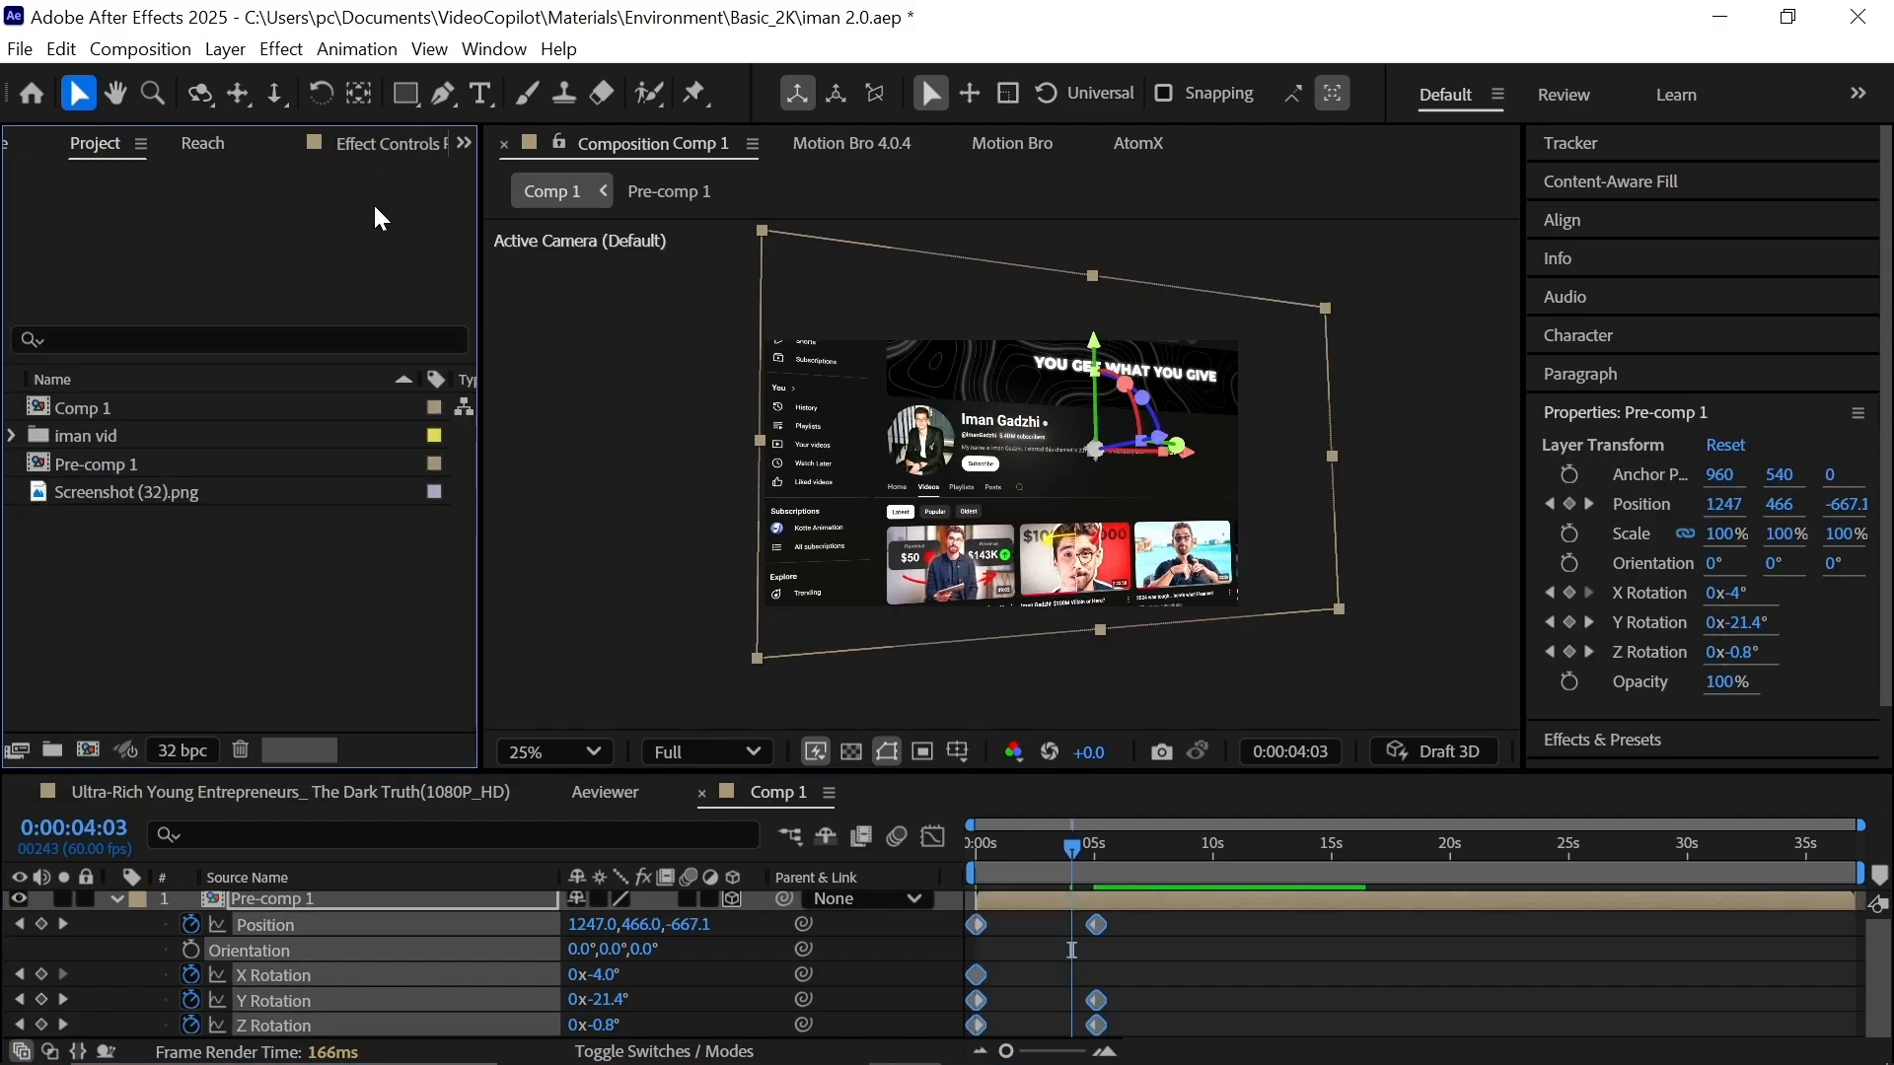
pyautogui.scroll(-1, 372, 157)
pyautogui.click(21, 595)
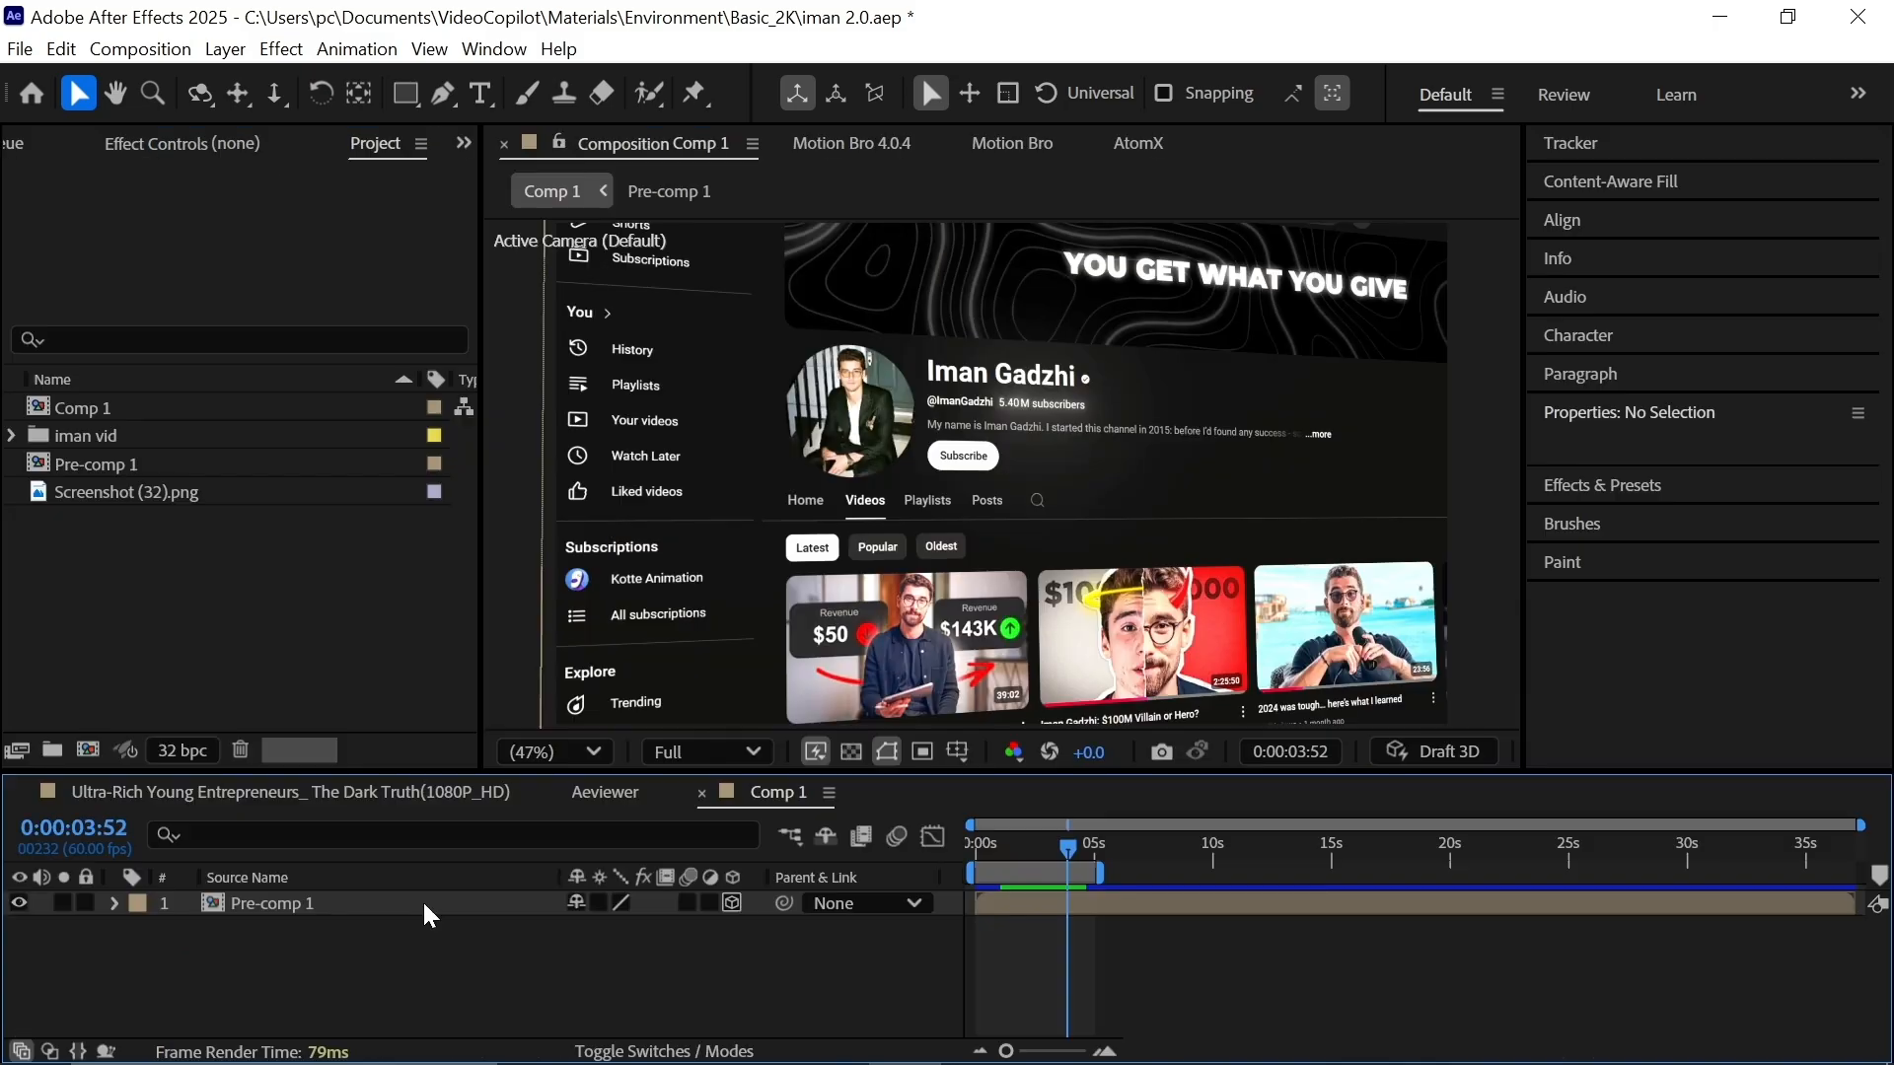
pyautogui.click(426, 904)
# Duplicate Pre-comp 1 and draw a Pen mask around the subscriber line on the top copy.
pyautogui.hotkey('ctrl', 'd')
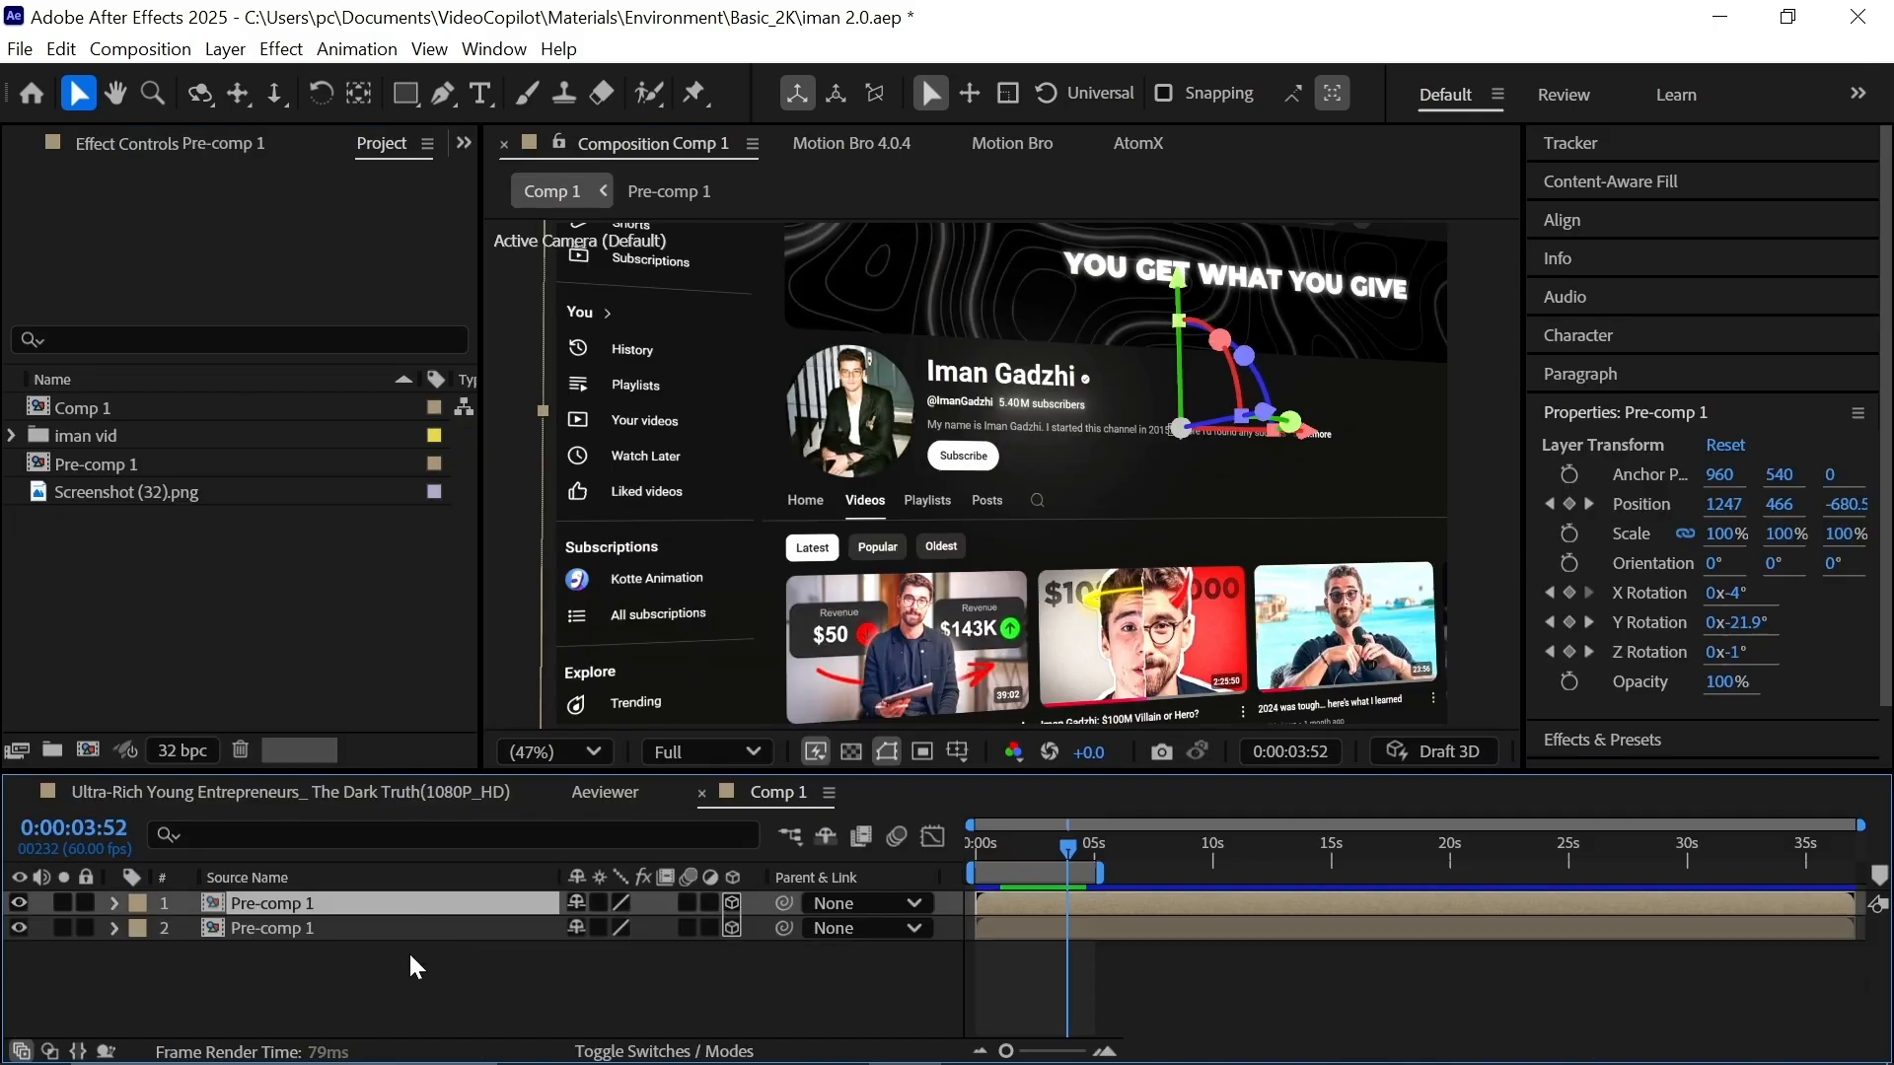
pyautogui.click(445, 933)
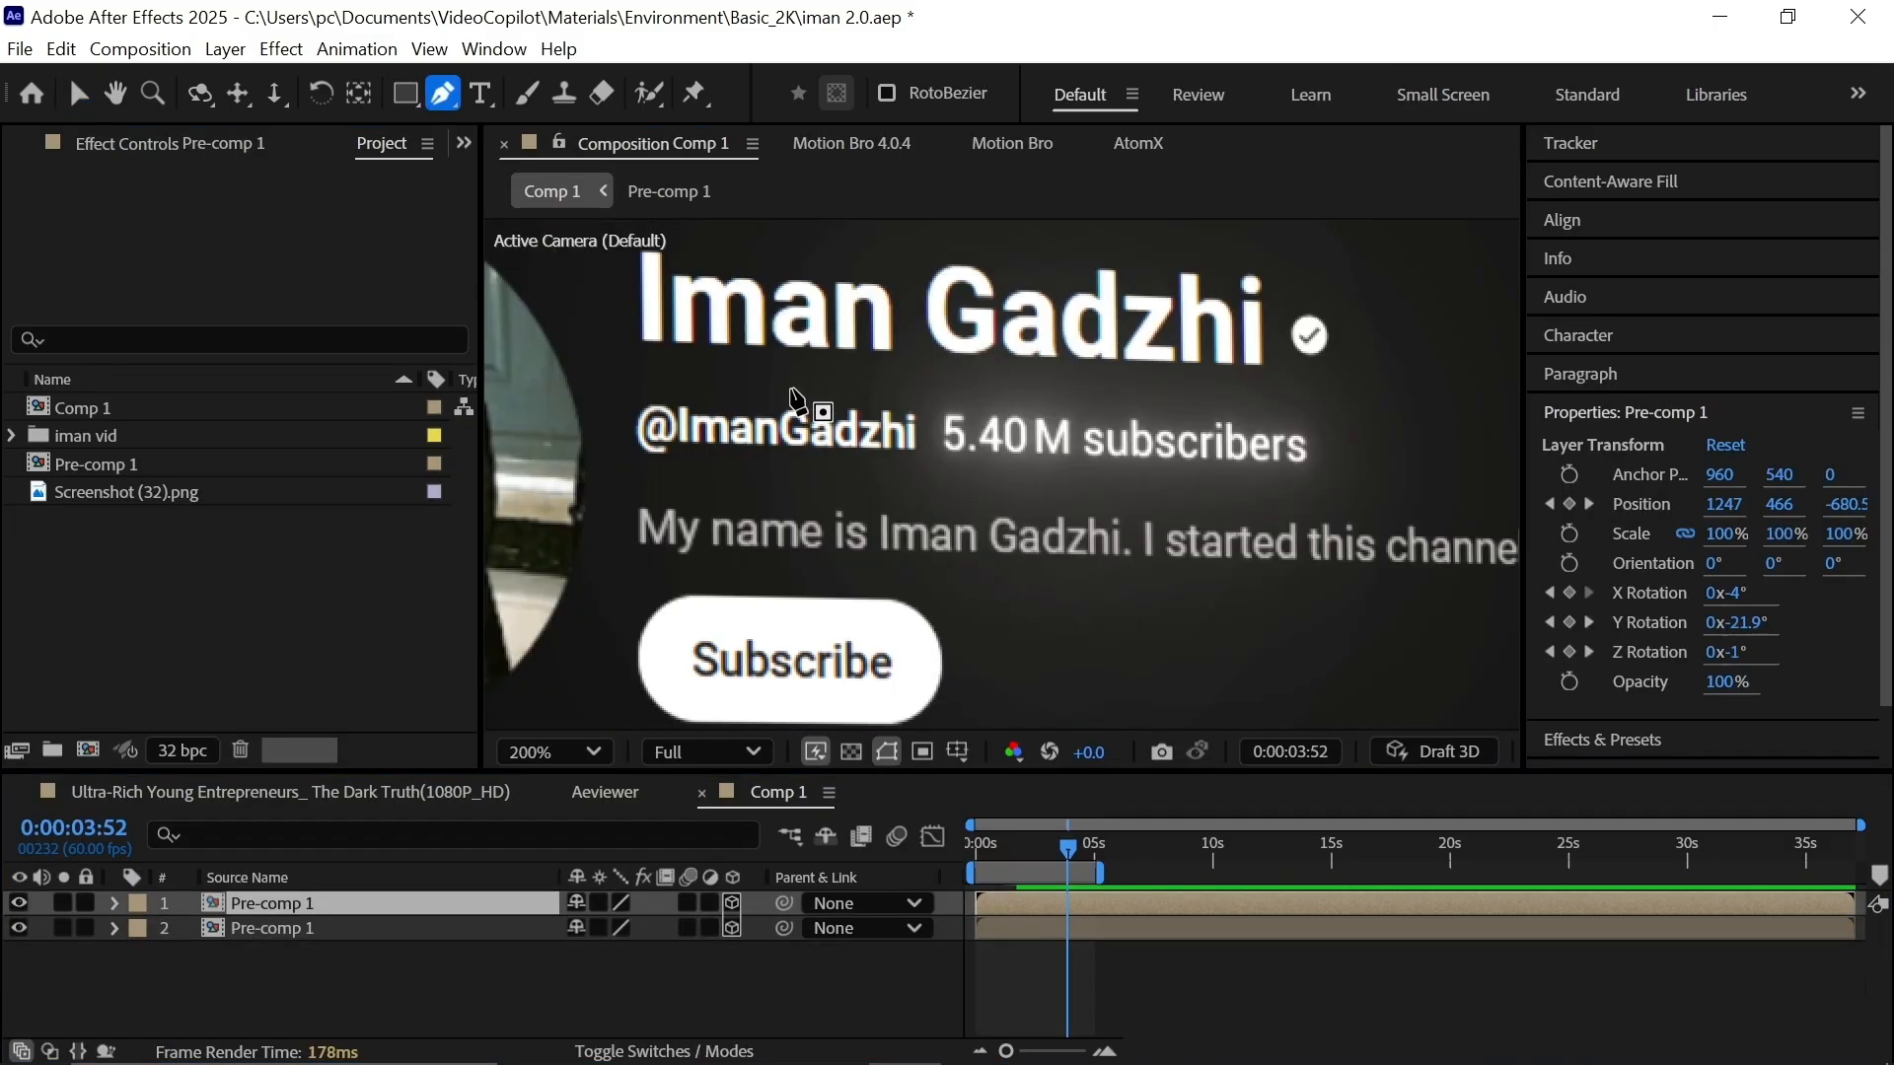
pyautogui.click(609, 384)
pyautogui.click(613, 464)
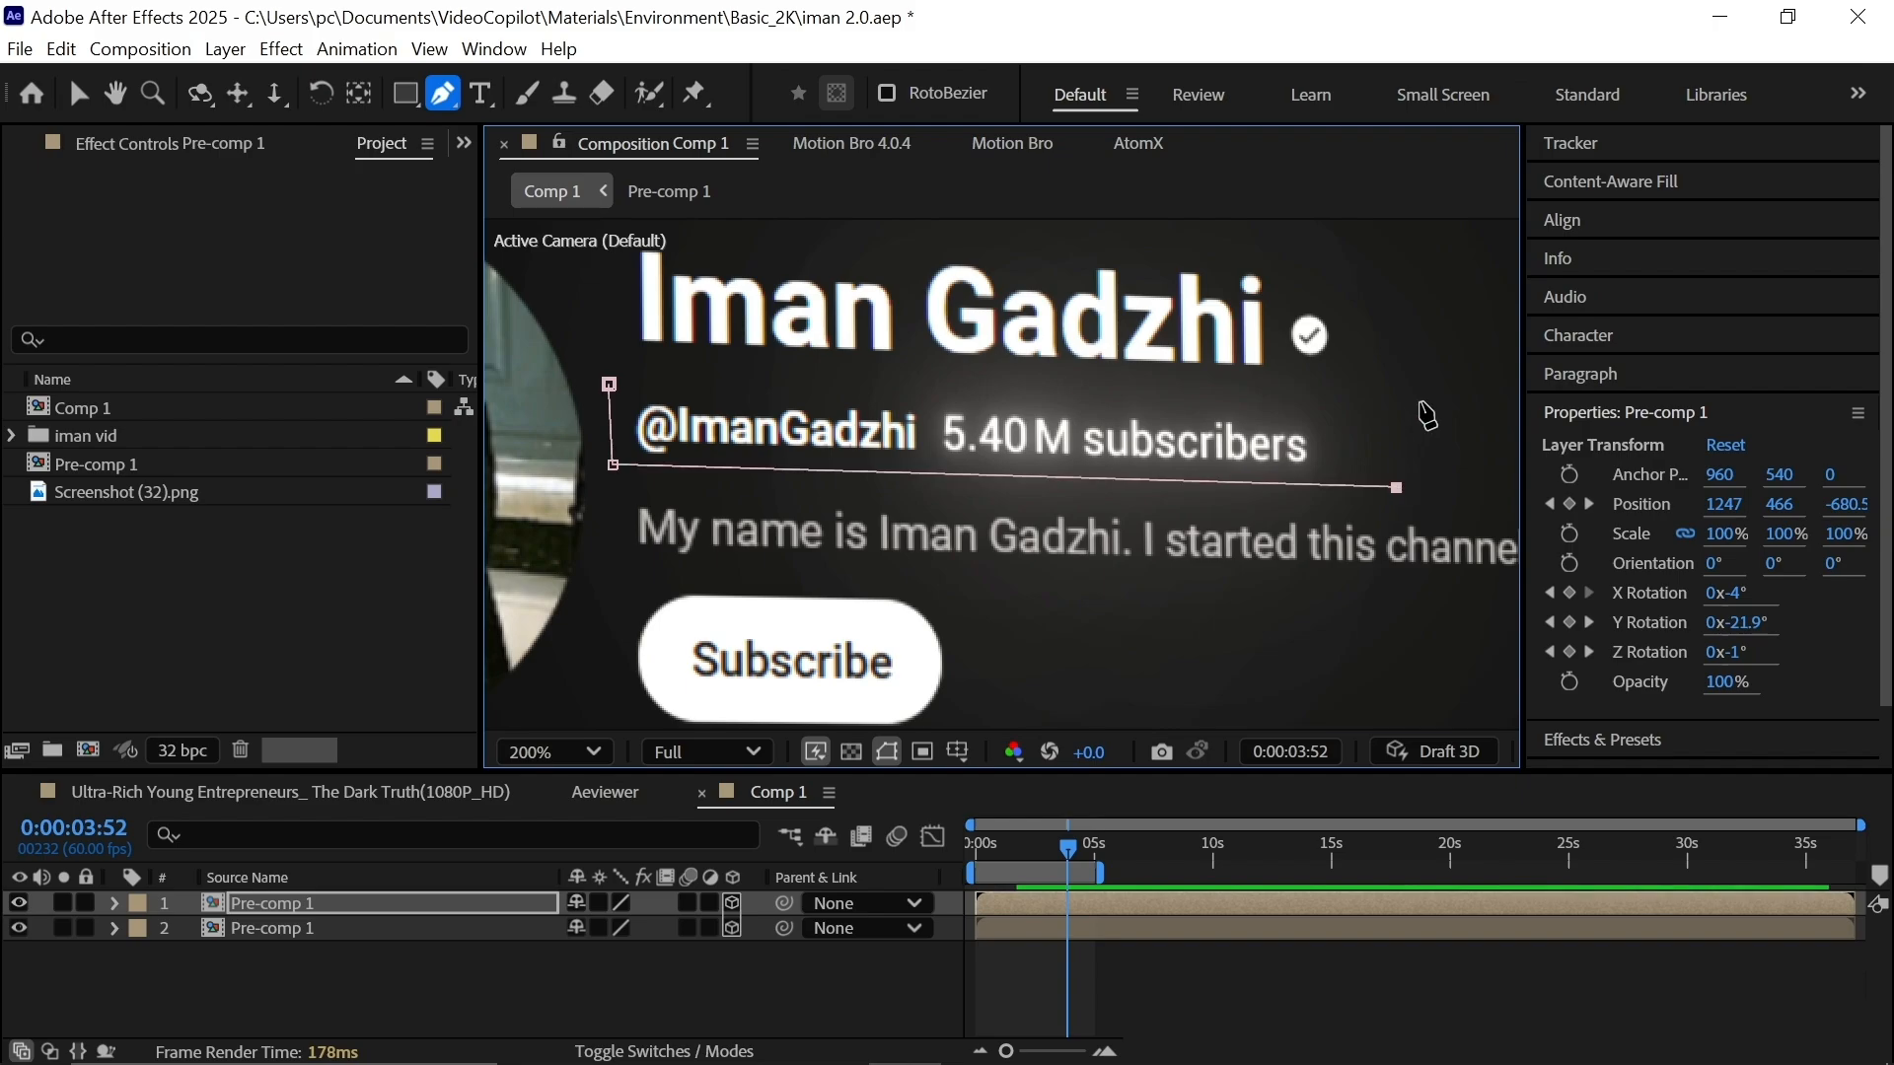
# Keyframe the lower copy's opacity from 100% down to 50% at 1:30.
pyautogui.click(1013, 930)
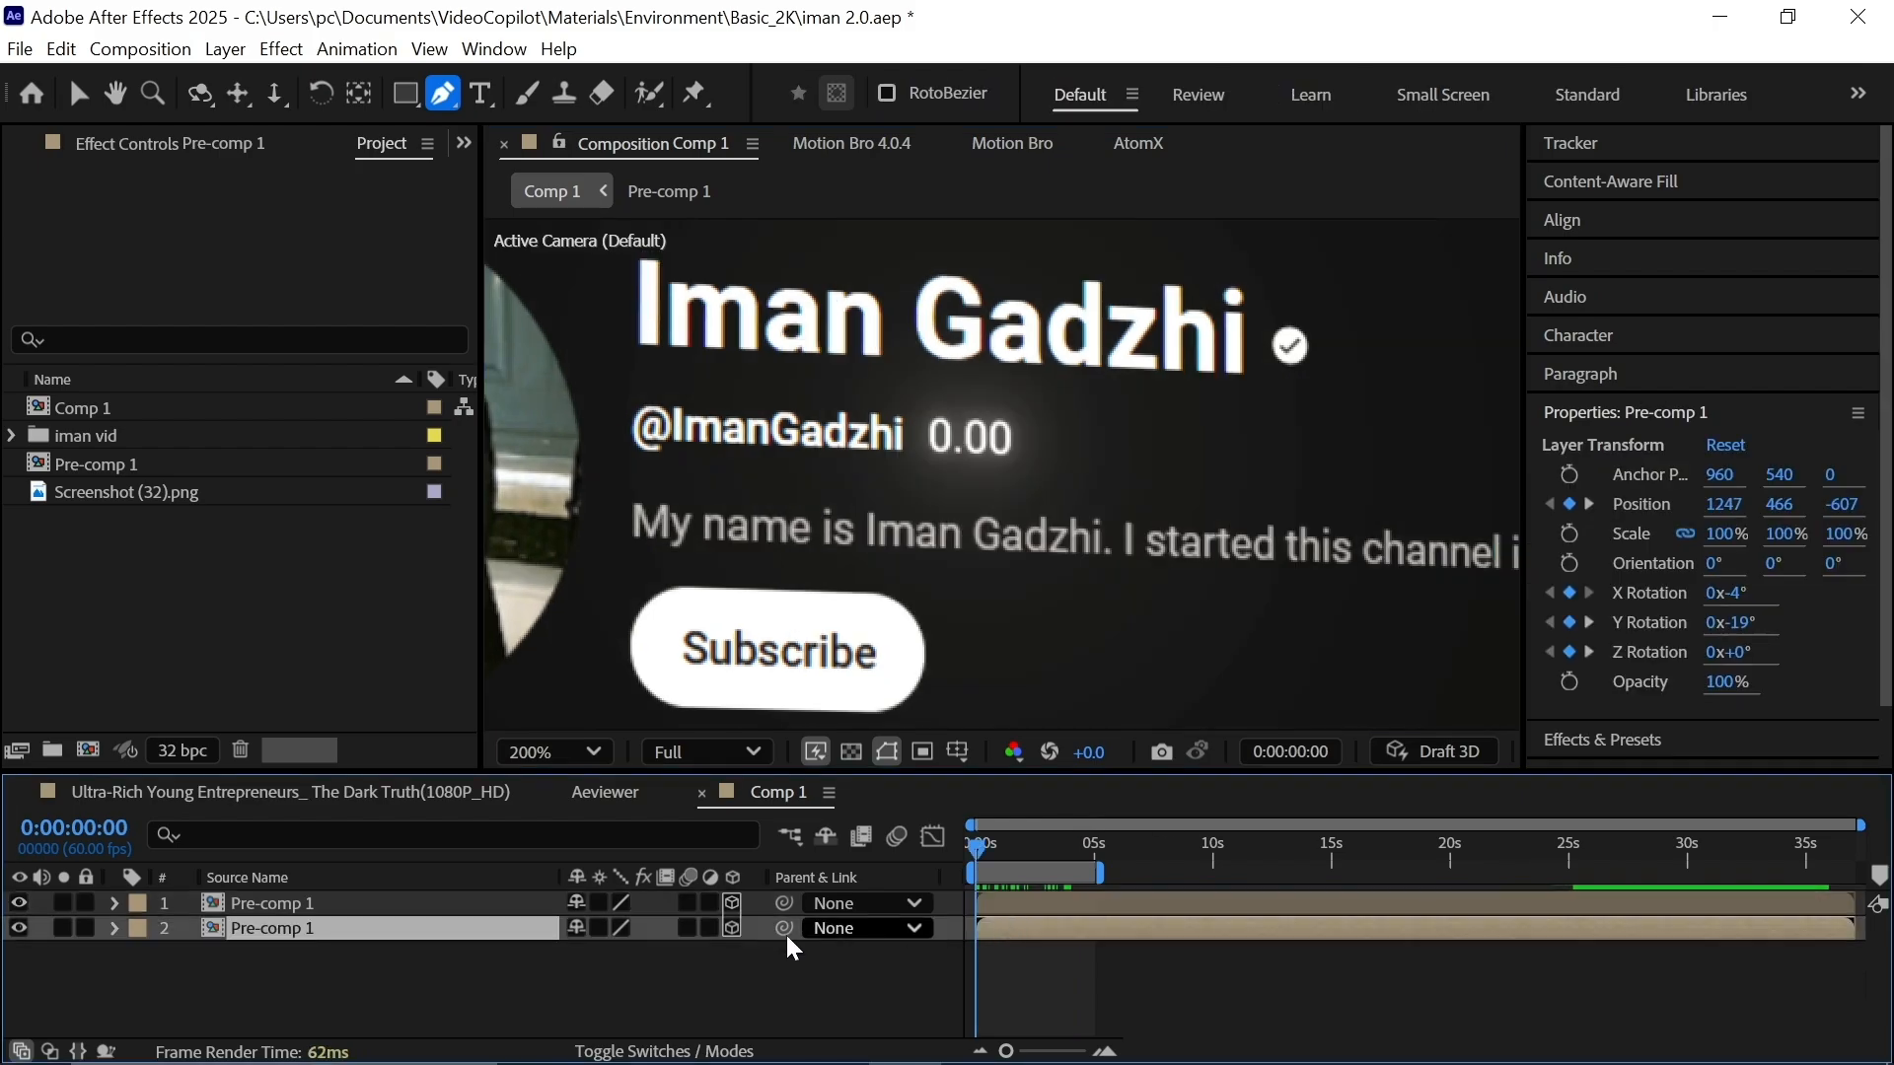
pyautogui.press('t')
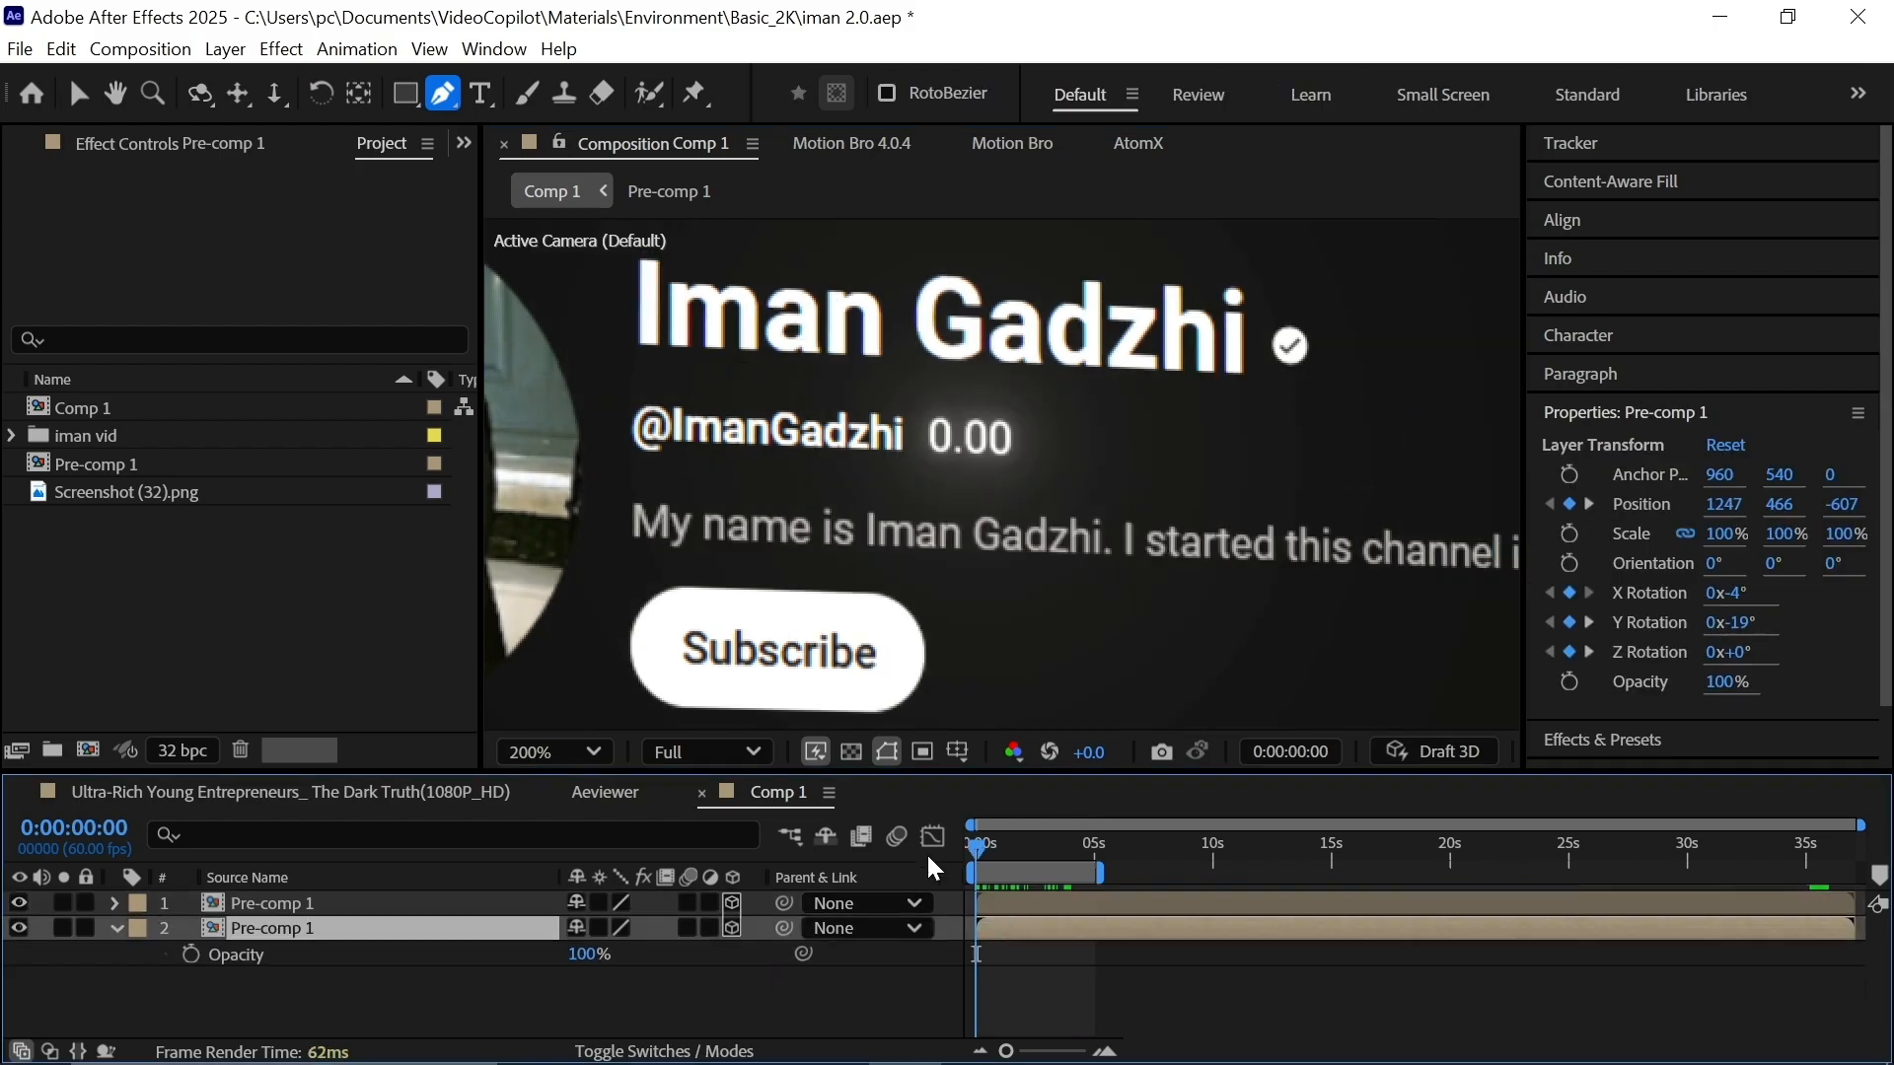
pyautogui.click(498, 1004)
pyautogui.click(191, 953)
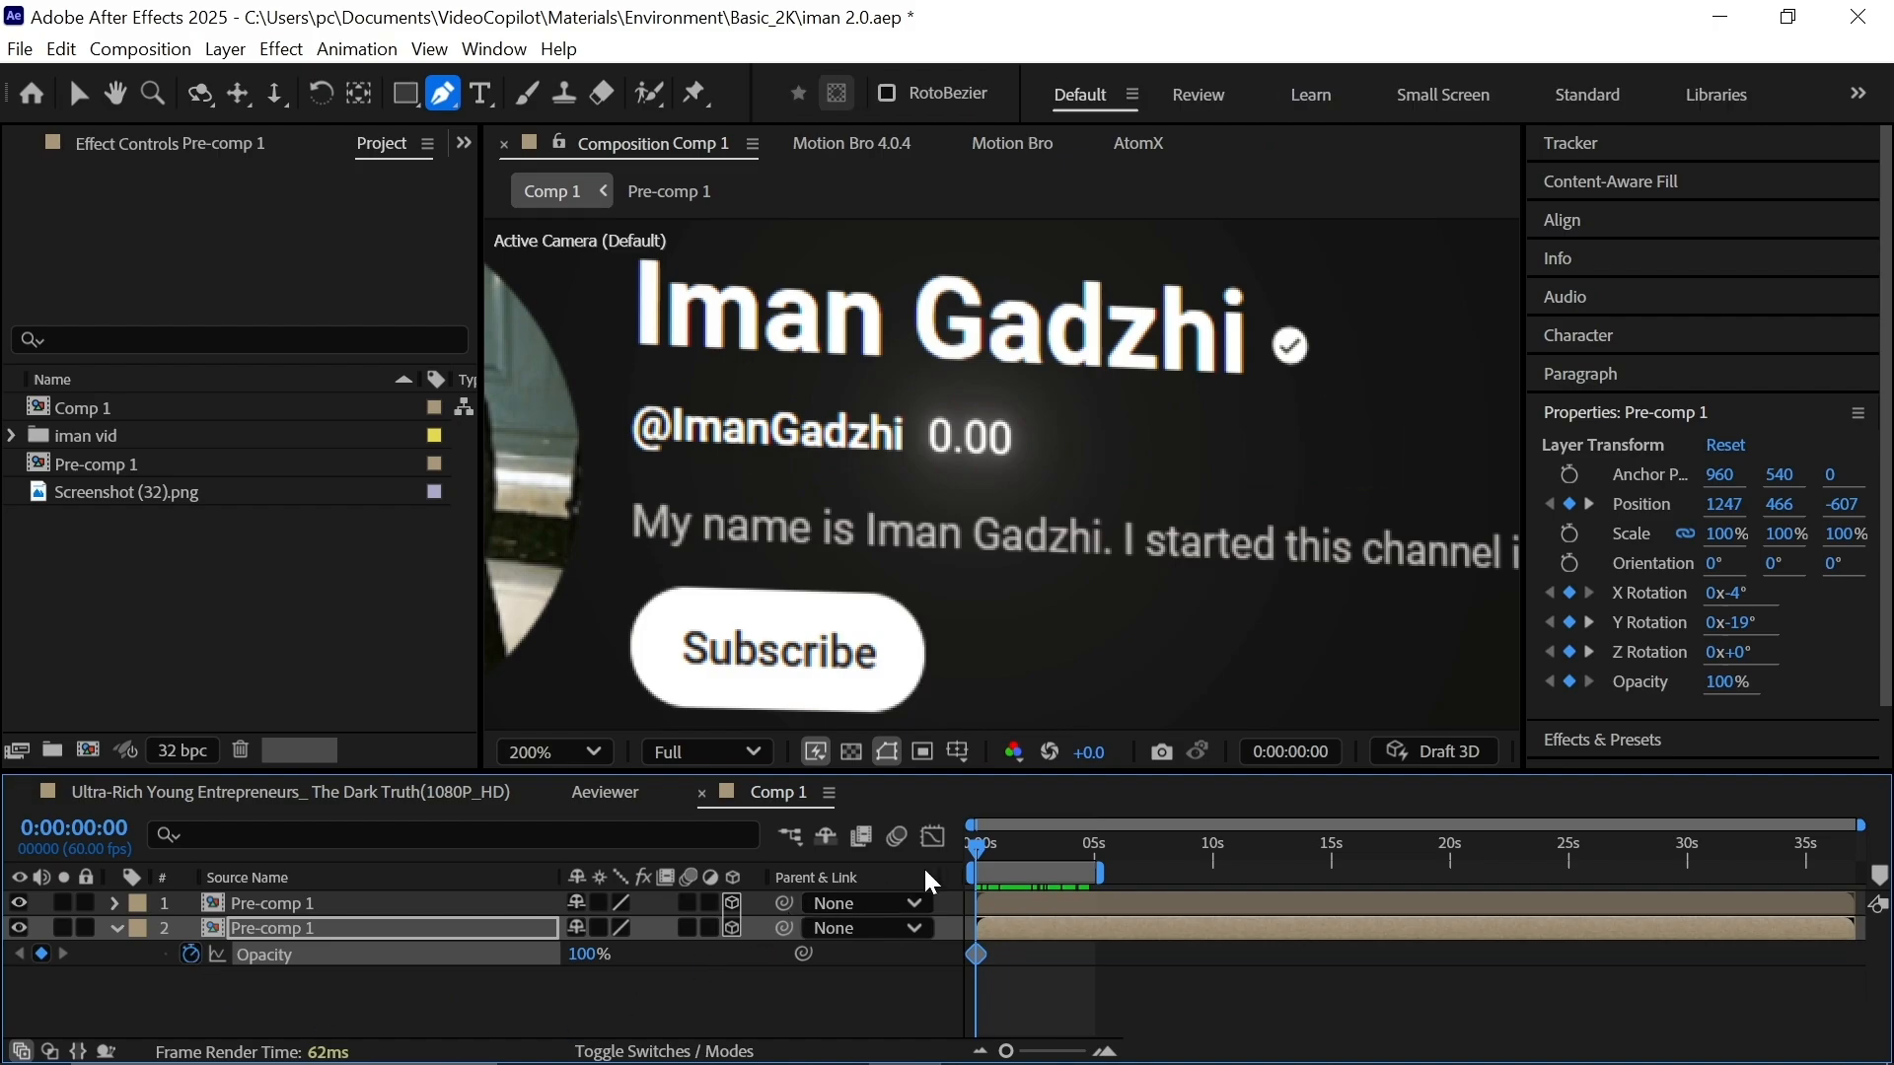
pyautogui.moveTo(997, 861); pyautogui.dragTo(1020, 868)
pyautogui.moveTo(588, 954); pyautogui.dragTo(569, 998)
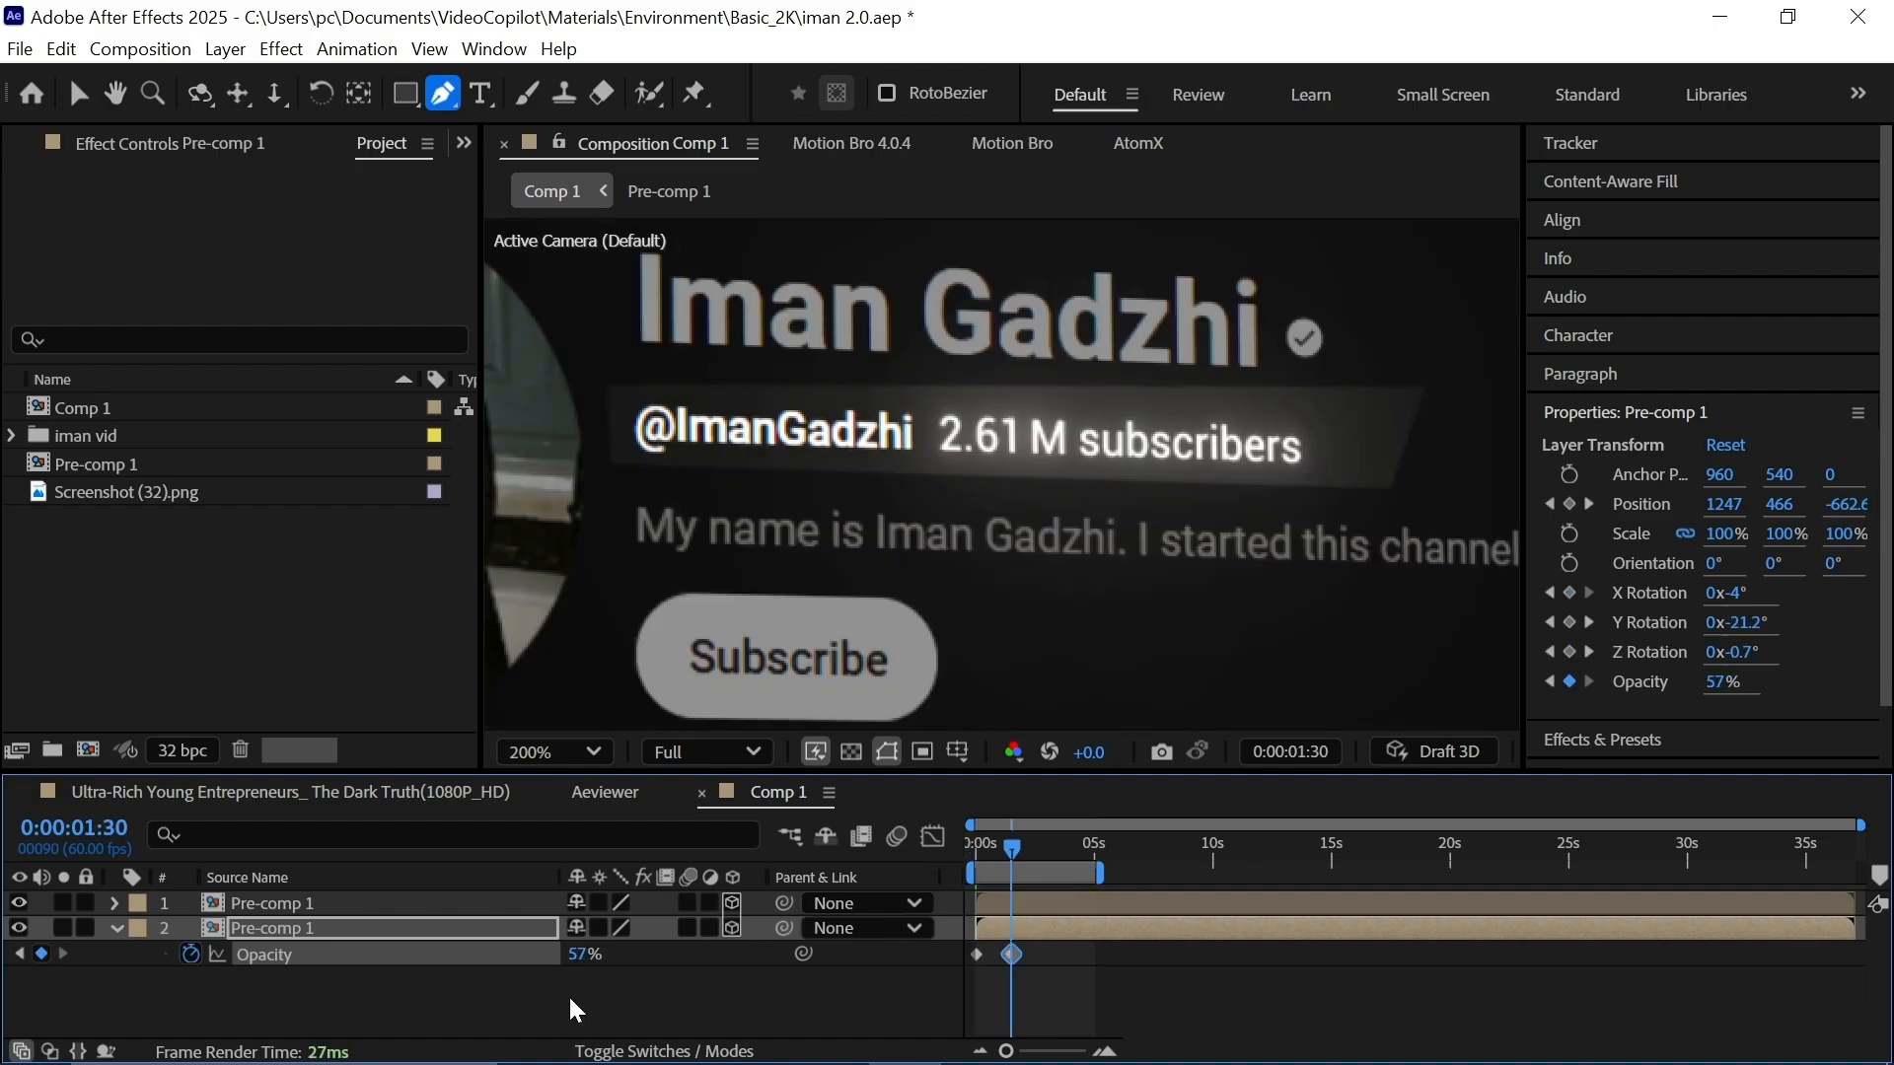
pyautogui.click(572, 1001)
pyautogui.click(594, 955)
pyautogui.write('50')
pyautogui.press('Return')
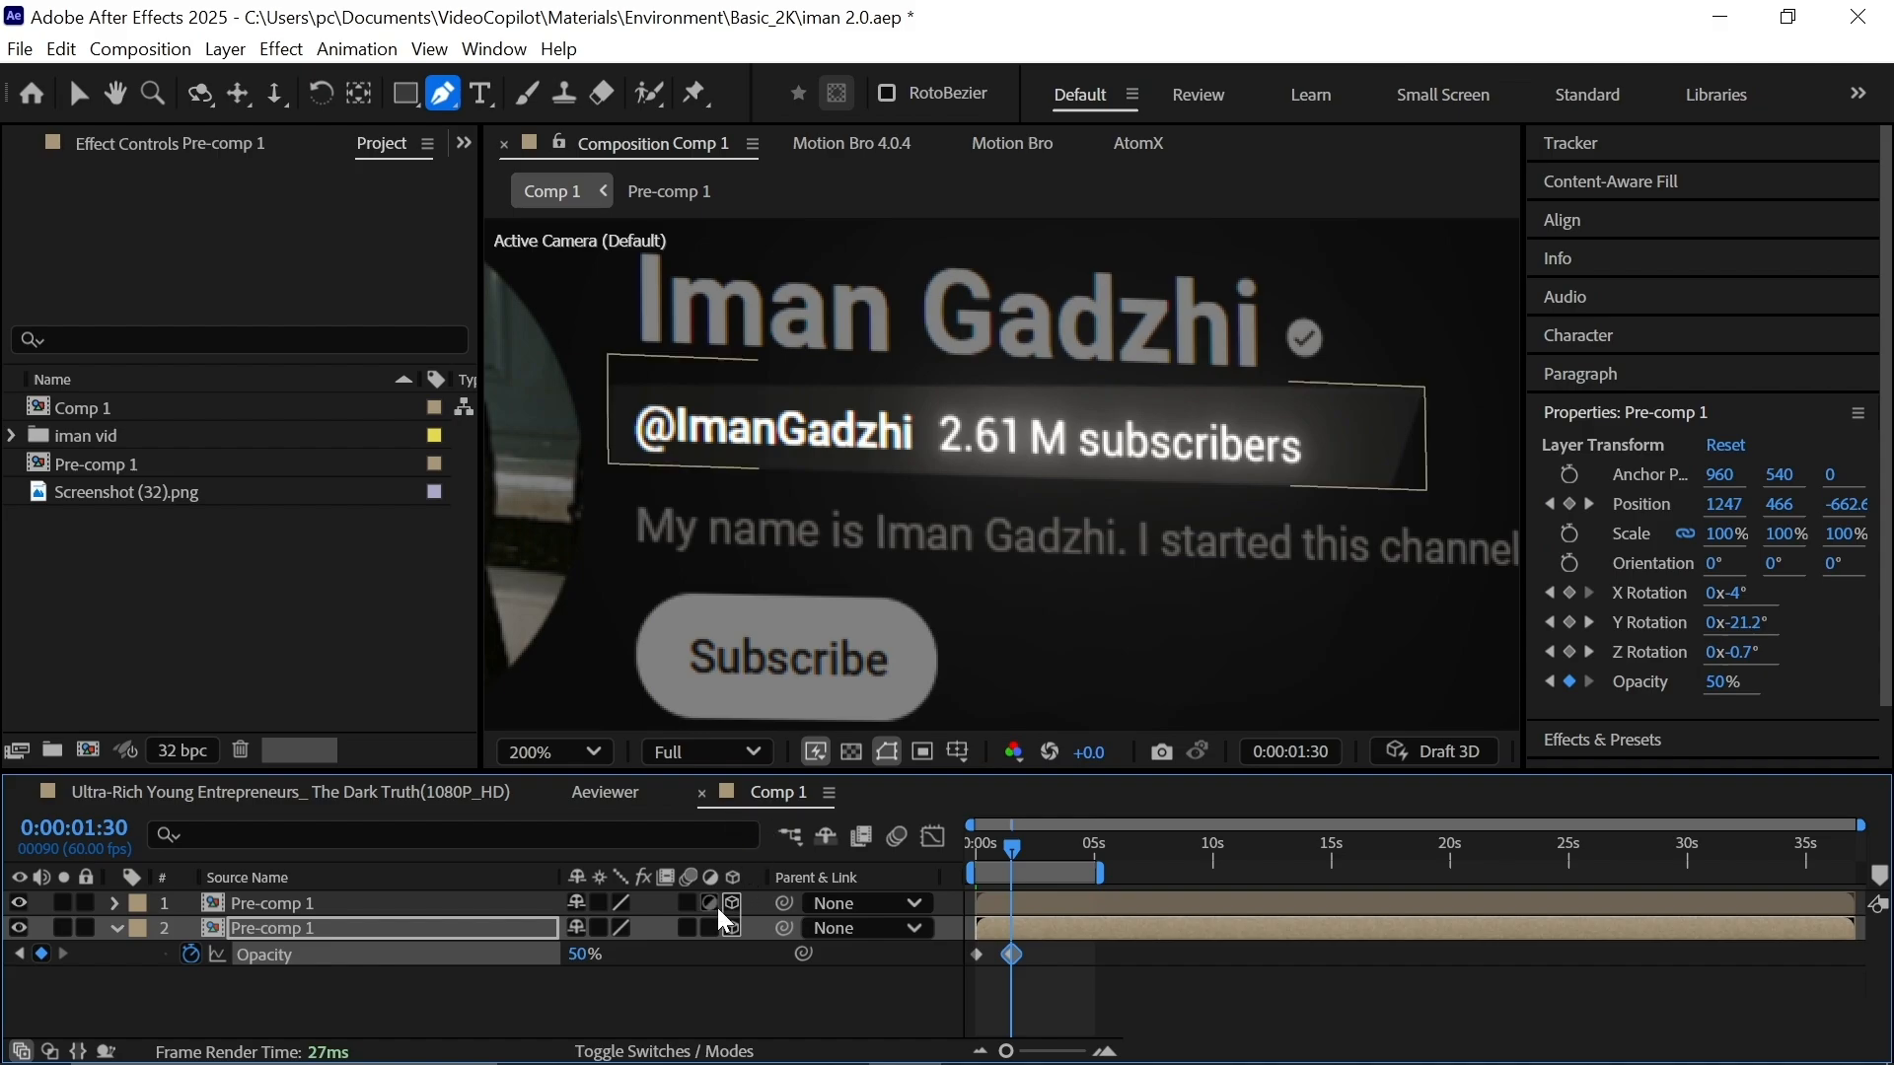
pyautogui.click(686, 1024)
# Feather the top copy's mask to 15 pixels and preview the animation.
pyautogui.click(528, 903)
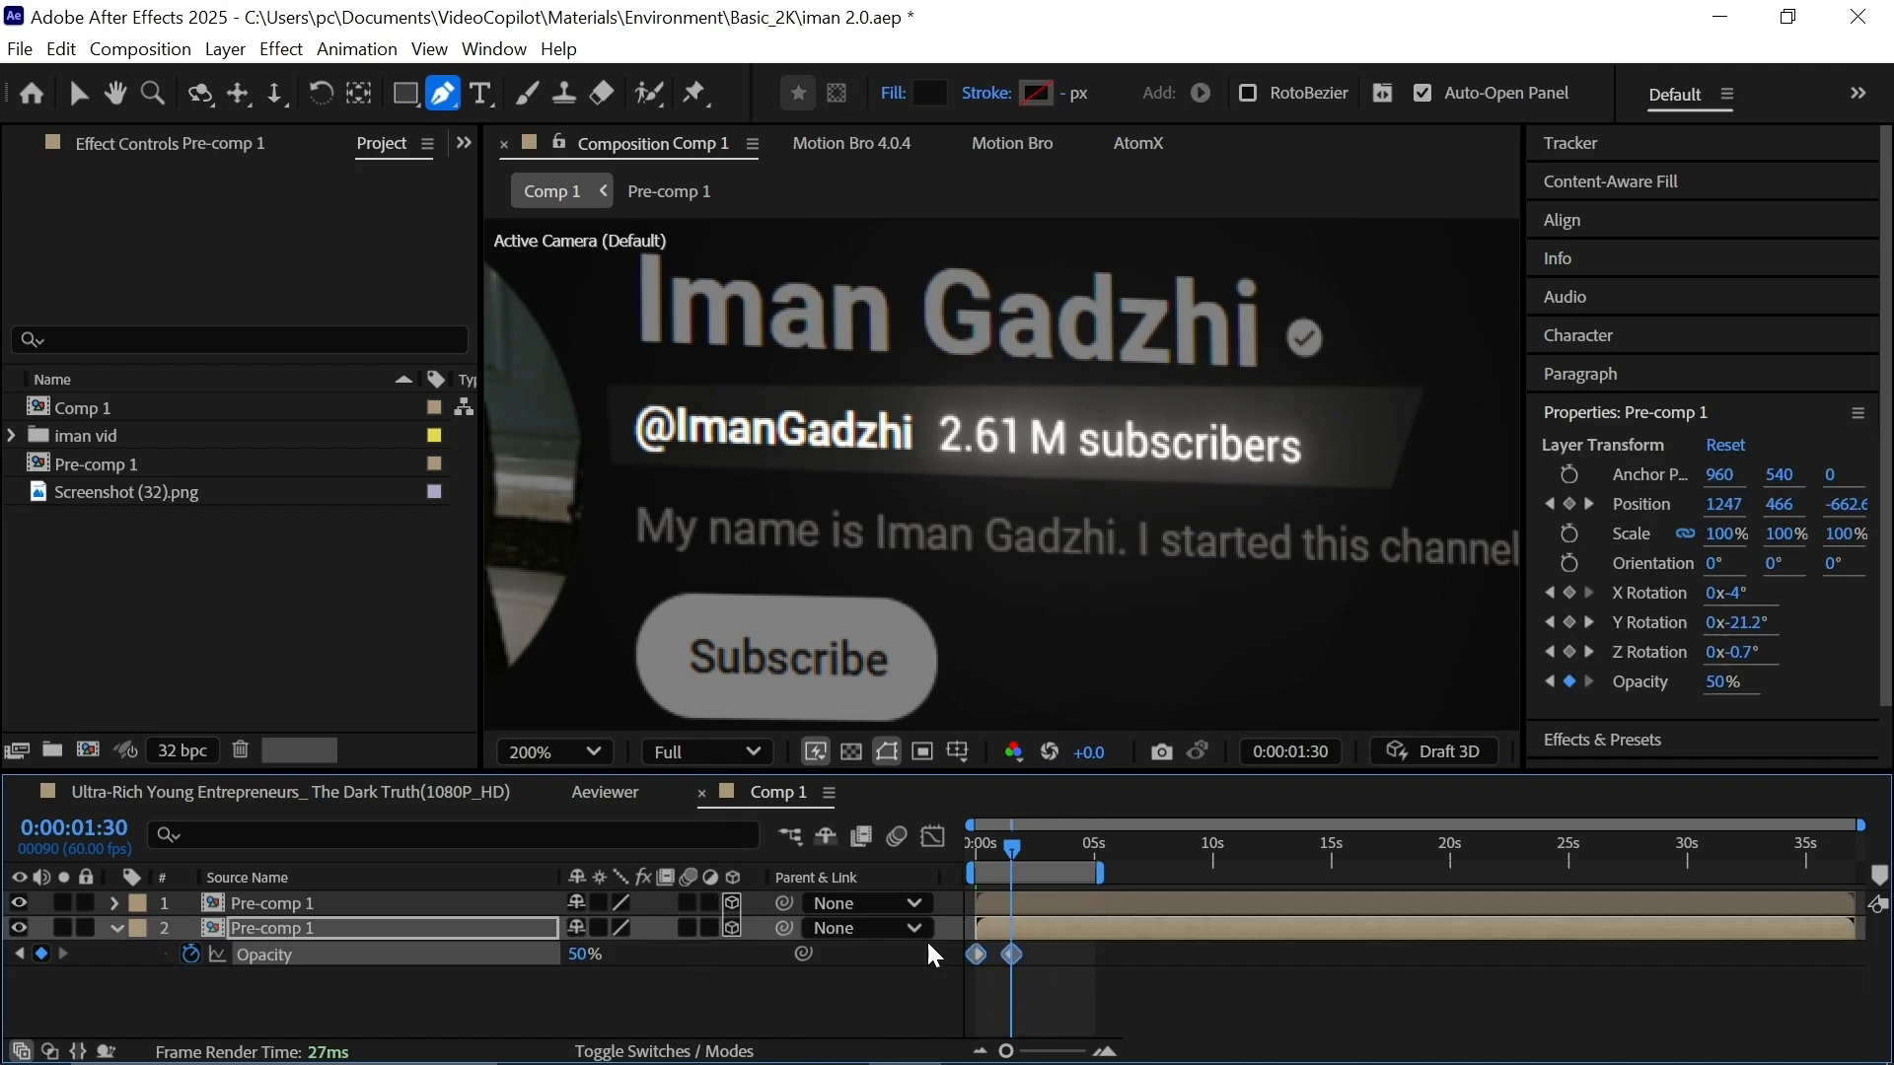
pyautogui.press('m')
pyautogui.press('m')
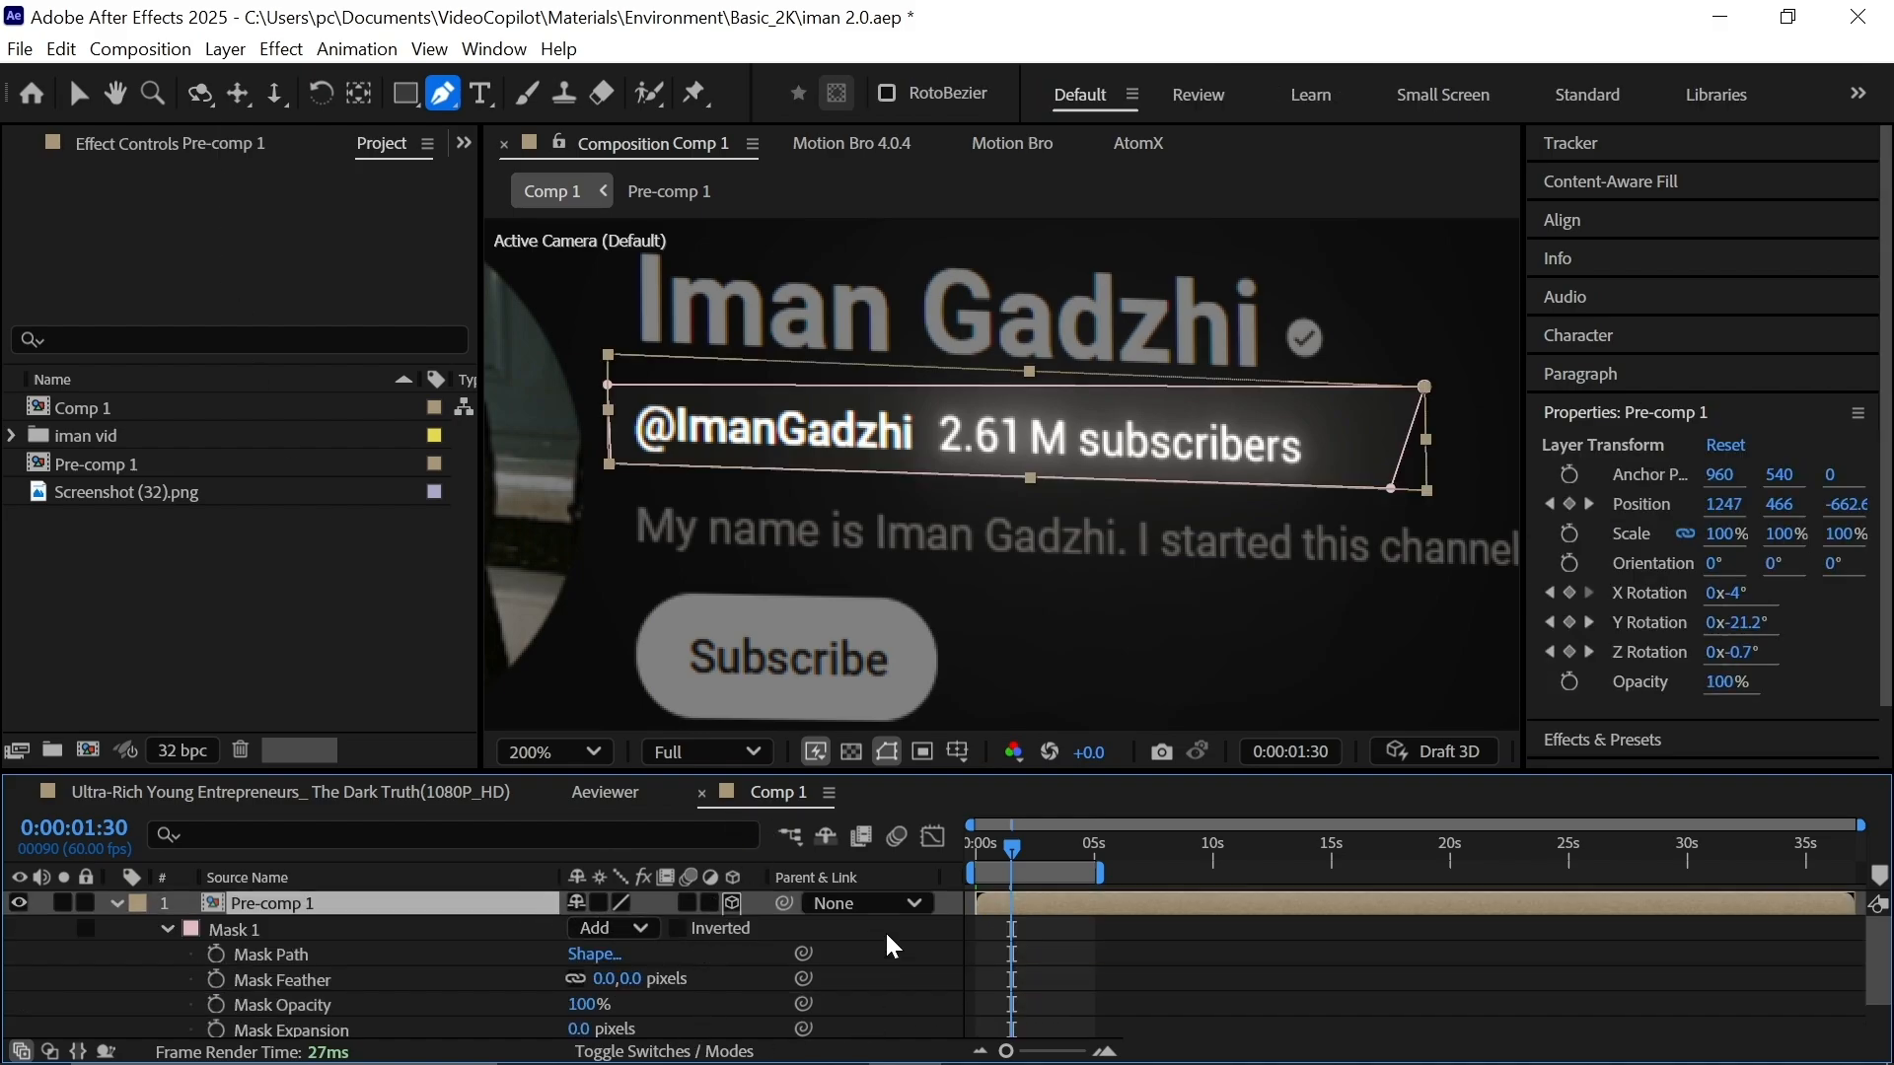
pyautogui.scroll(-1, 892, 947)
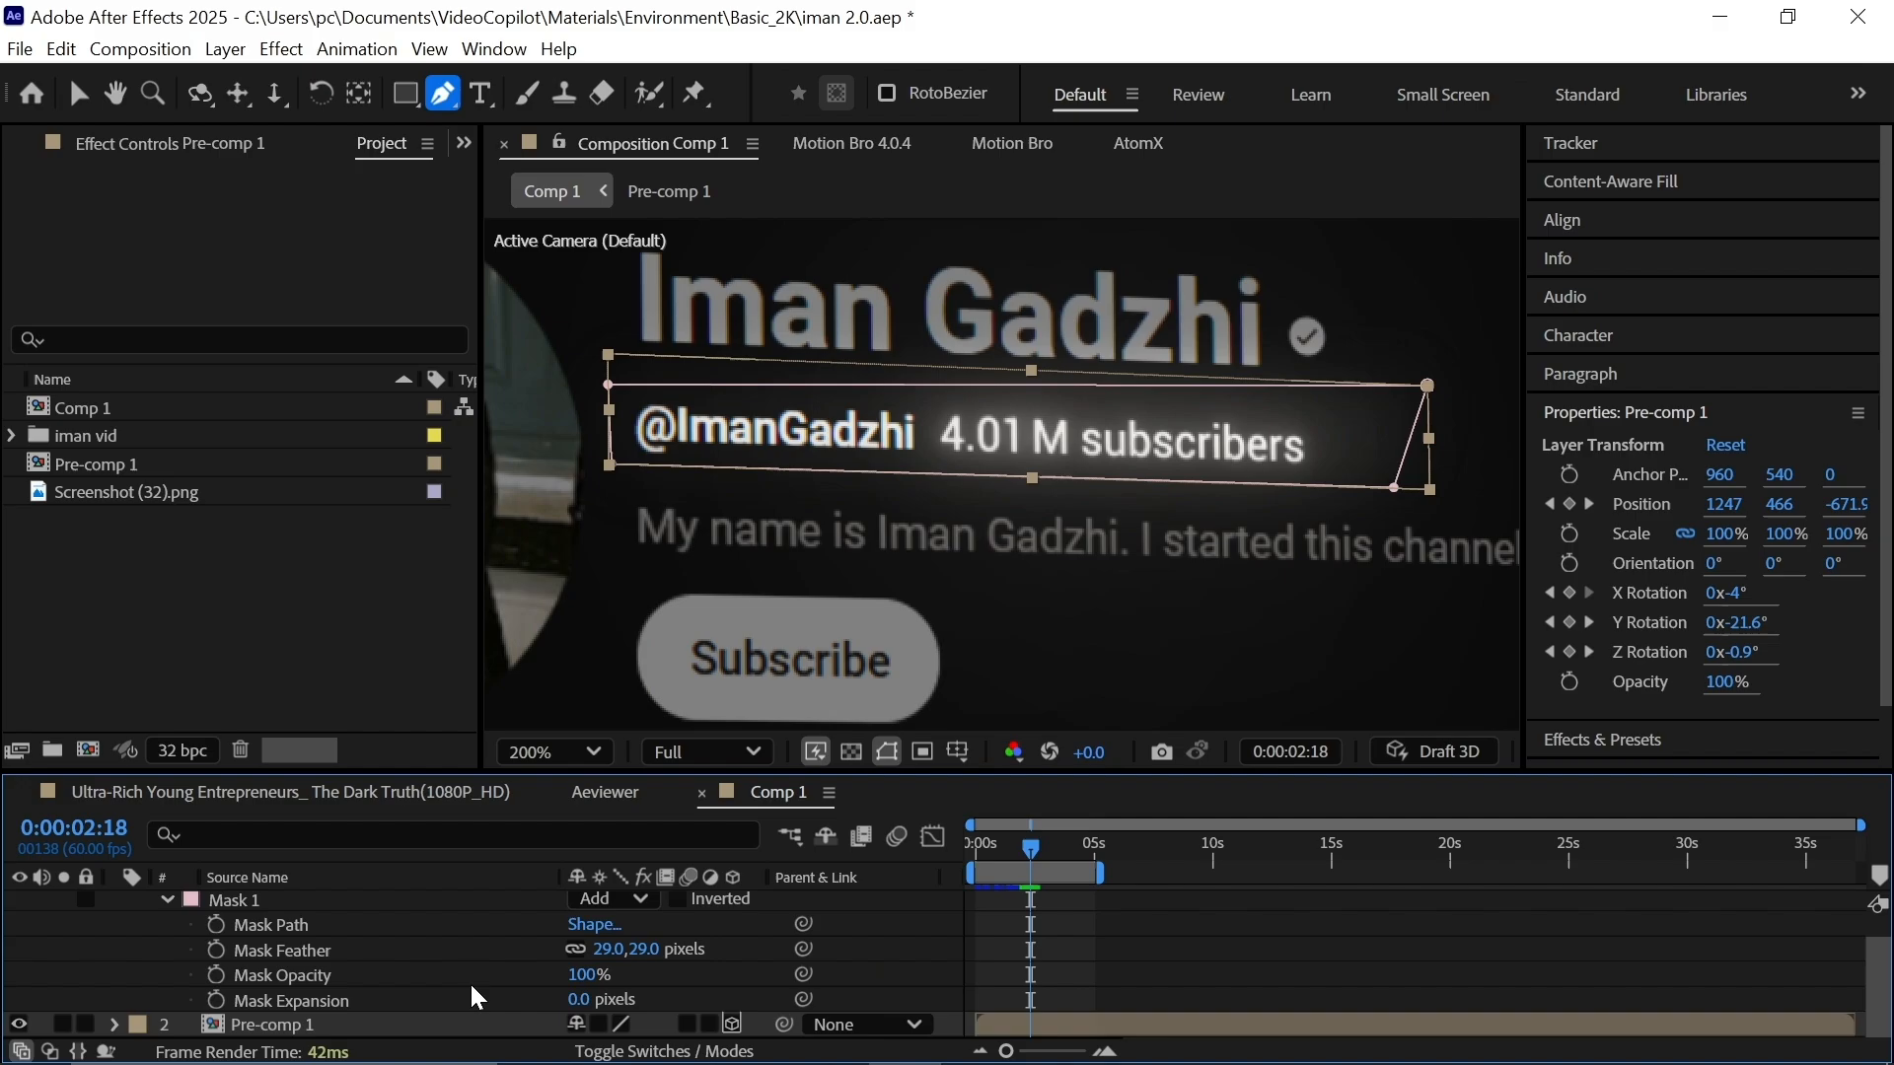
pyautogui.moveTo(599, 951)
pyautogui.mouseDown()
pyautogui.moveTo(582, 948)
pyautogui.moveTo(605, 927)
pyautogui.mouseUp()
pyautogui.moveTo(997, 851); pyautogui.dragTo(944, 861)
pyautogui.scroll(1, 493, 937)
pyautogui.click(114, 904)
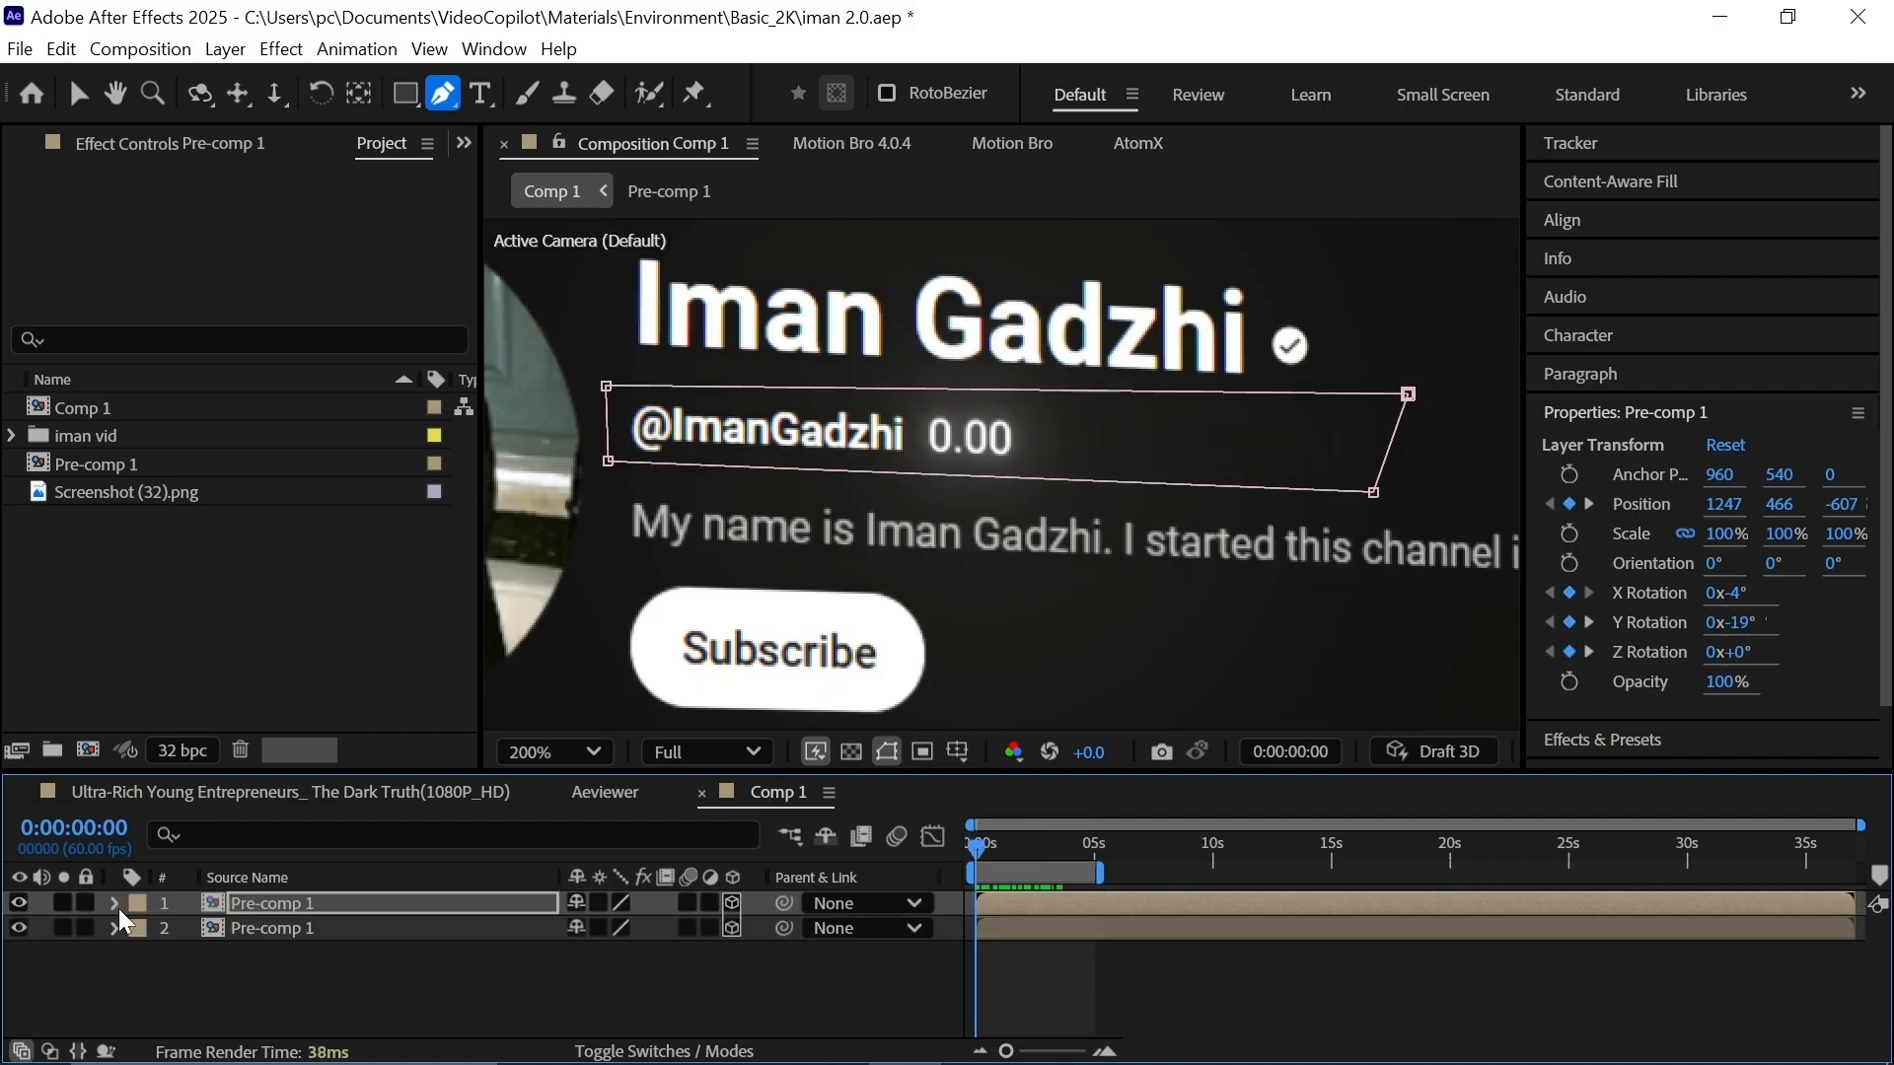
pyautogui.click(493, 1026)
pyautogui.press('space')
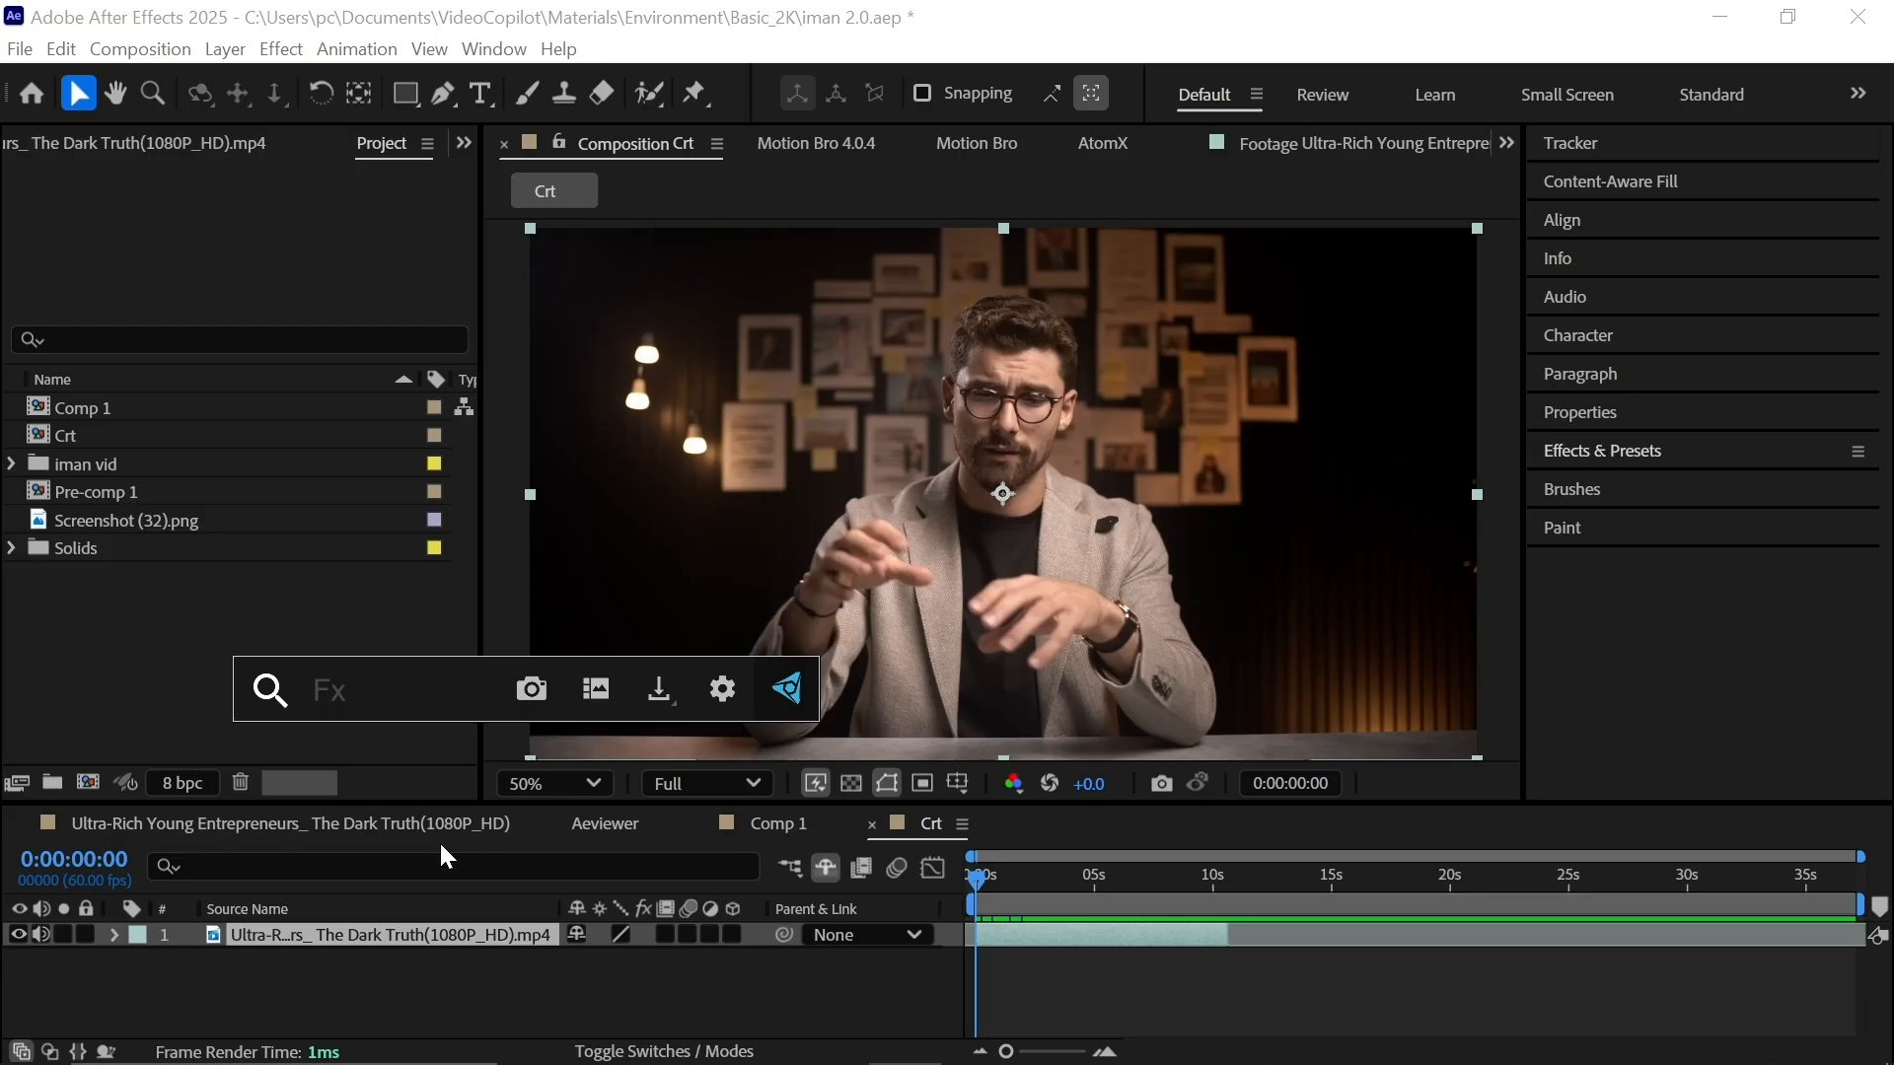
# Apply Venetian Blinds to the Crt footage at 57% completion and width 10.
pyautogui.write('blin')
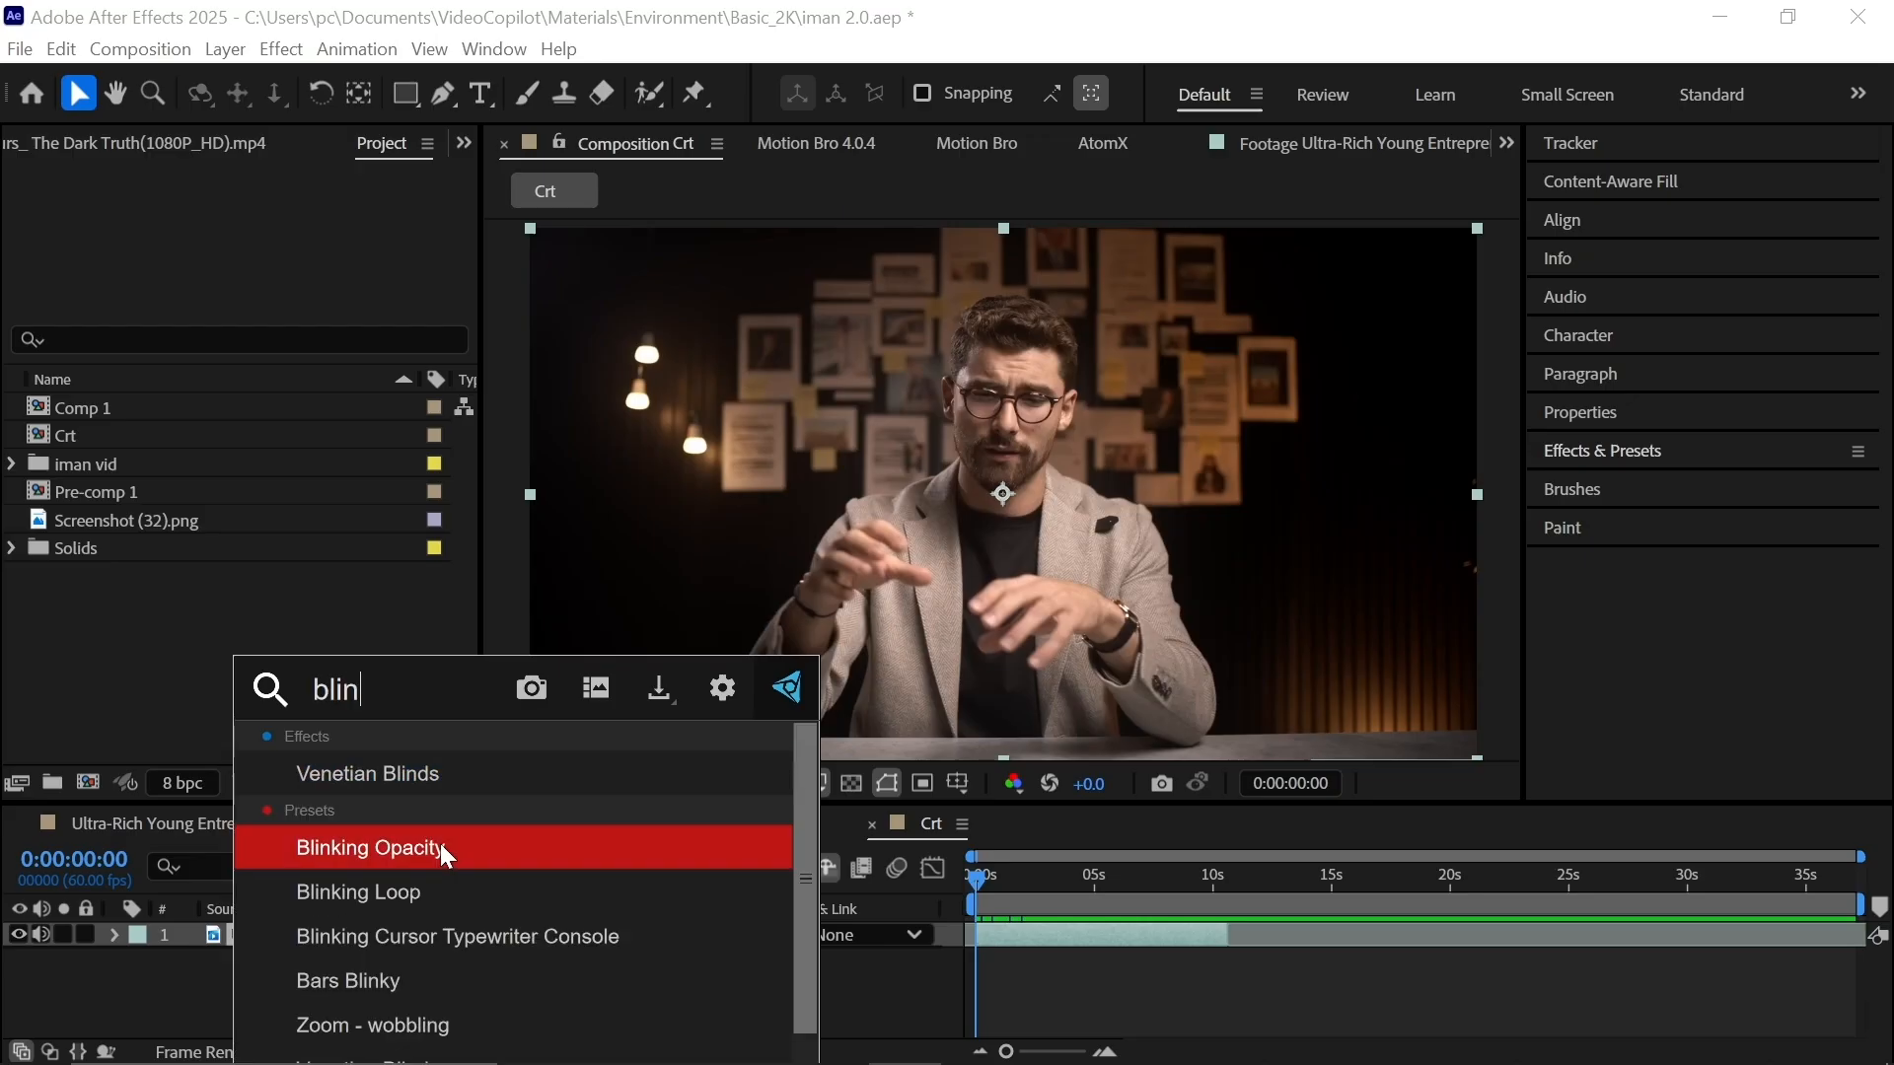
pyautogui.write('d')
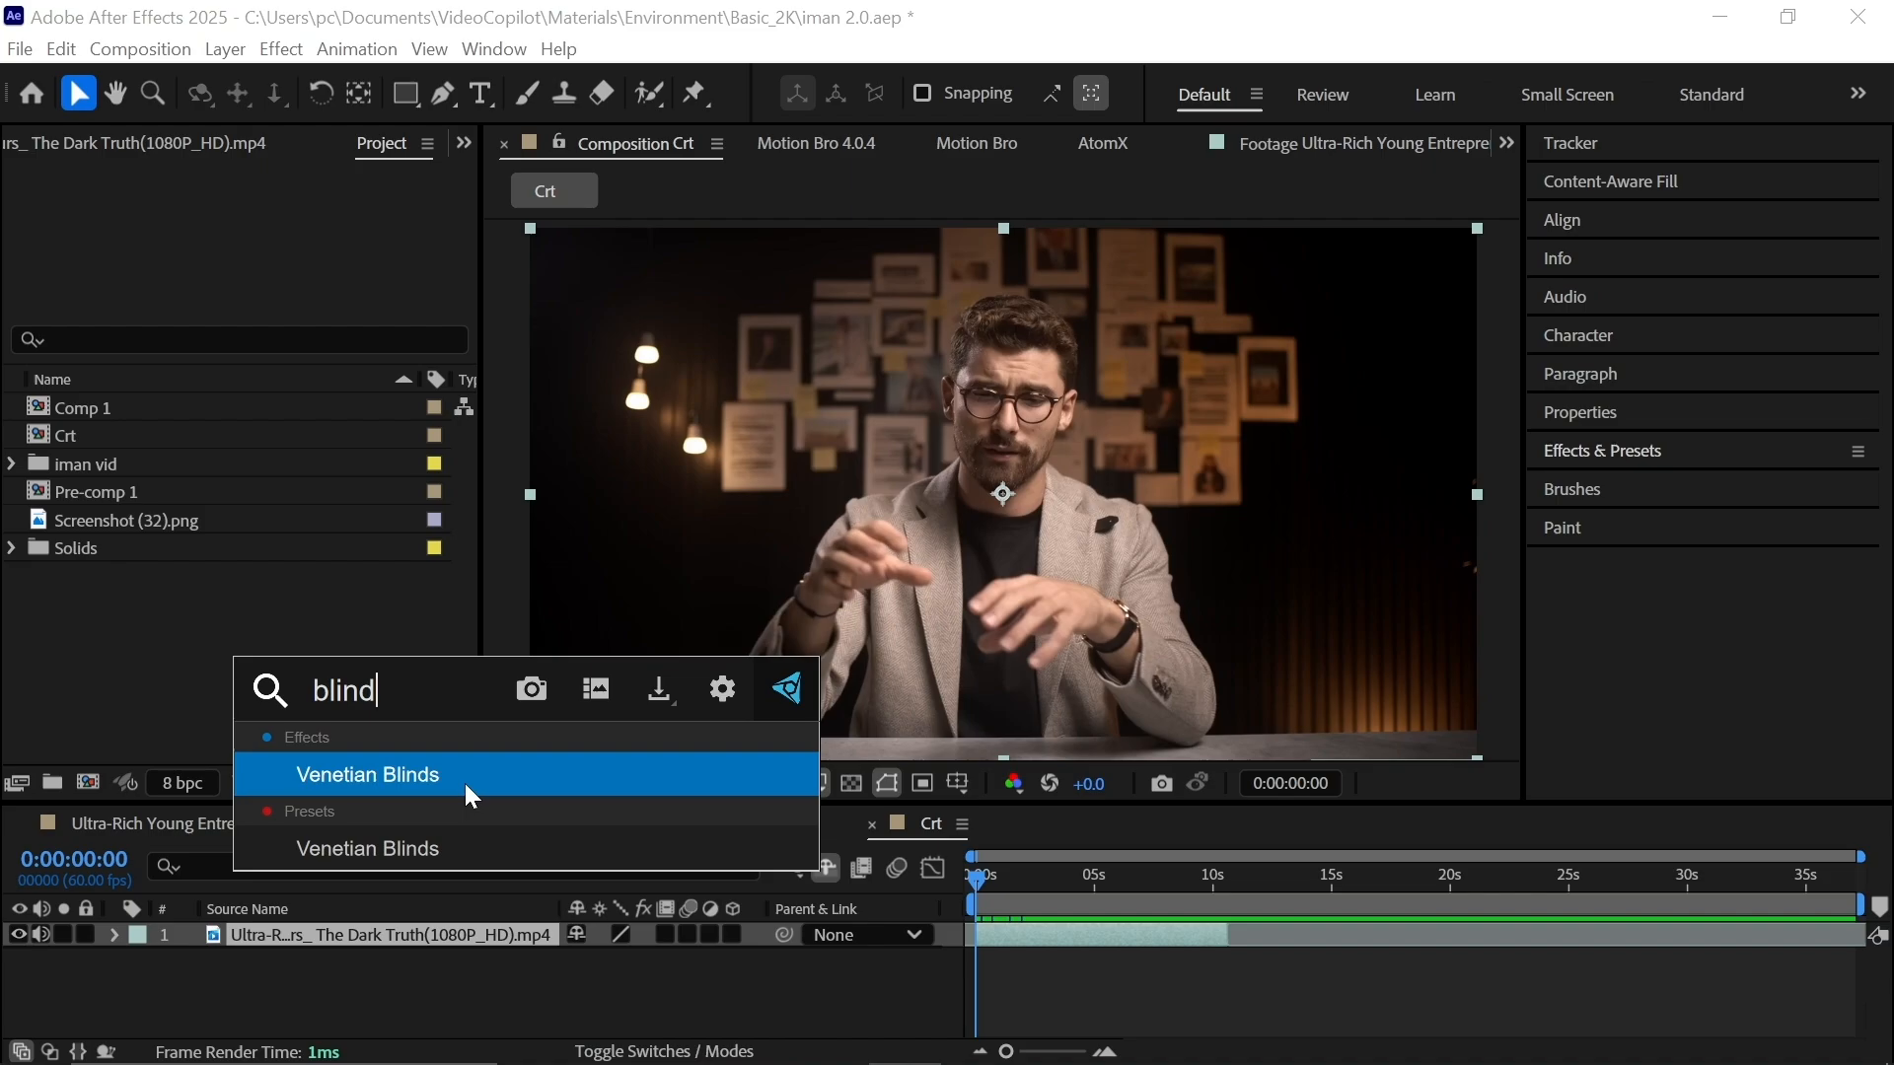
pyautogui.click(466, 787)
pyautogui.moveTo(274, 230); pyautogui.dragTo(362, 231)
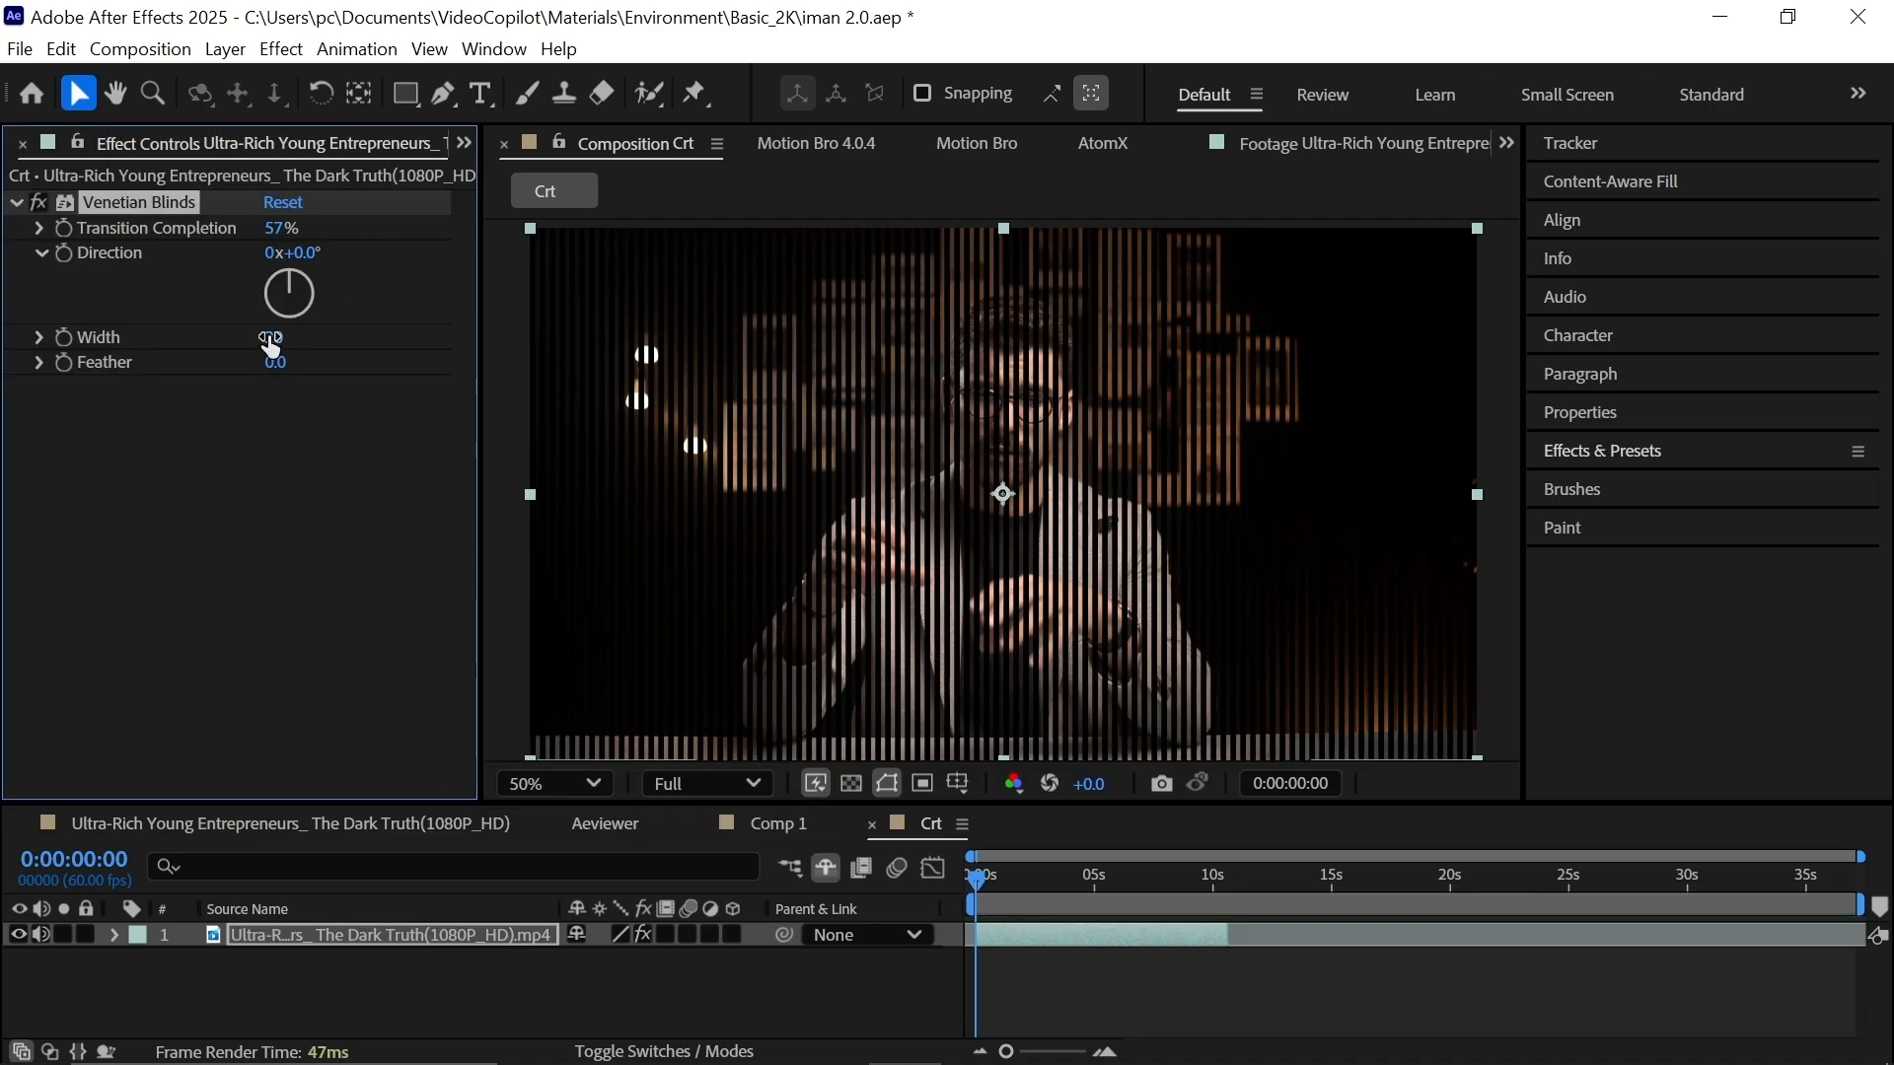
pyautogui.write('10')
pyautogui.press('Return')
# Add Optics Compensation with FOV 48.5, Reverse Lens Distortion on, and Diagonal orientation.
pyautogui.hotkey('ctrl', 'space')
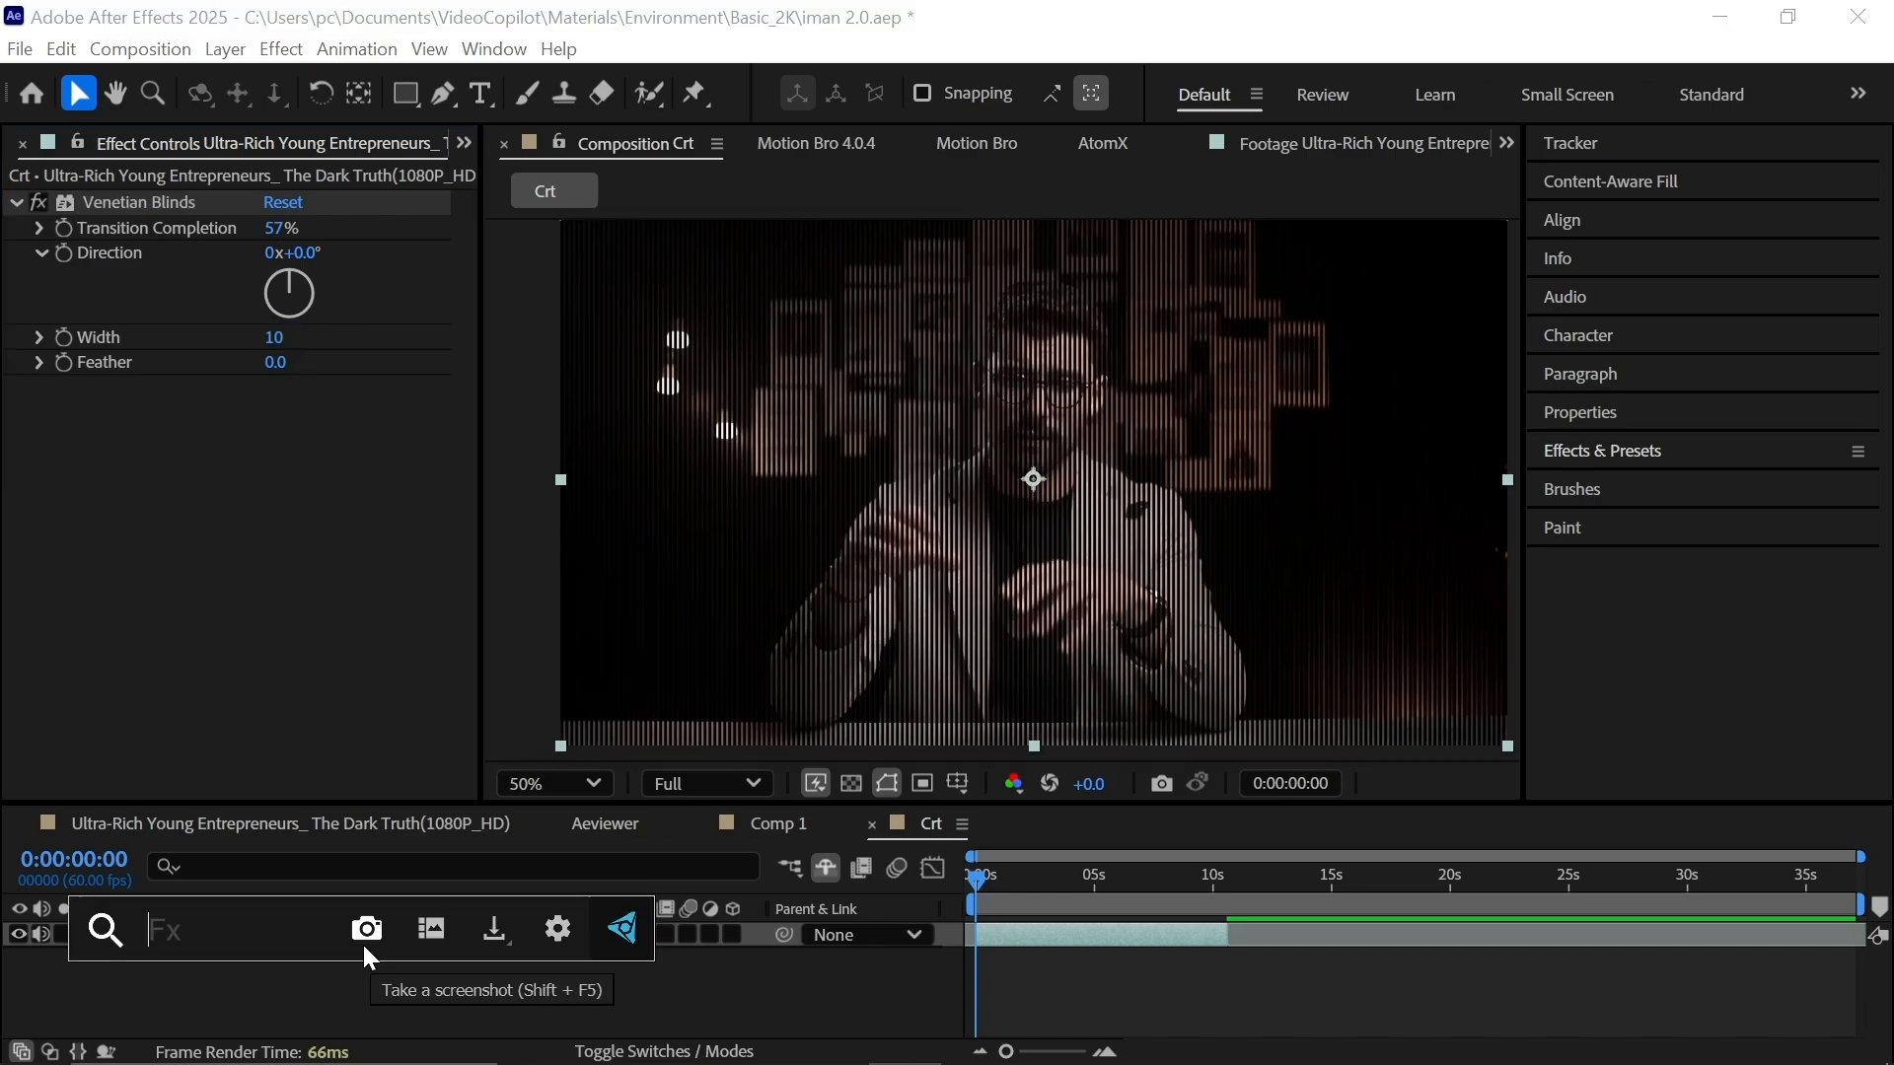
pyautogui.write('optic')
pyautogui.click(355, 820)
pyautogui.moveTo(277, 414); pyautogui.dragTo(609, 461)
pyautogui.click(273, 438)
pyautogui.click(352, 463)
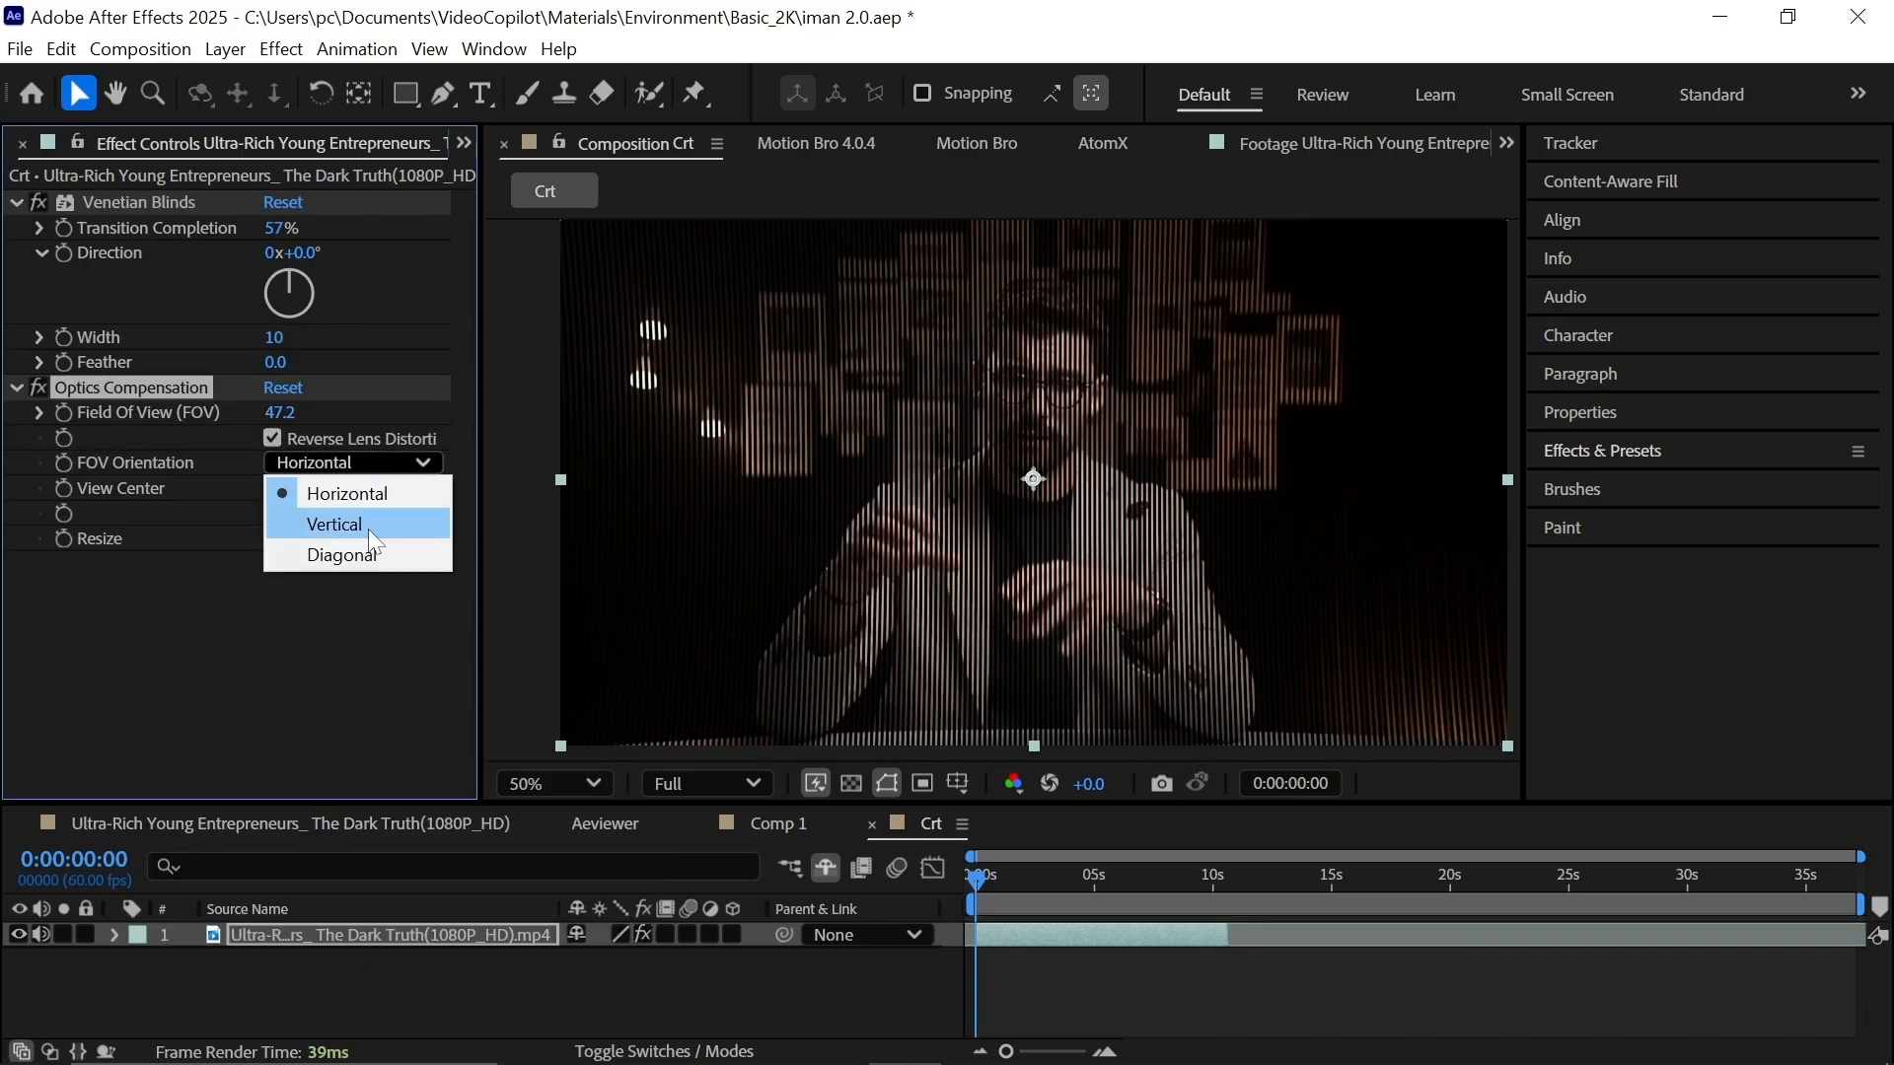
pyautogui.click(355, 547)
pyautogui.click(273, 438)
pyautogui.moveTo(281, 412); pyautogui.dragTo(475, 409)
pyautogui.click(273, 438)
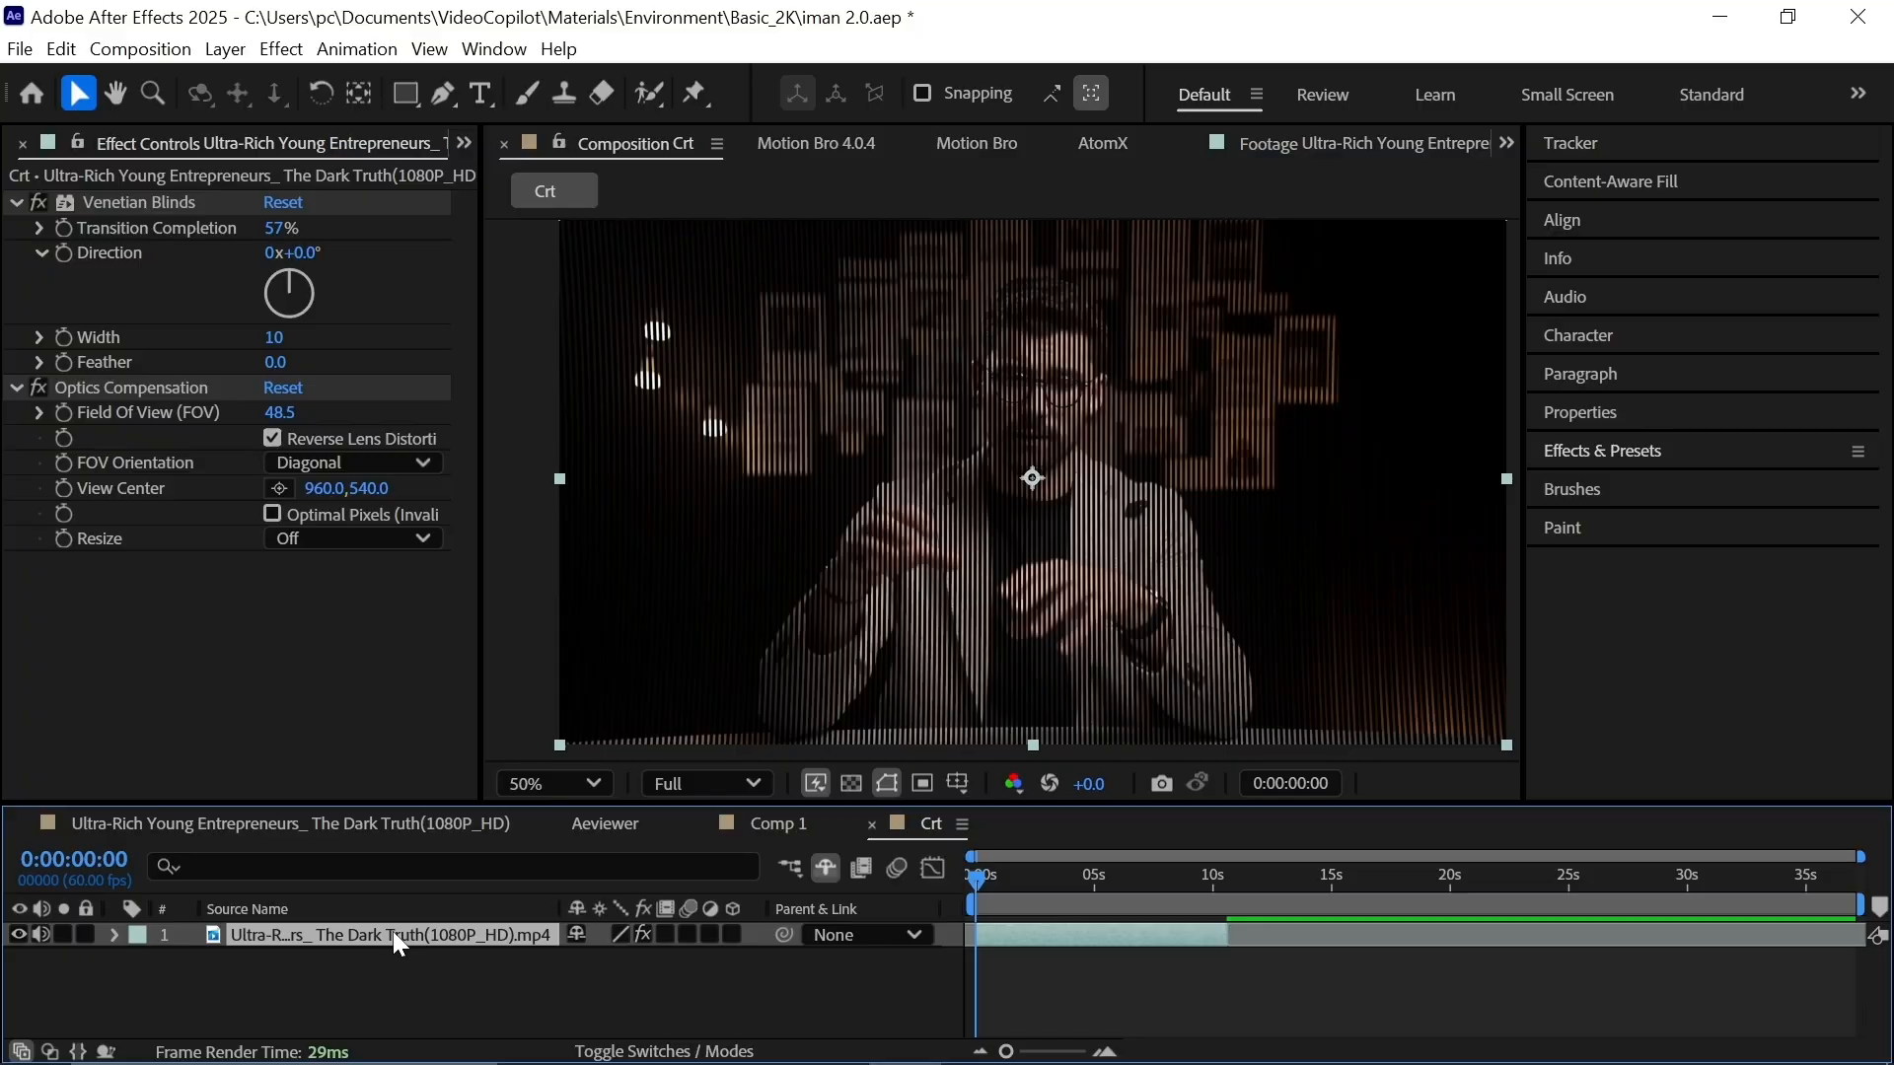
# Add Deep Glow to the footage with exposure 0.14 and slightly raised chromatic aberration.
pyautogui.hotkey('ctrl', 'space')
pyautogui.write('dee')
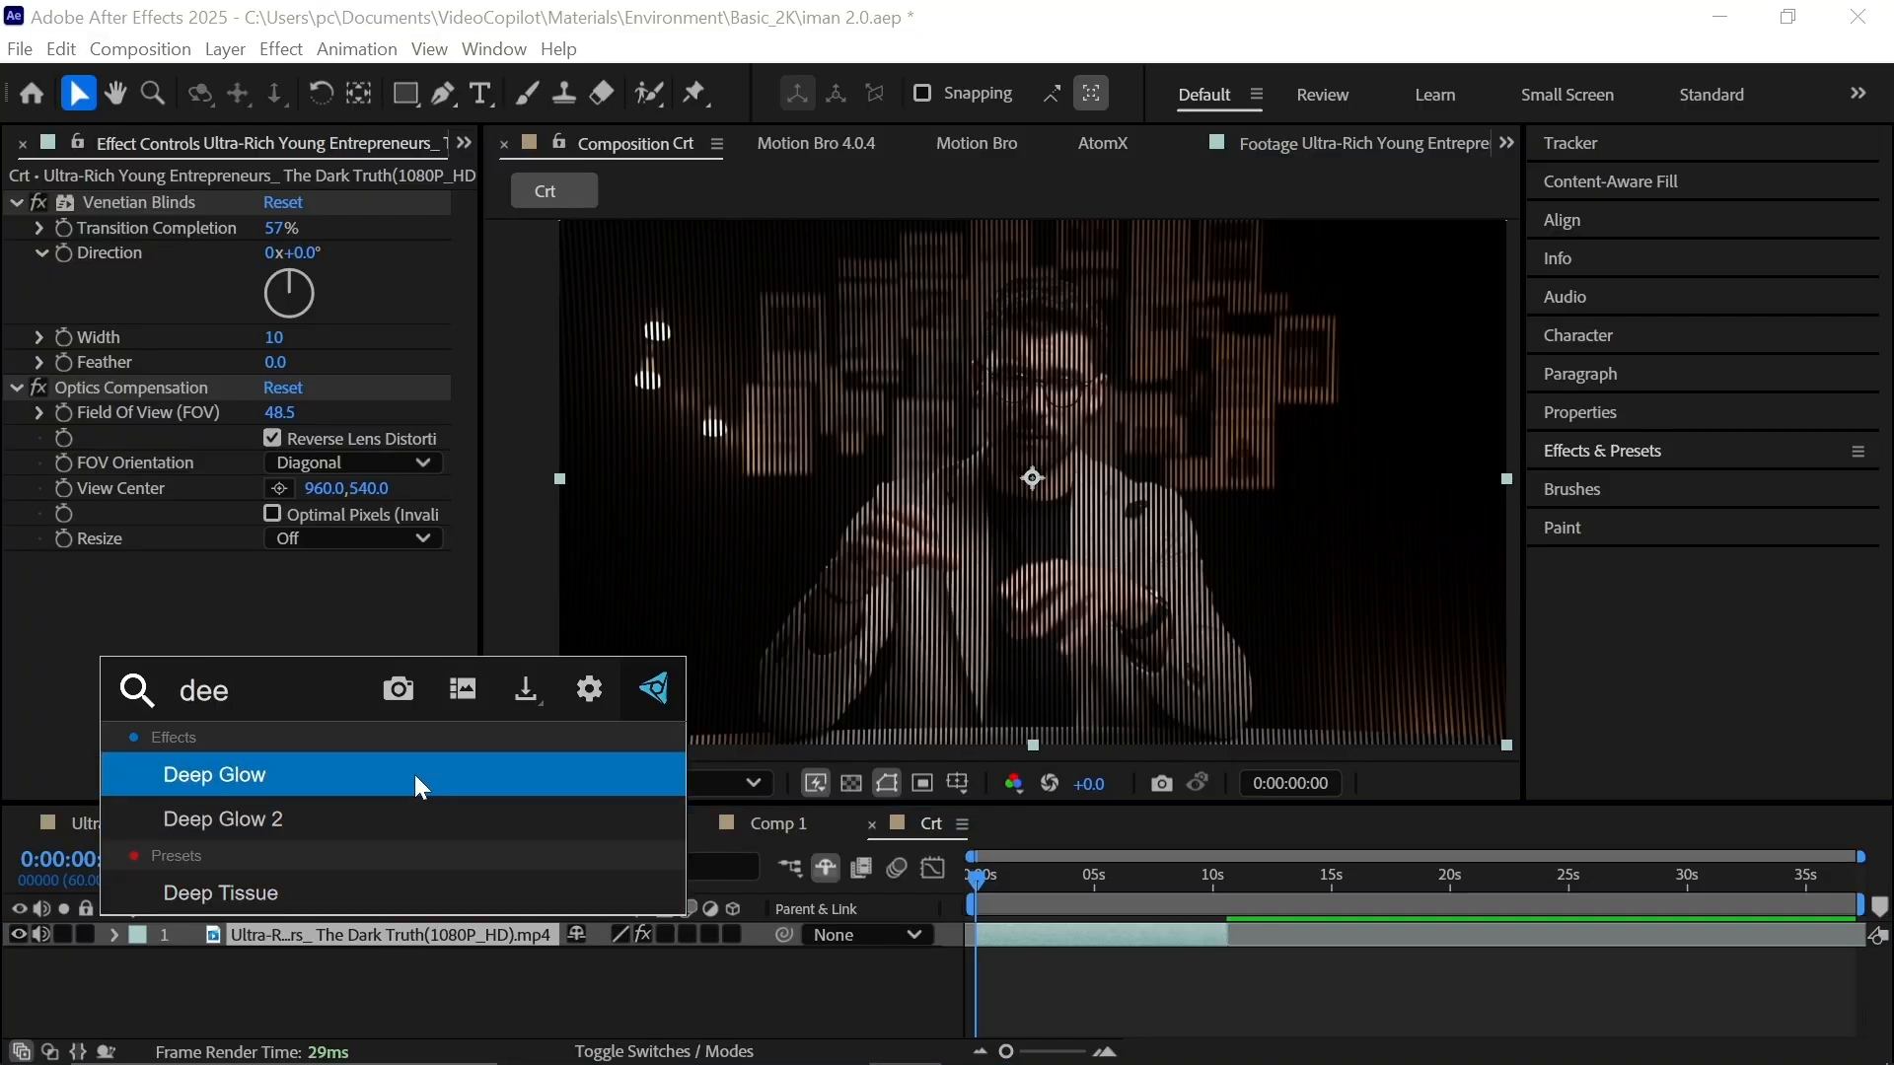
pyautogui.click(414, 773)
pyautogui.scroll(3, 117, 311)
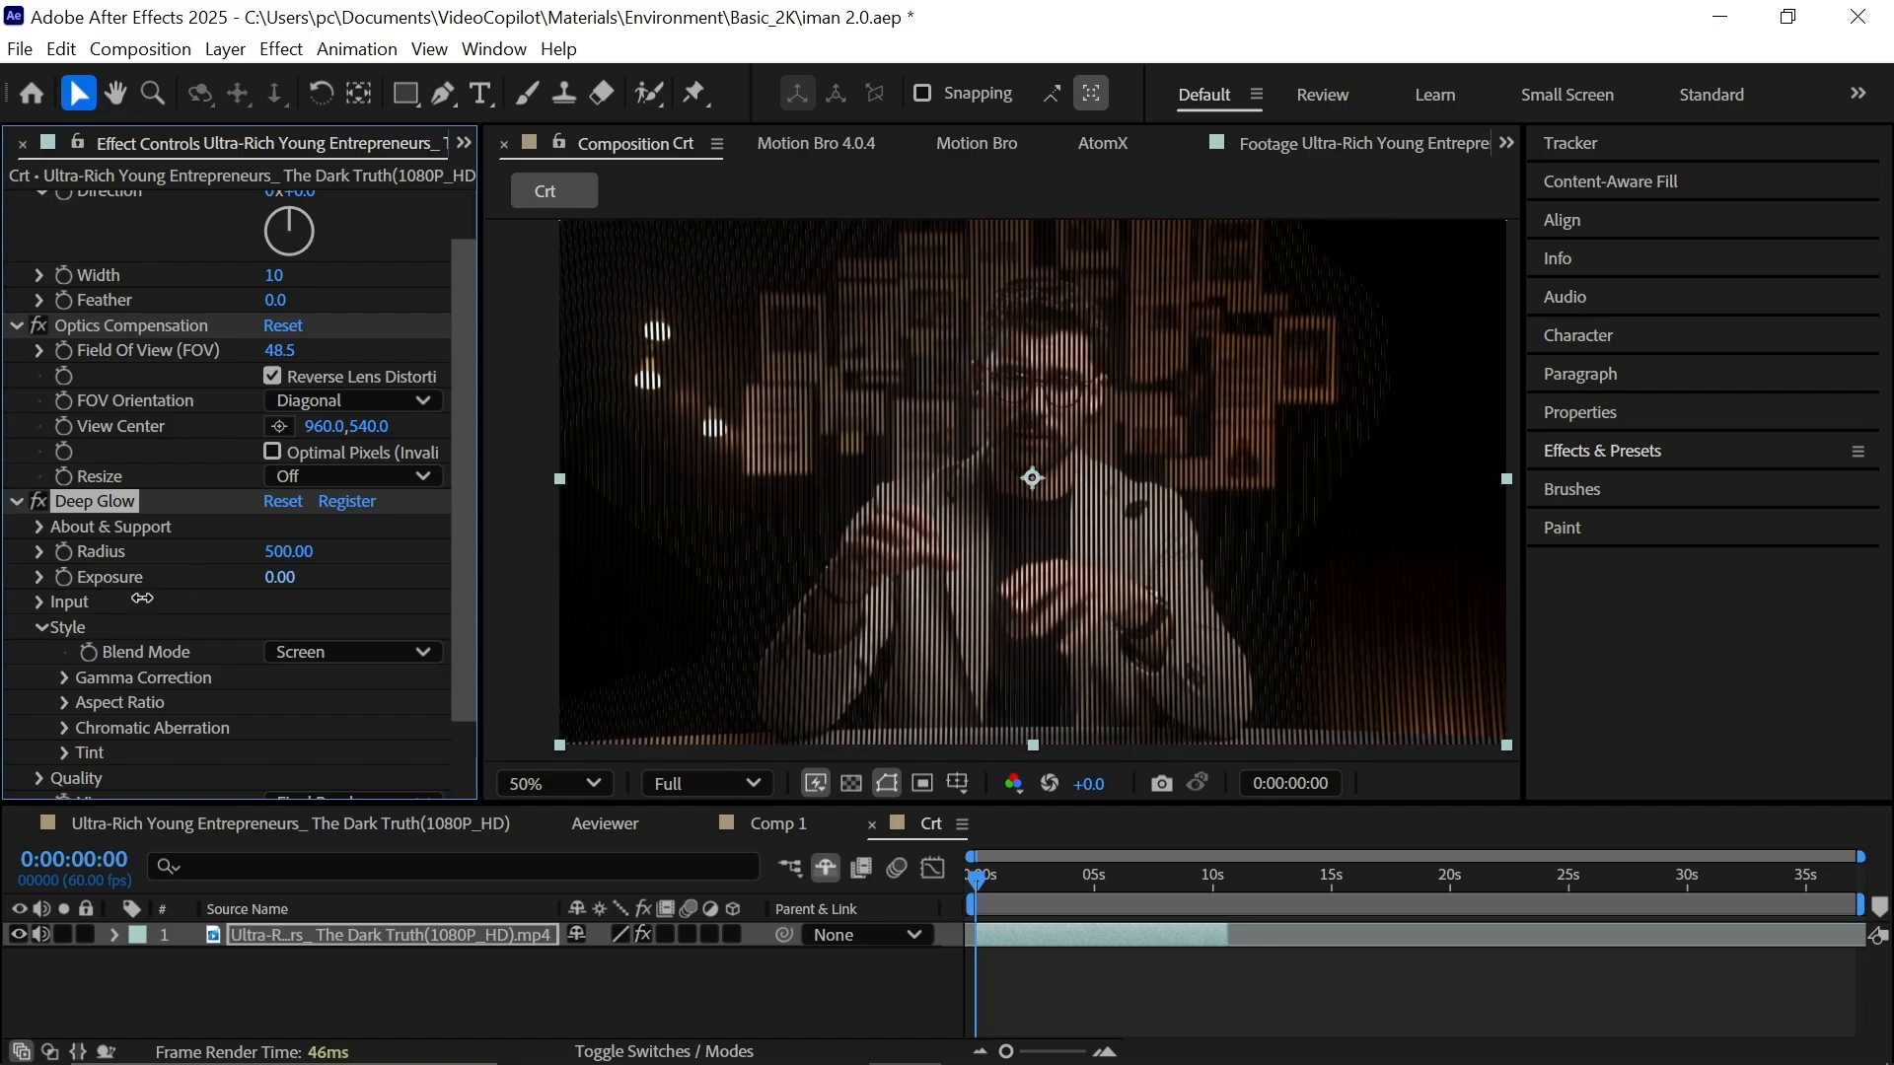
pyautogui.moveTo(142, 598); pyautogui.dragTo(165, 598)
pyautogui.scroll(-2, 123, 708)
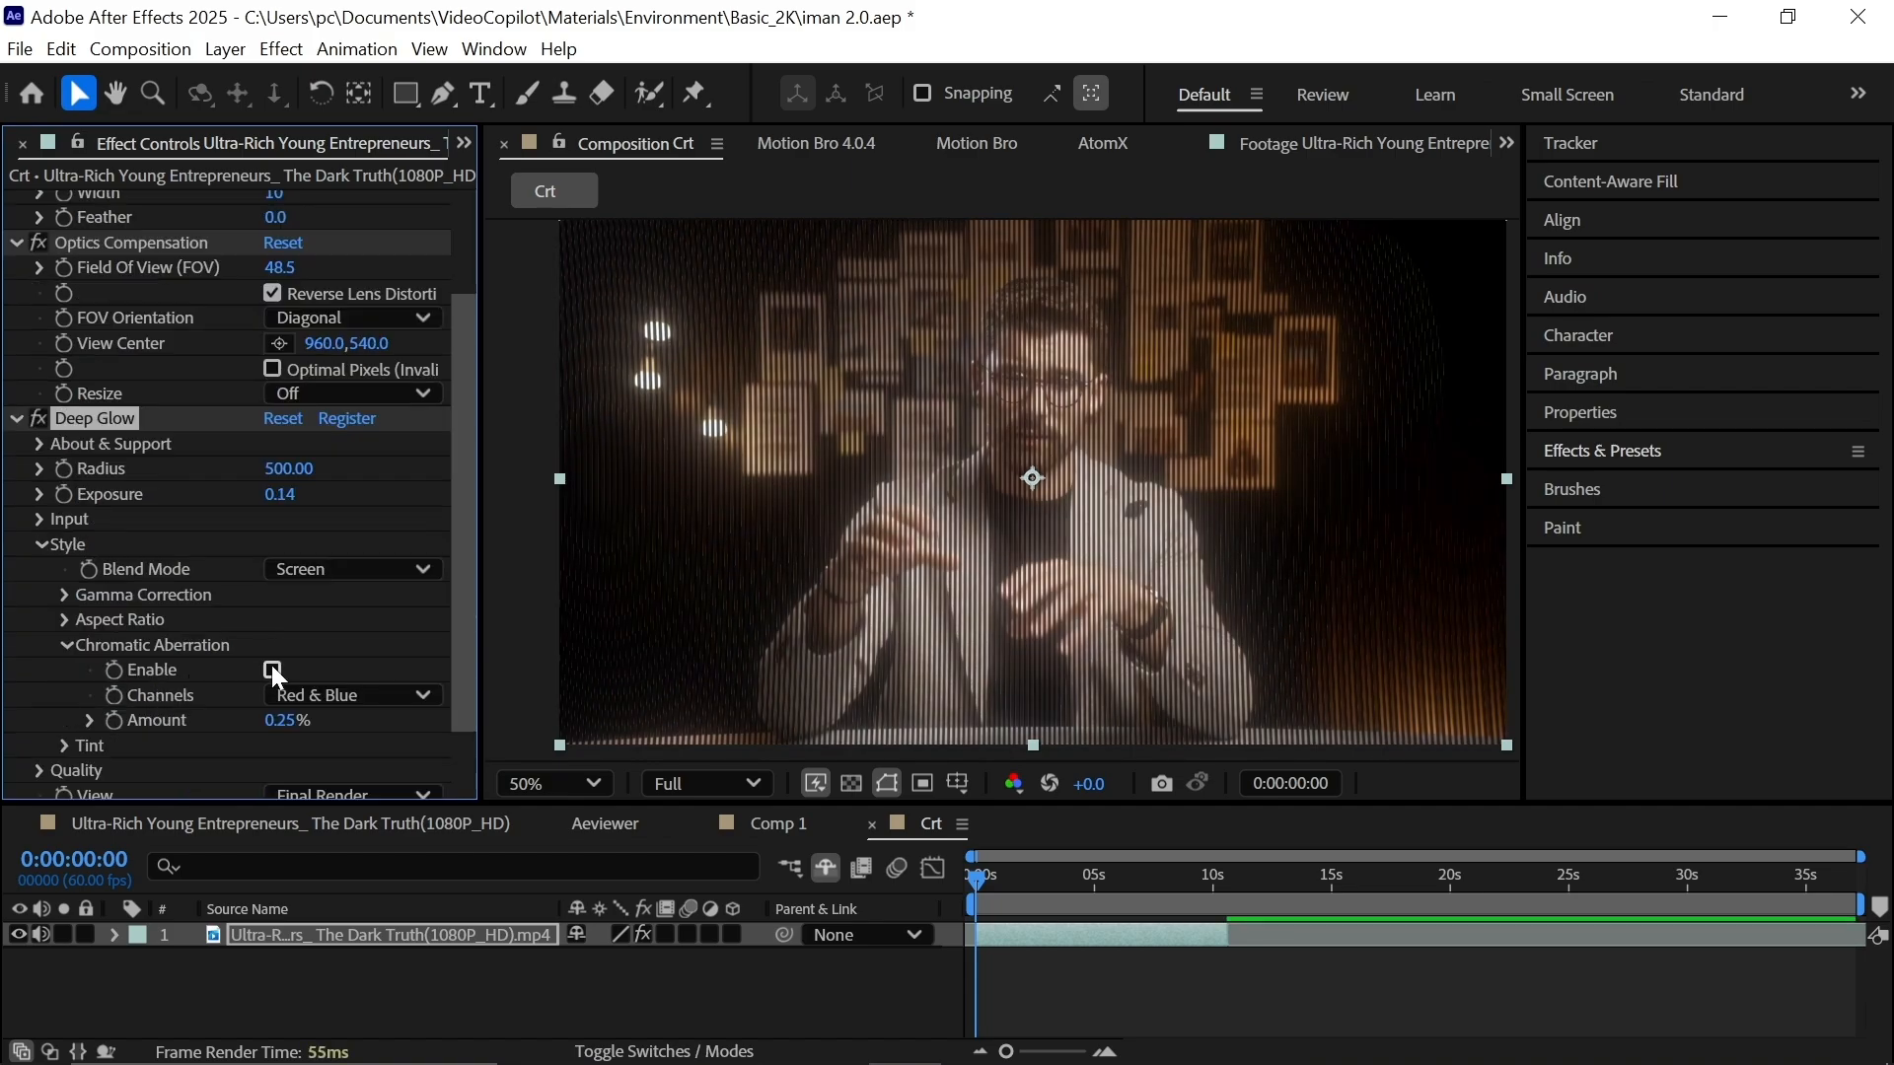
pyautogui.scroll(1, 1065, 552)
pyautogui.moveTo(1171, 533); pyautogui.dragTo(1118, 664)
pyautogui.moveTo(295, 721); pyautogui.dragTo(302, 720)
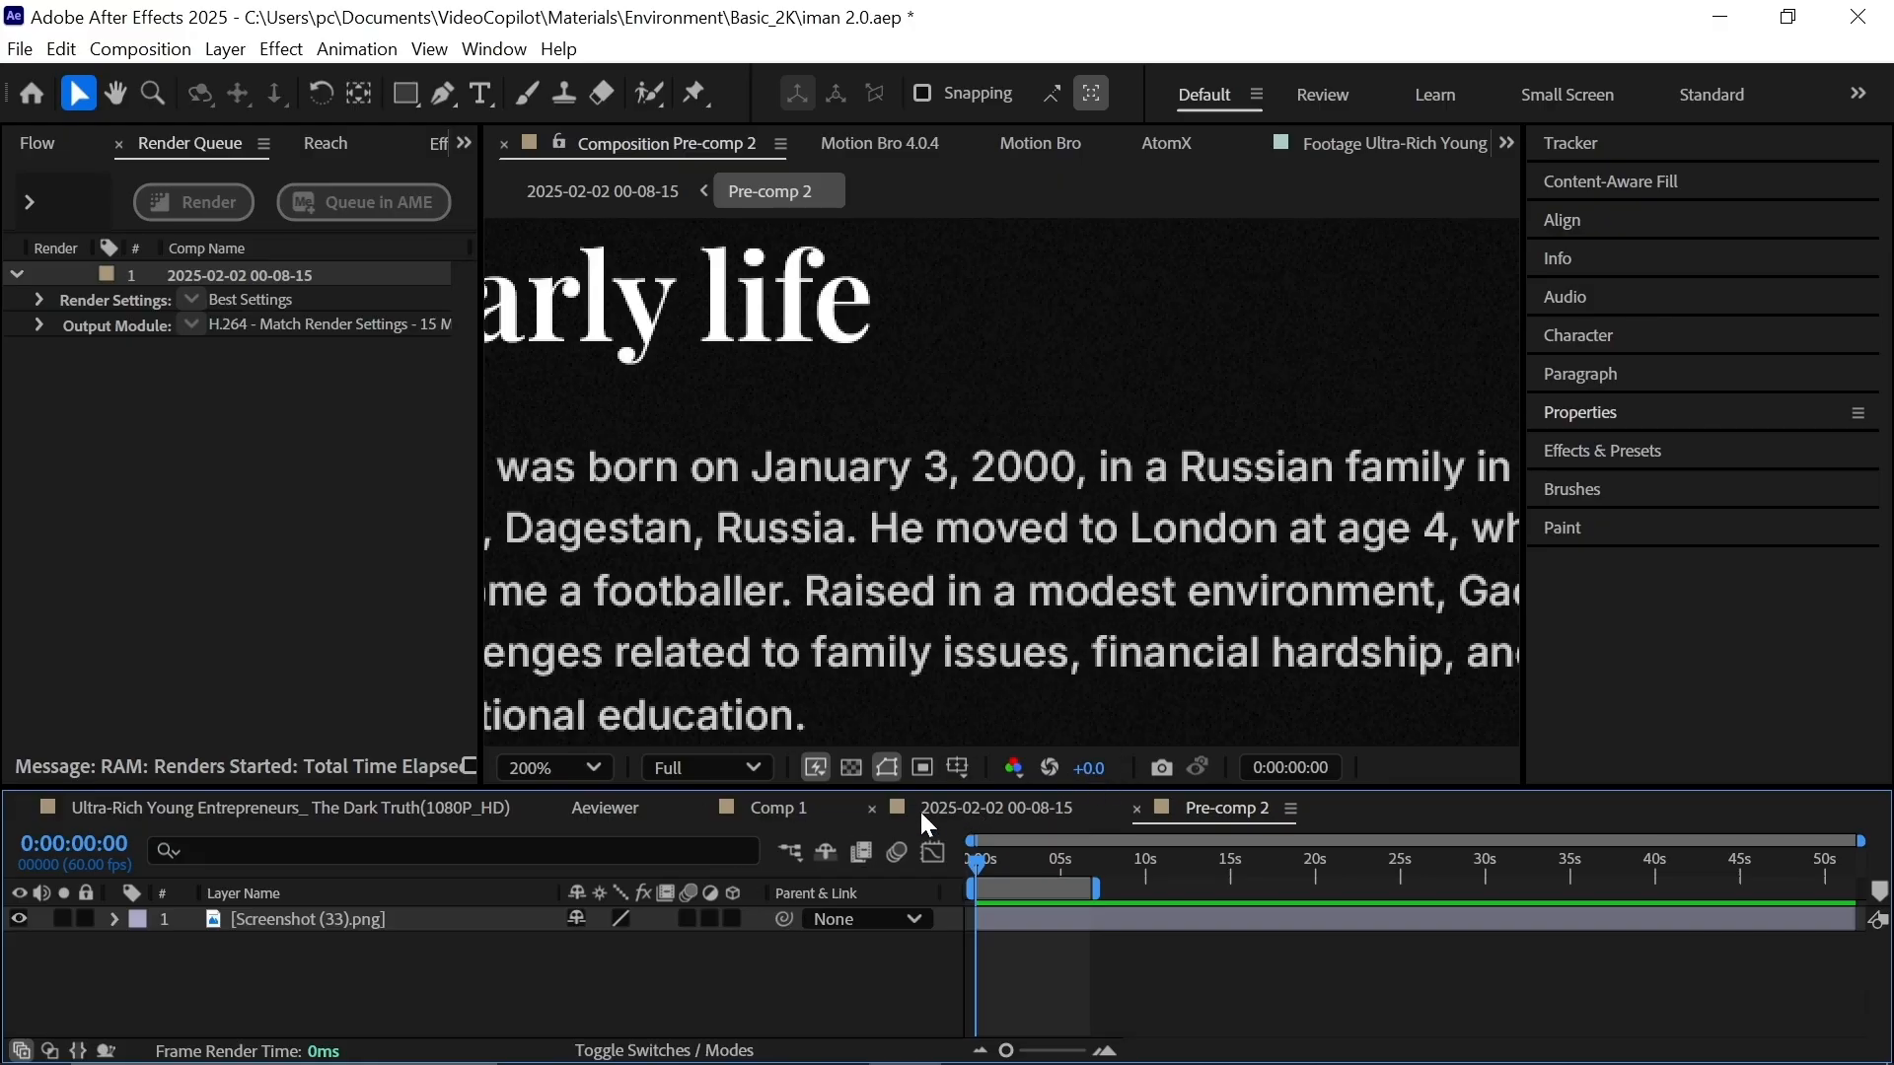
# Draw a yellow 29 px pen stroke across 'He moved to London at age 4,' as Shape Layer 1.
pyautogui.press('g')
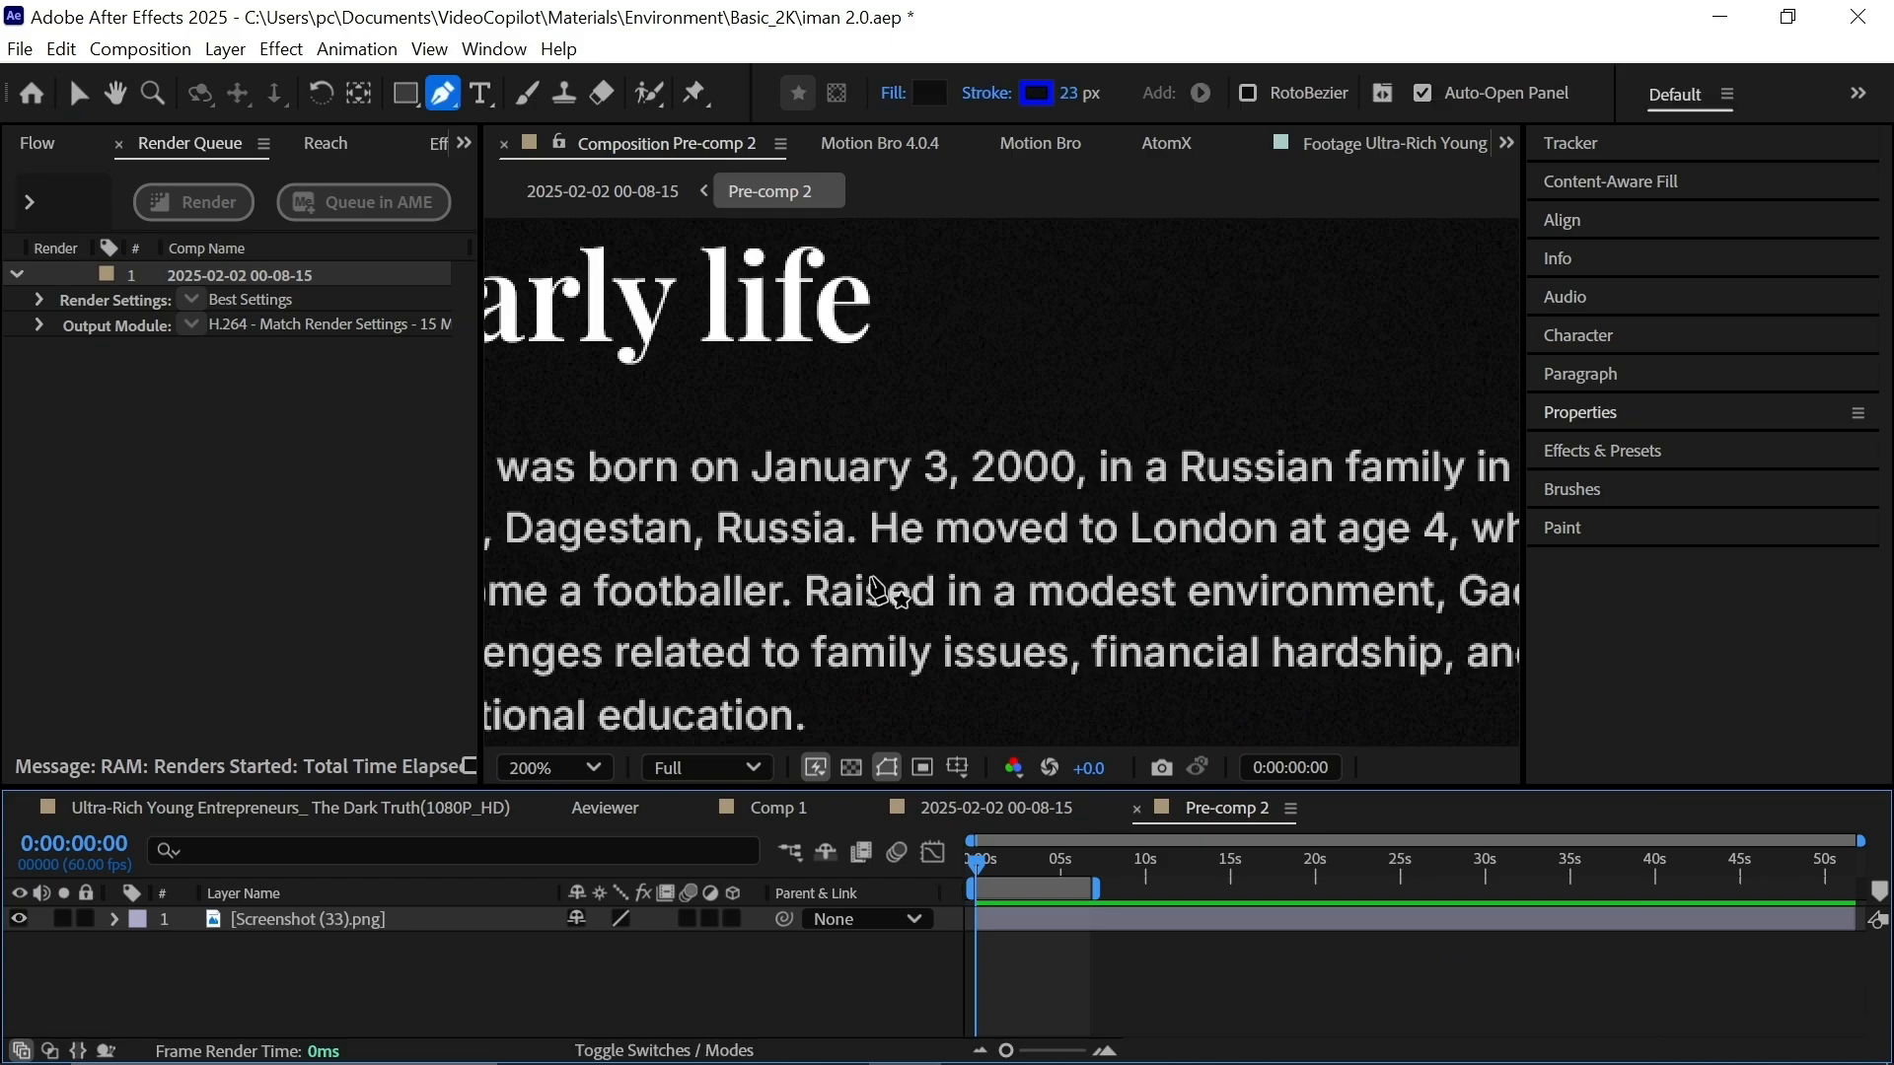
pyautogui.click(1046, 99)
pyautogui.moveTo(495, 732); pyautogui.dragTo(498, 947)
pyautogui.click(725, 643)
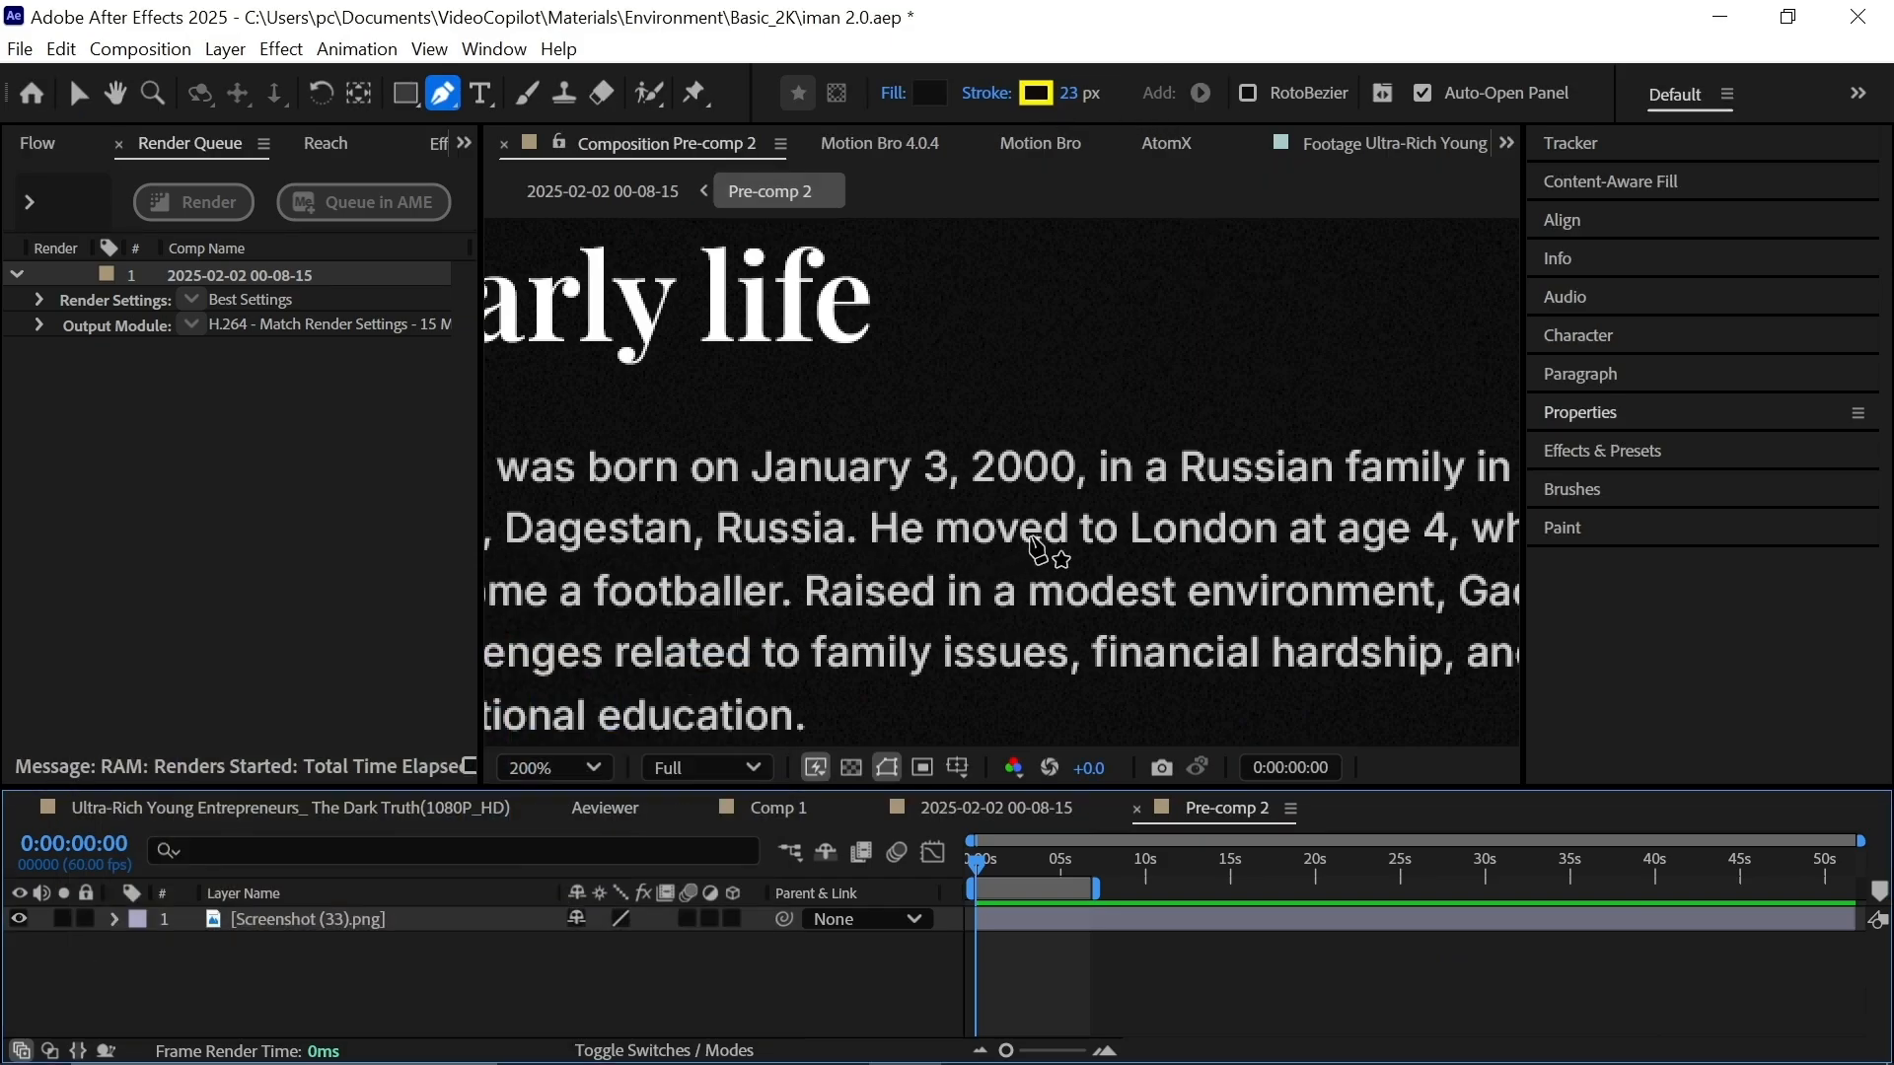
pyautogui.click(863, 528)
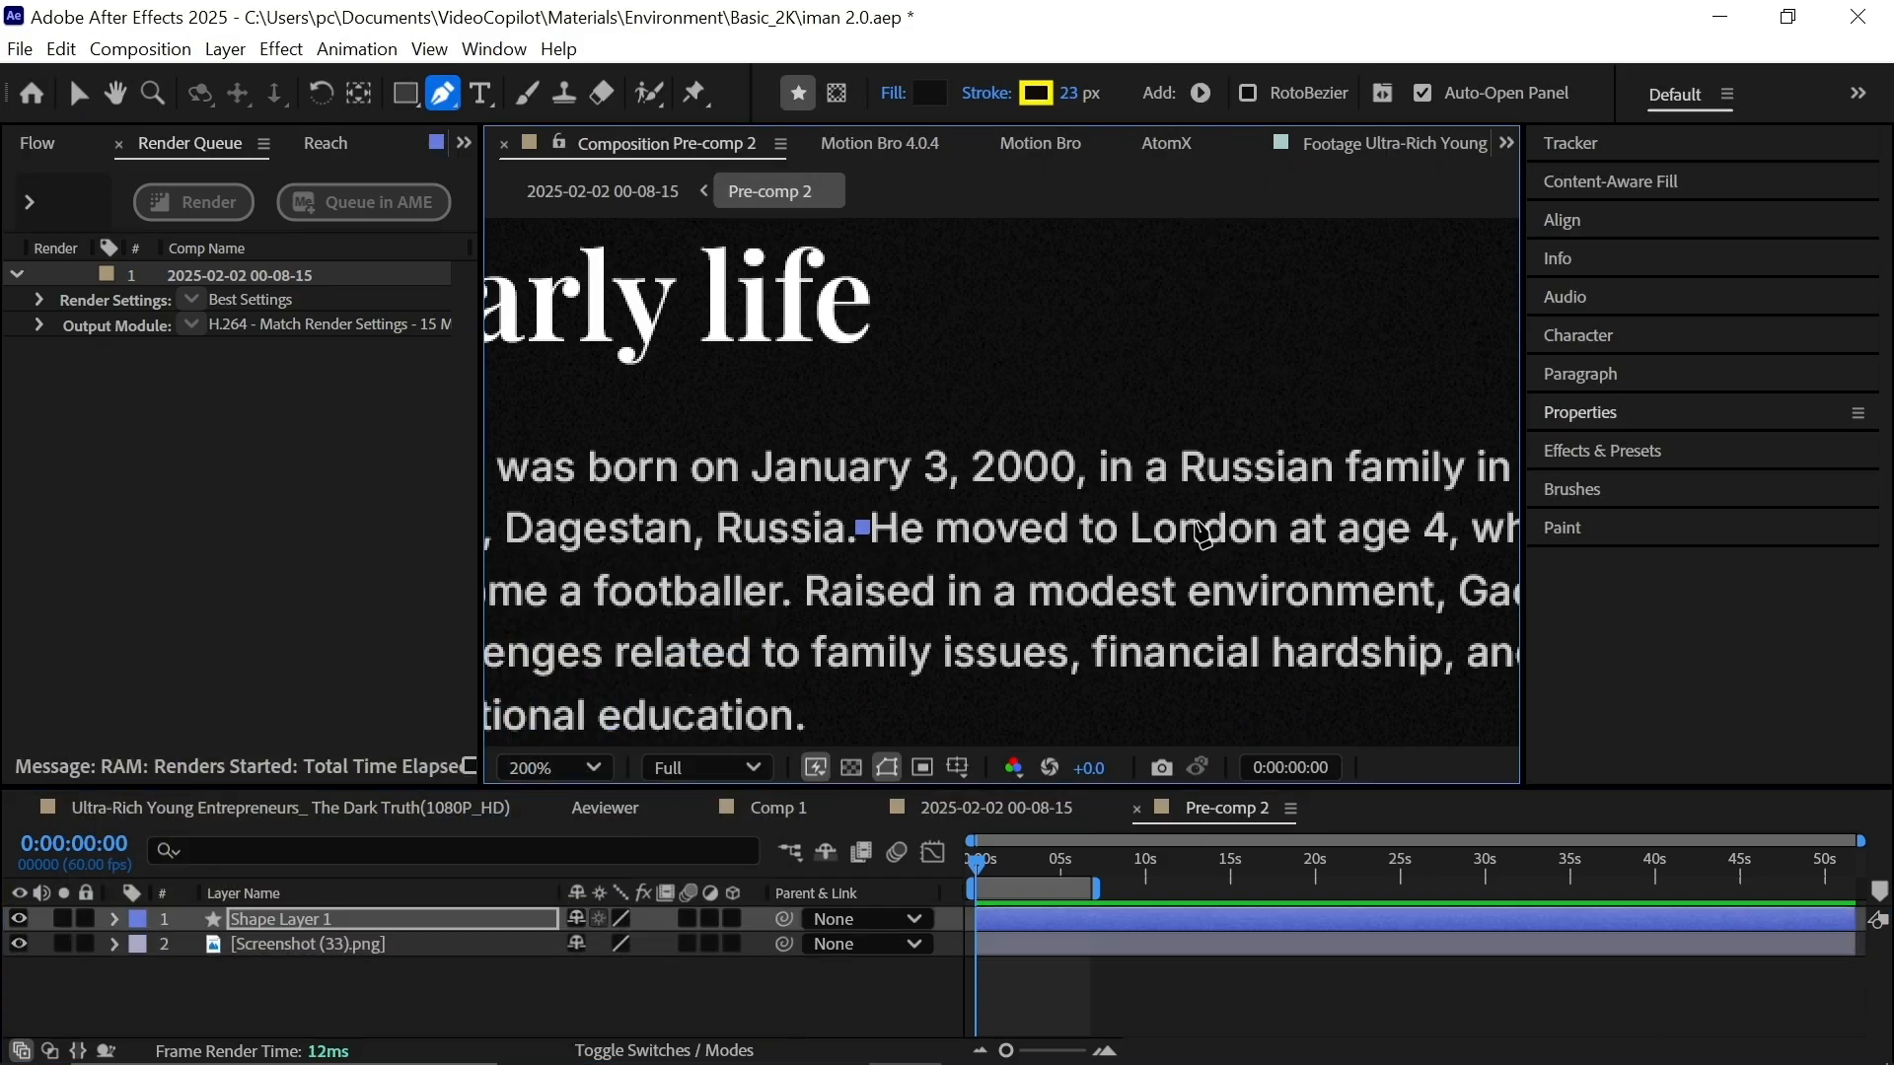
pyautogui.click(1468, 528)
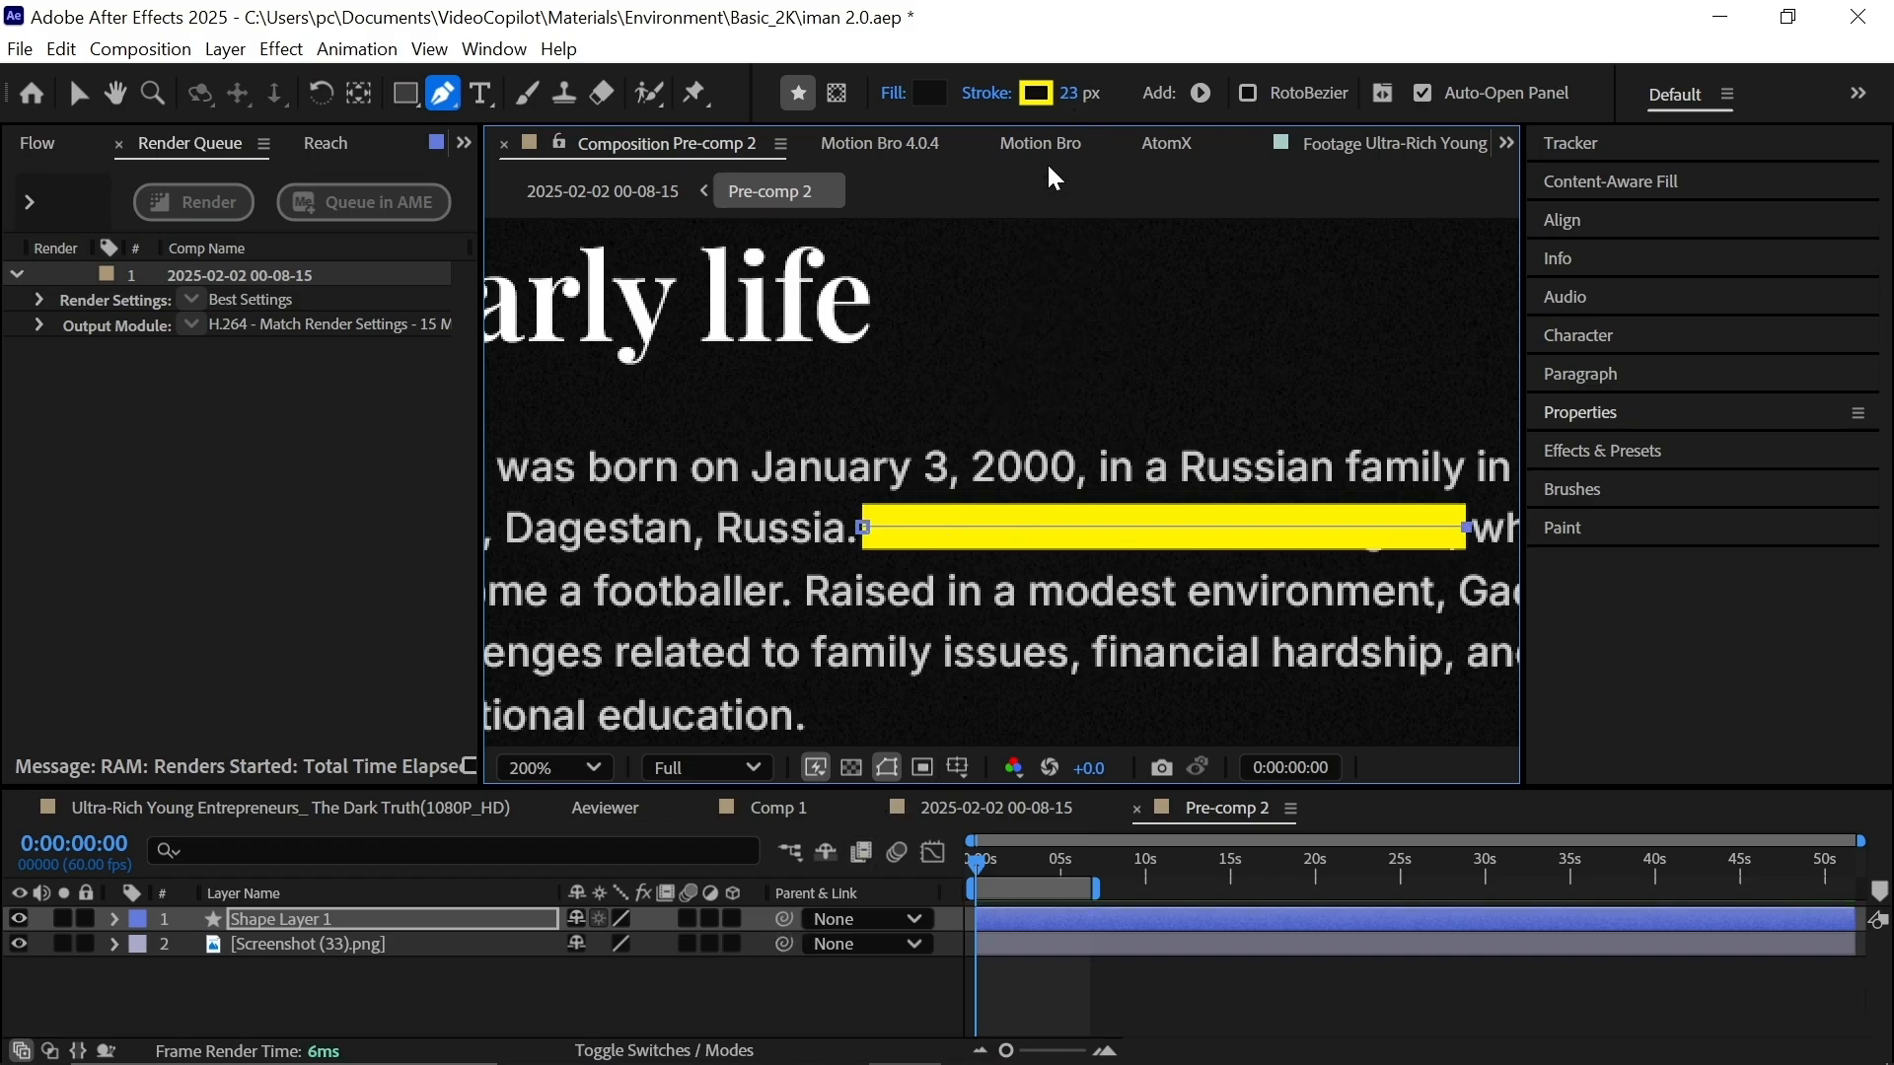
pyautogui.moveTo(1075, 102); pyautogui.dragTo(1088, 94)
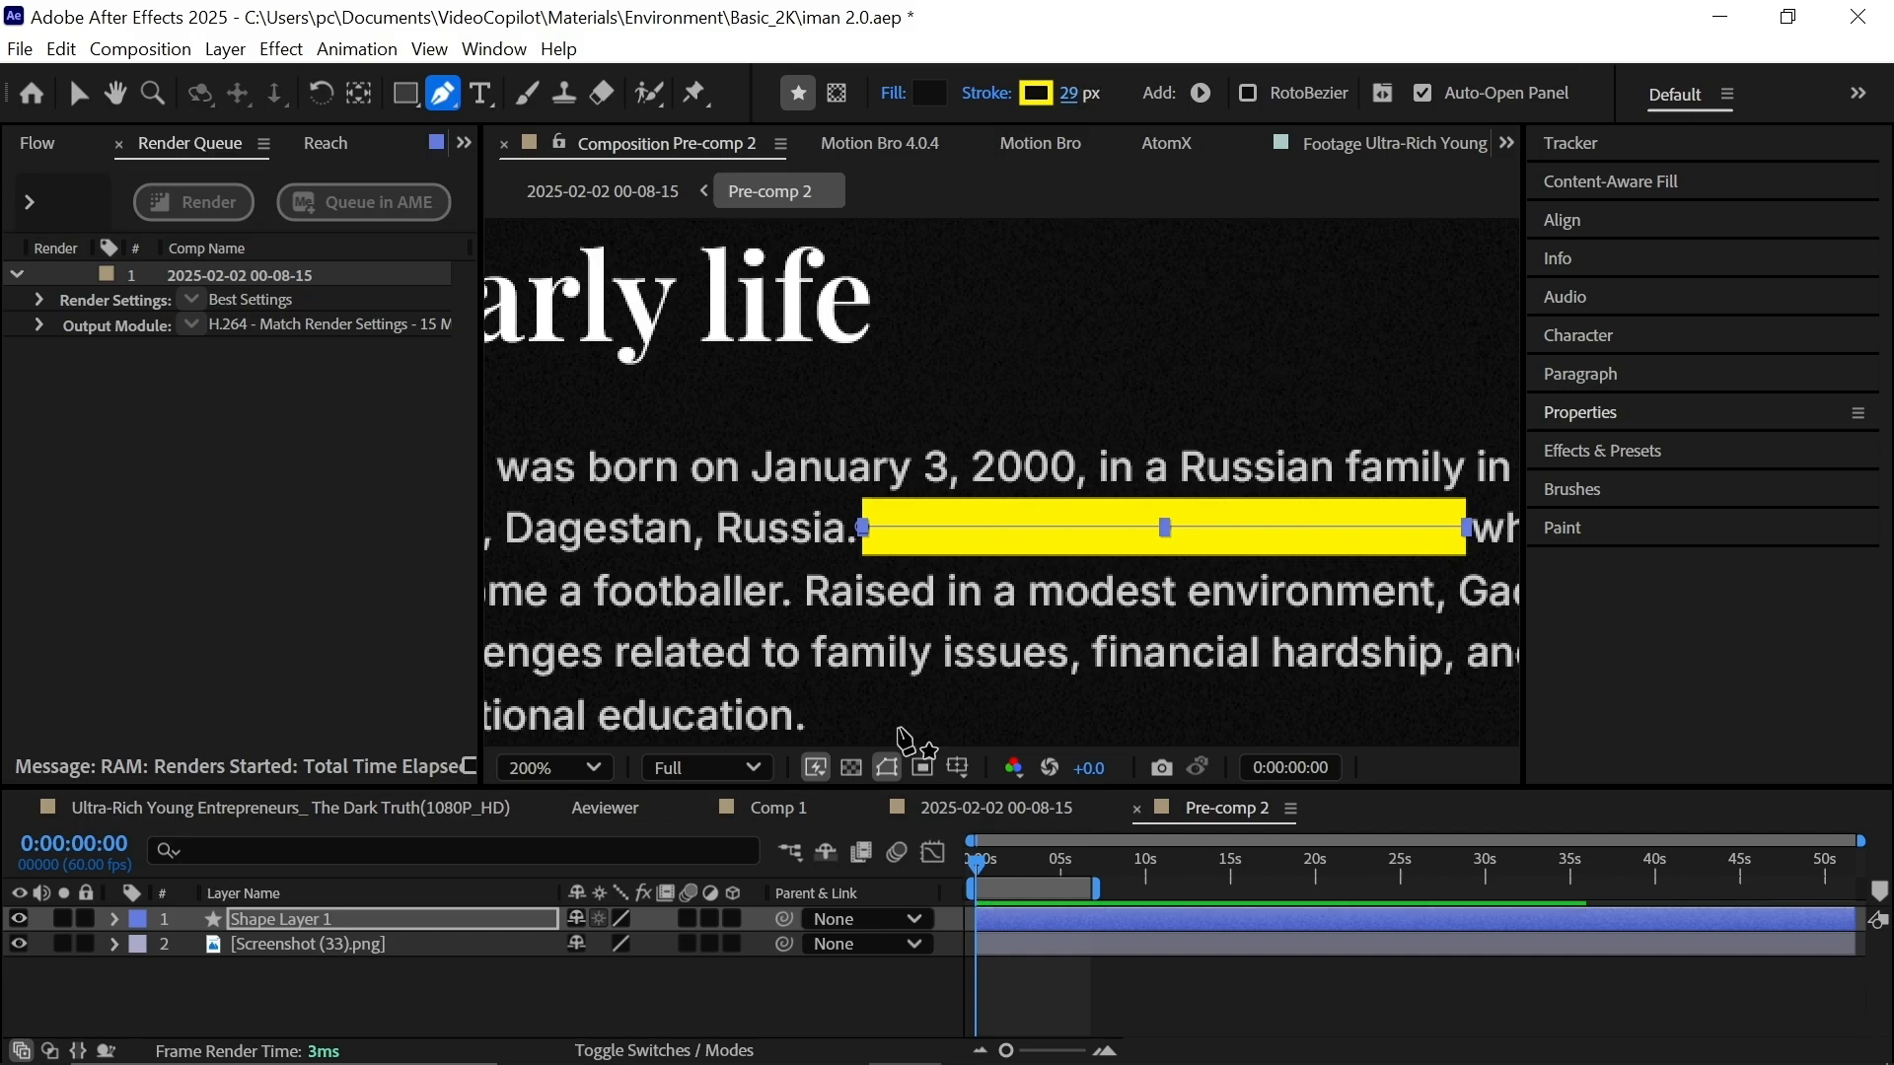
pyautogui.click(732, 977)
pyautogui.click(470, 915)
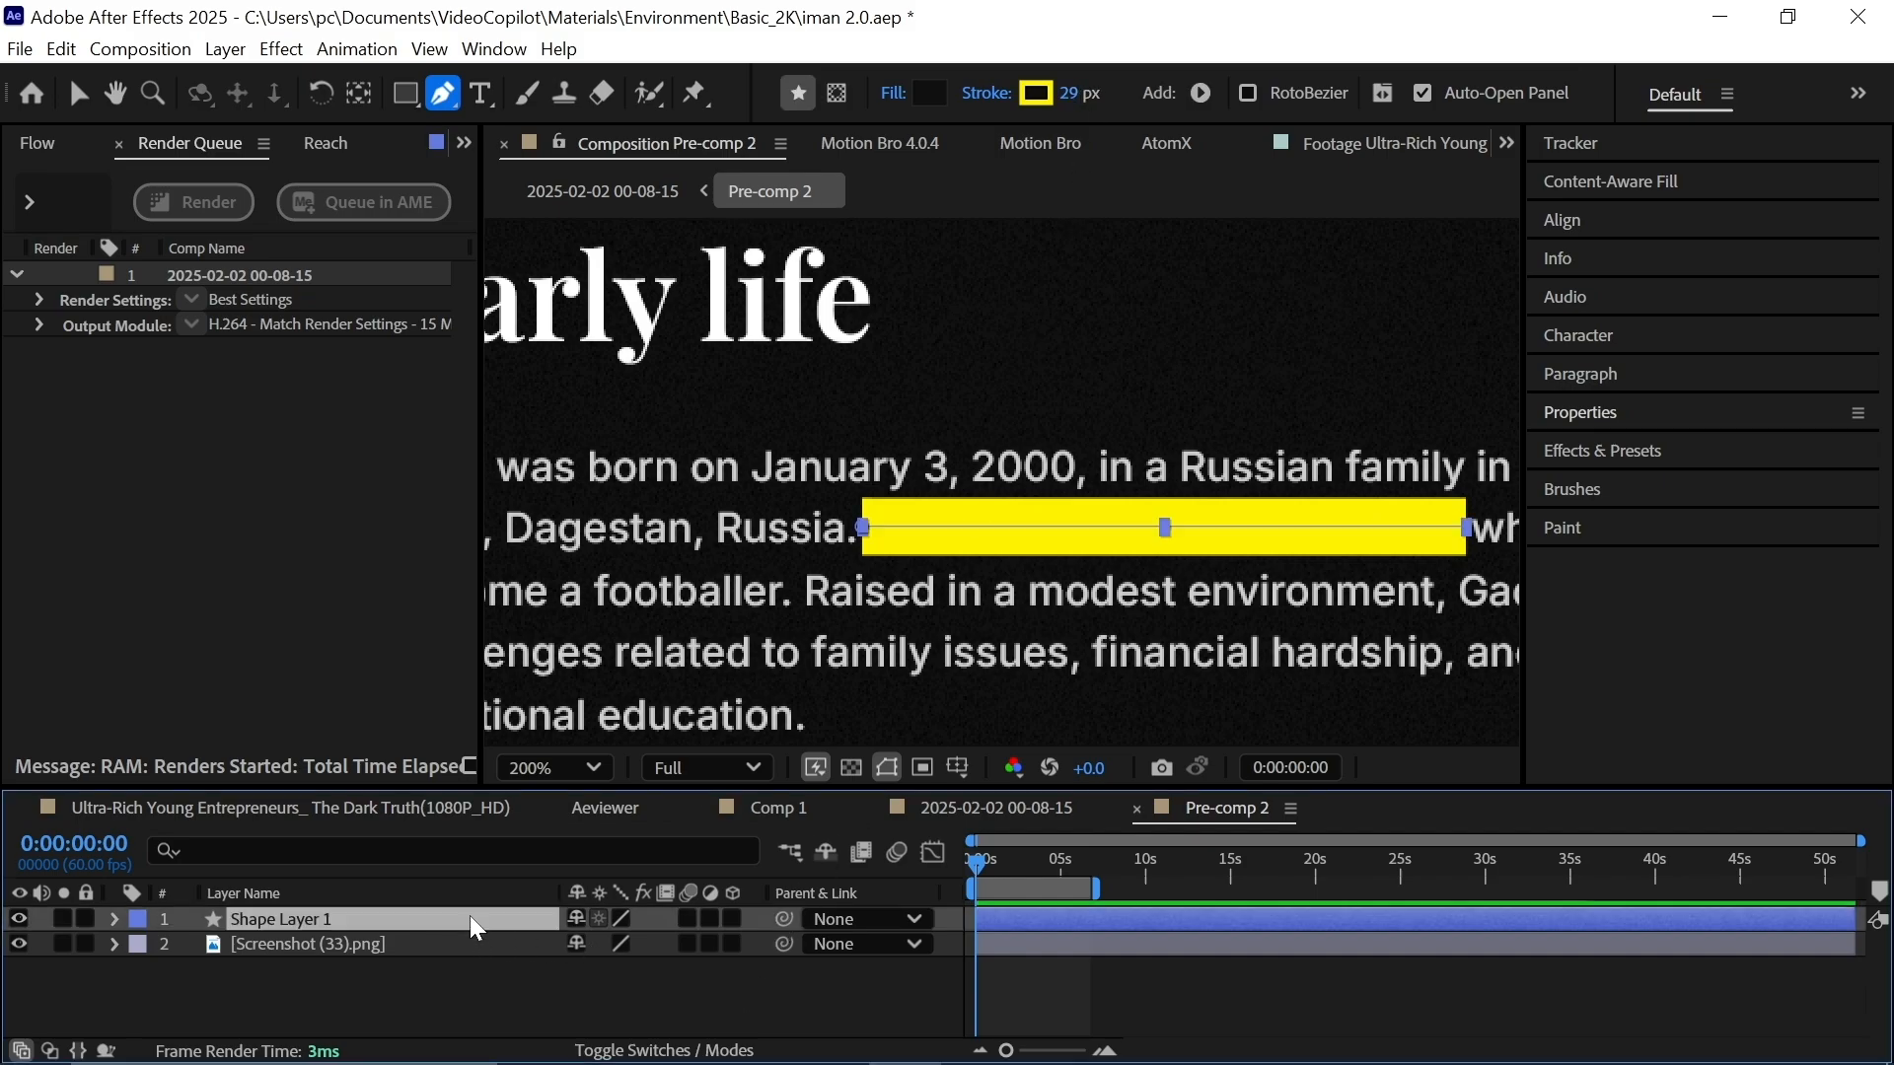
# Set the yellow bar's shape layer blending mode to Exclusion.
pyautogui.press('F4')
pyautogui.click(598, 918)
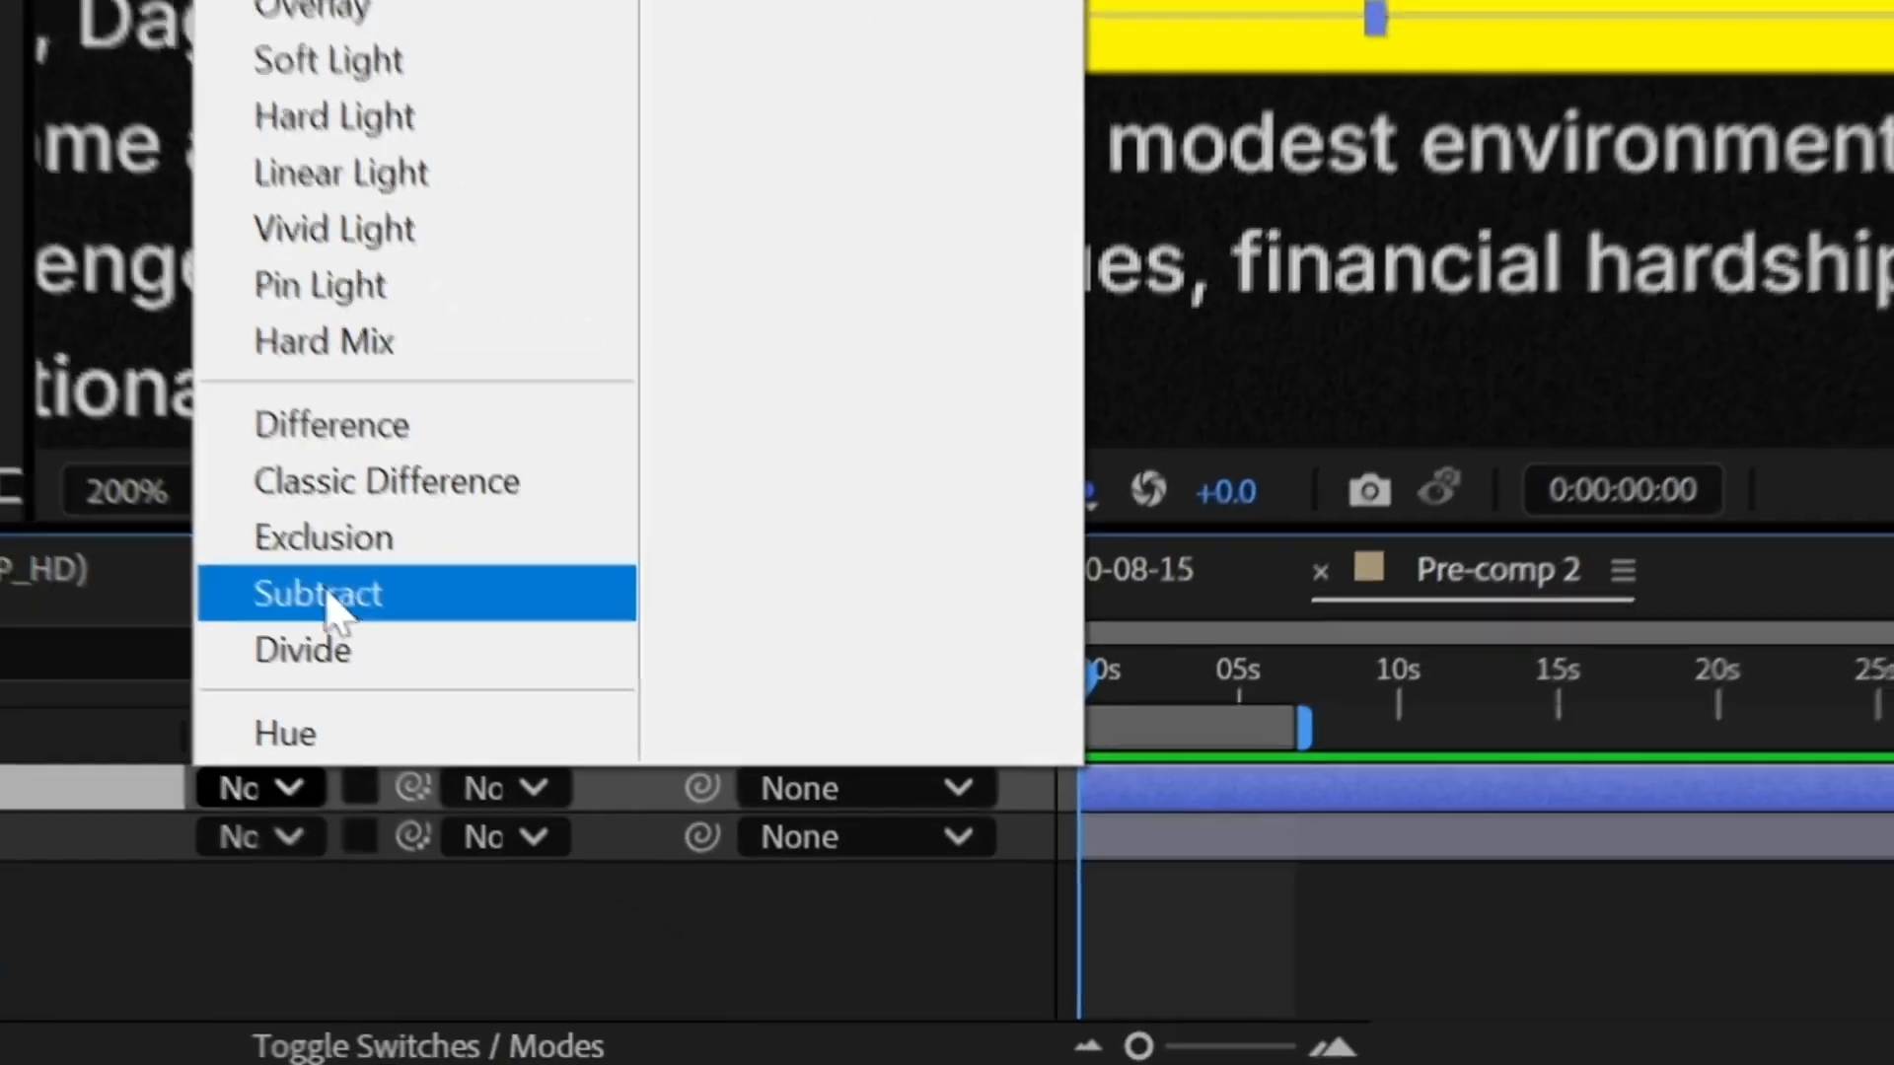
pyautogui.click(630, 791)
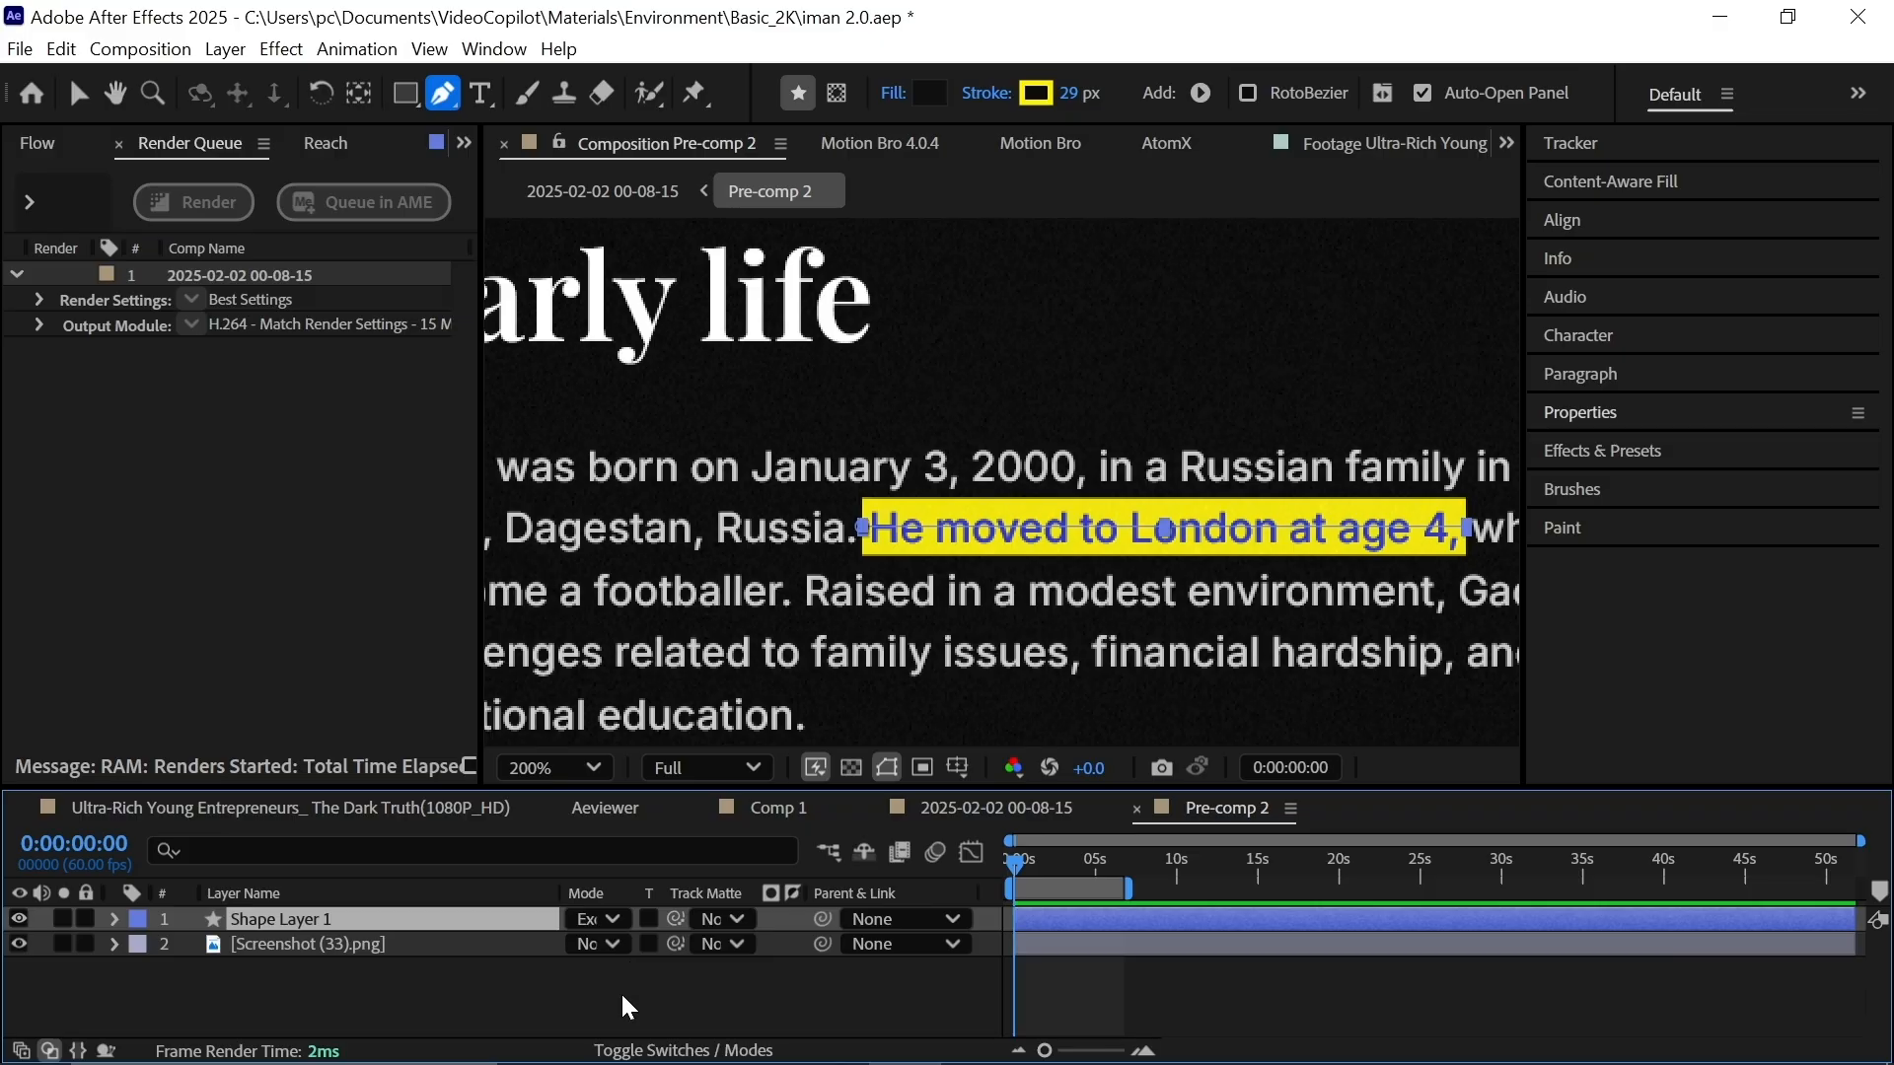
pyautogui.click(624, 1006)
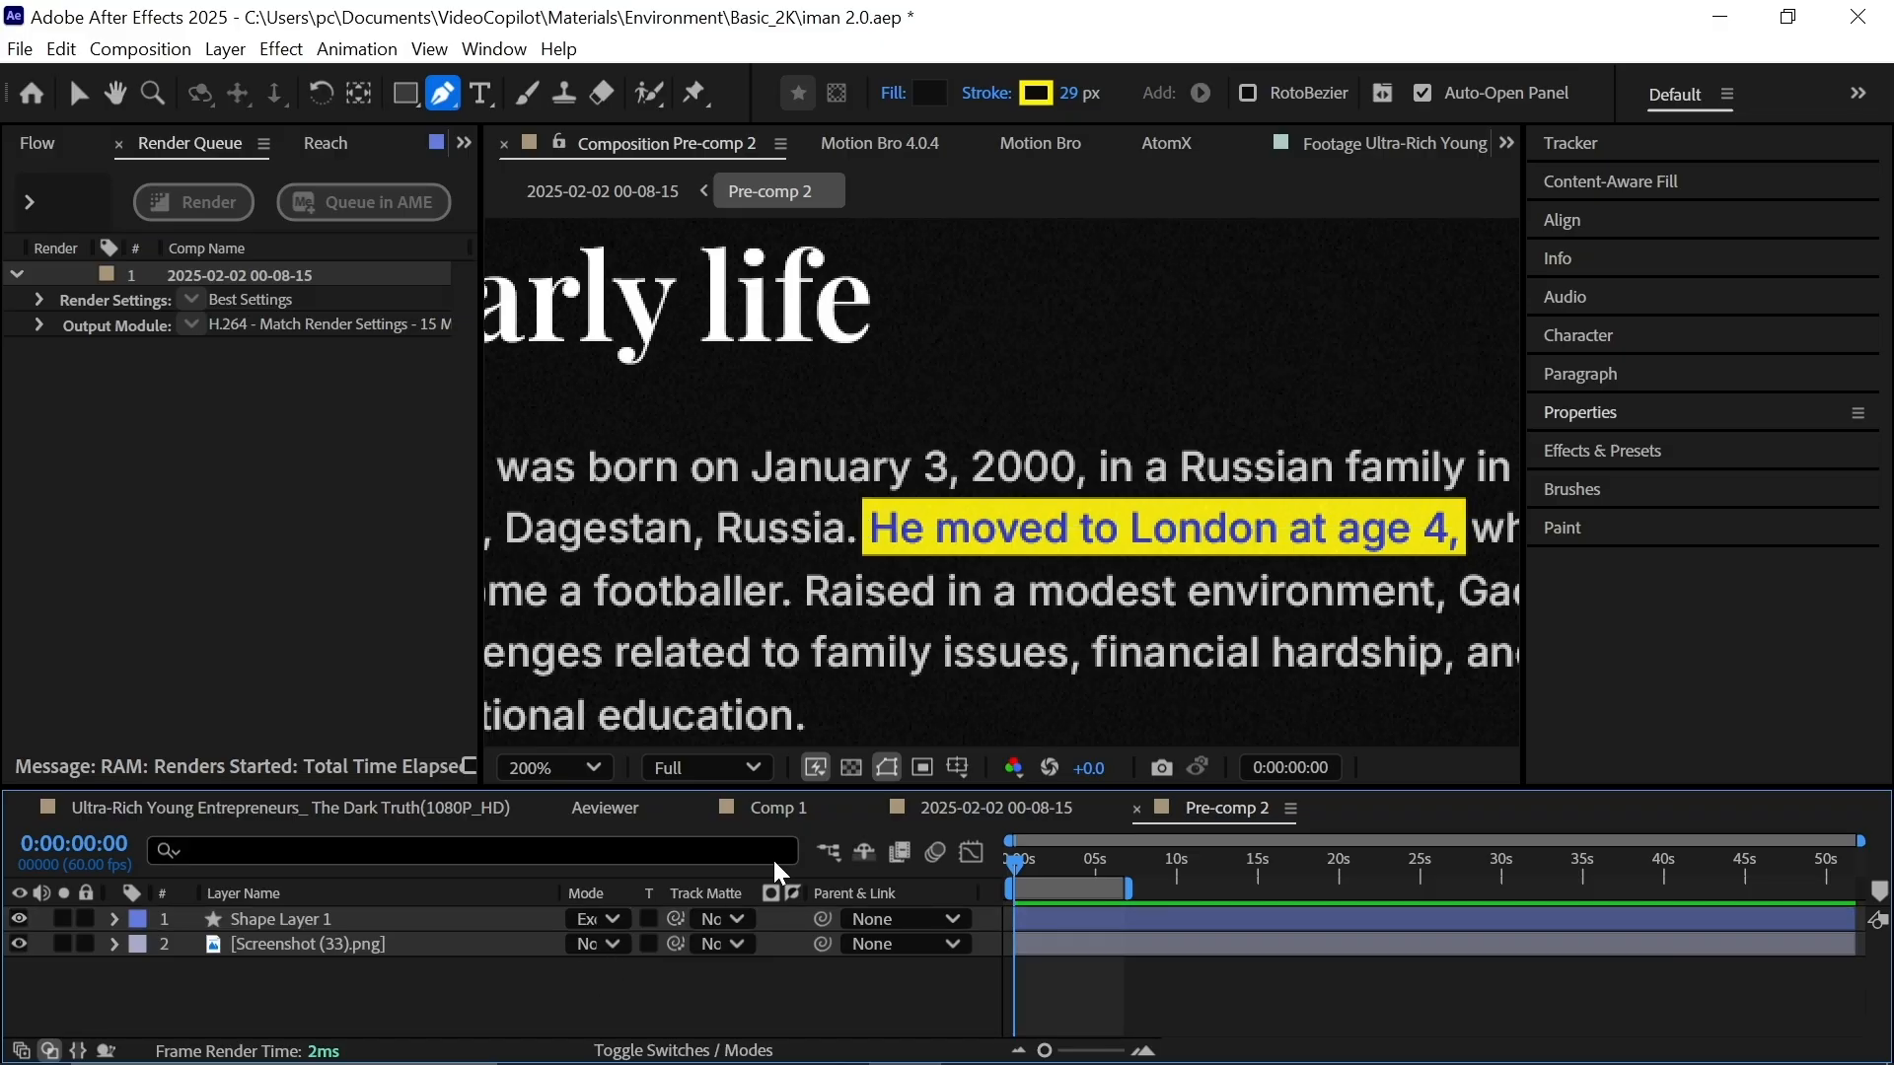
# Add Trim Paths to the yellow bar and keyframe End from 0% to 100%, then ease the keys.
pyautogui.click(114, 919)
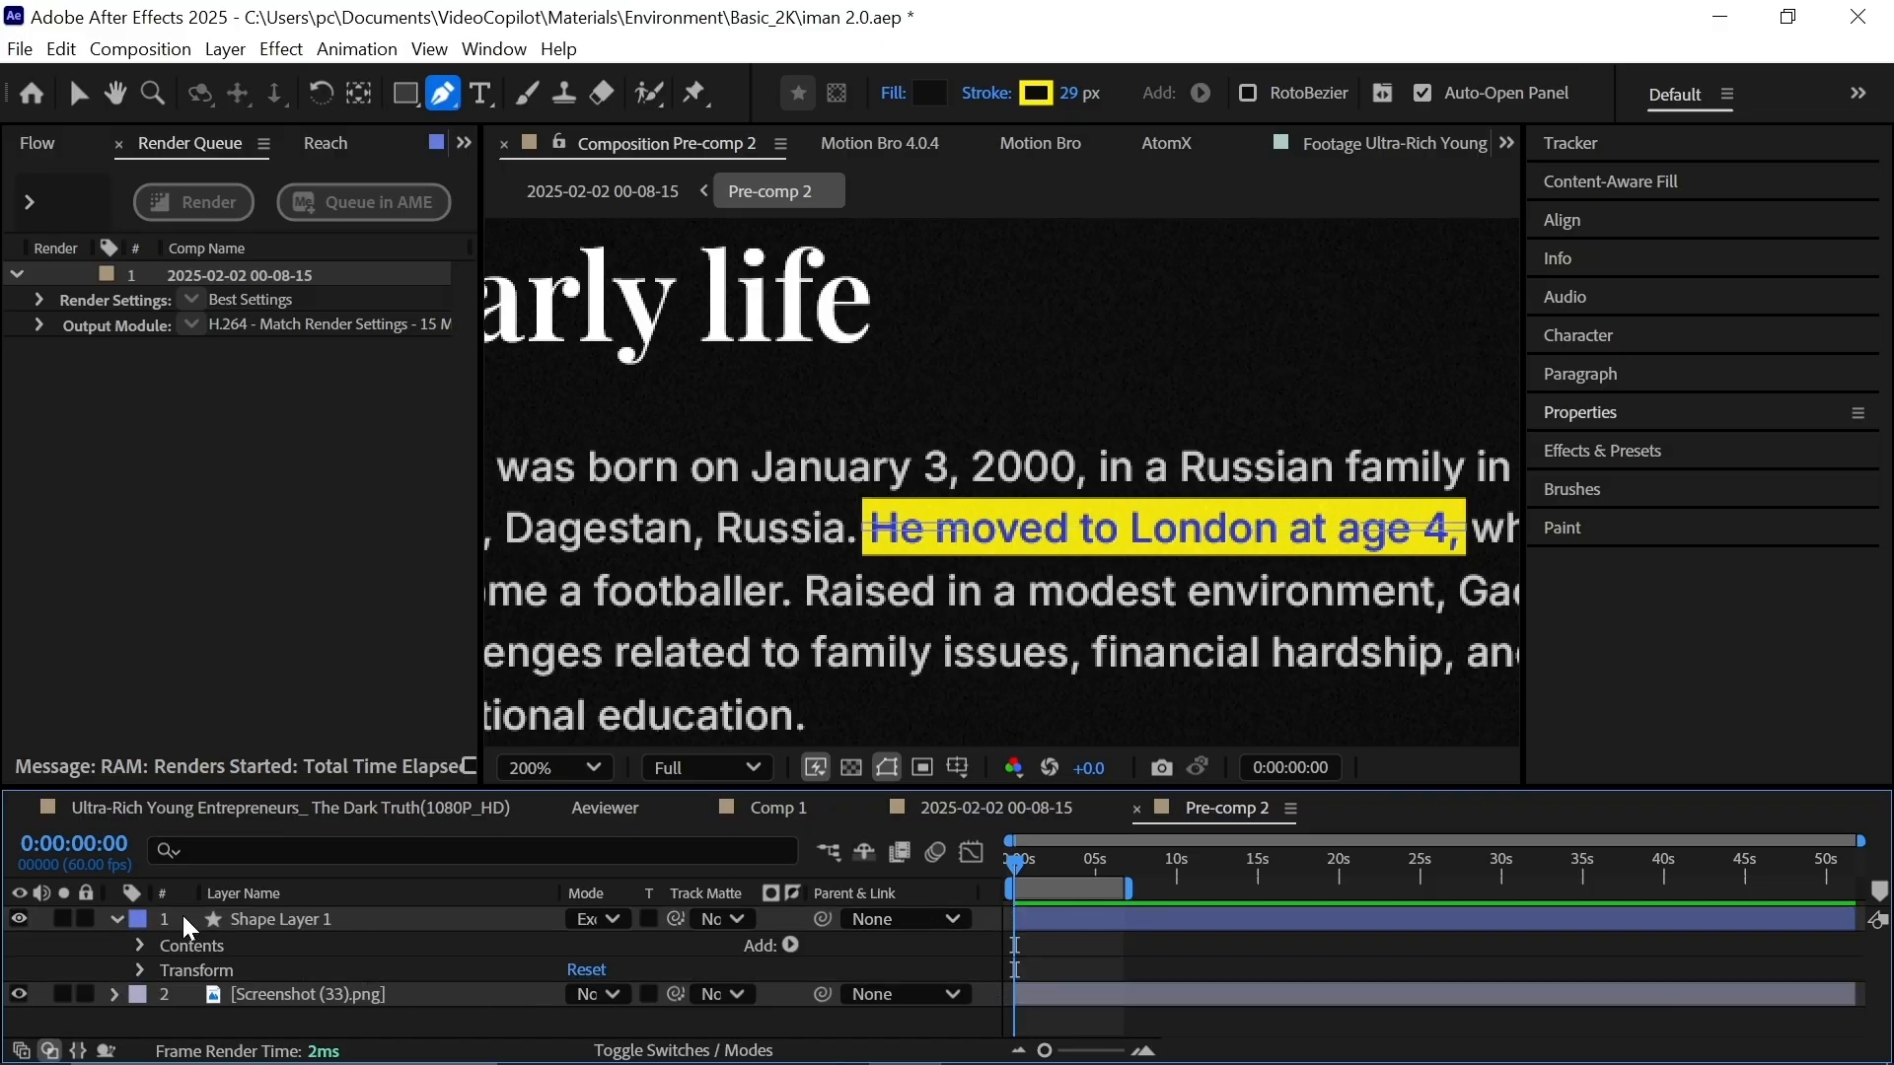
pyautogui.click(790, 945)
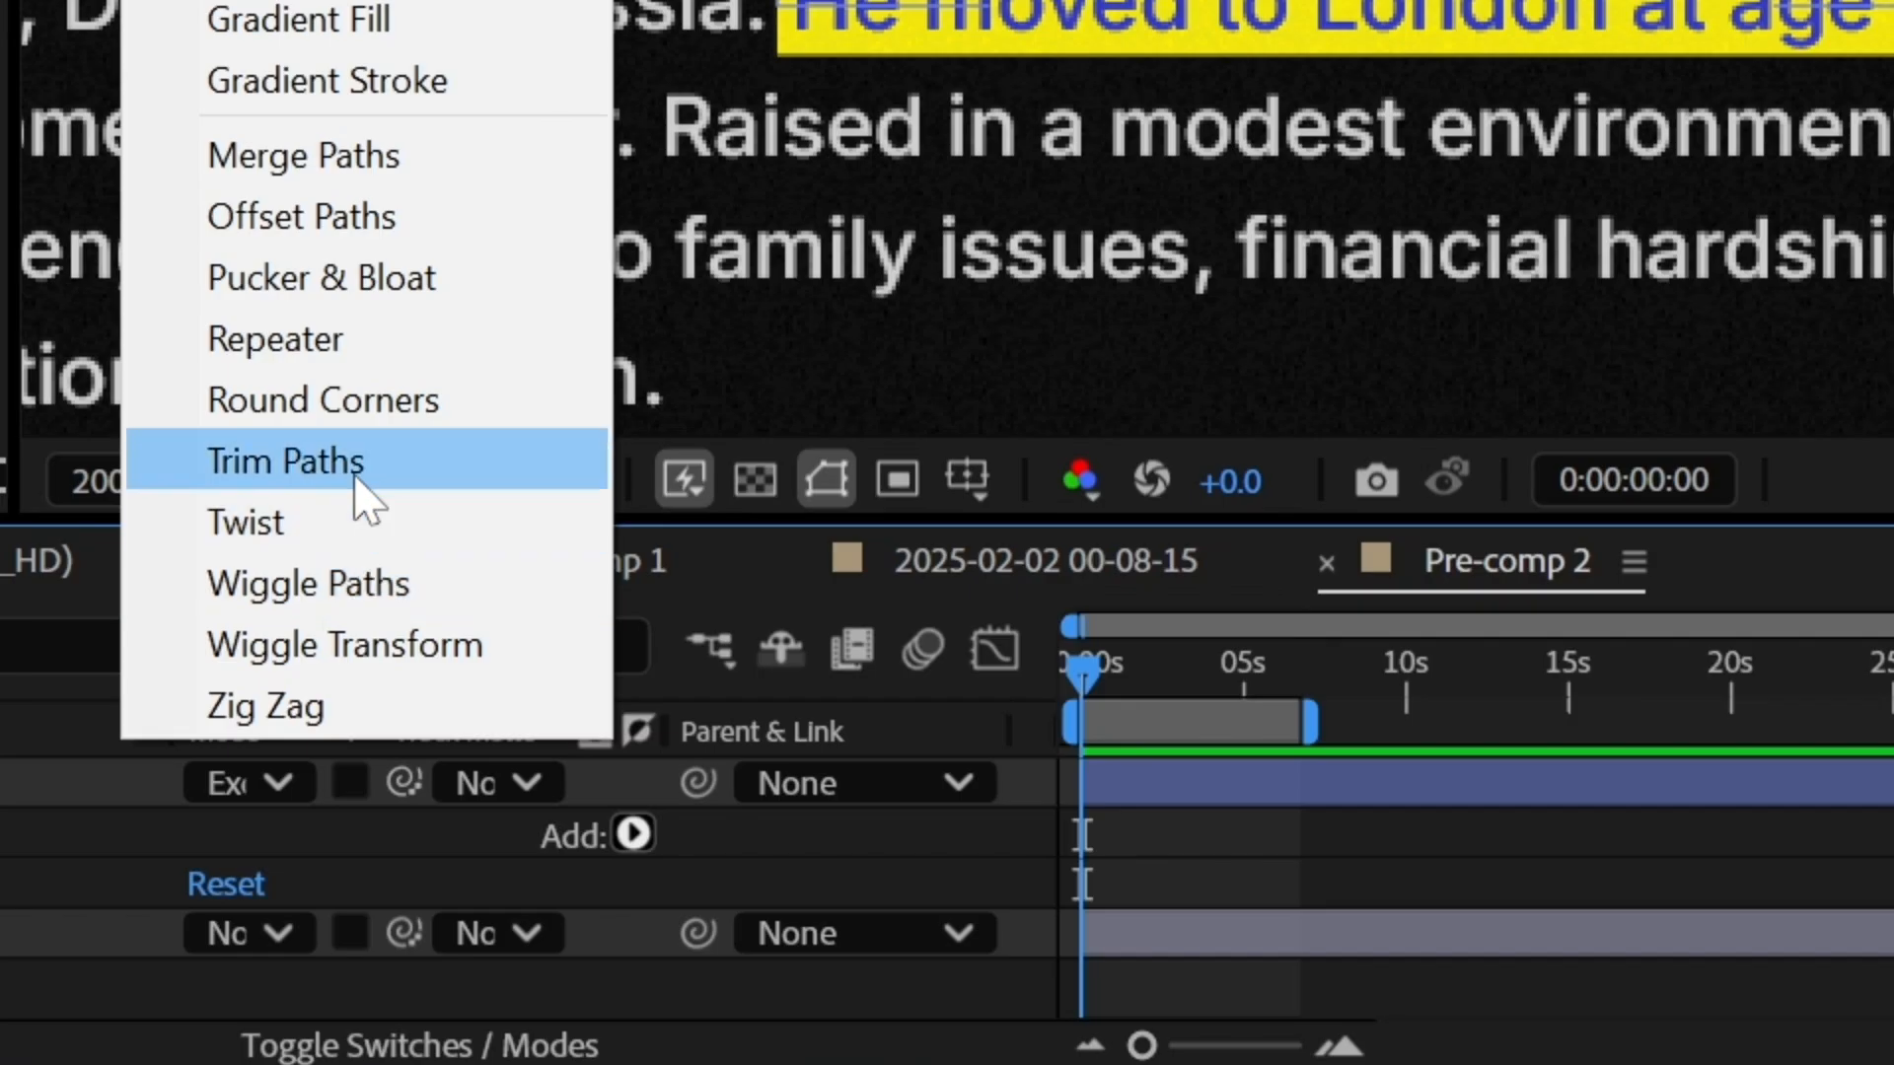
pyautogui.click(655, 766)
pyautogui.click(164, 995)
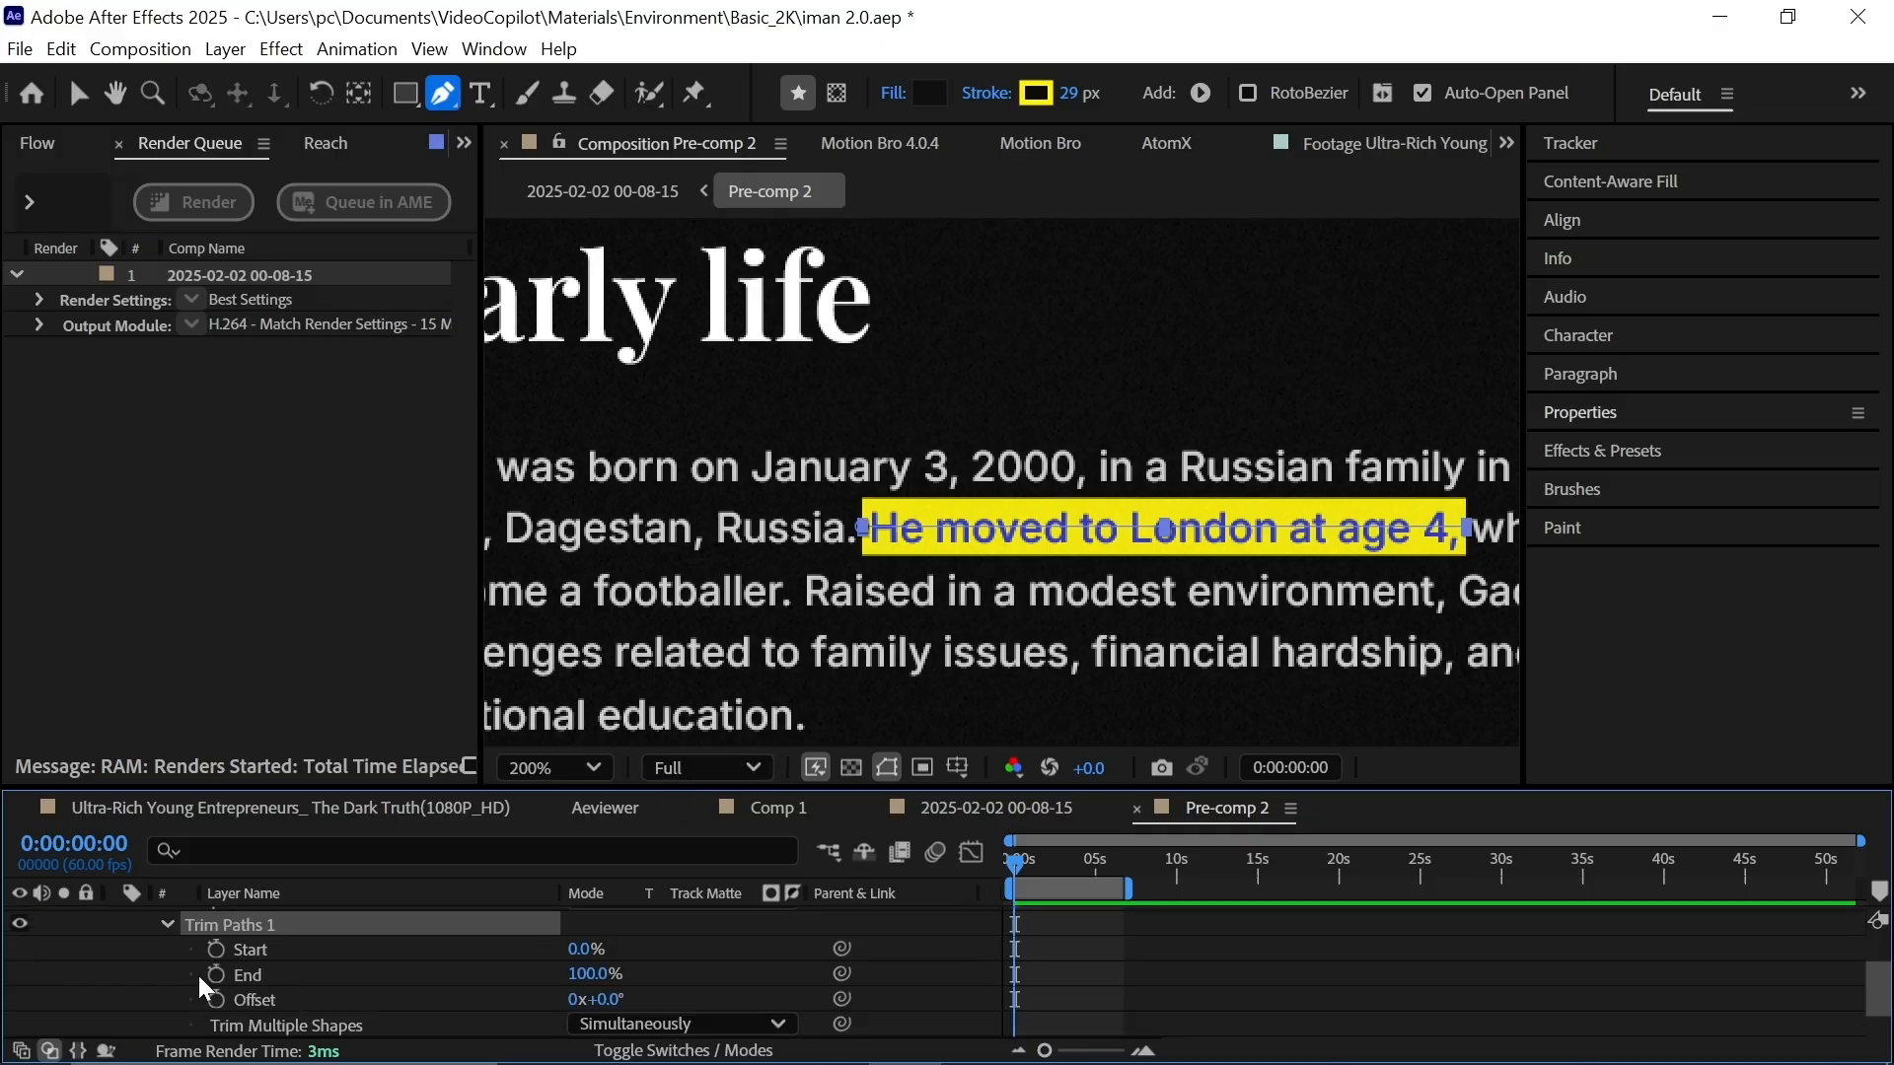
pyautogui.click(215, 974)
pyautogui.moveTo(1014, 973); pyautogui.dragTo(1123, 975)
pyautogui.moveTo(600, 976); pyautogui.dragTo(304, 975)
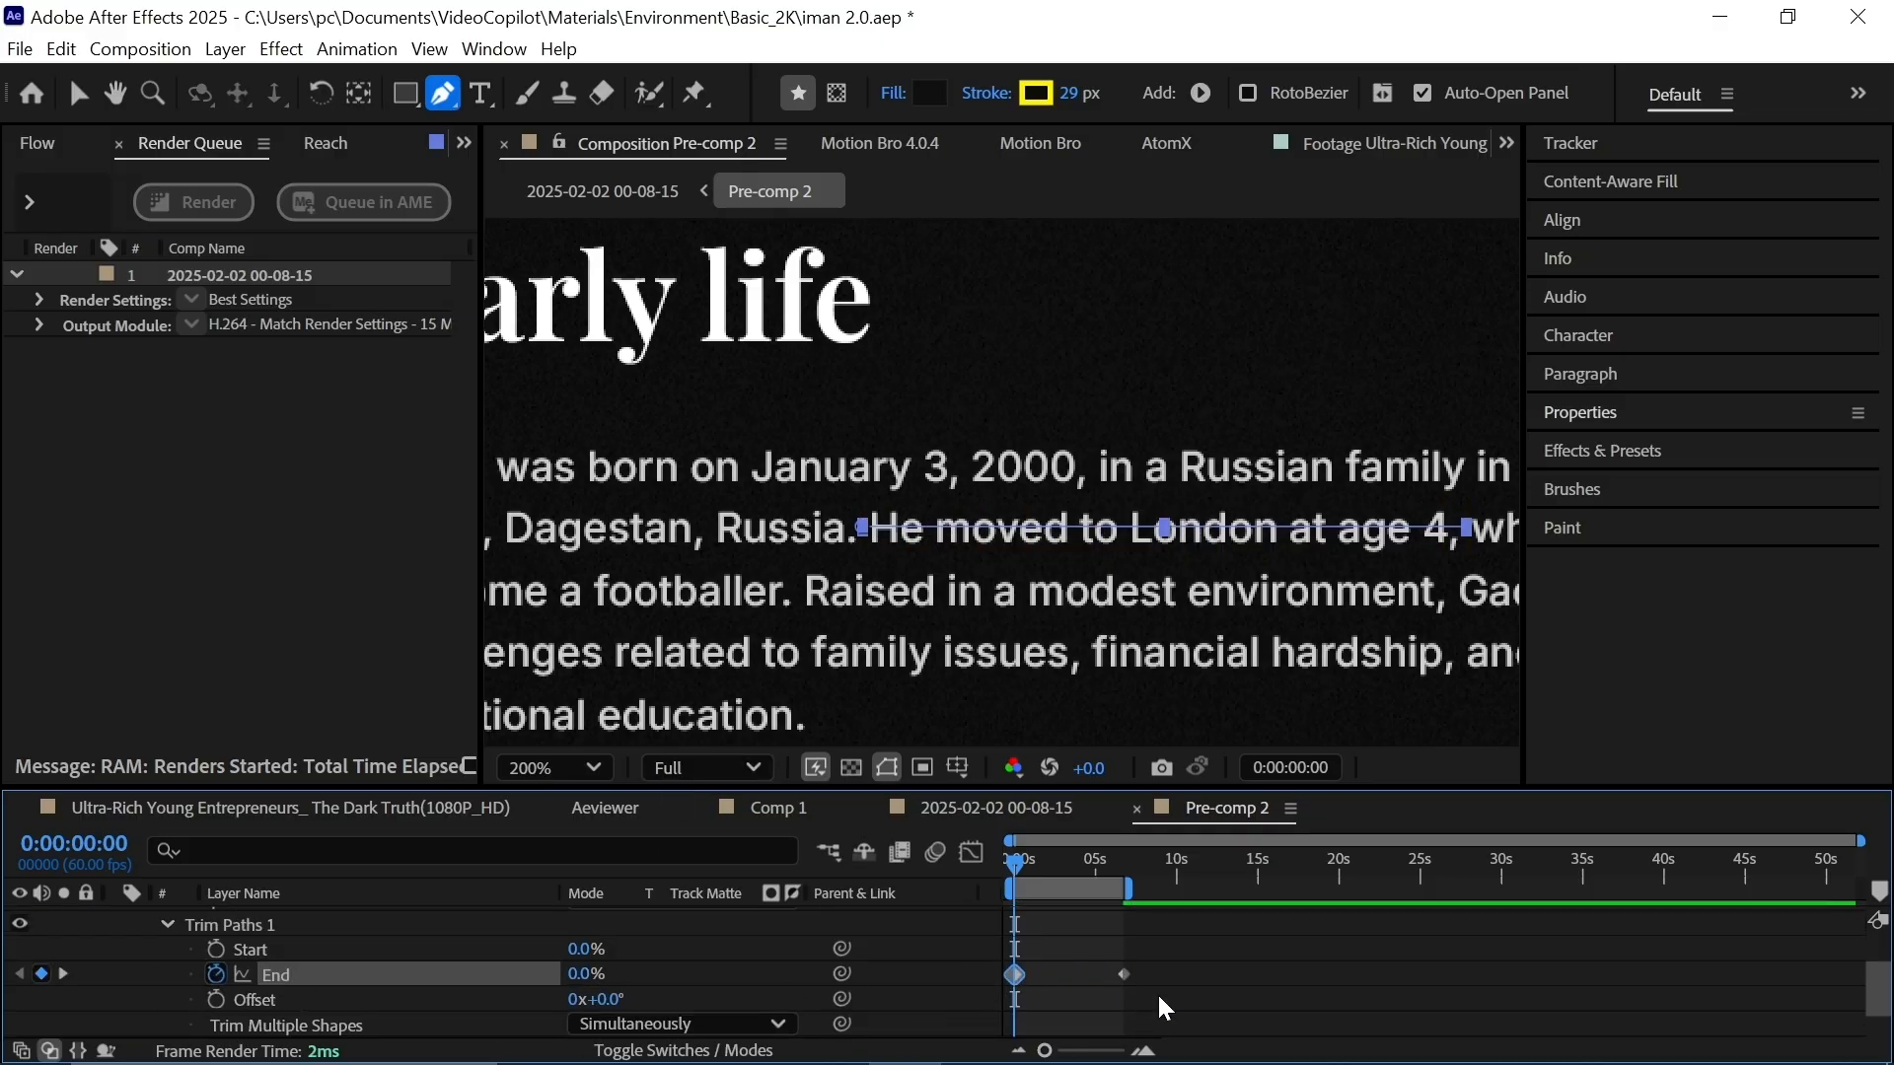
pyautogui.moveTo(1177, 958); pyautogui.dragTo(960, 975)
pyautogui.click(324, 144)
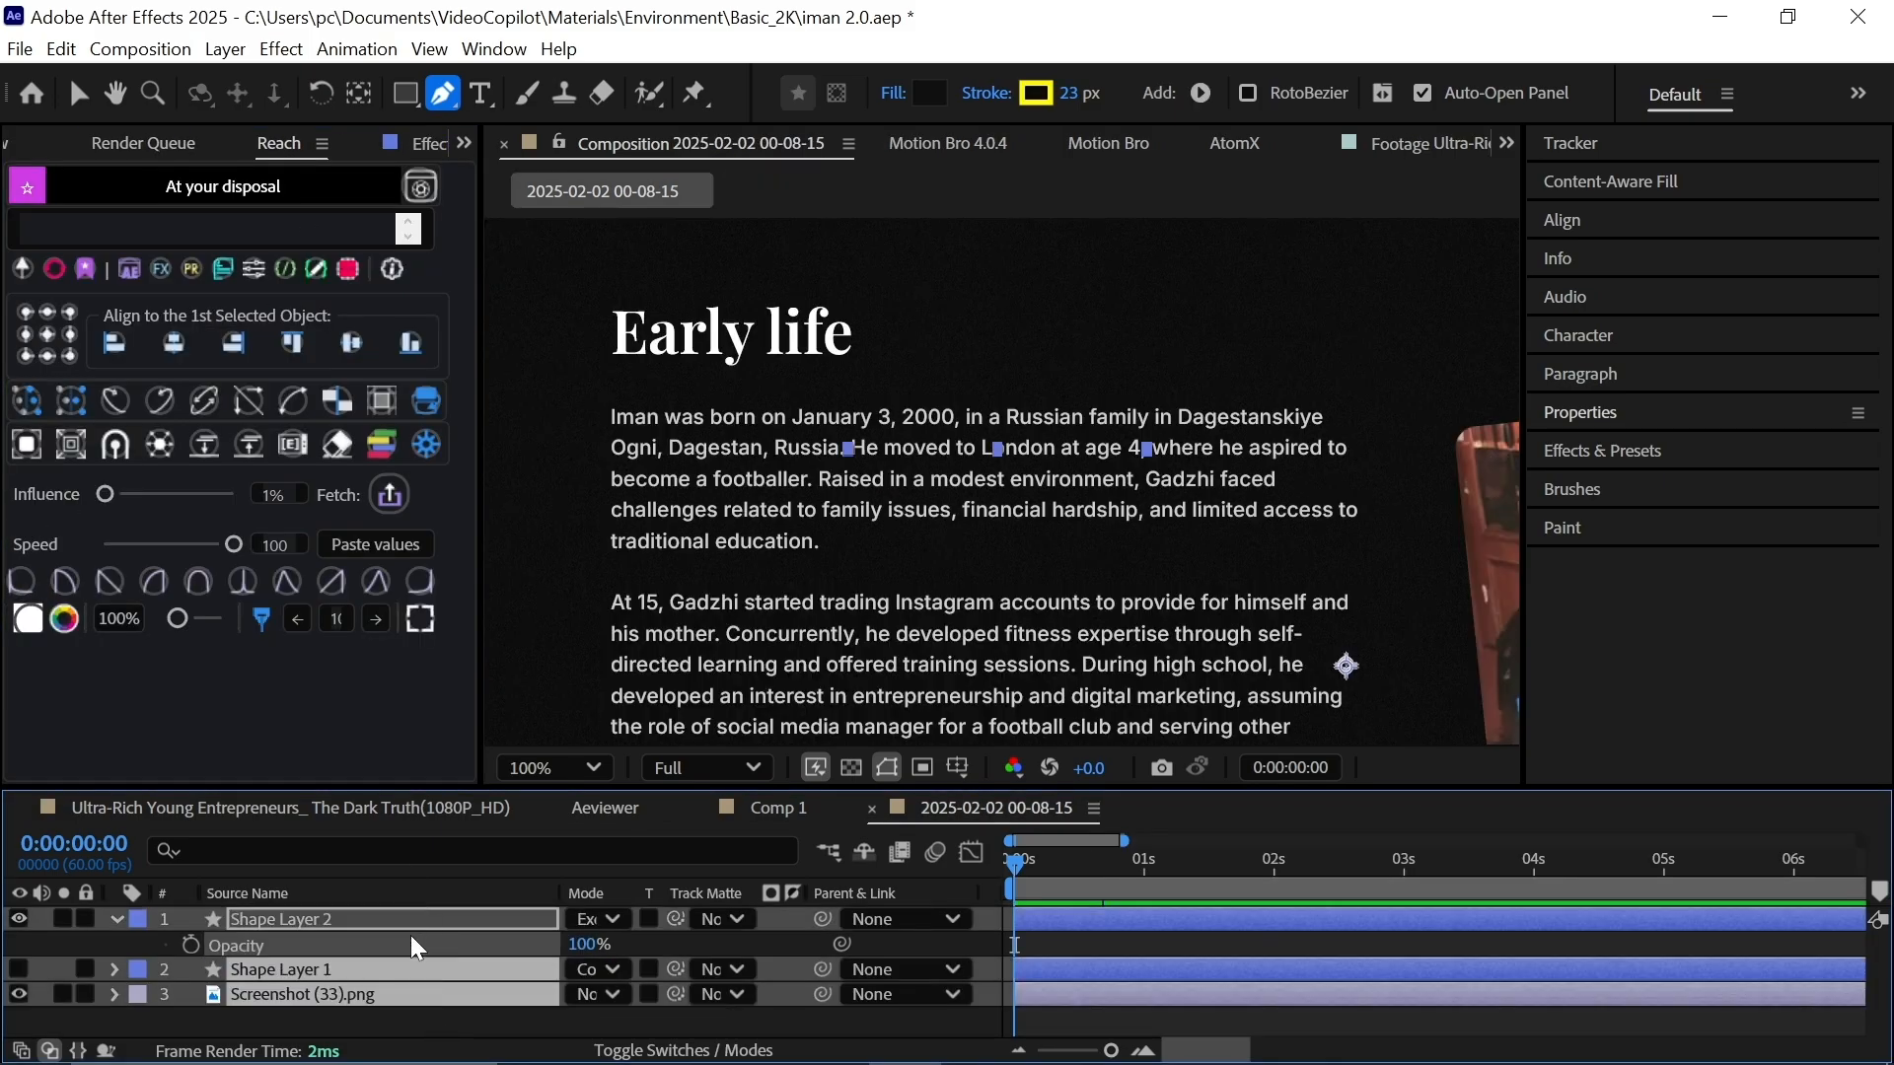
# Pre-compose the selected layers into Pre-comp 2.
pyautogui.hotkey('ctrl', 'shift', 'c')
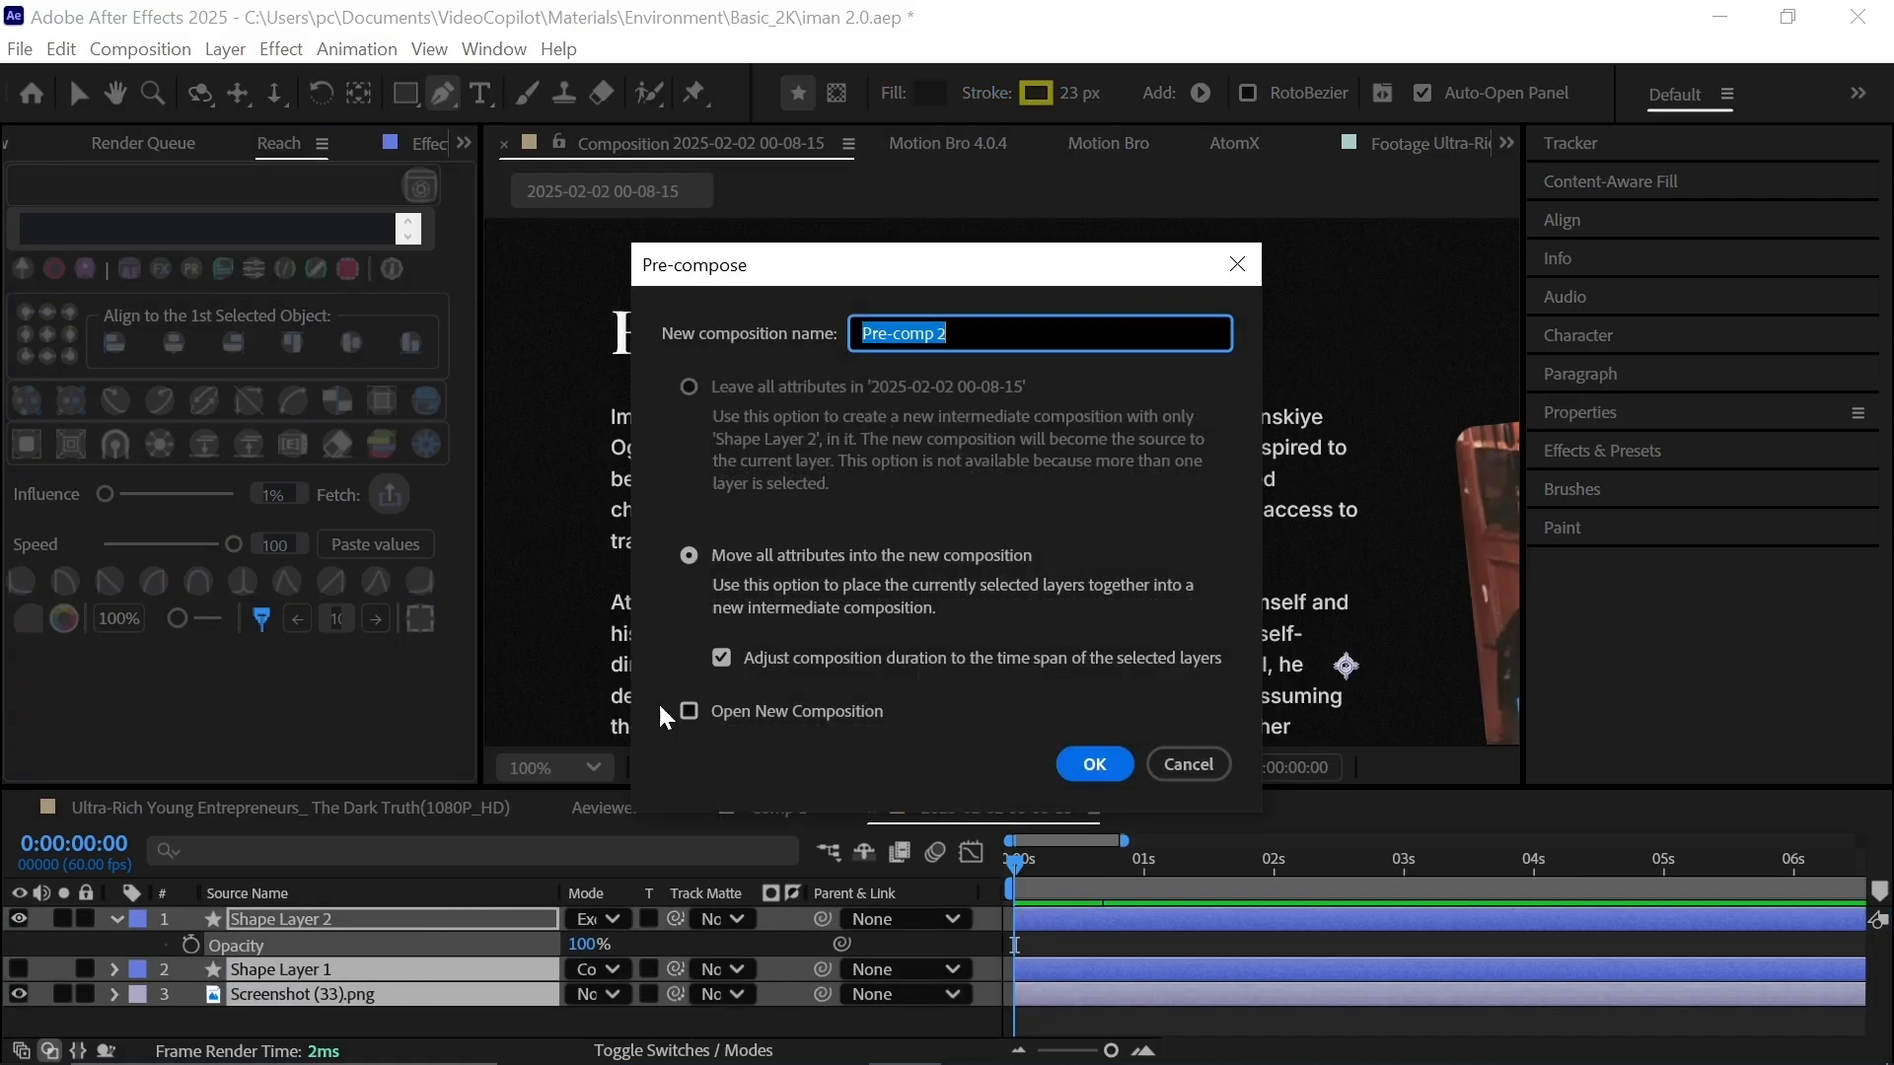
pyautogui.press('Return')
pyautogui.click(521, 918)
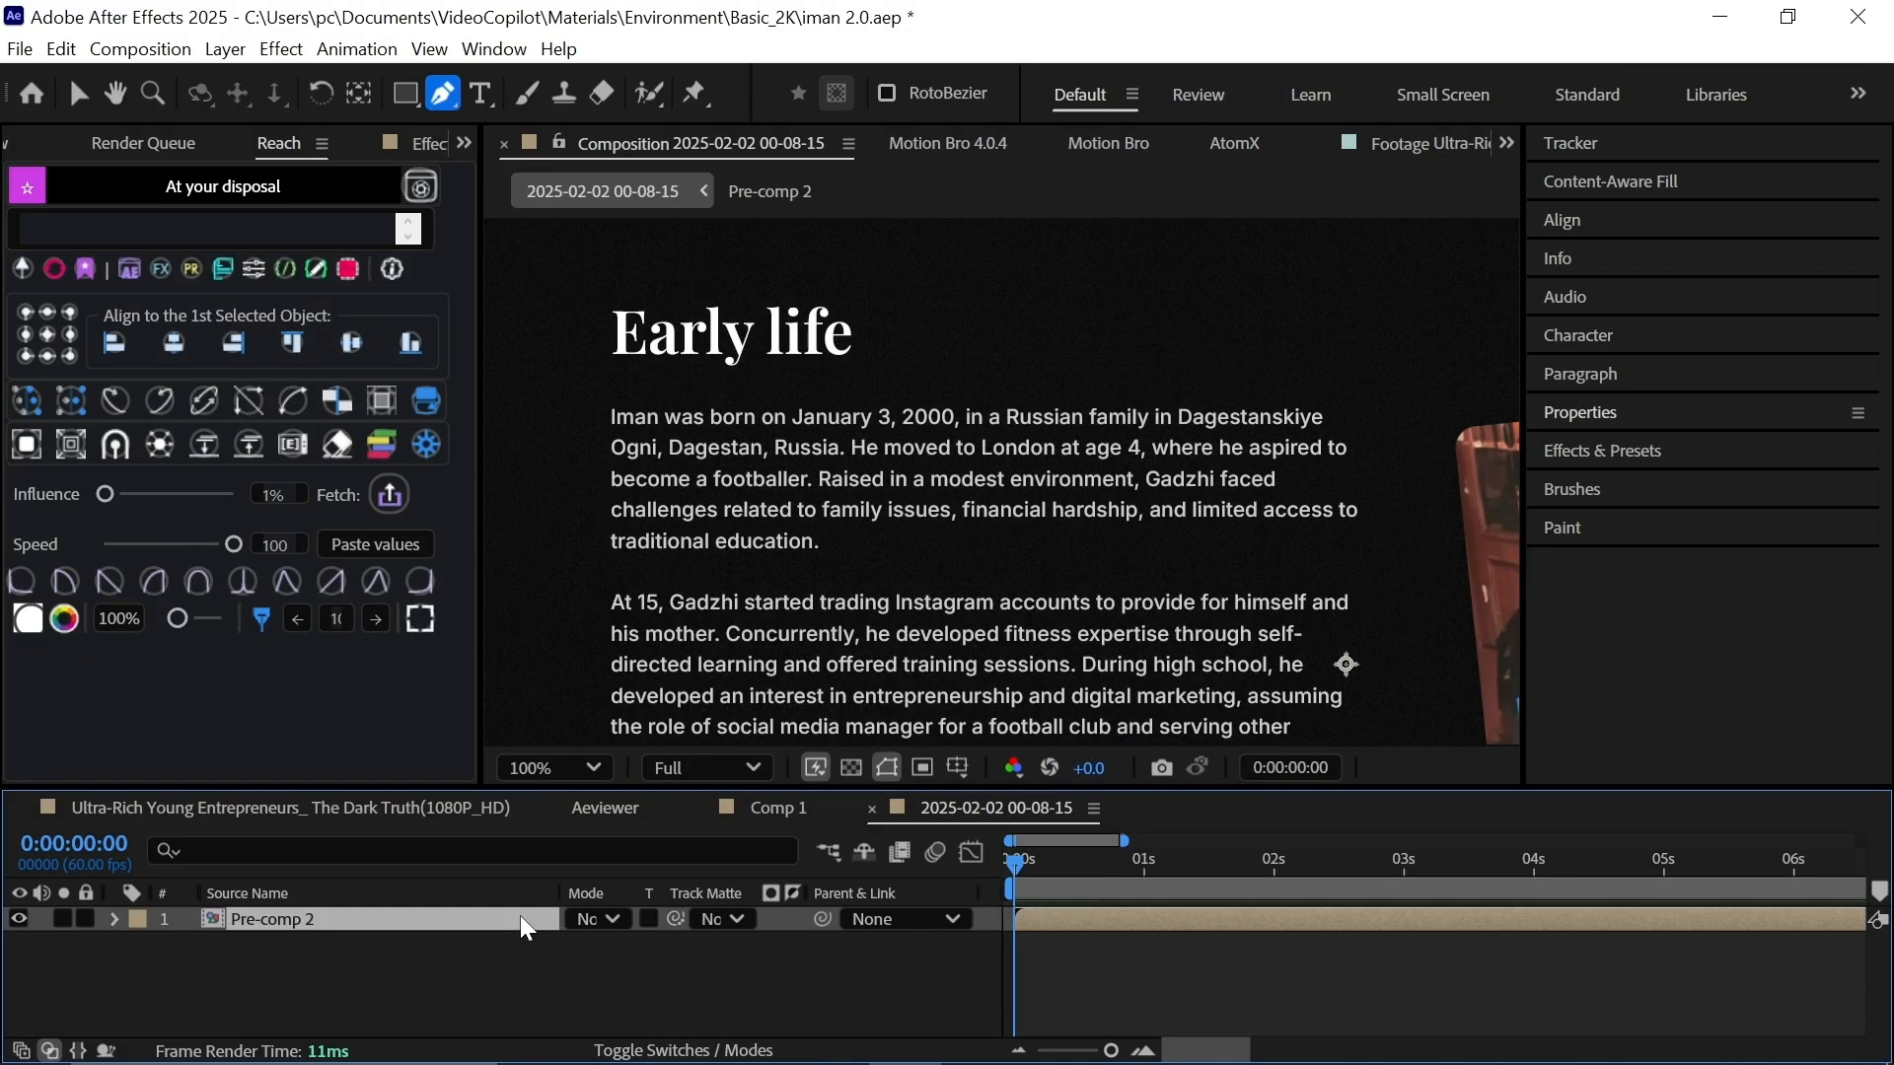
# Make Pre-comp 2 a 3D layer, push it back in depth and tilt its orientation.
pyautogui.press('F4')
pyautogui.click(737, 921)
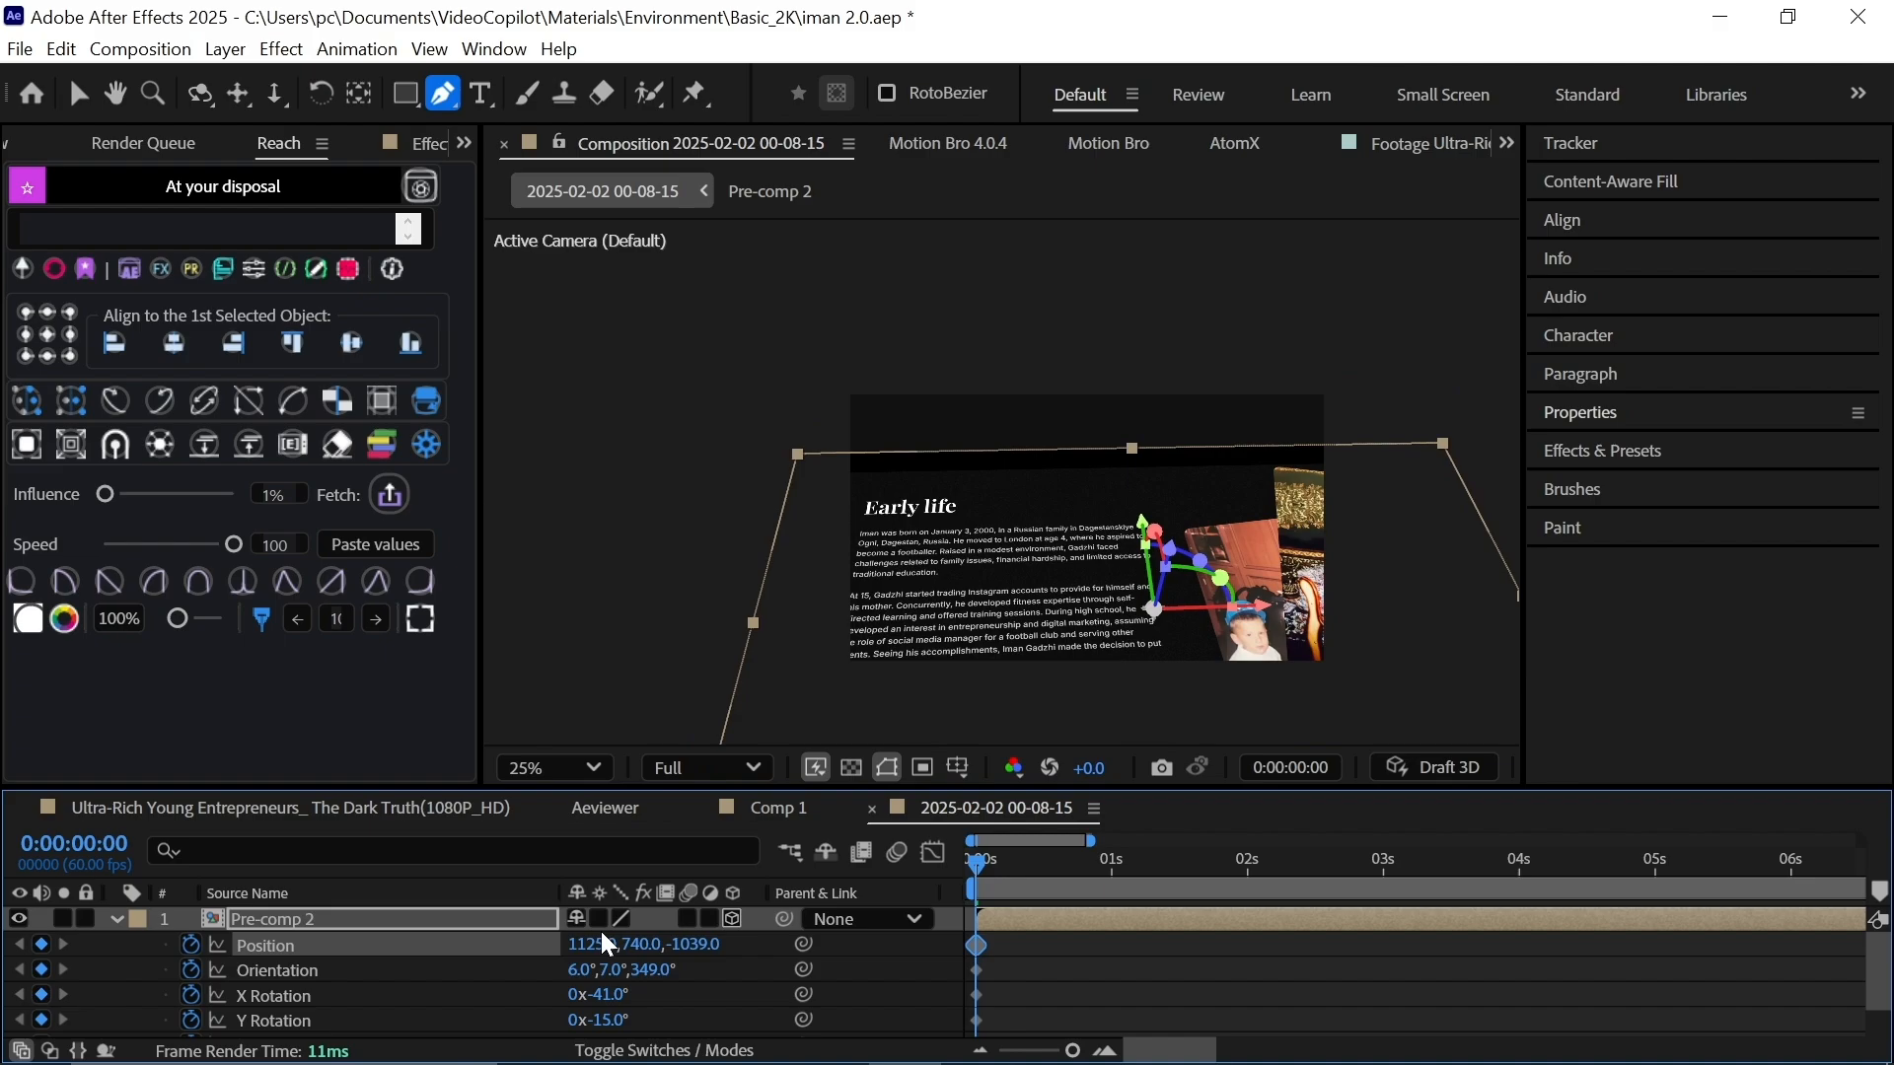
pyautogui.moveTo(606, 944); pyautogui.dragTo(716, 944)
pyautogui.moveTo(655, 971); pyautogui.dragTo(605, 970)
pyautogui.moveTo(657, 971); pyautogui.dragTo(664, 971)
pyautogui.scroll(1, 1113, 514)
pyautogui.press('h')
pyautogui.moveTo(1113, 641); pyautogui.dragTo(1112, 431)
# Reduce the article's X tilt, rotate it slightly on Z, and scrub to check the motion.
pyautogui.moveTo(663, 970); pyautogui.dragTo(620, 973)
pyautogui.moveTo(581, 971); pyautogui.dragTo(570, 970)
pyautogui.moveTo(976, 863); pyautogui.dragTo(1244, 864)
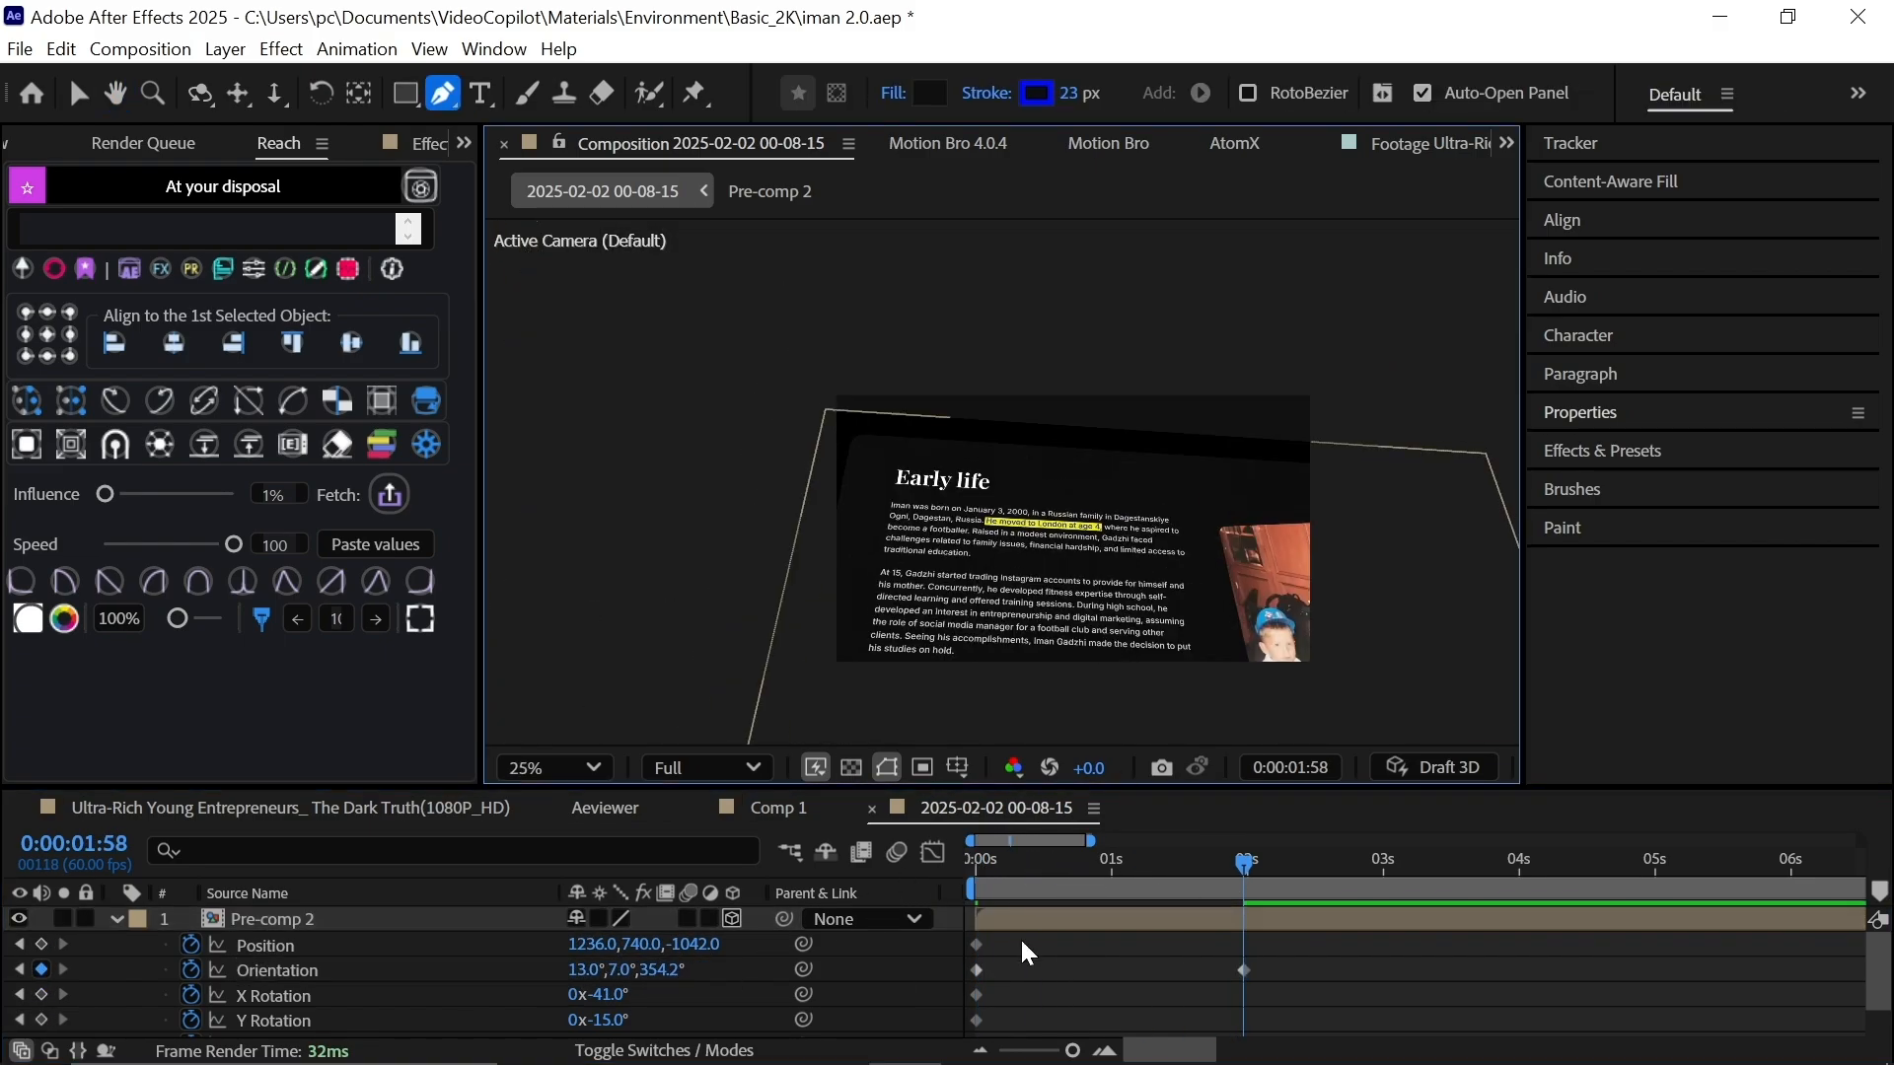
pyautogui.press('space')
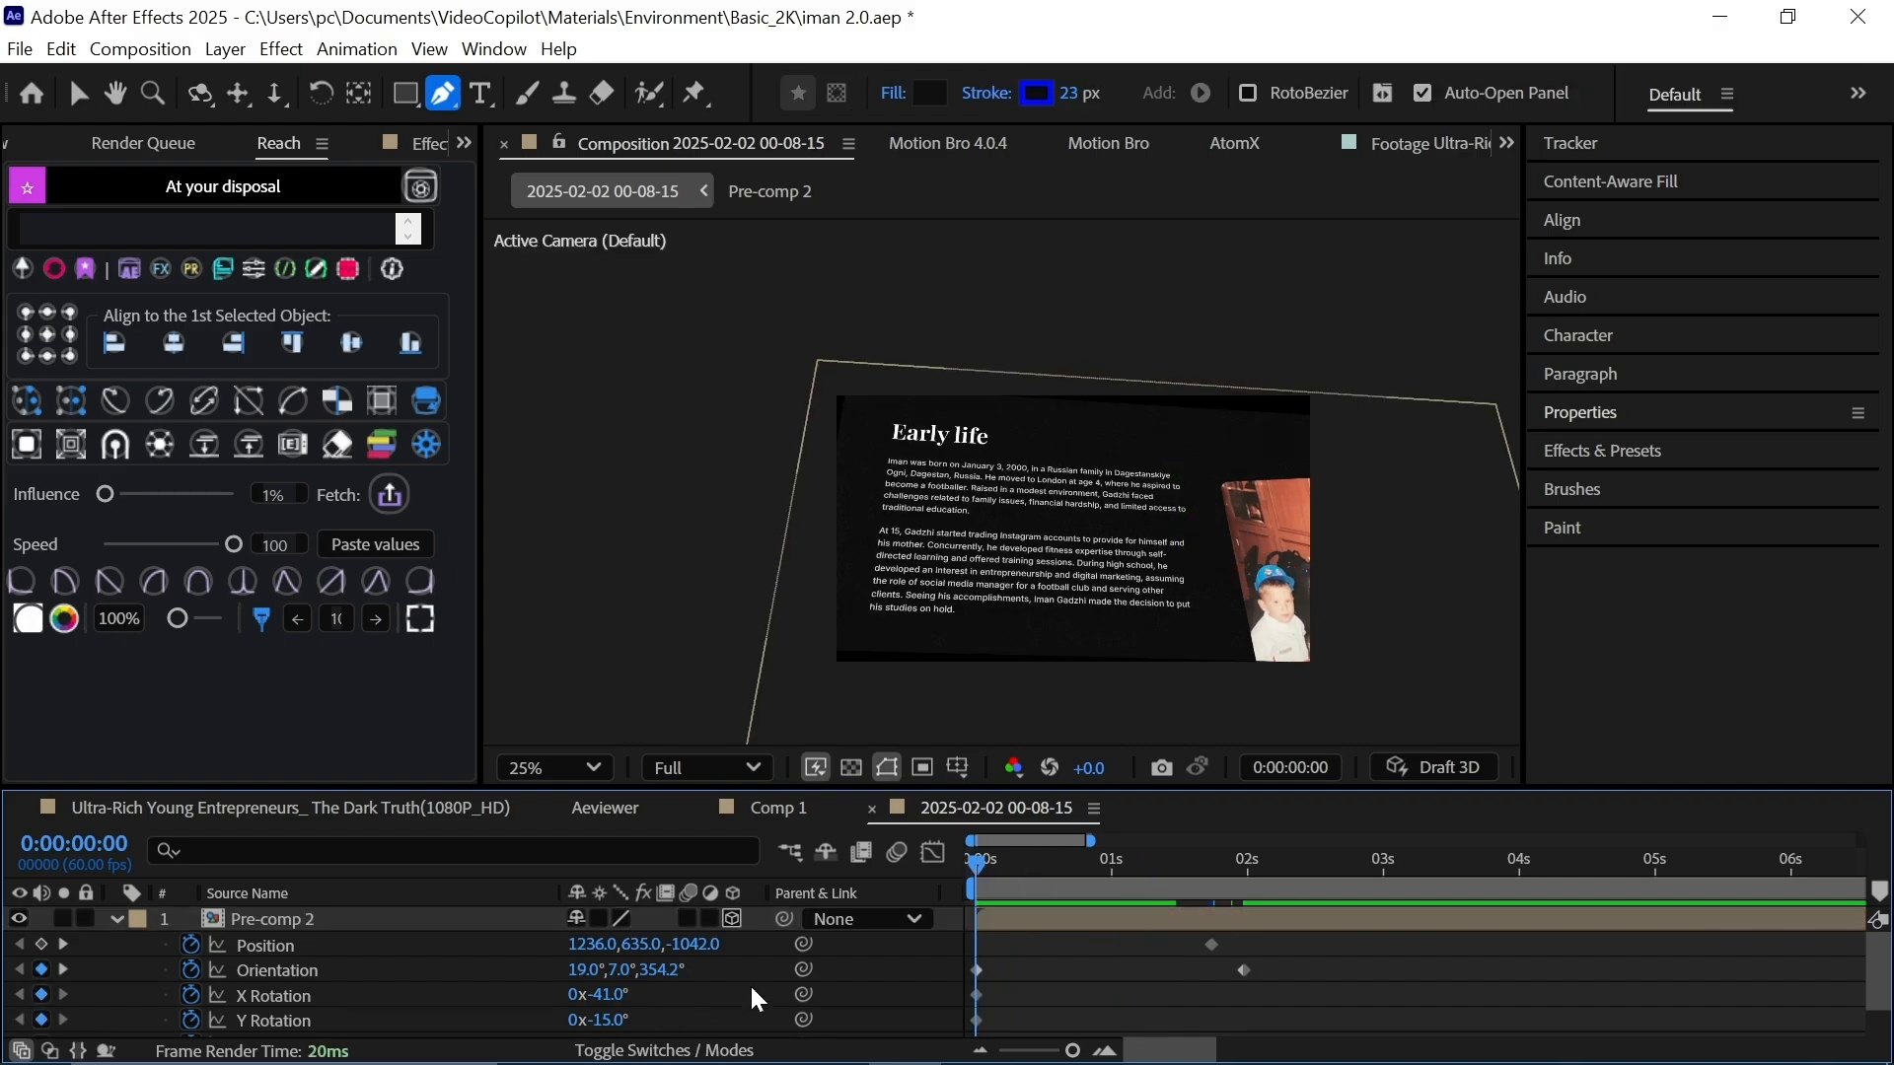
pyautogui.scroll(-1, 752, 997)
pyautogui.moveTo(618, 975); pyautogui.dragTo(607, 975)
pyautogui.moveTo(612, 999); pyautogui.dragTo(601, 998)
pyautogui.moveTo(975, 863); pyautogui.dragTo(1243, 863)
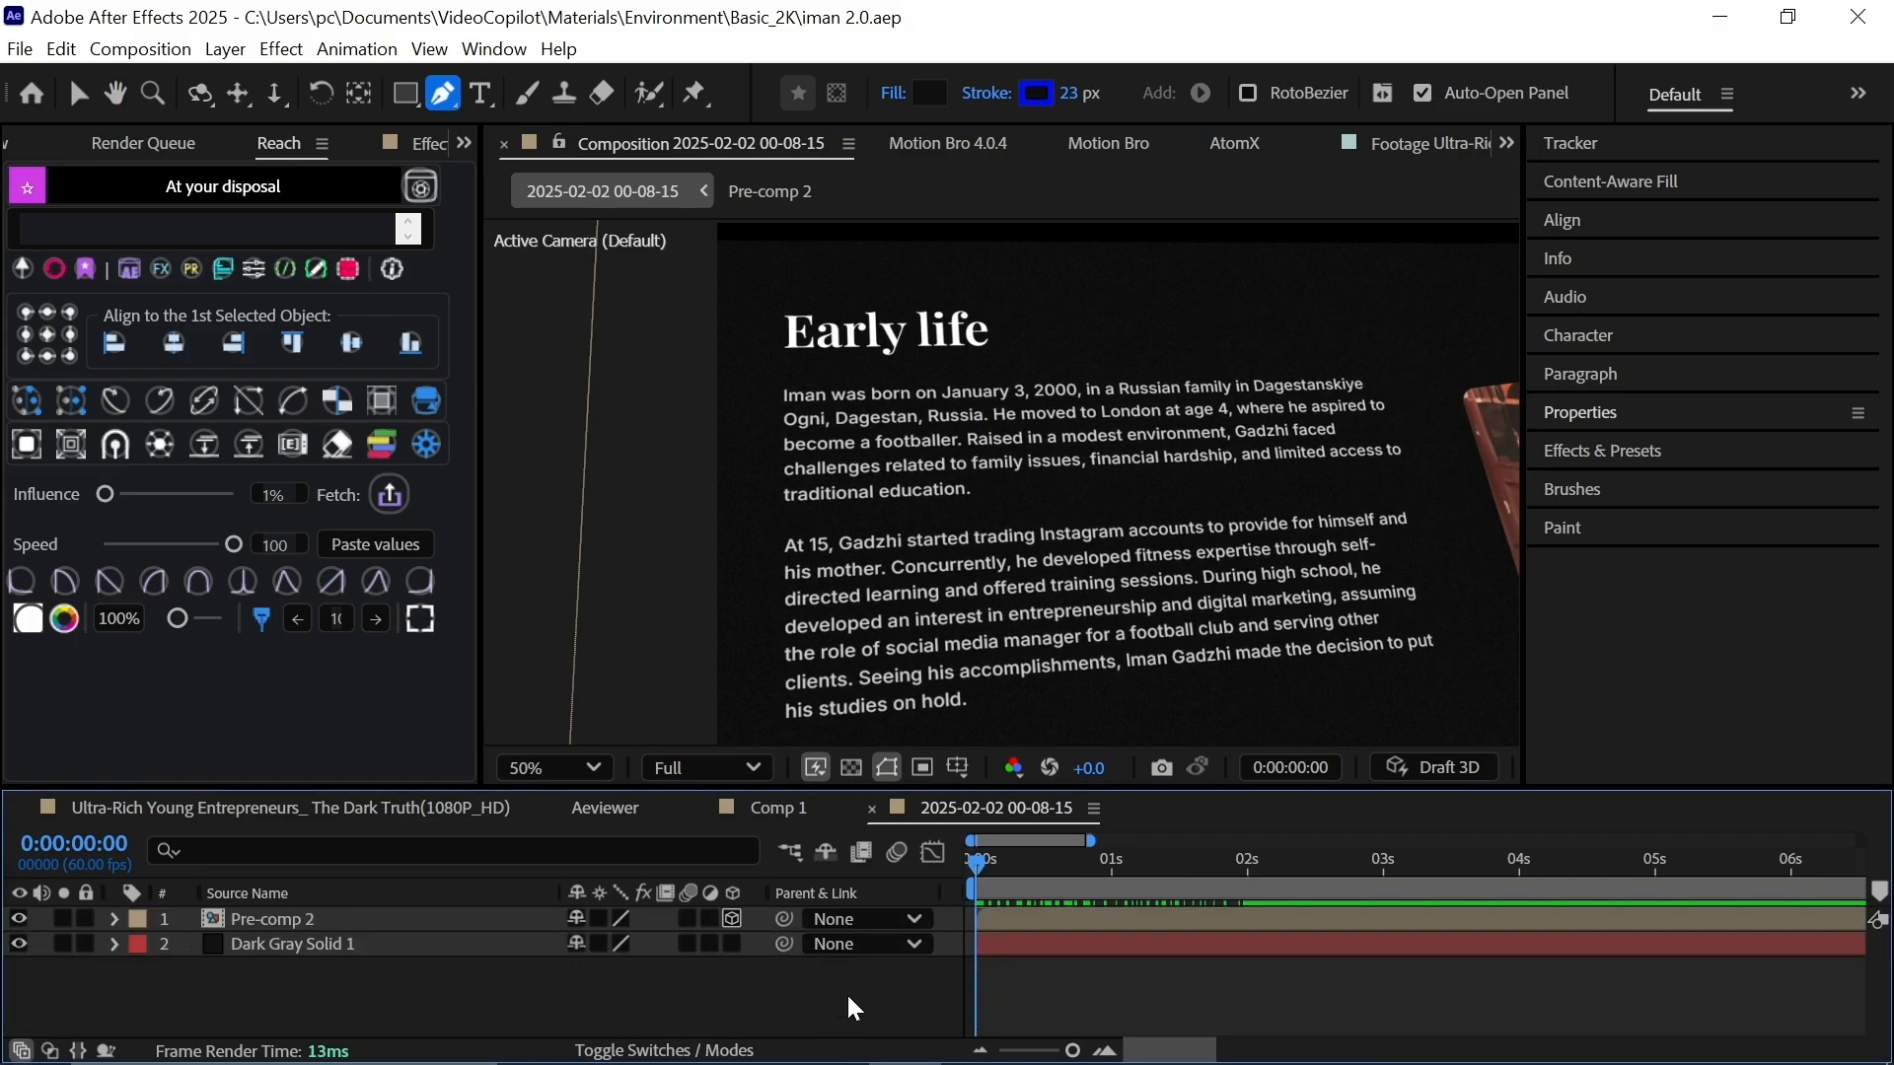
# Add Camera 1 to the composition and turn on its Depth of Field.
pyautogui.rightClick(853, 1006)
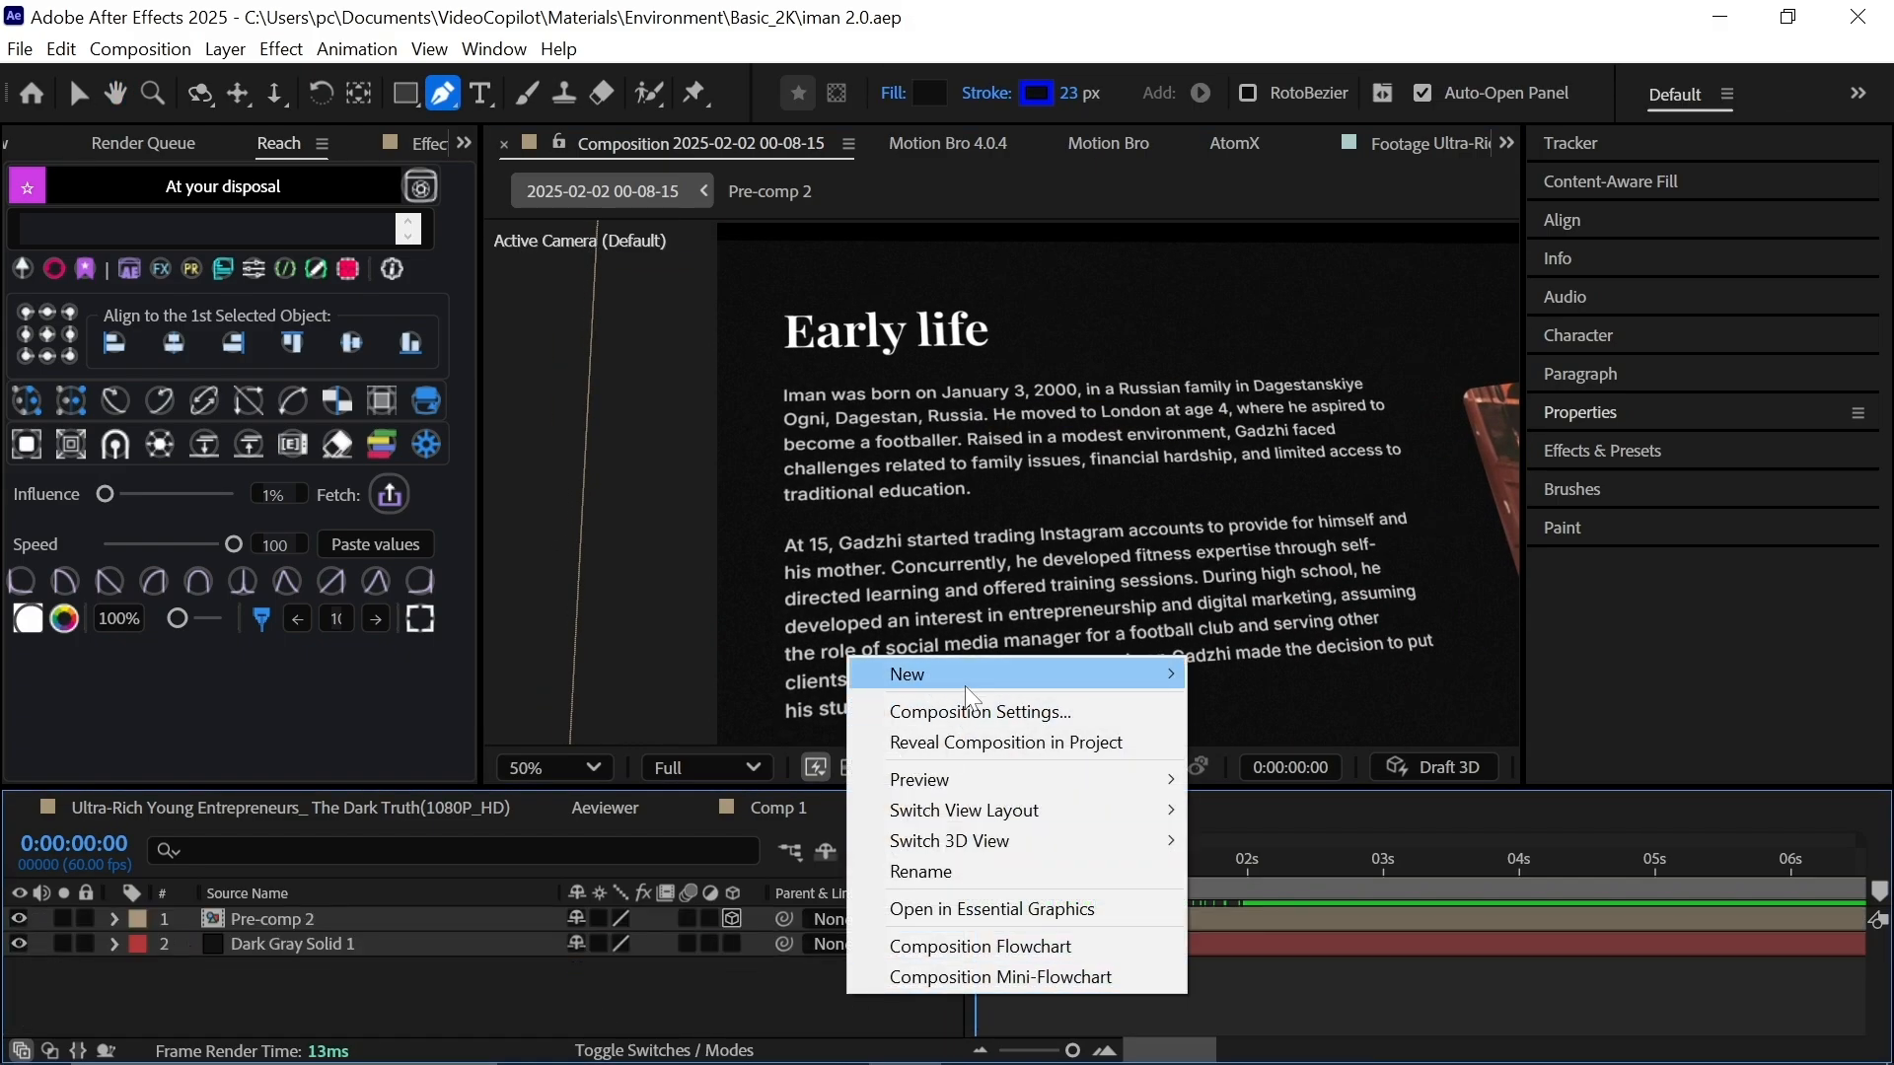
pyautogui.moveTo(1134, 674)
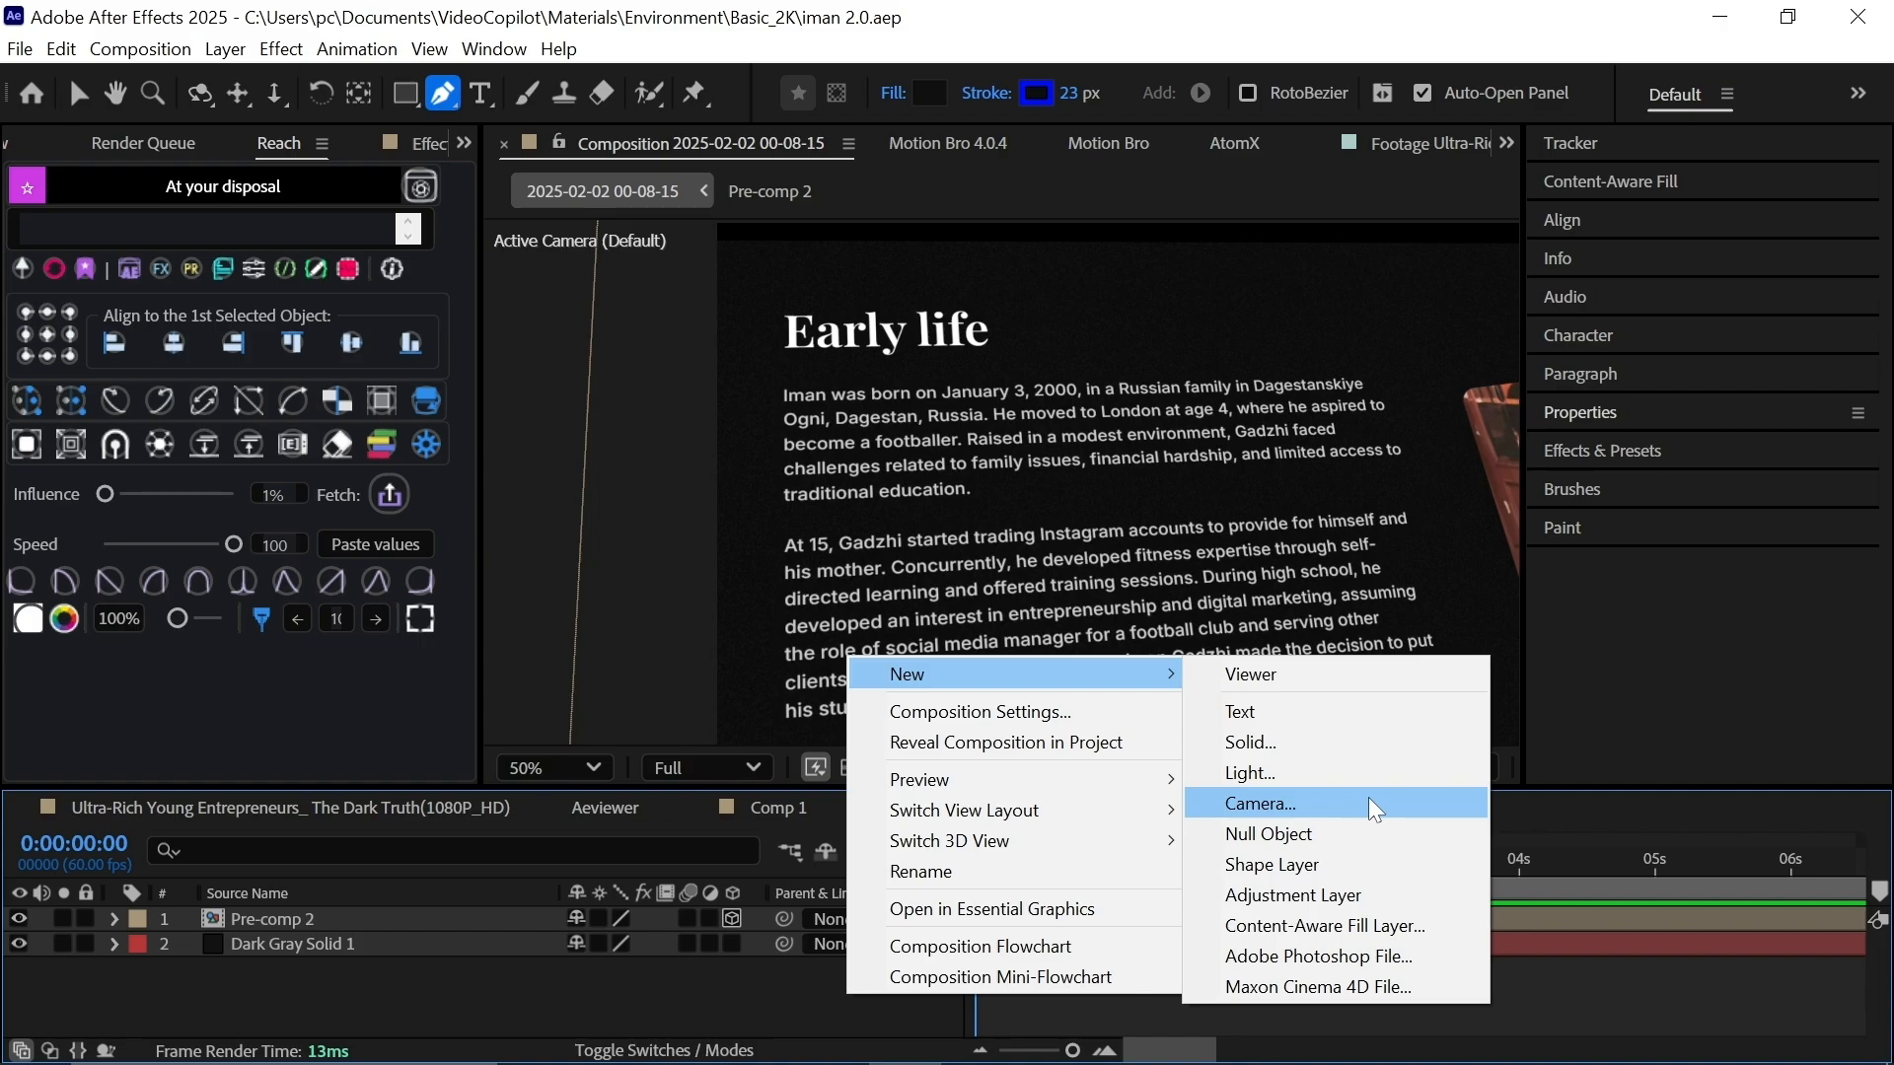
pyautogui.click(1375, 809)
pyautogui.click(1312, 849)
pyautogui.click(116, 918)
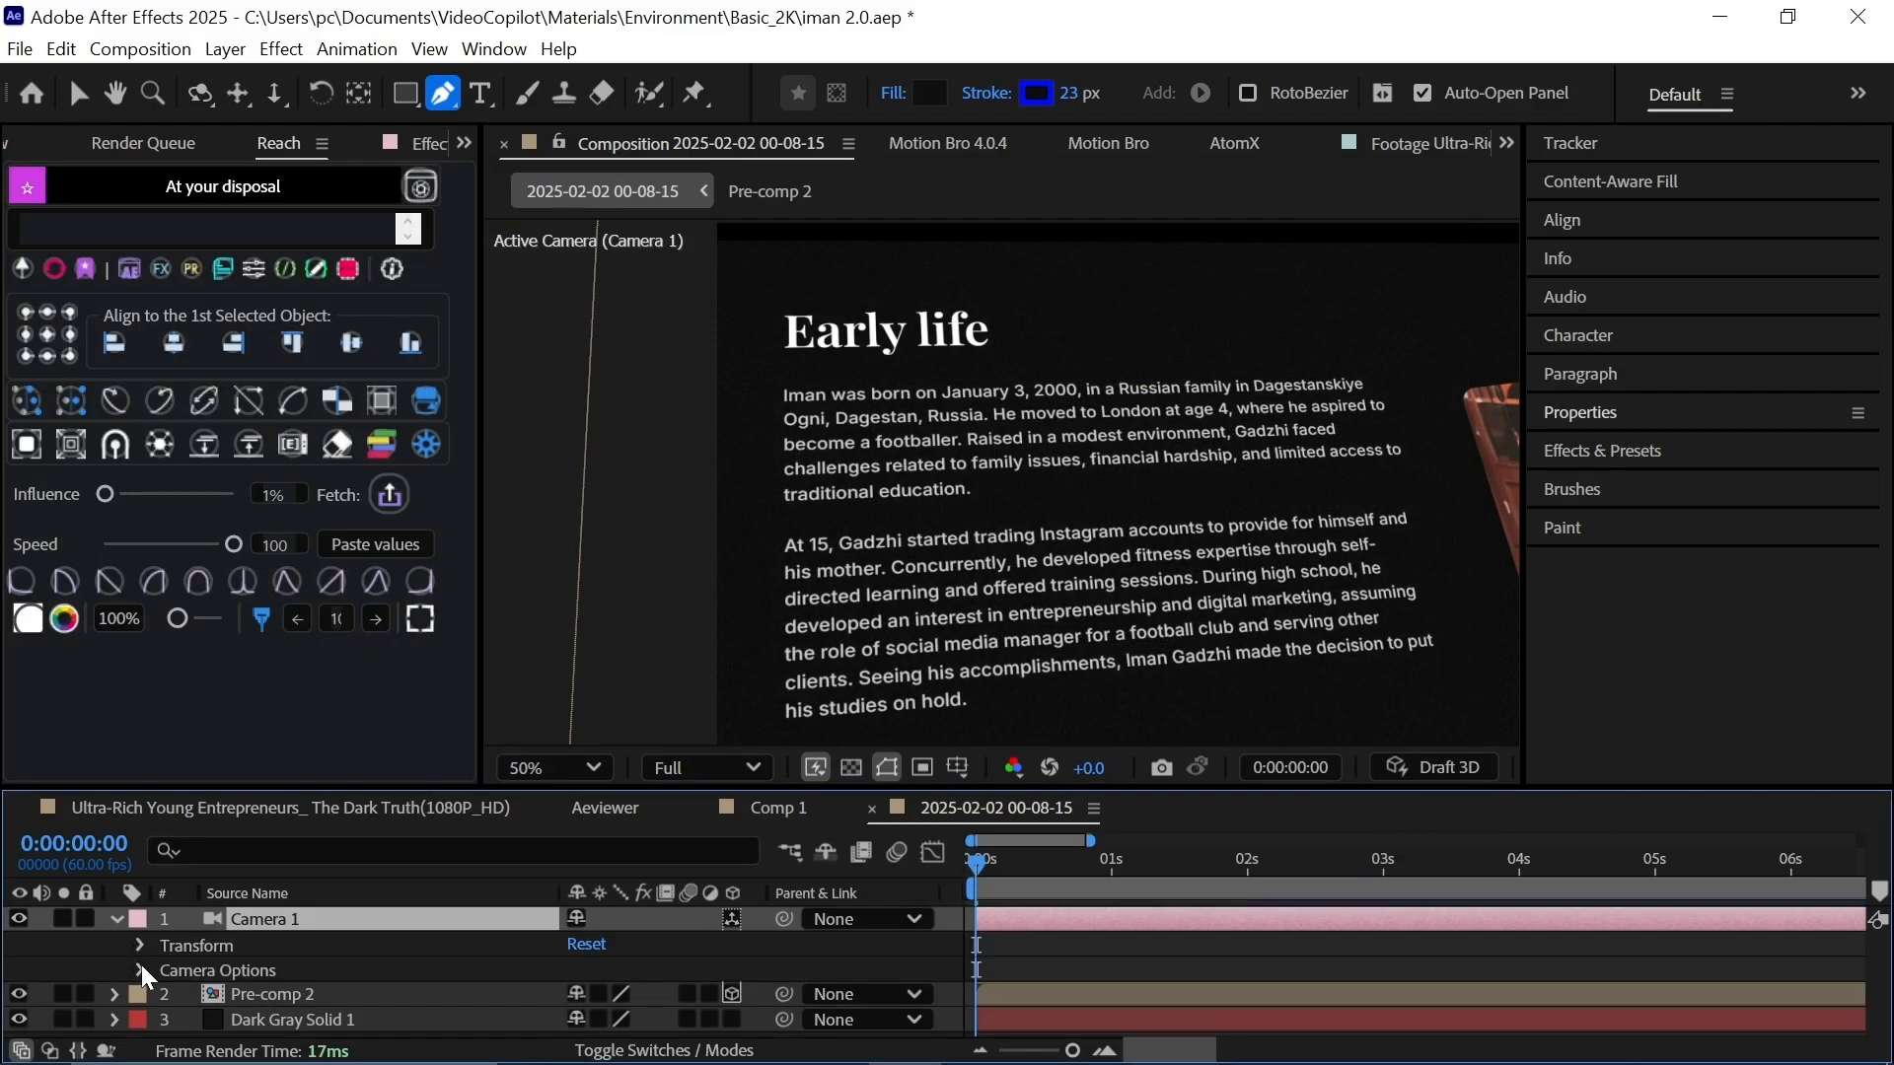
pyautogui.click(140, 969)
pyautogui.click(576, 1020)
pyautogui.click(402, 1015)
# Raise the aperture and keyframe Focus Distance from about 1598 to 1658 at 2s.
pyautogui.scroll(-1, 400, 1003)
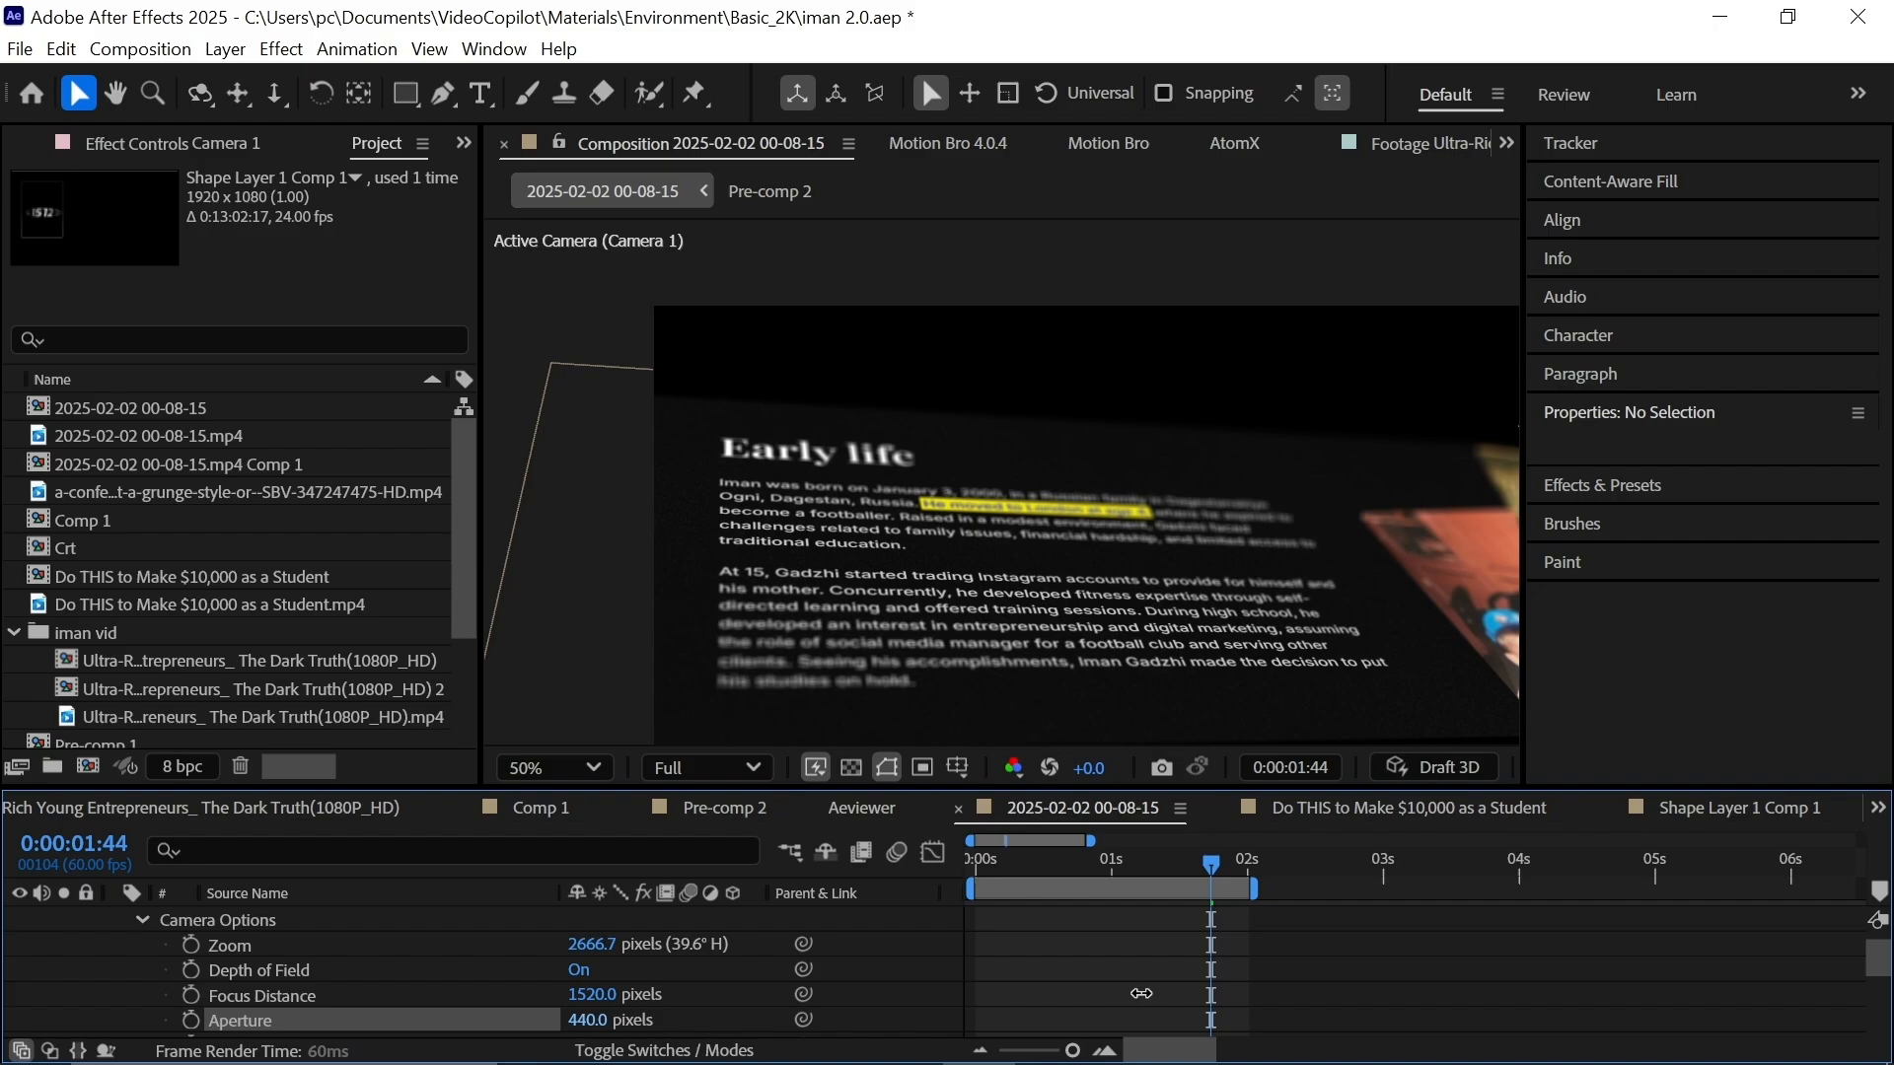
pyautogui.moveTo(1141, 993); pyautogui.dragTo(1687, 908)
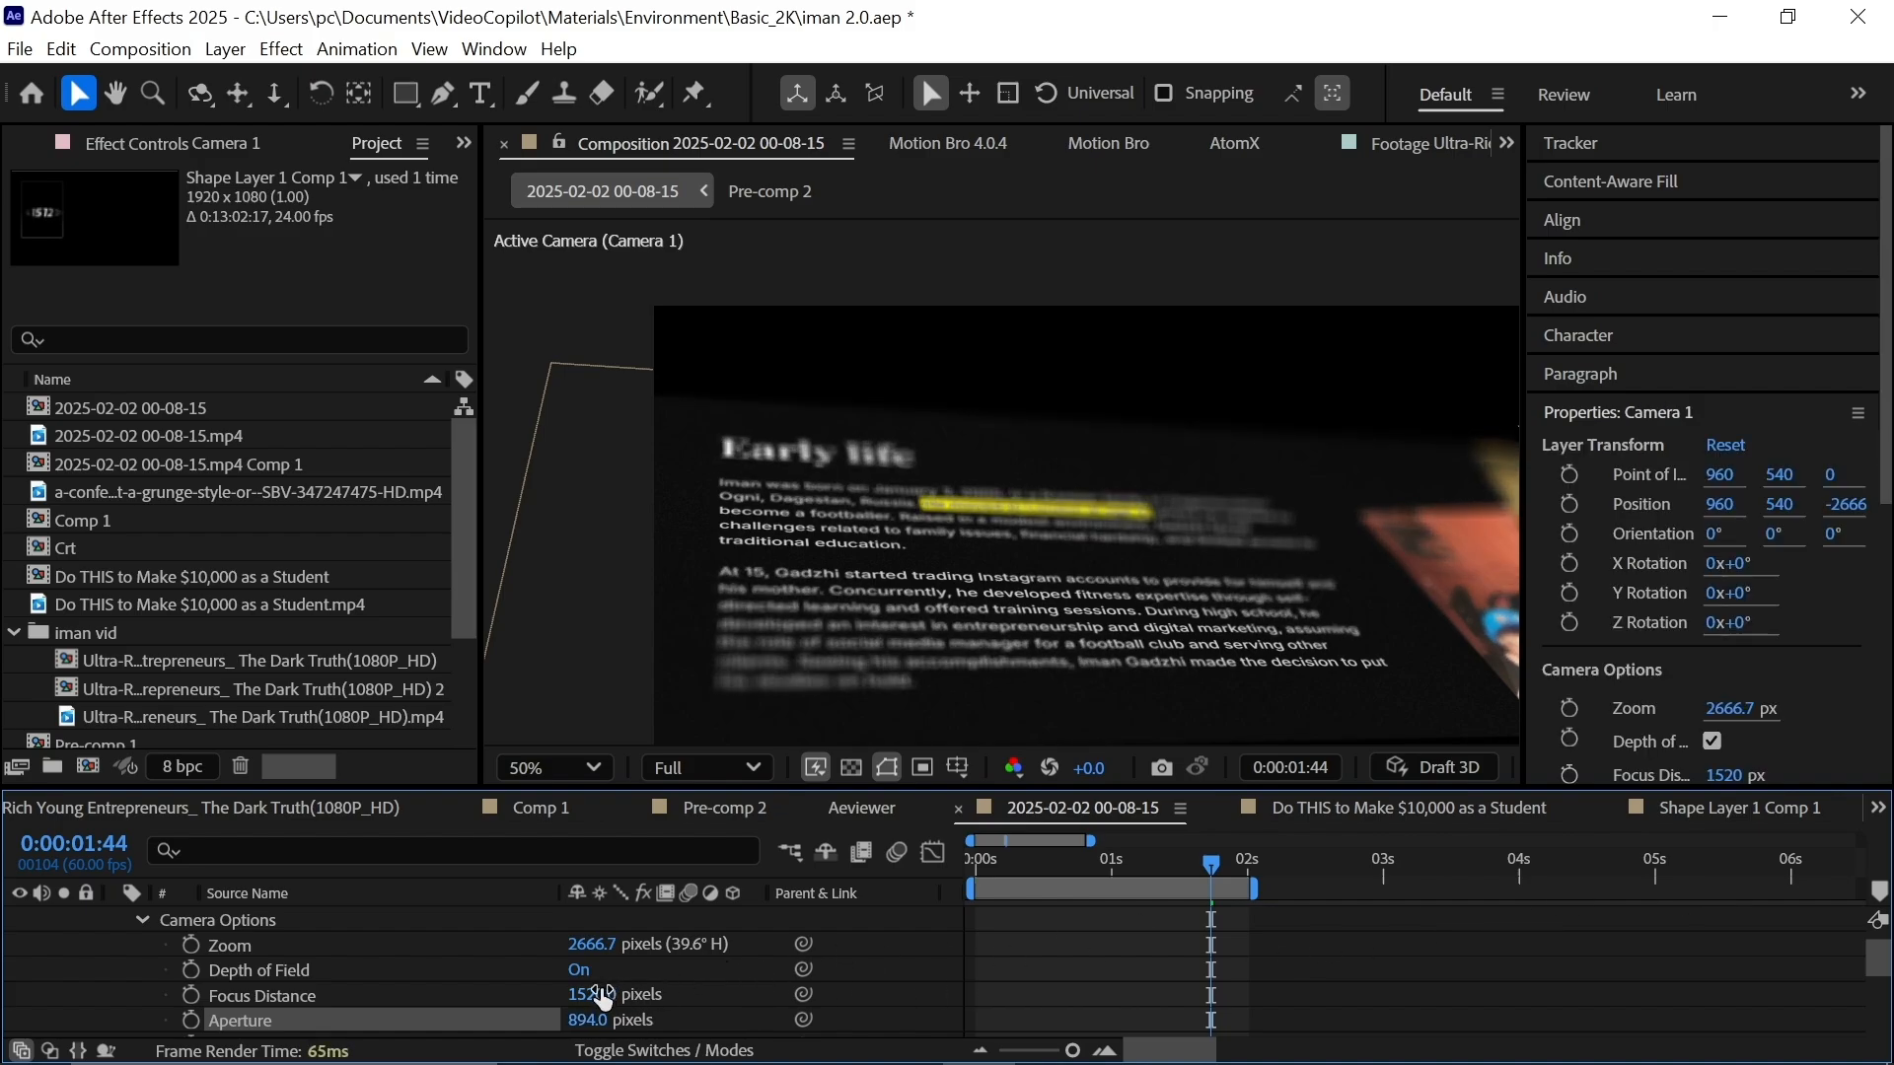
pyautogui.moveTo(603, 998); pyautogui.dragTo(715, 961)
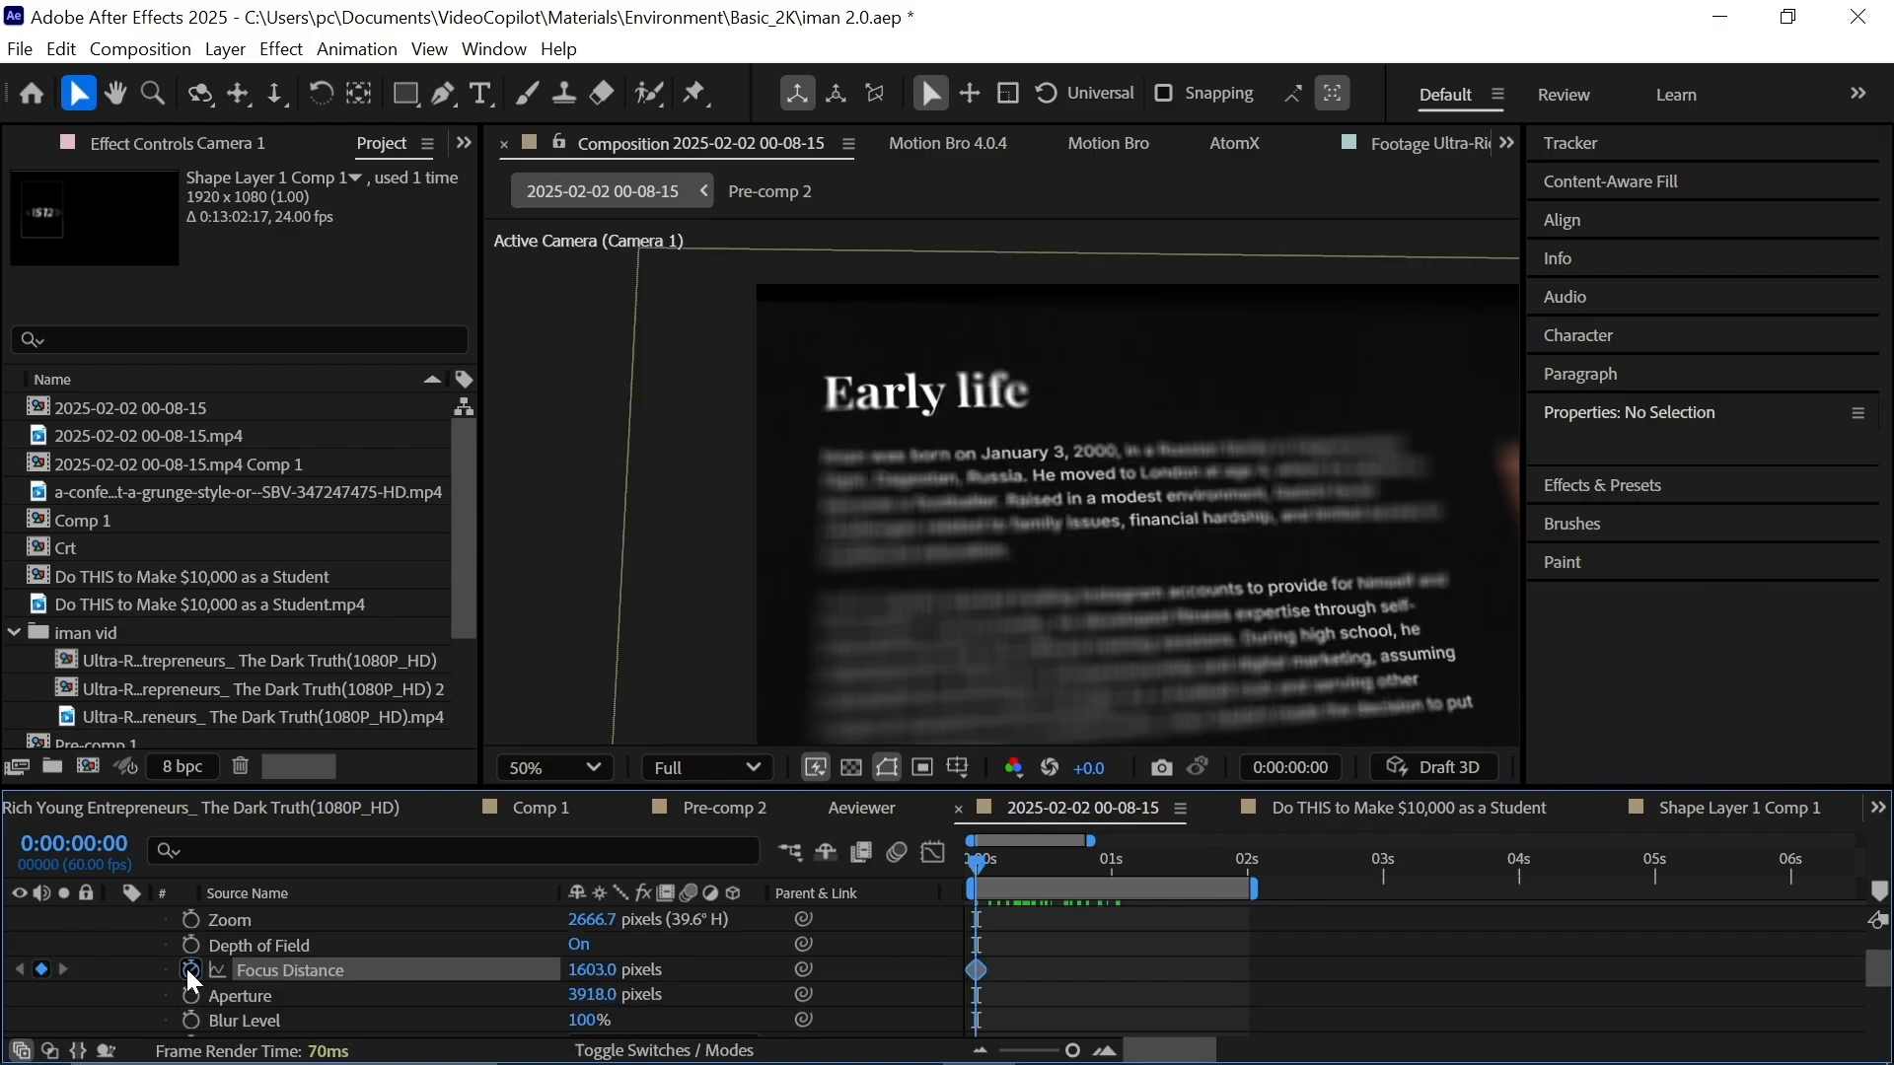
pyautogui.moveTo(592, 969); pyautogui.dragTo(673, 964)
pyautogui.moveTo(1248, 864); pyautogui.dragTo(914, 906)
pyautogui.press('space')
# Lower the aperture to about 1279 pixels and blend the confetti overlay in Screen mode.
pyautogui.press('space')
pyautogui.scroll(1, 1129, 600)
pyautogui.moveTo(1128, 601); pyautogui.dragTo(983, 754)
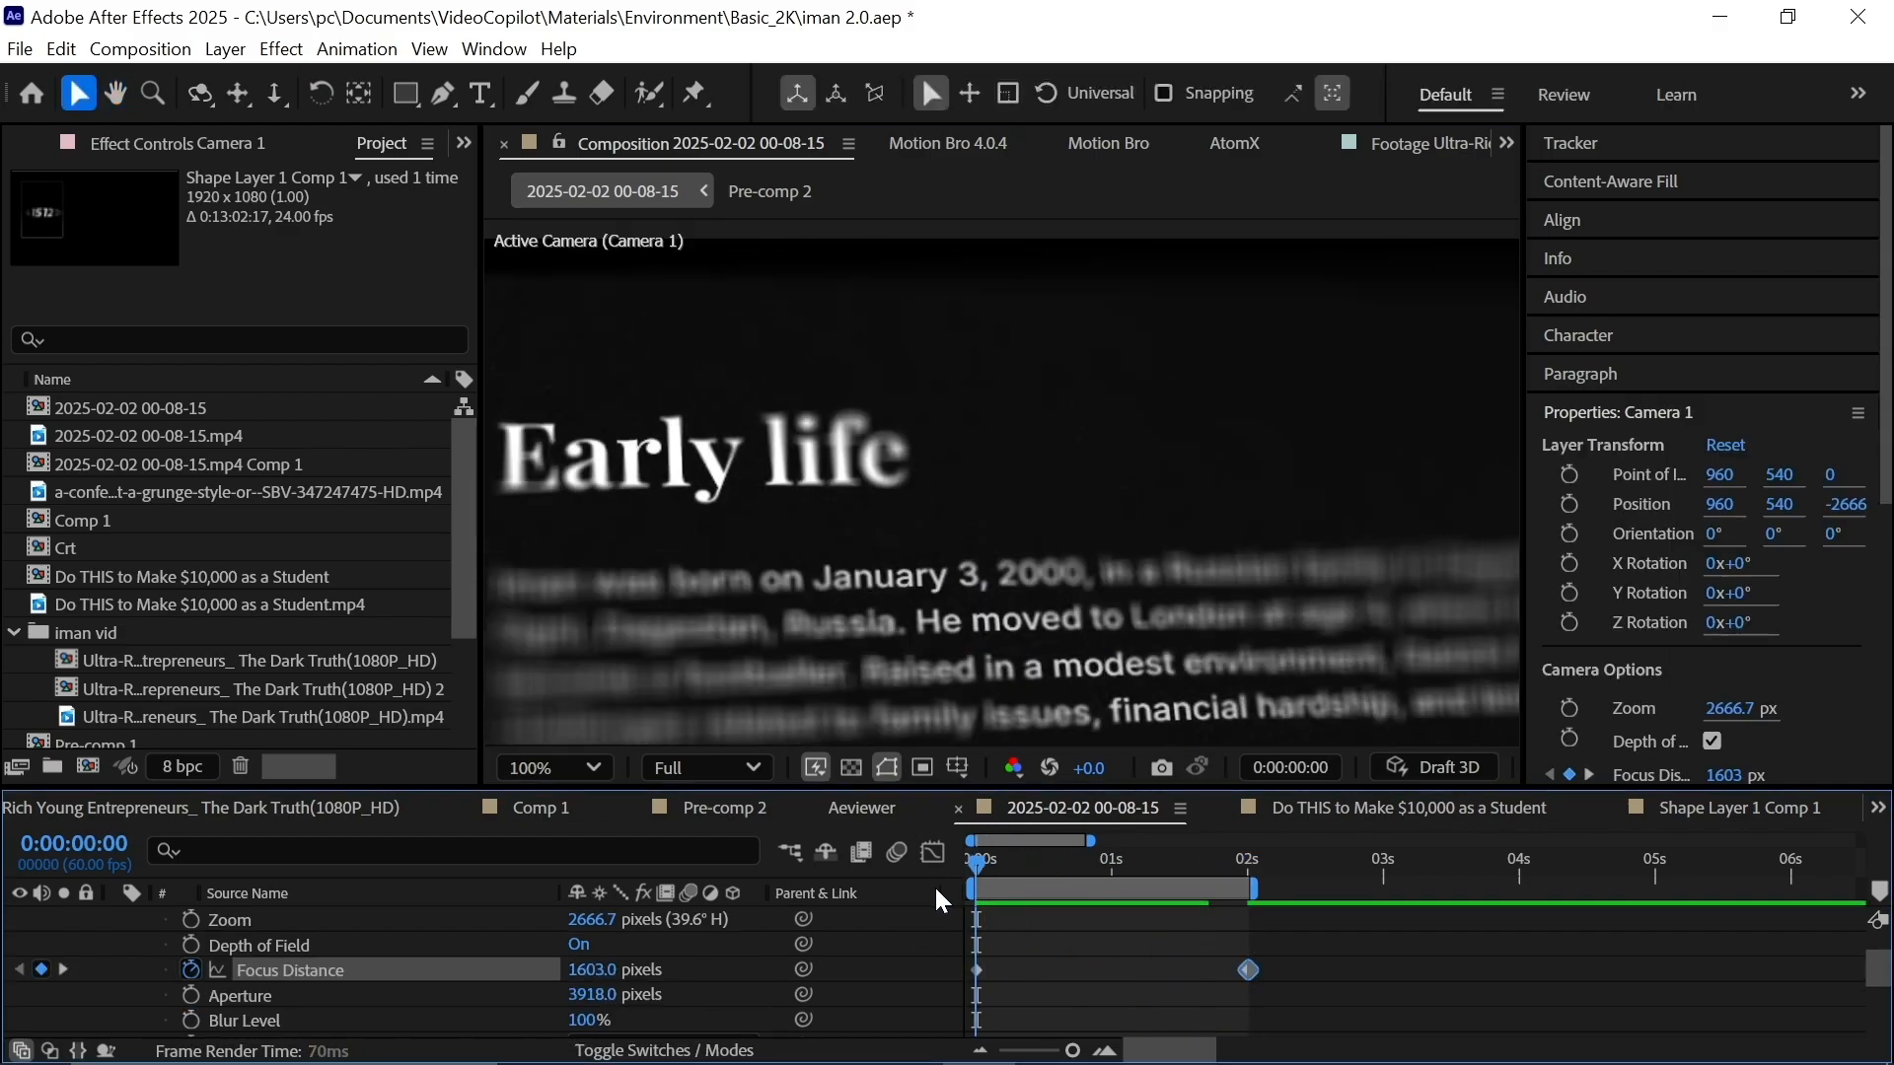
pyautogui.moveTo(592, 995); pyautogui.dragTo(383, 1036)
pyautogui.scroll(-1, 1110, 708)
pyautogui.moveTo(1110, 707); pyautogui.dragTo(1073, 647)
pyautogui.moveTo(592, 995); pyautogui.dragTo(405, 1015)
pyautogui.press('space')
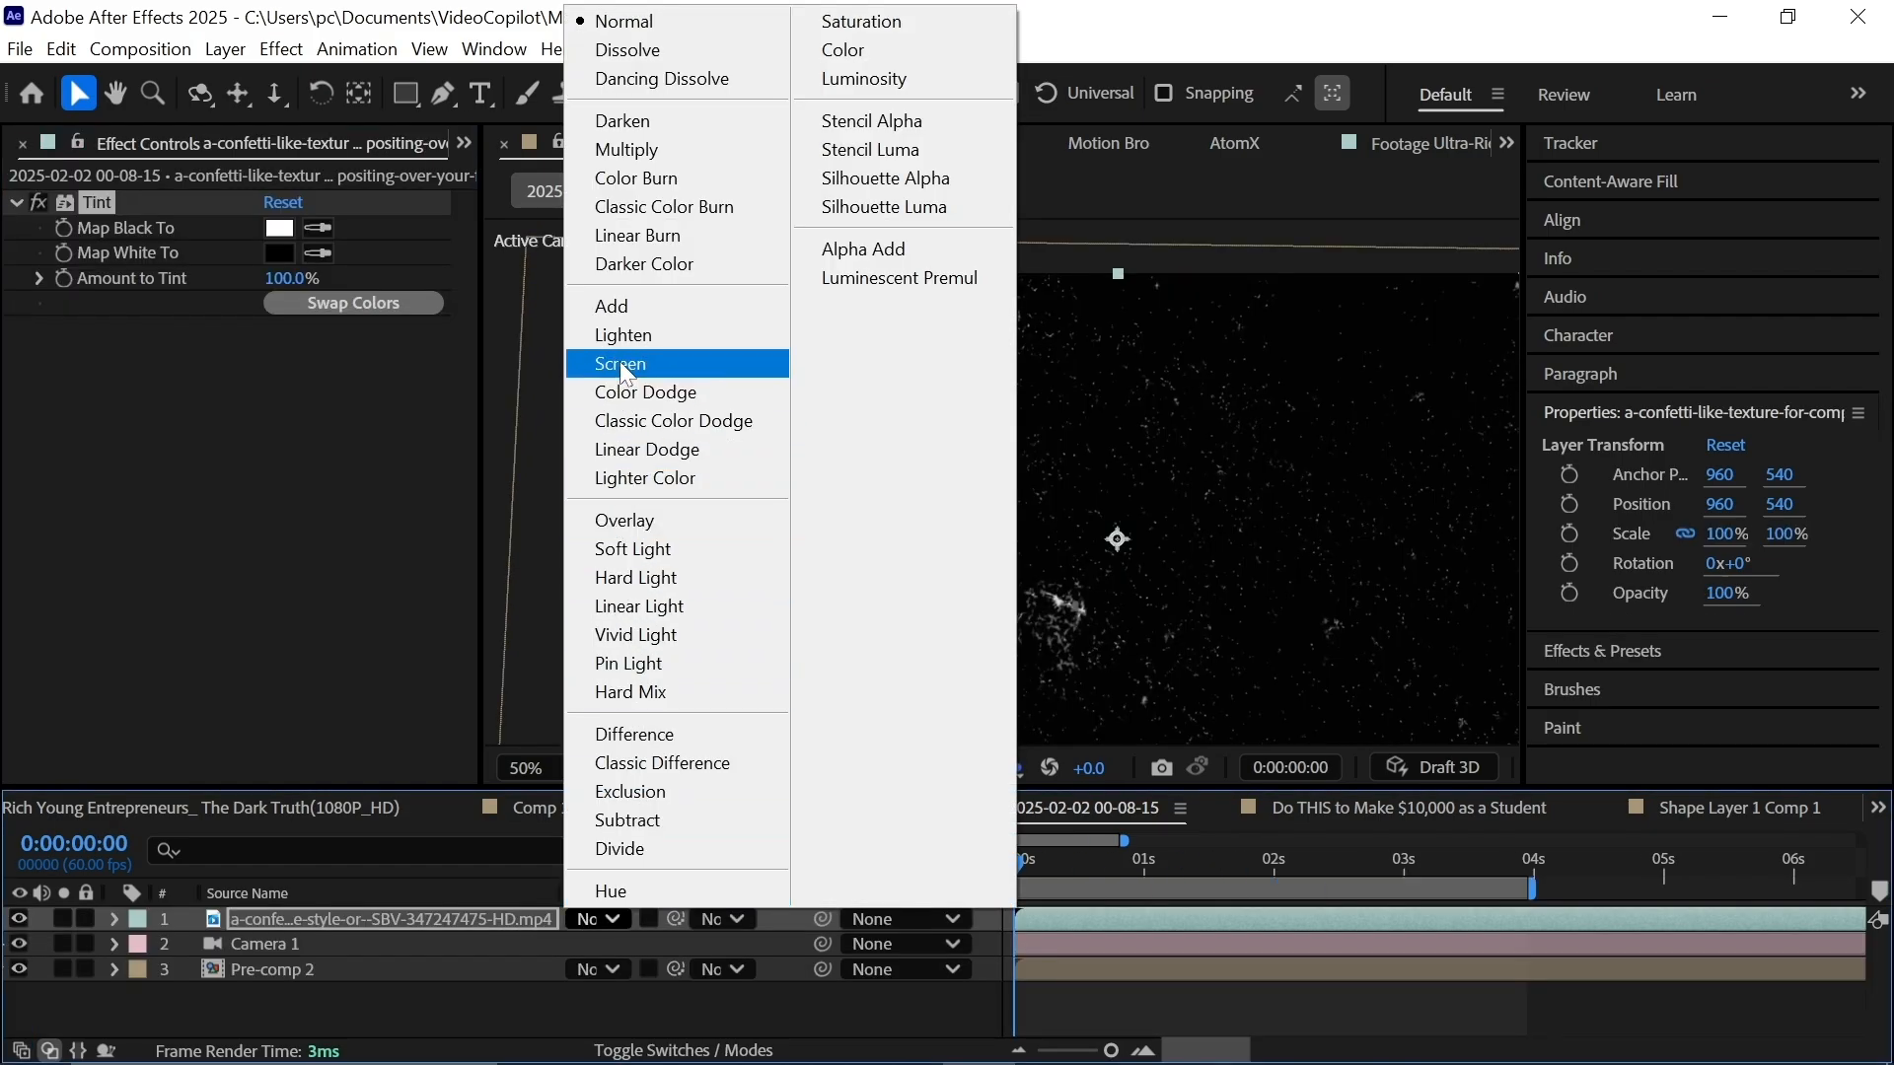
pyautogui.click(620, 361)
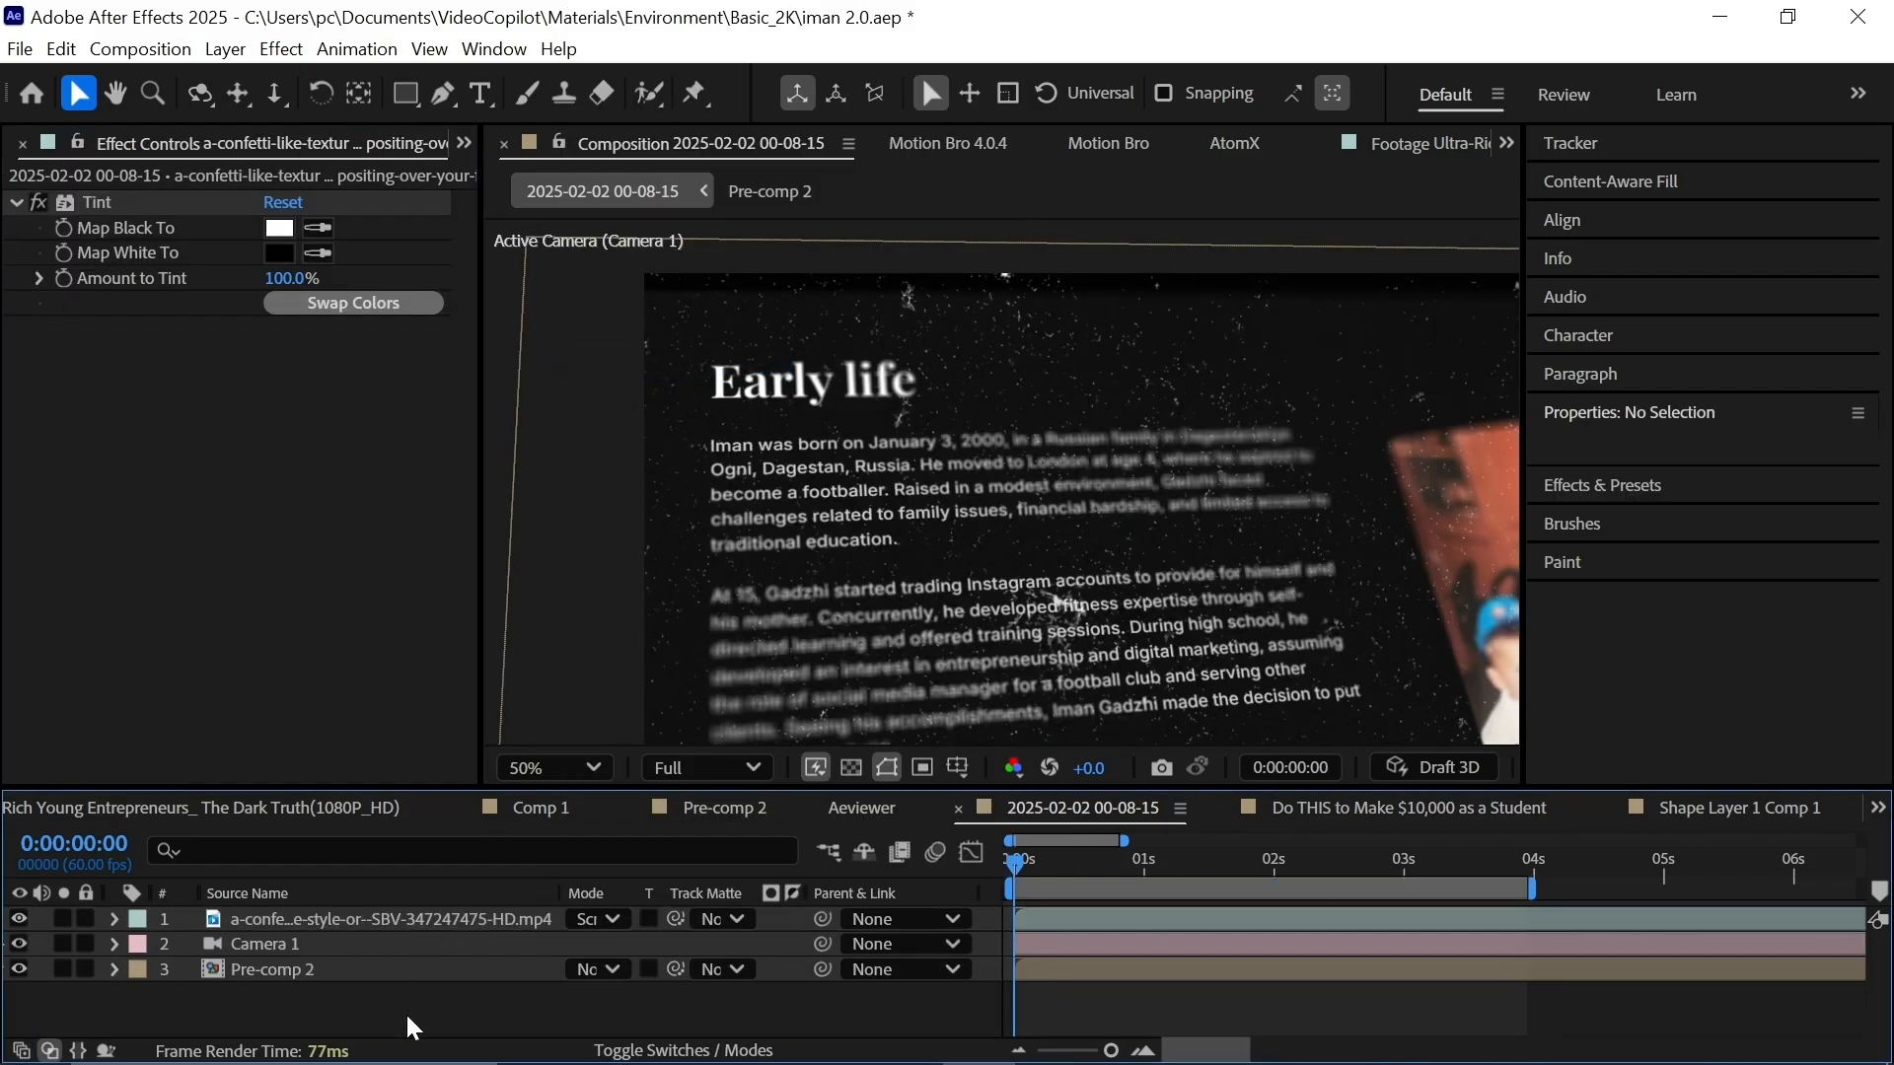
# Add an adjustment layer with CC Vignette, raising Amount to about 236 and widening Angle of View.
pyautogui.hotkey('ctrl', 'alt', 'y')
pyautogui.hotkey('ctrl', 'space')
pyautogui.write('cc')
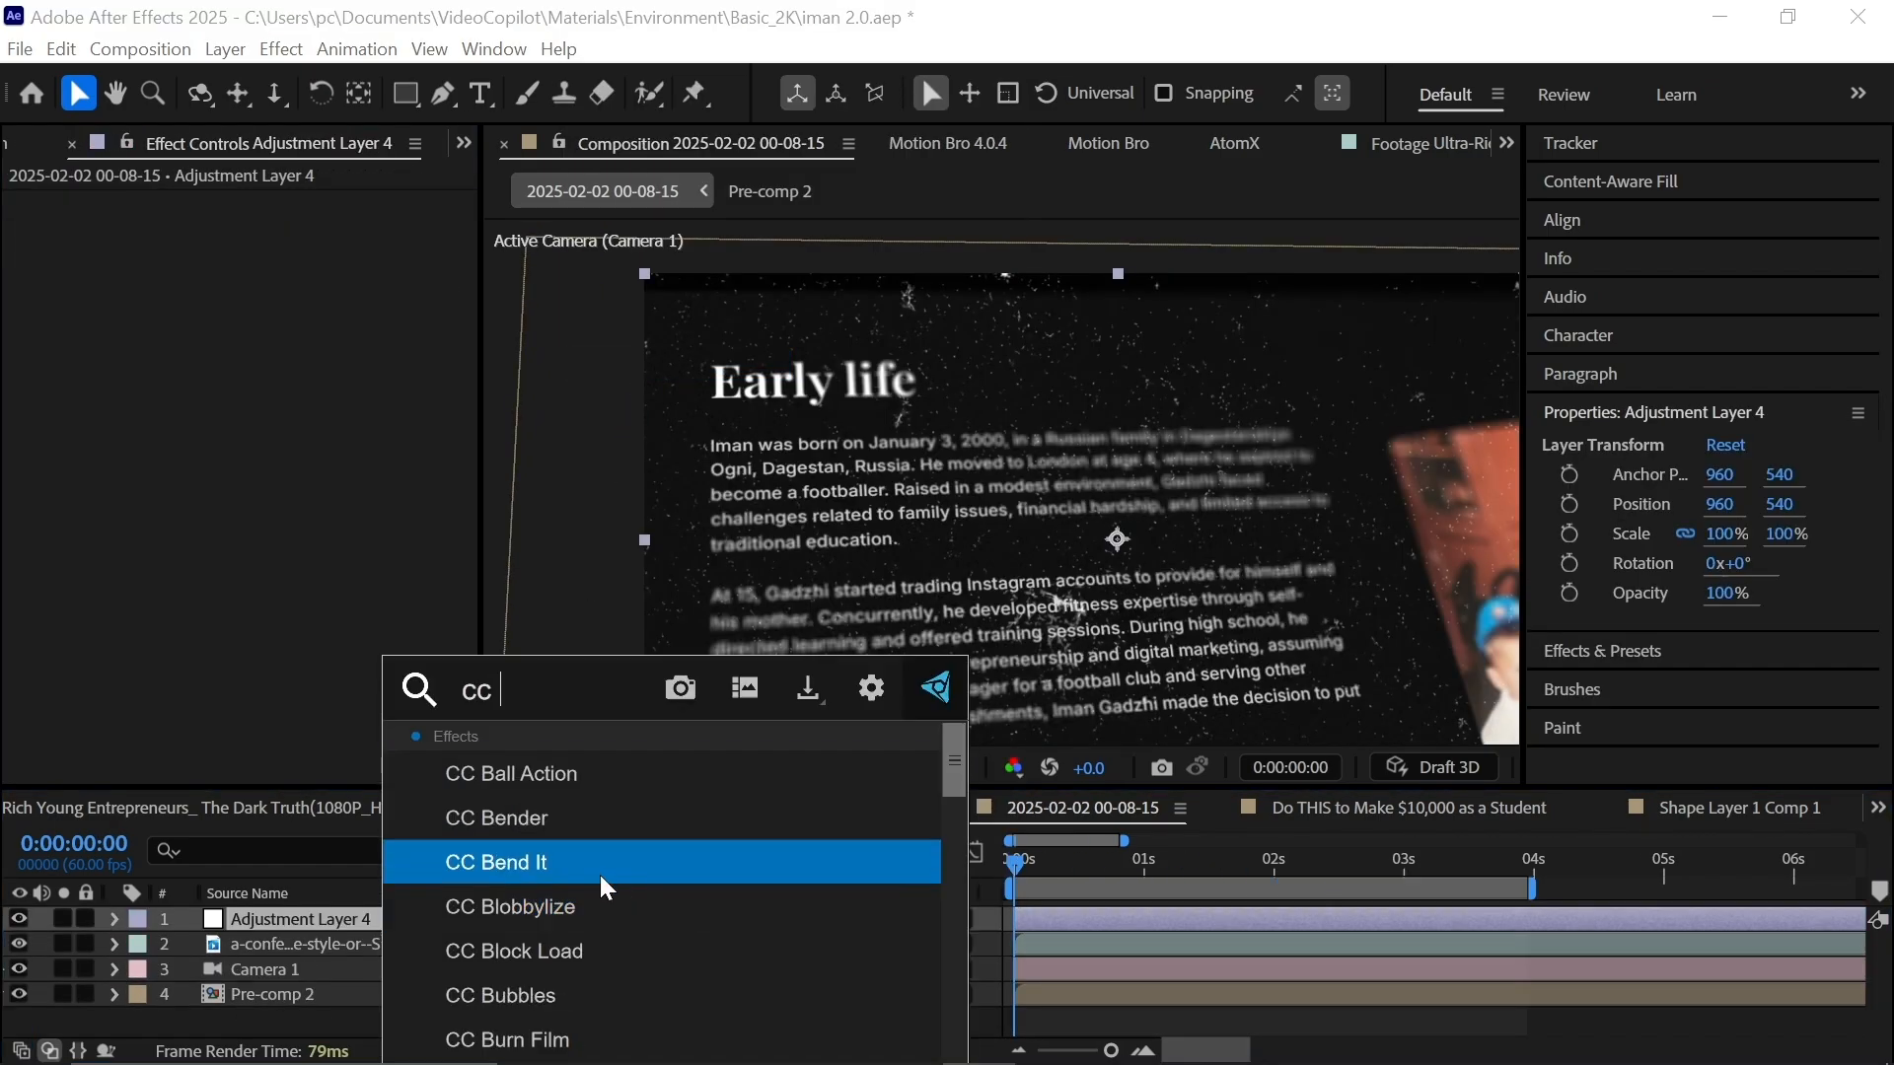
pyautogui.write(' v')
pyautogui.click(588, 820)
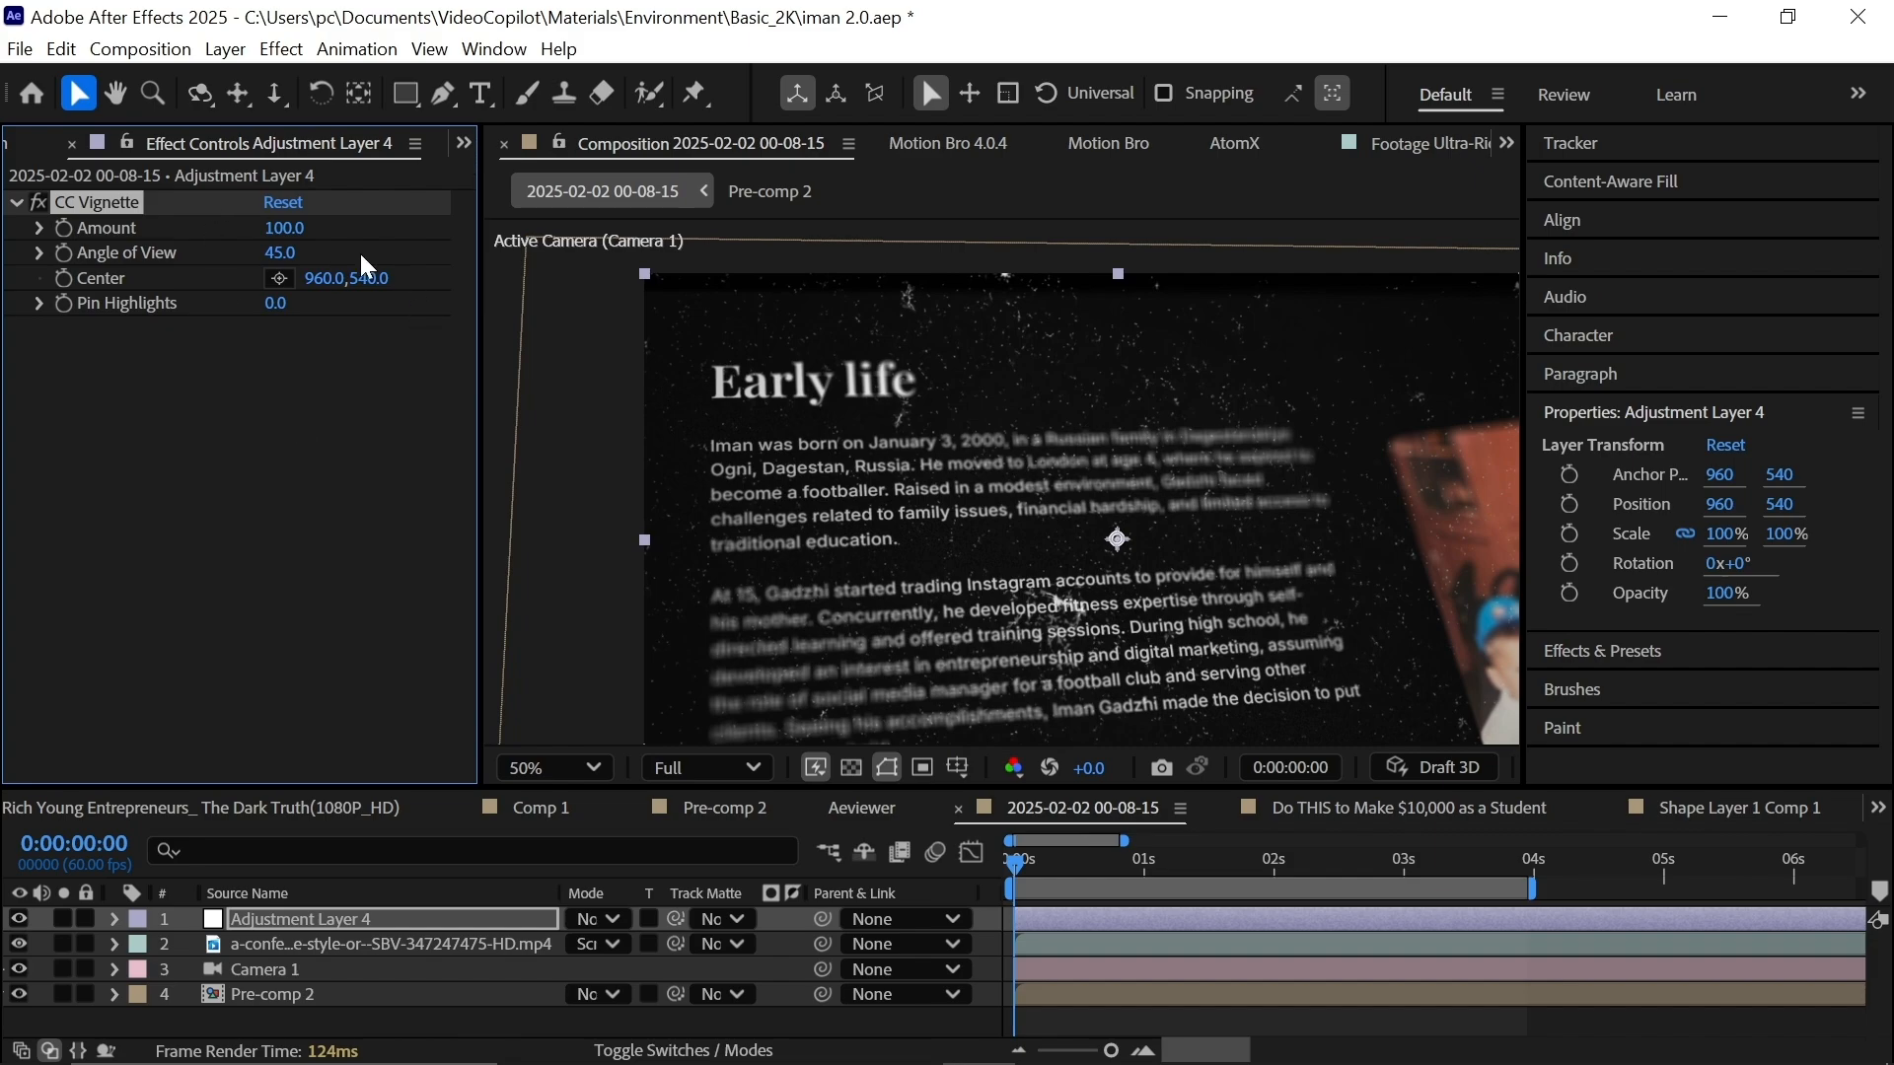
pyautogui.moveTo(291, 230); pyautogui.dragTo(496, 246)
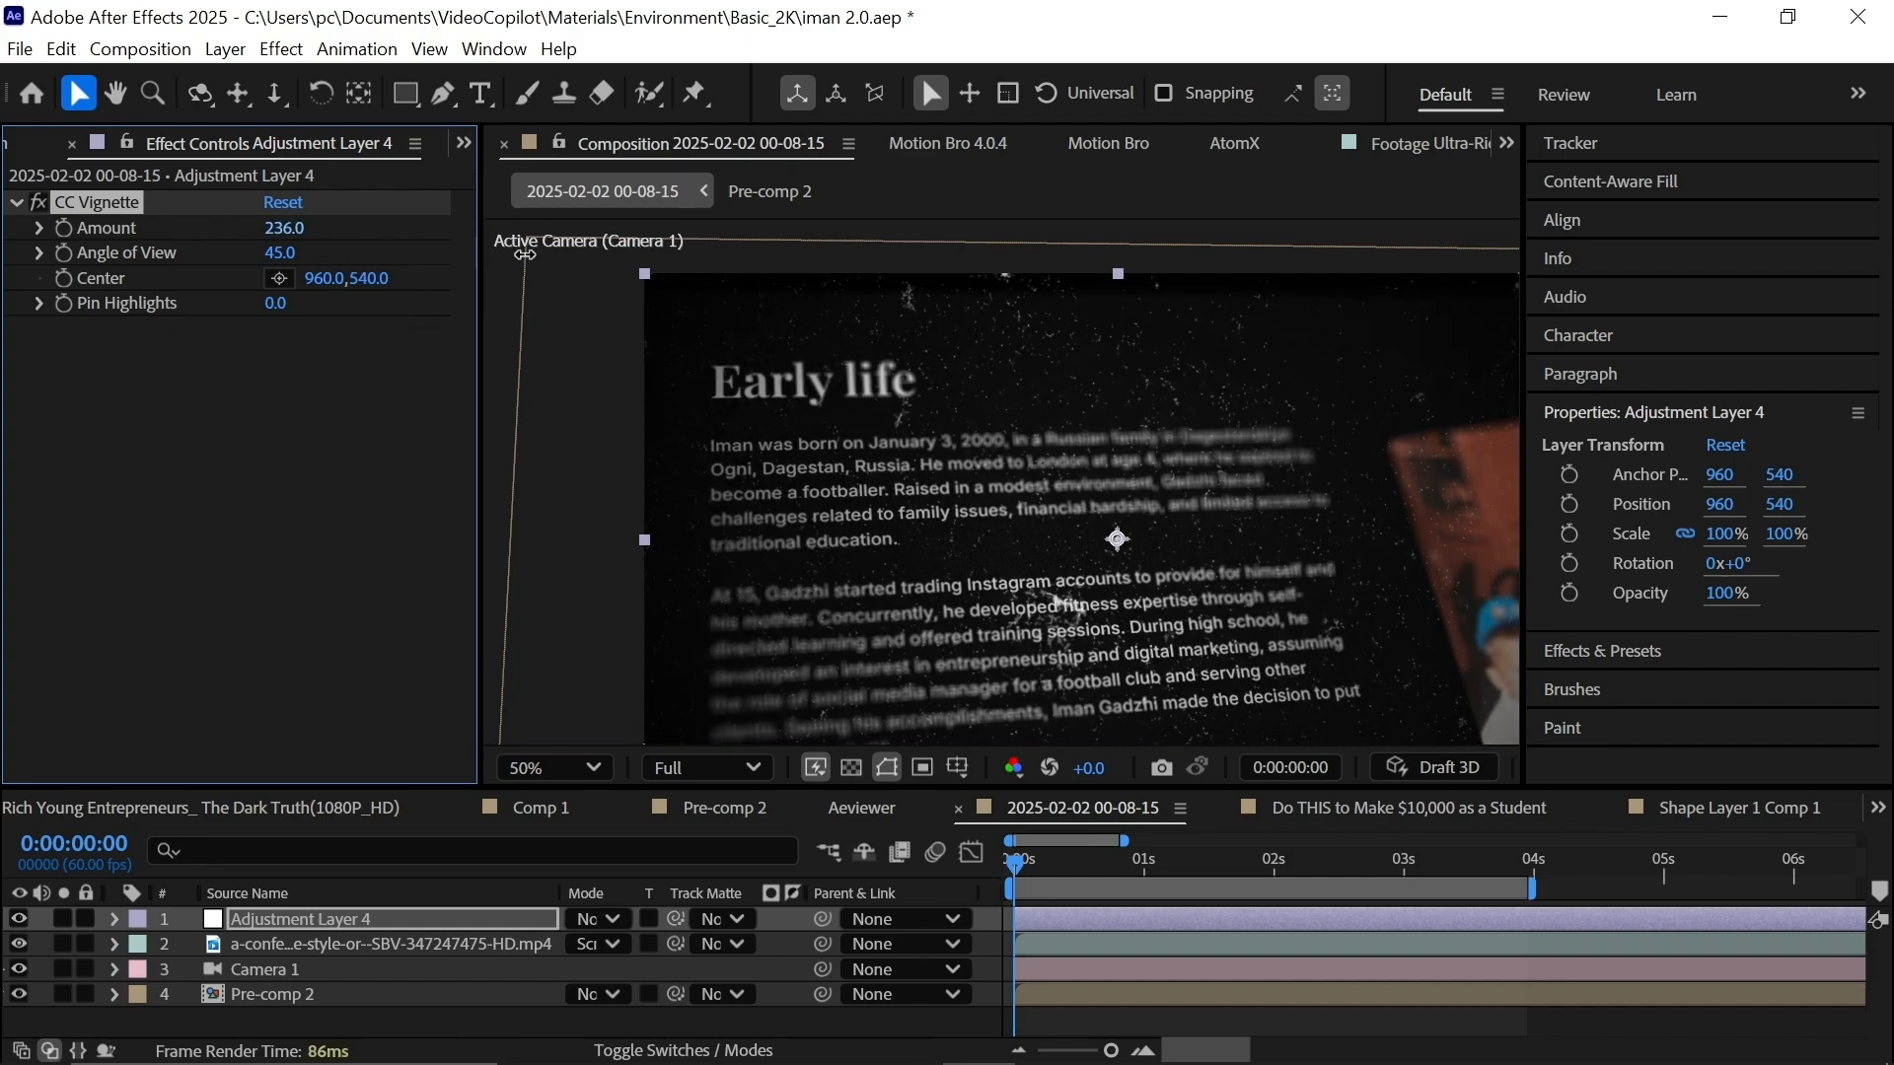
pyautogui.moveTo(279, 253); pyautogui.dragTo(296, 254)
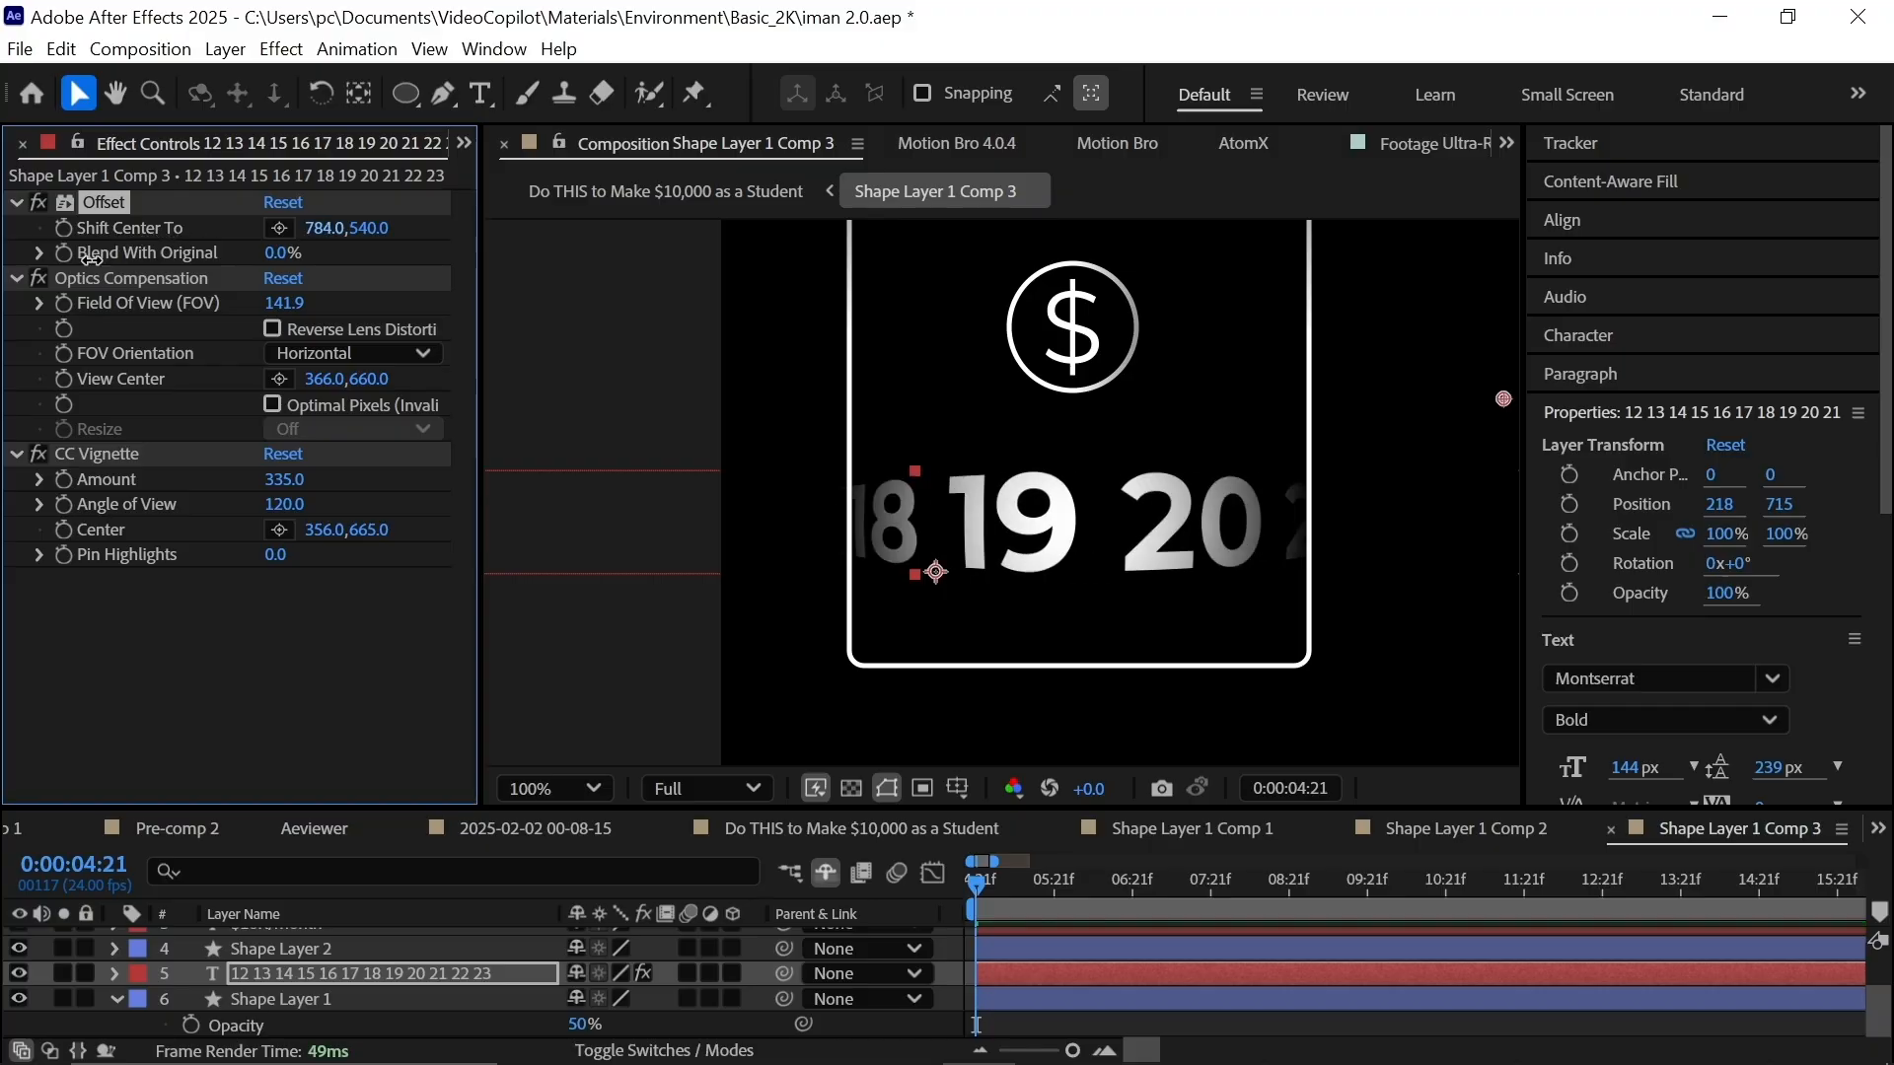
# Scrub the counter's Offset to preview the scrolling numbers.
pyautogui.moveTo(1085, 375); pyautogui.dragTo(621, 427)
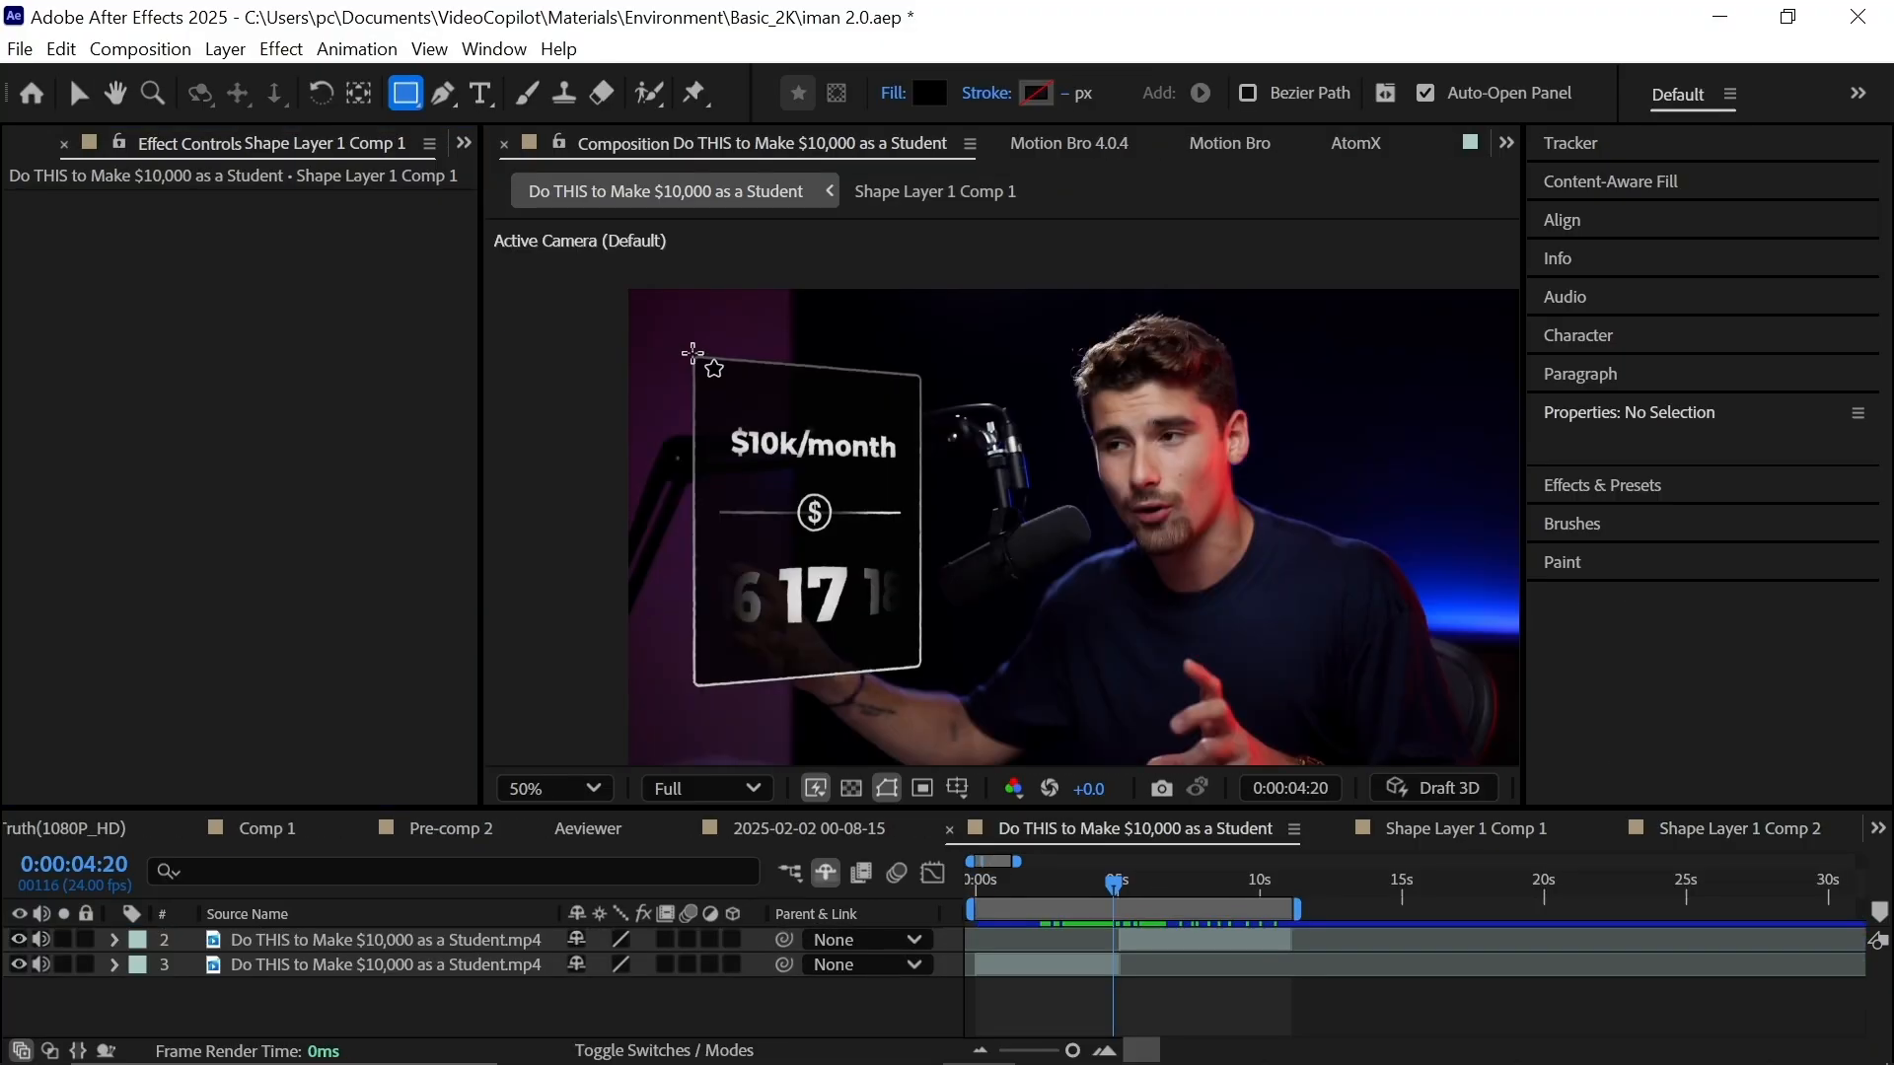
# Draw a black card rectangle left of the speaker, pre-compose it as Shape Layer 1 Comp 3, and open it.
pyautogui.moveTo(693, 353); pyautogui.dragTo(927, 661)
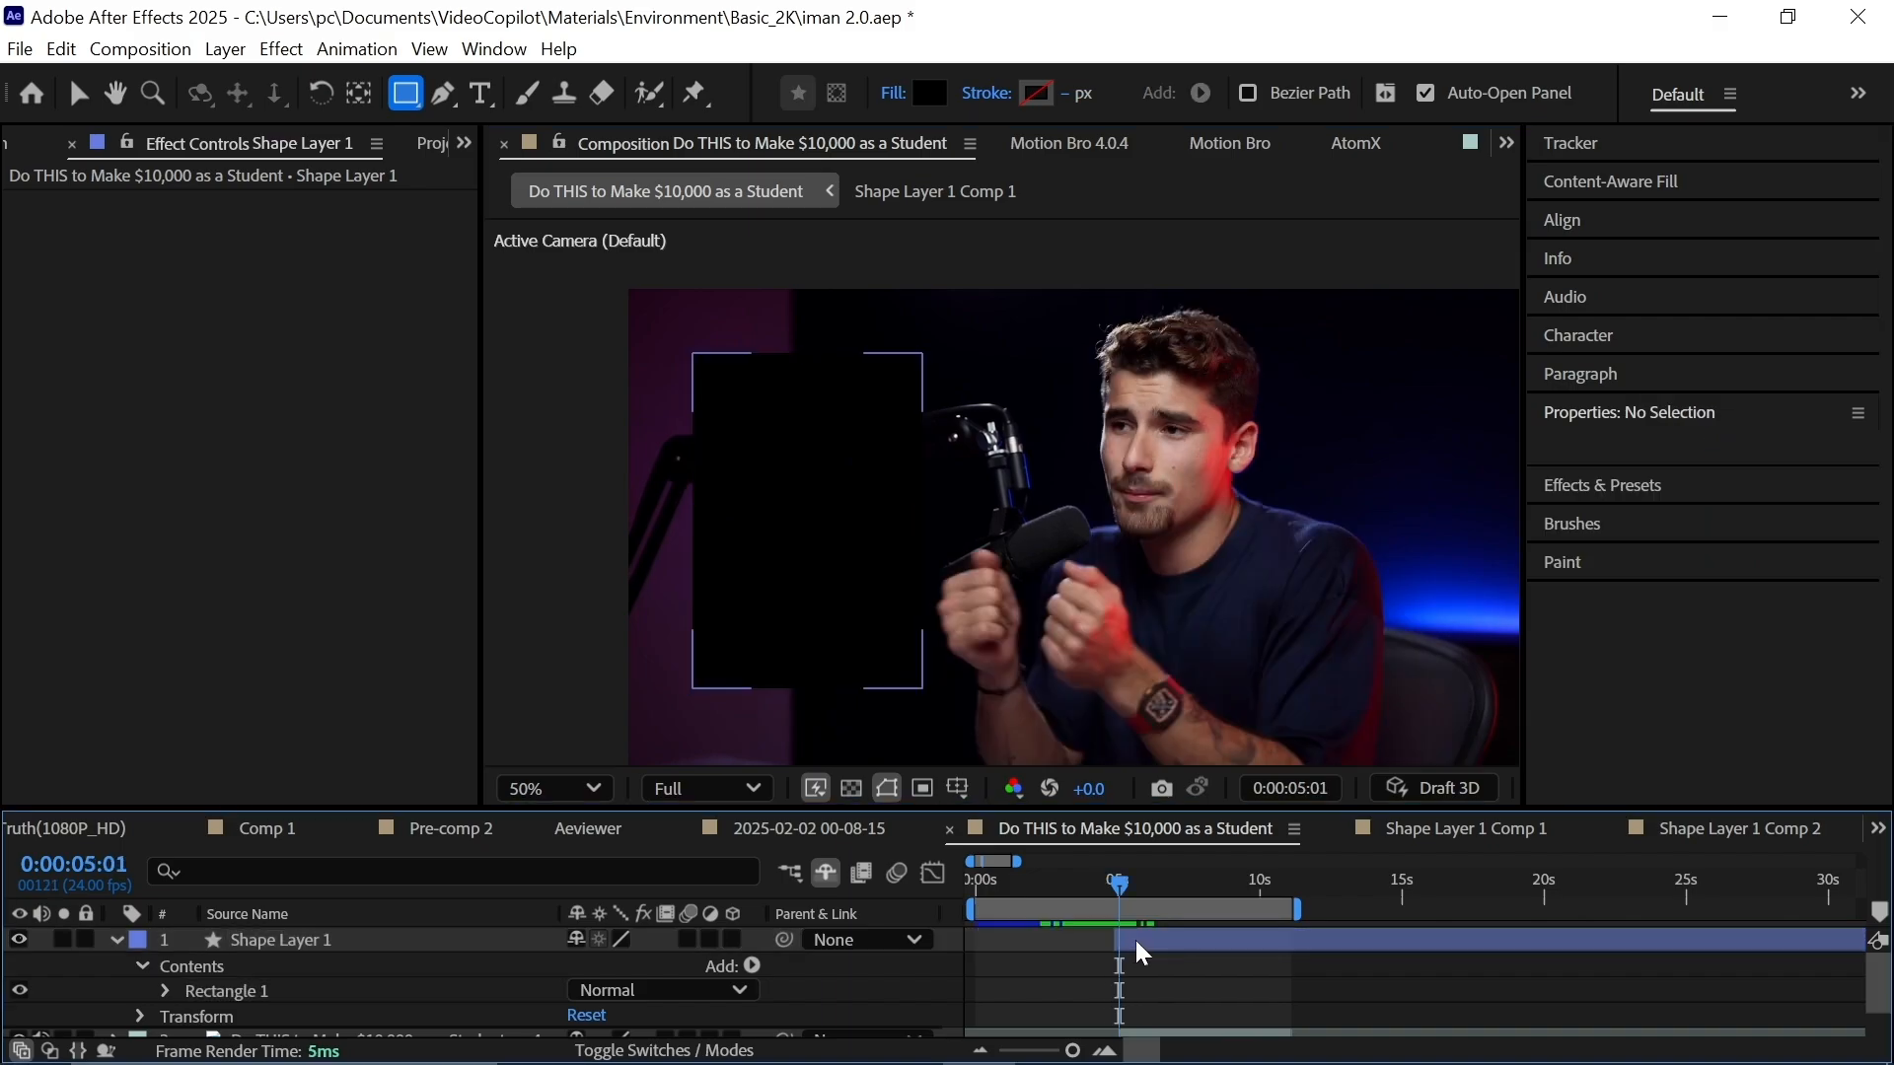
pyautogui.click(1138, 939)
pyautogui.hotkey('ctrl', 'shift', 'c')
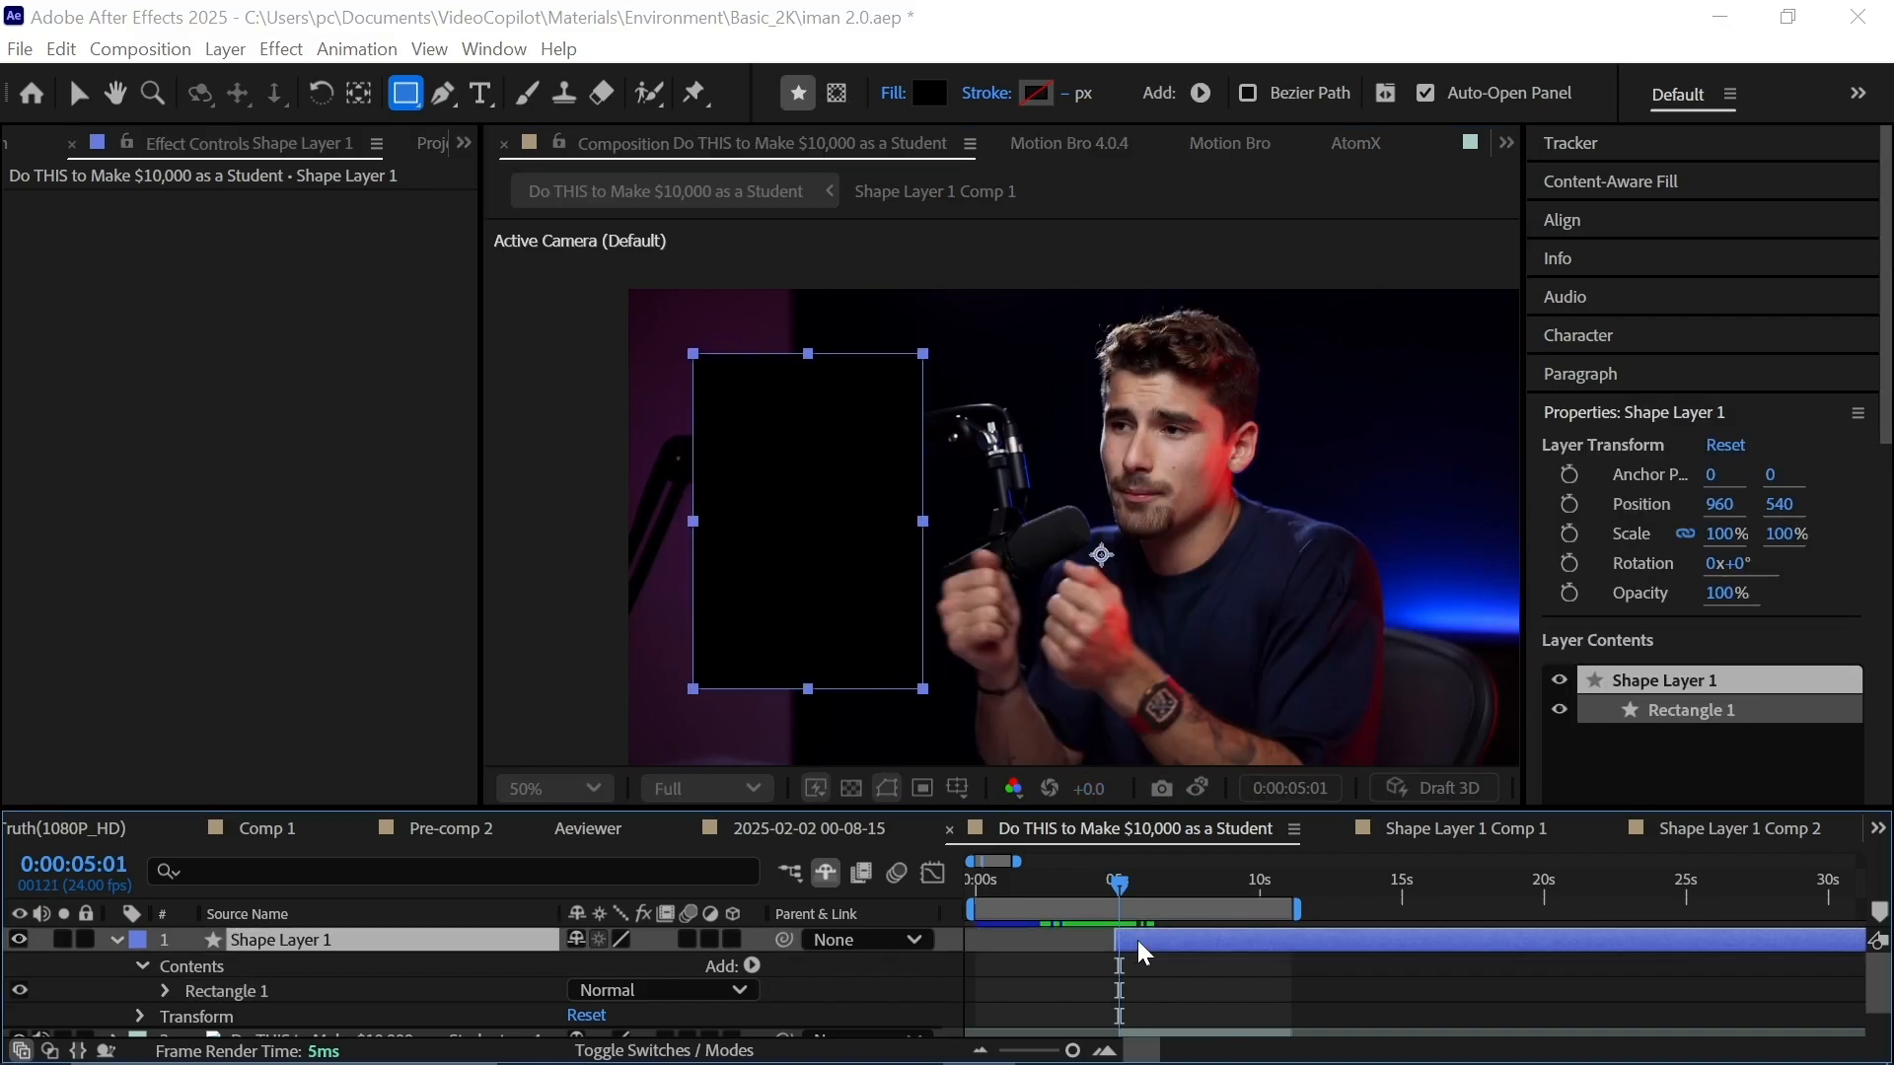
pyautogui.click(1075, 765)
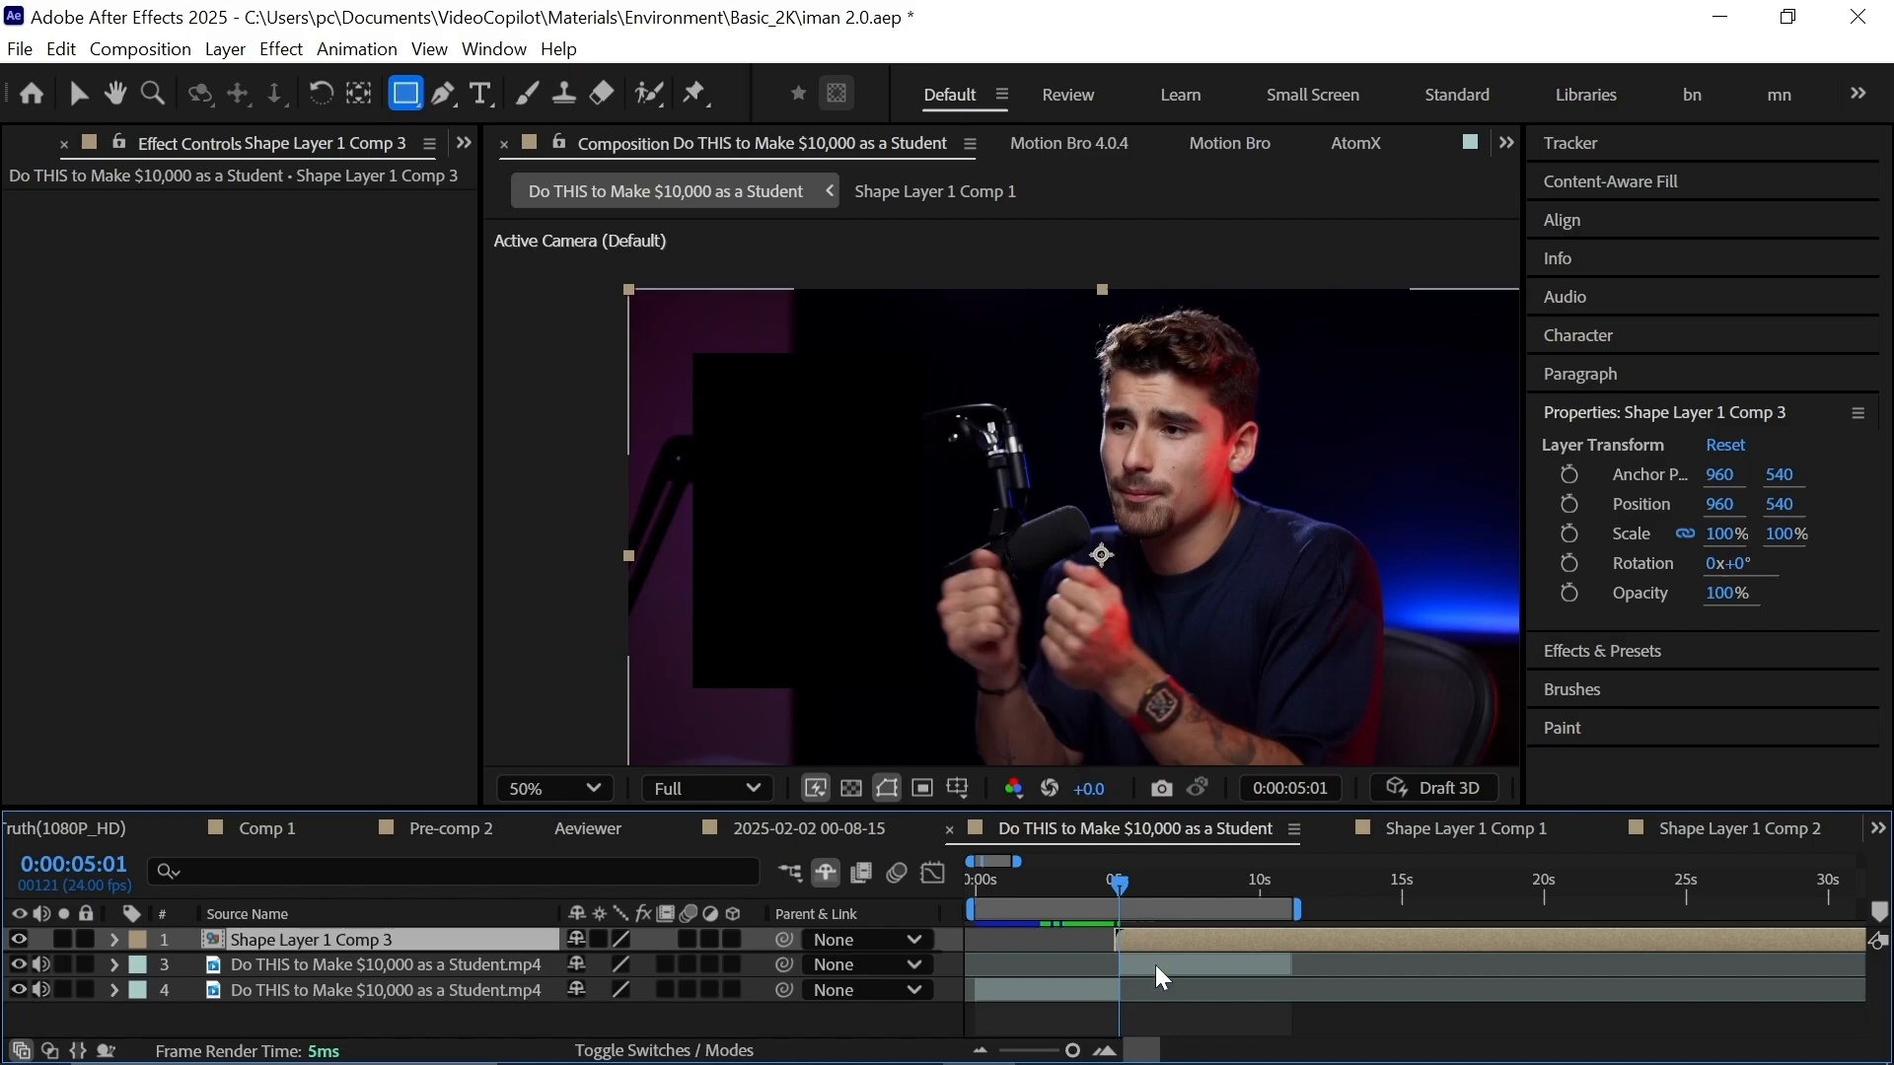
pyautogui.doubleClick(1158, 937)
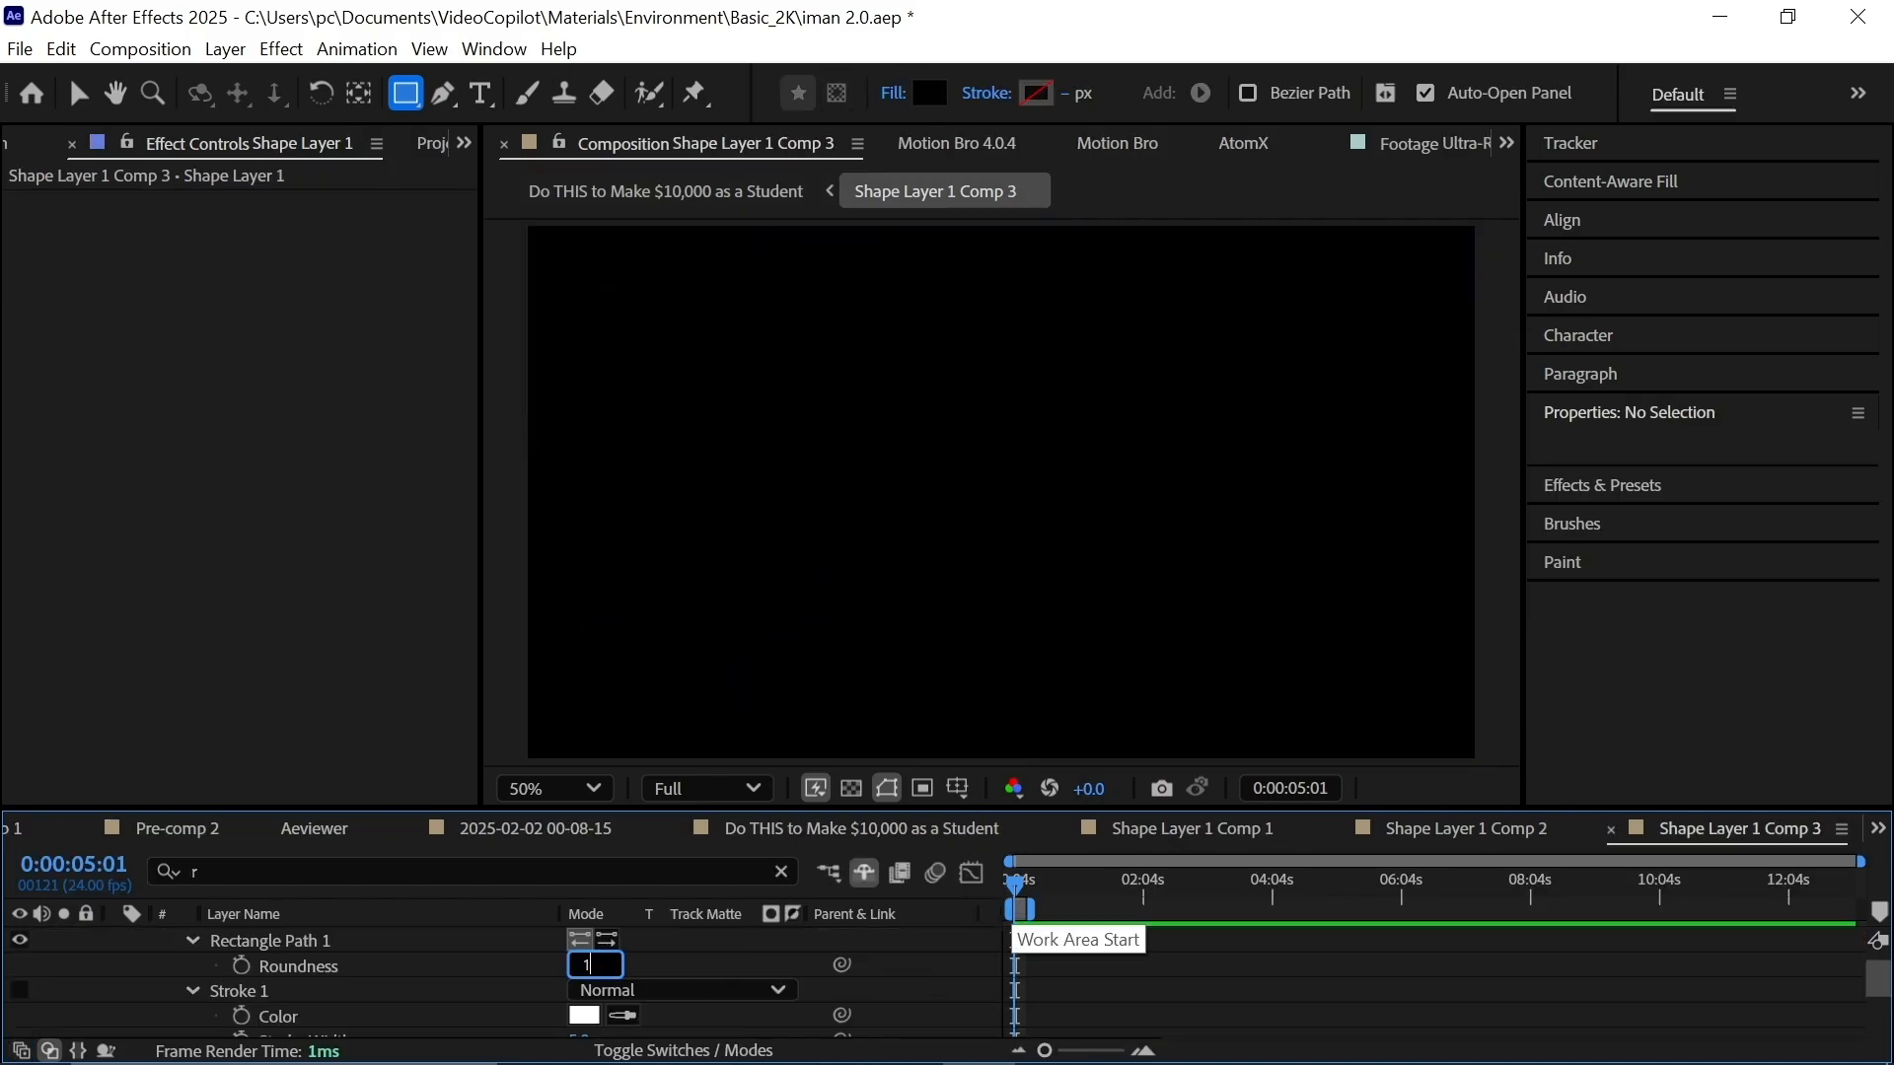
# Draw an outline rectangle with no fill and a 5 px linear-gradient stroke.
pyautogui.moveTo(592, 291); pyautogui.dragTo(822, 625)
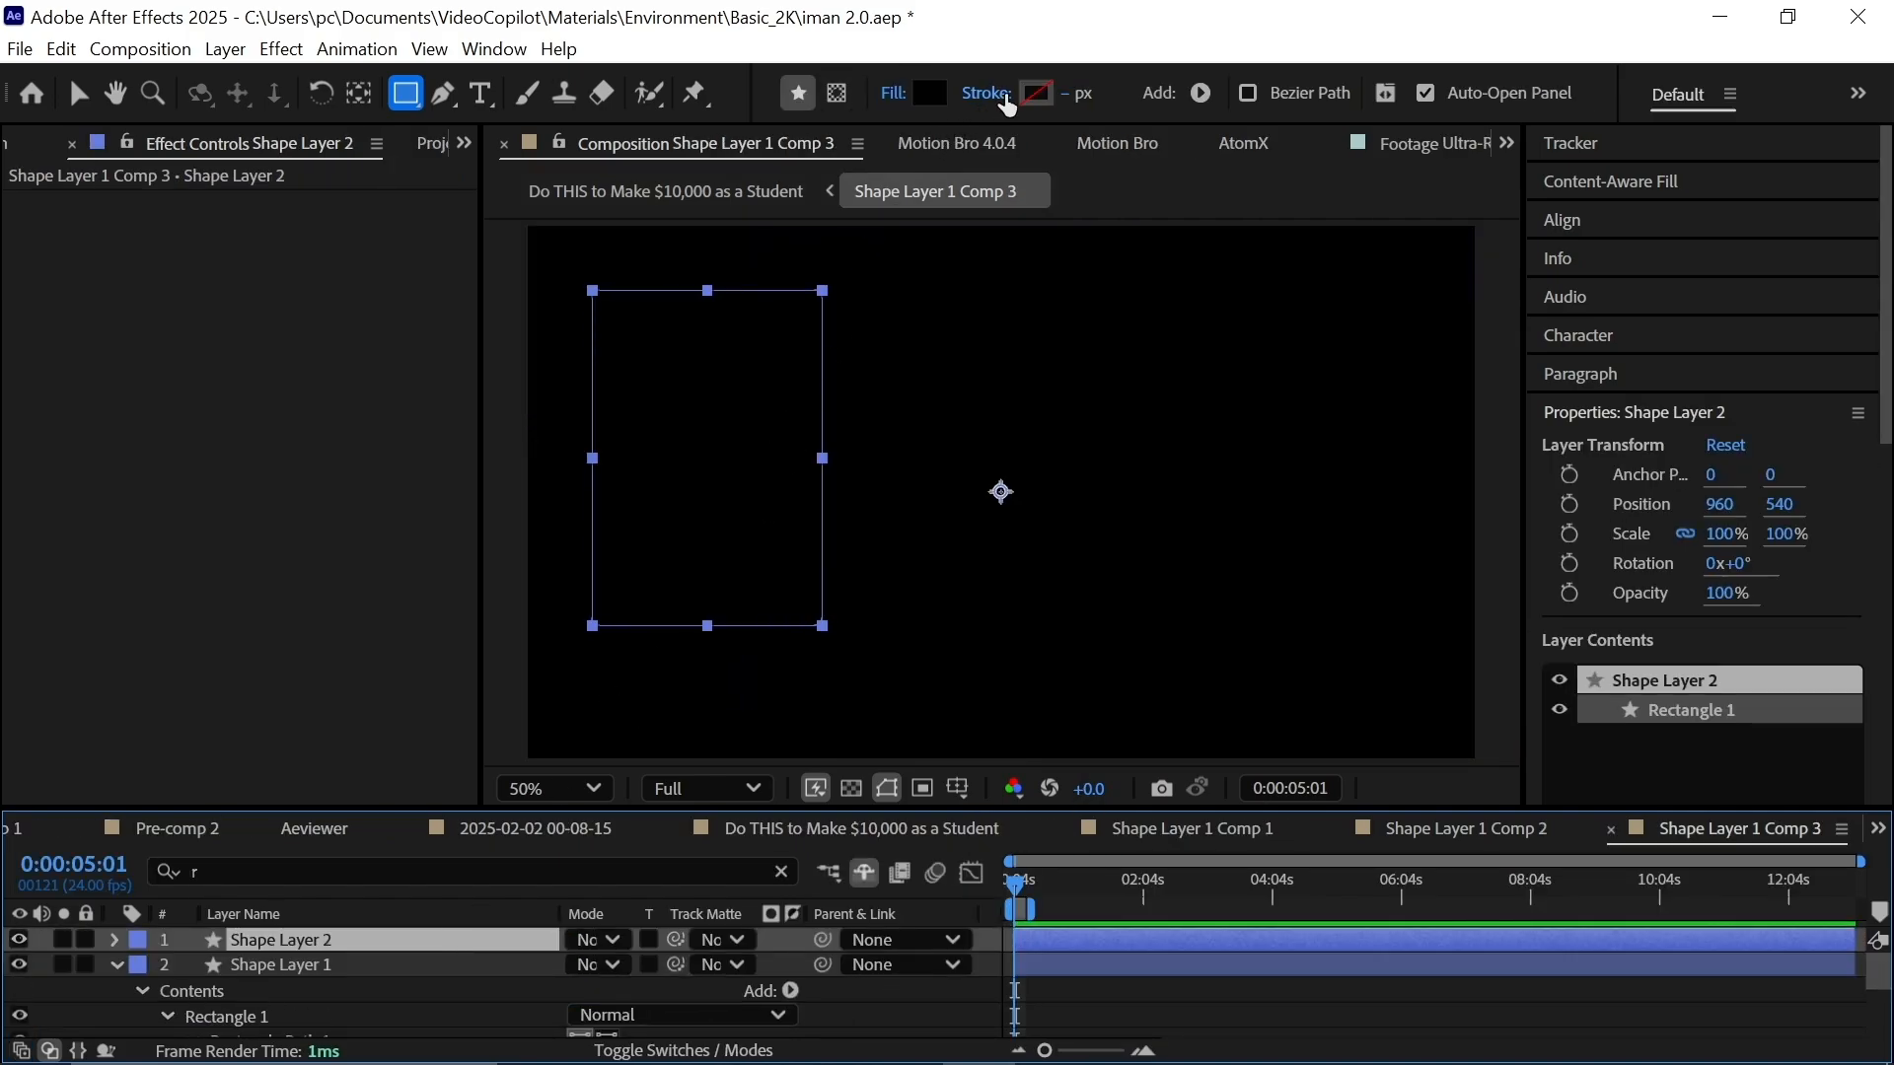
pyautogui.keyDown('alt'); pyautogui.click(931, 98); pyautogui.keyUp('alt')
pyautogui.keyDown('alt'); pyautogui.click(931, 98); pyautogui.keyUp('alt')
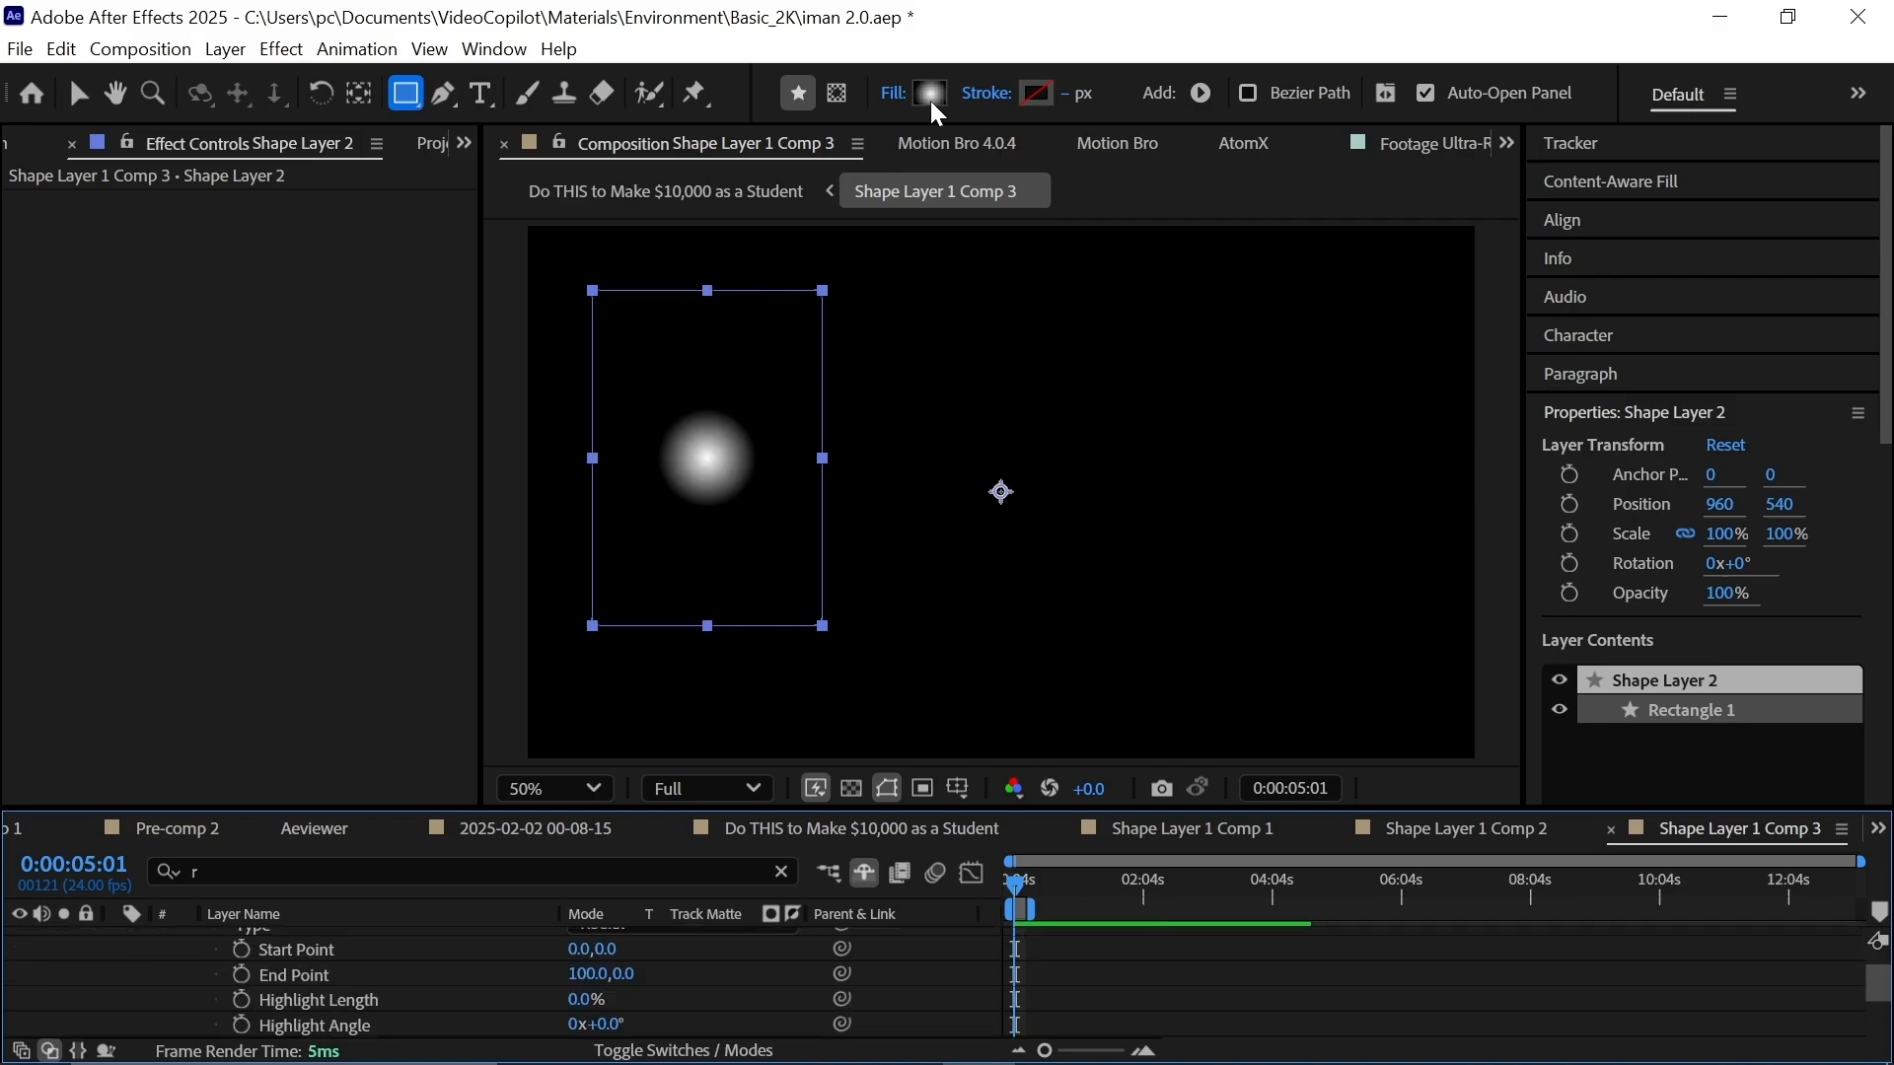
pyautogui.keyDown('alt'); pyautogui.click(932, 98); pyautogui.keyUp('alt')
pyautogui.keyDown('alt'); pyautogui.click(929, 97); pyautogui.keyUp('alt')
pyautogui.keyDown('alt'); pyautogui.click(927, 96); pyautogui.keyUp('alt')
pyautogui.keyDown('alt'); pyautogui.click(931, 100); pyautogui.keyUp('alt')
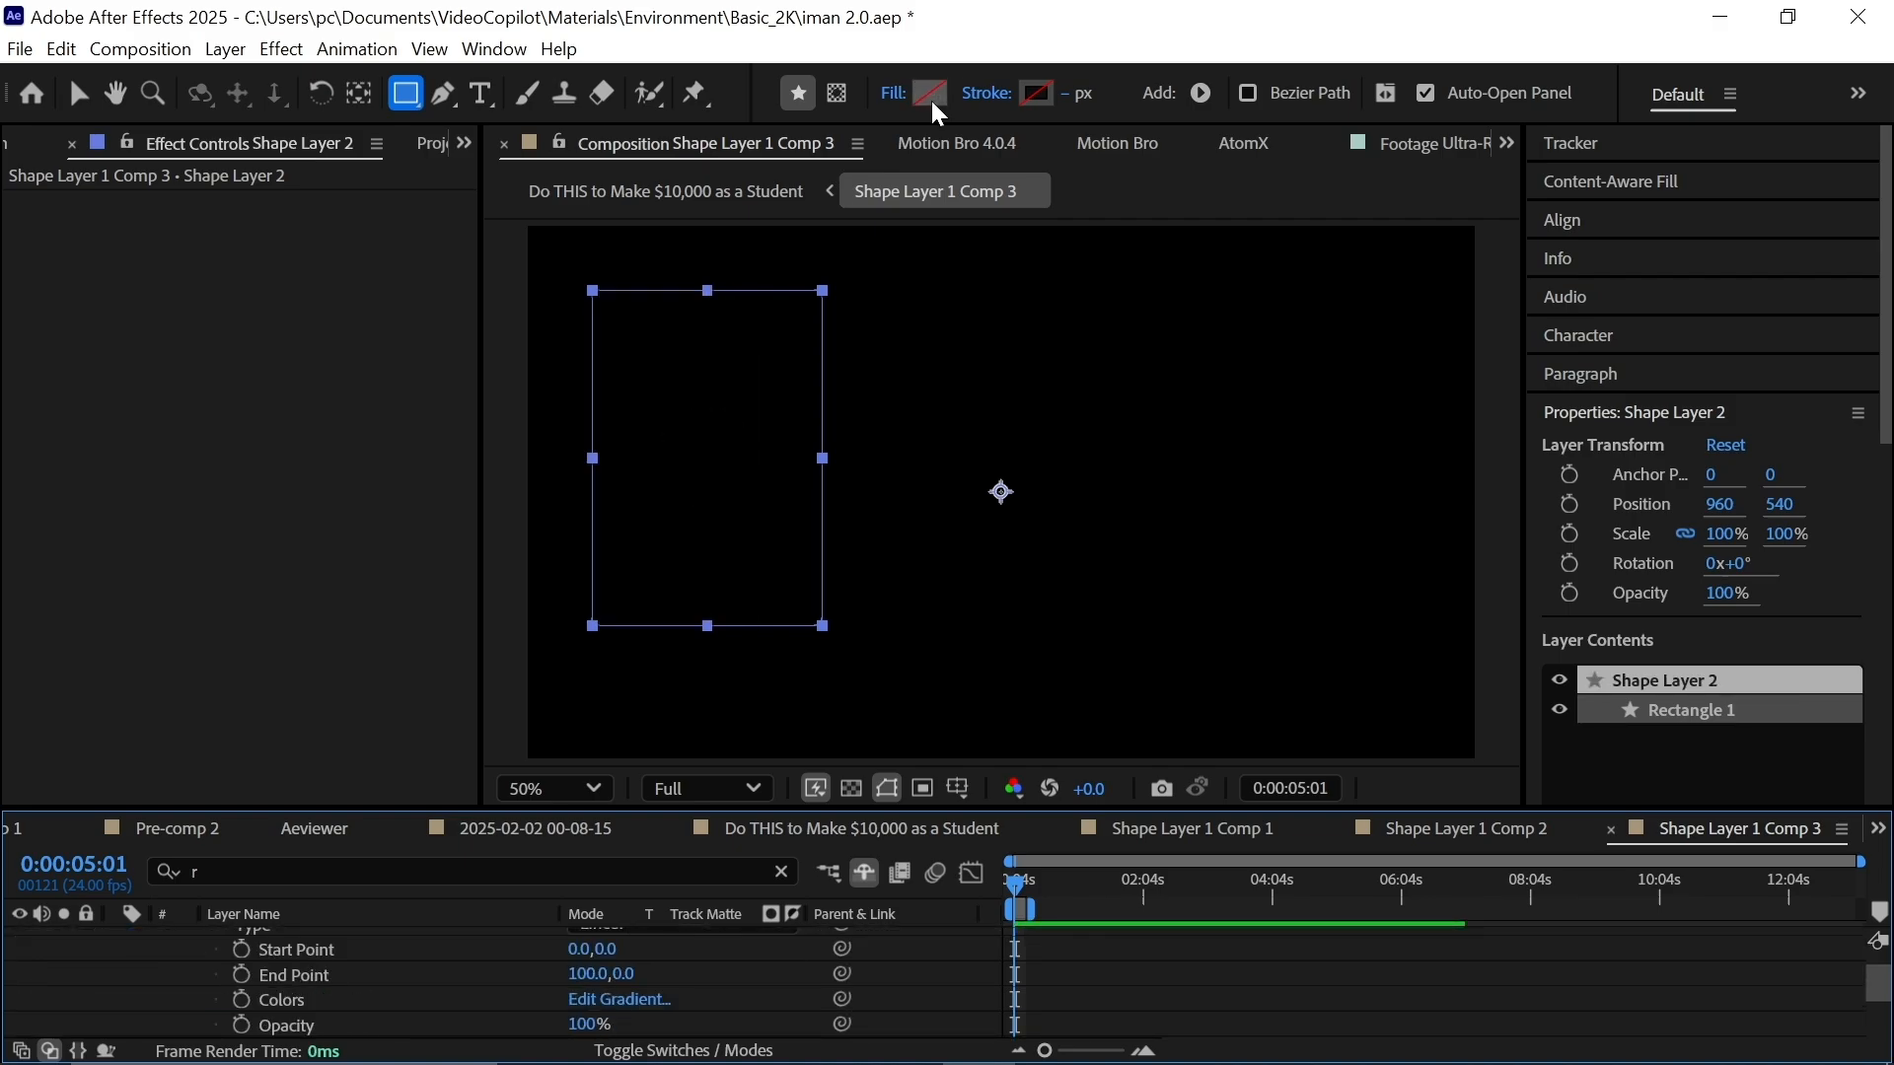
pyautogui.click(1048, 93)
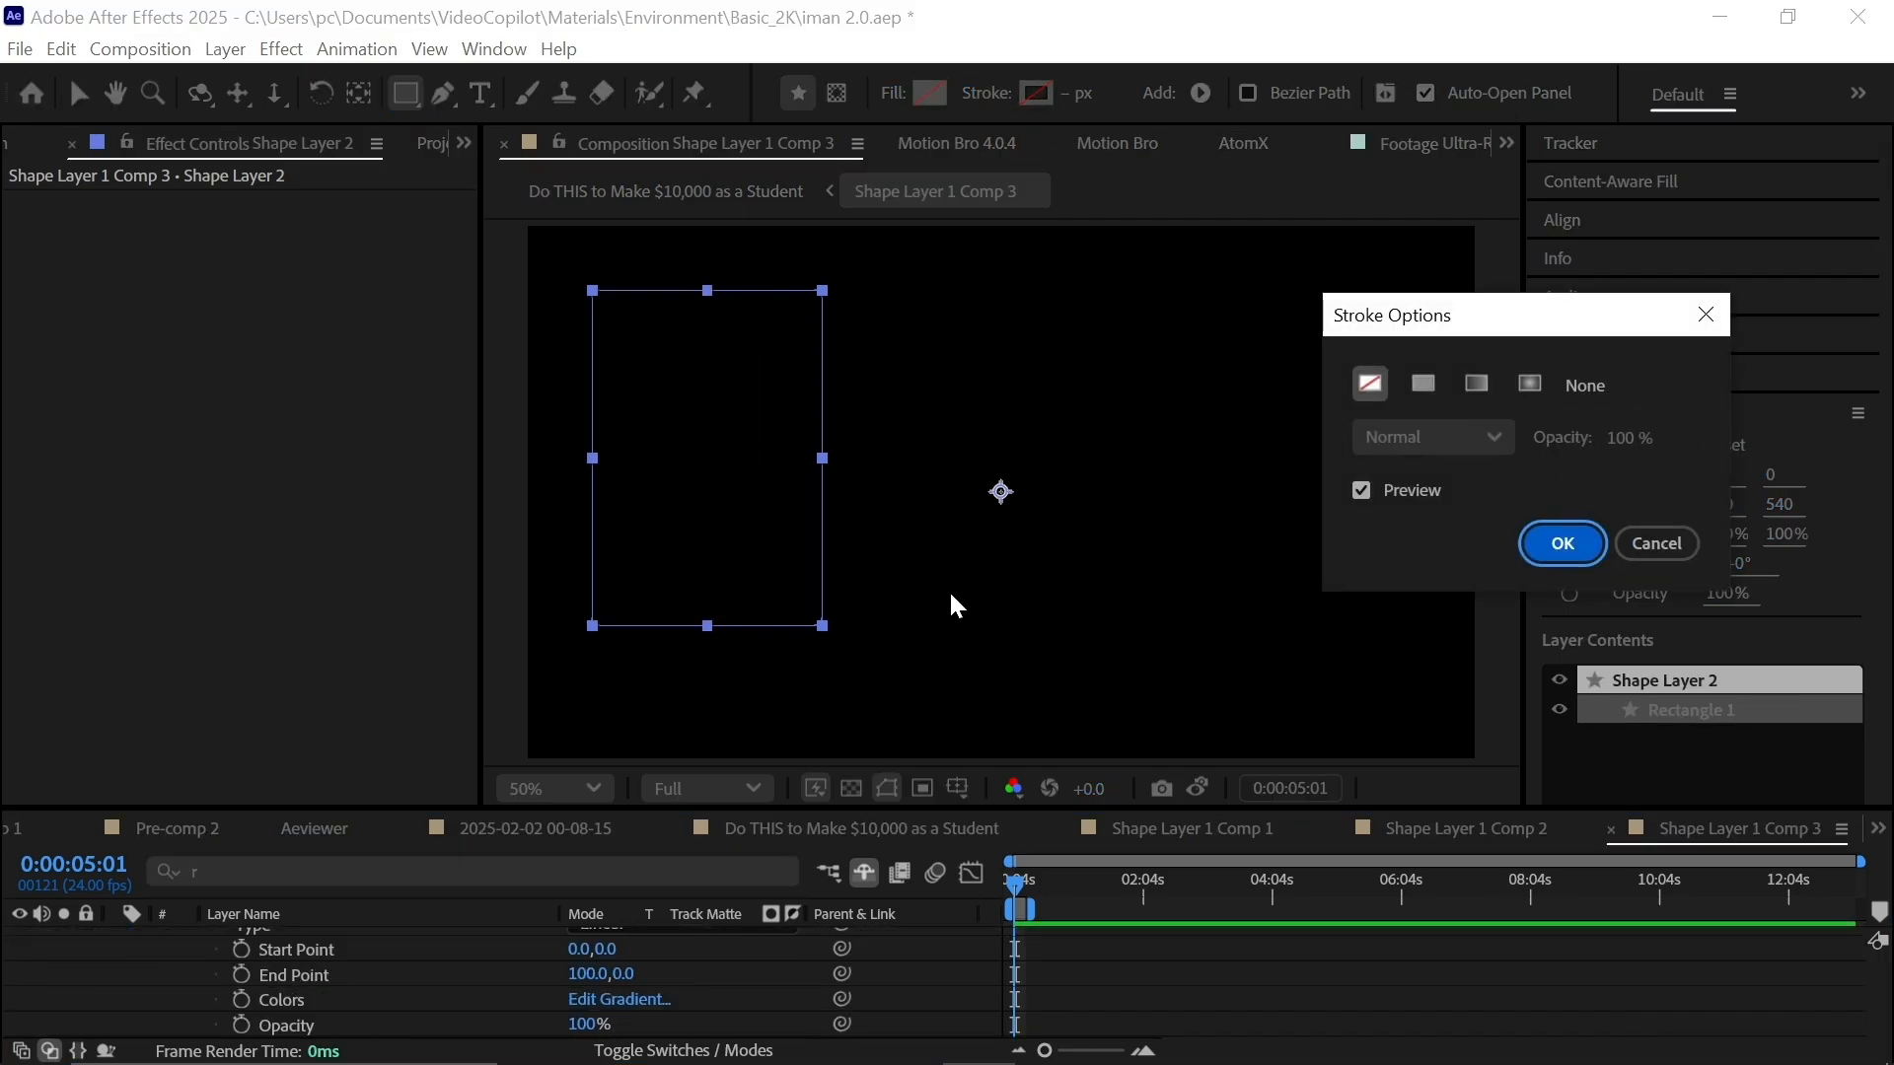
pyautogui.click(1475, 385)
pyautogui.click(1562, 544)
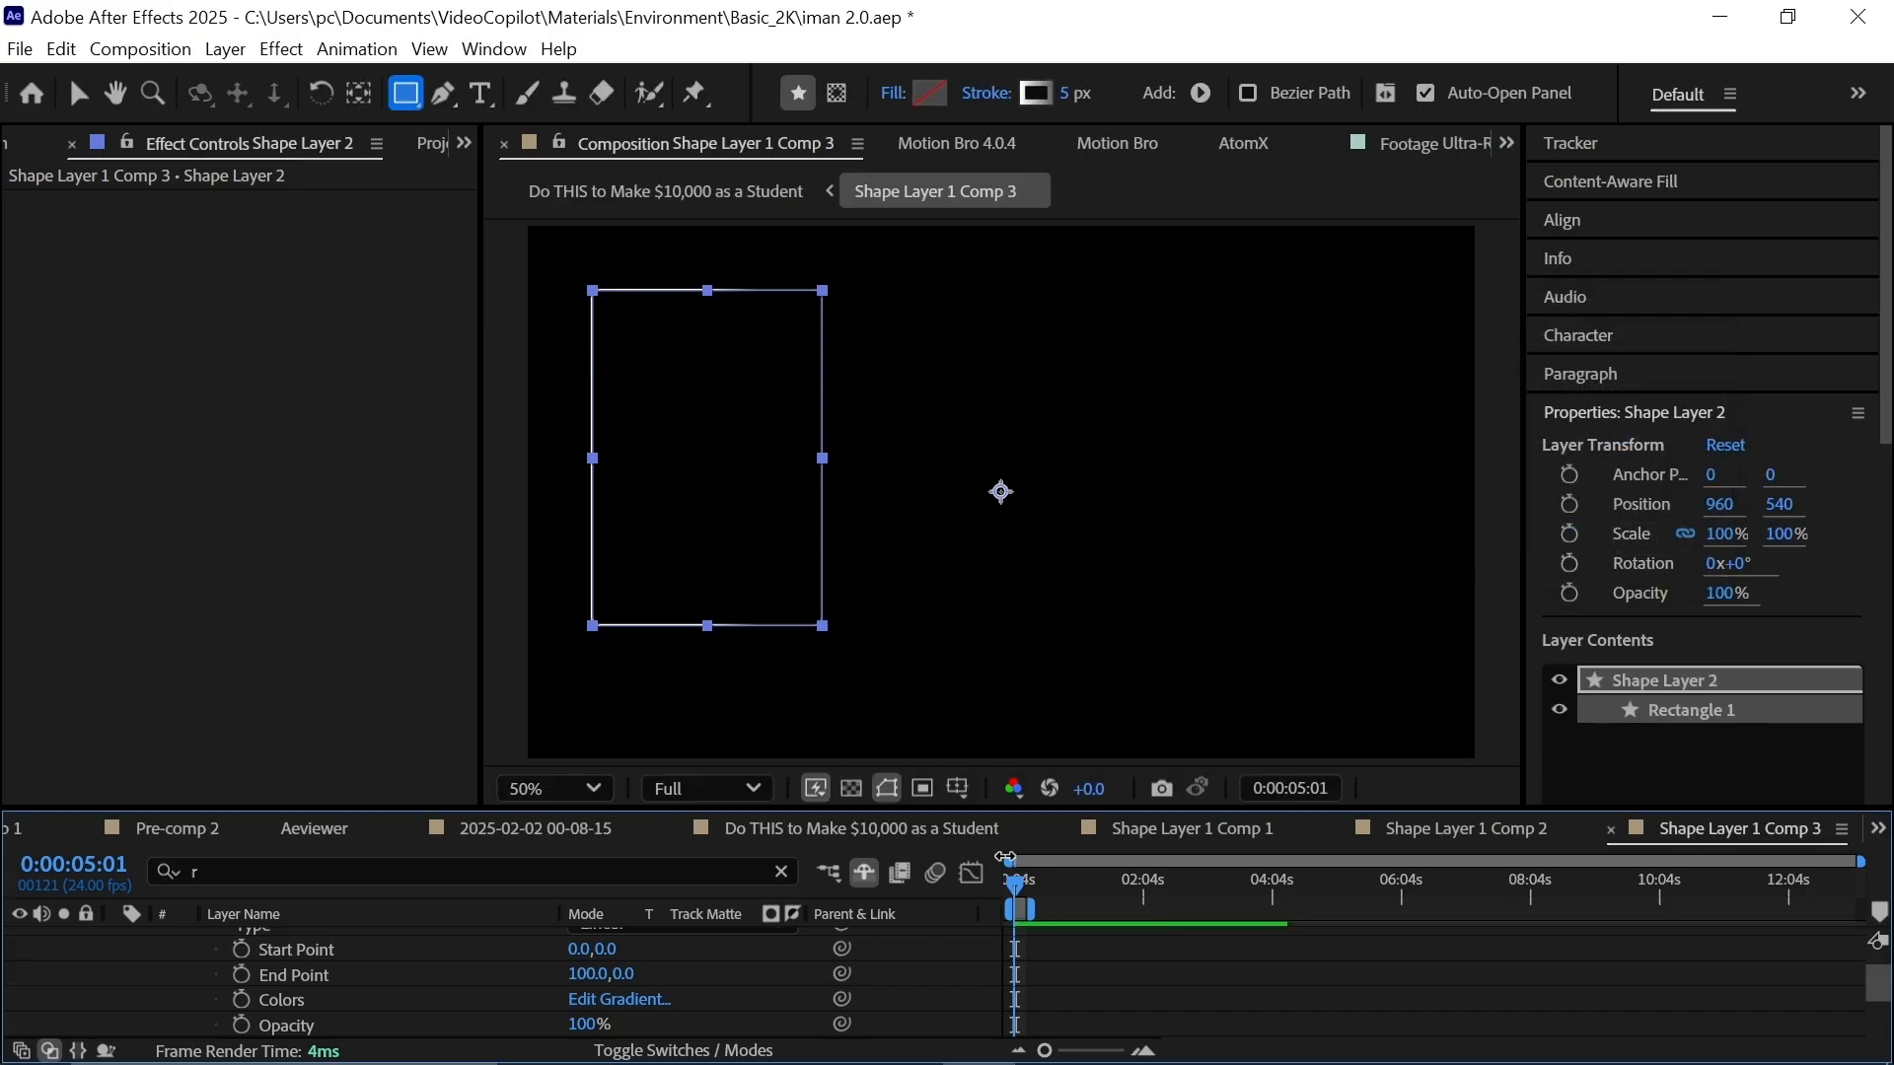
# Angle the stroke gradient downward, set the black card body to 50% opacity, and return to the main comp.
pyautogui.press('v')
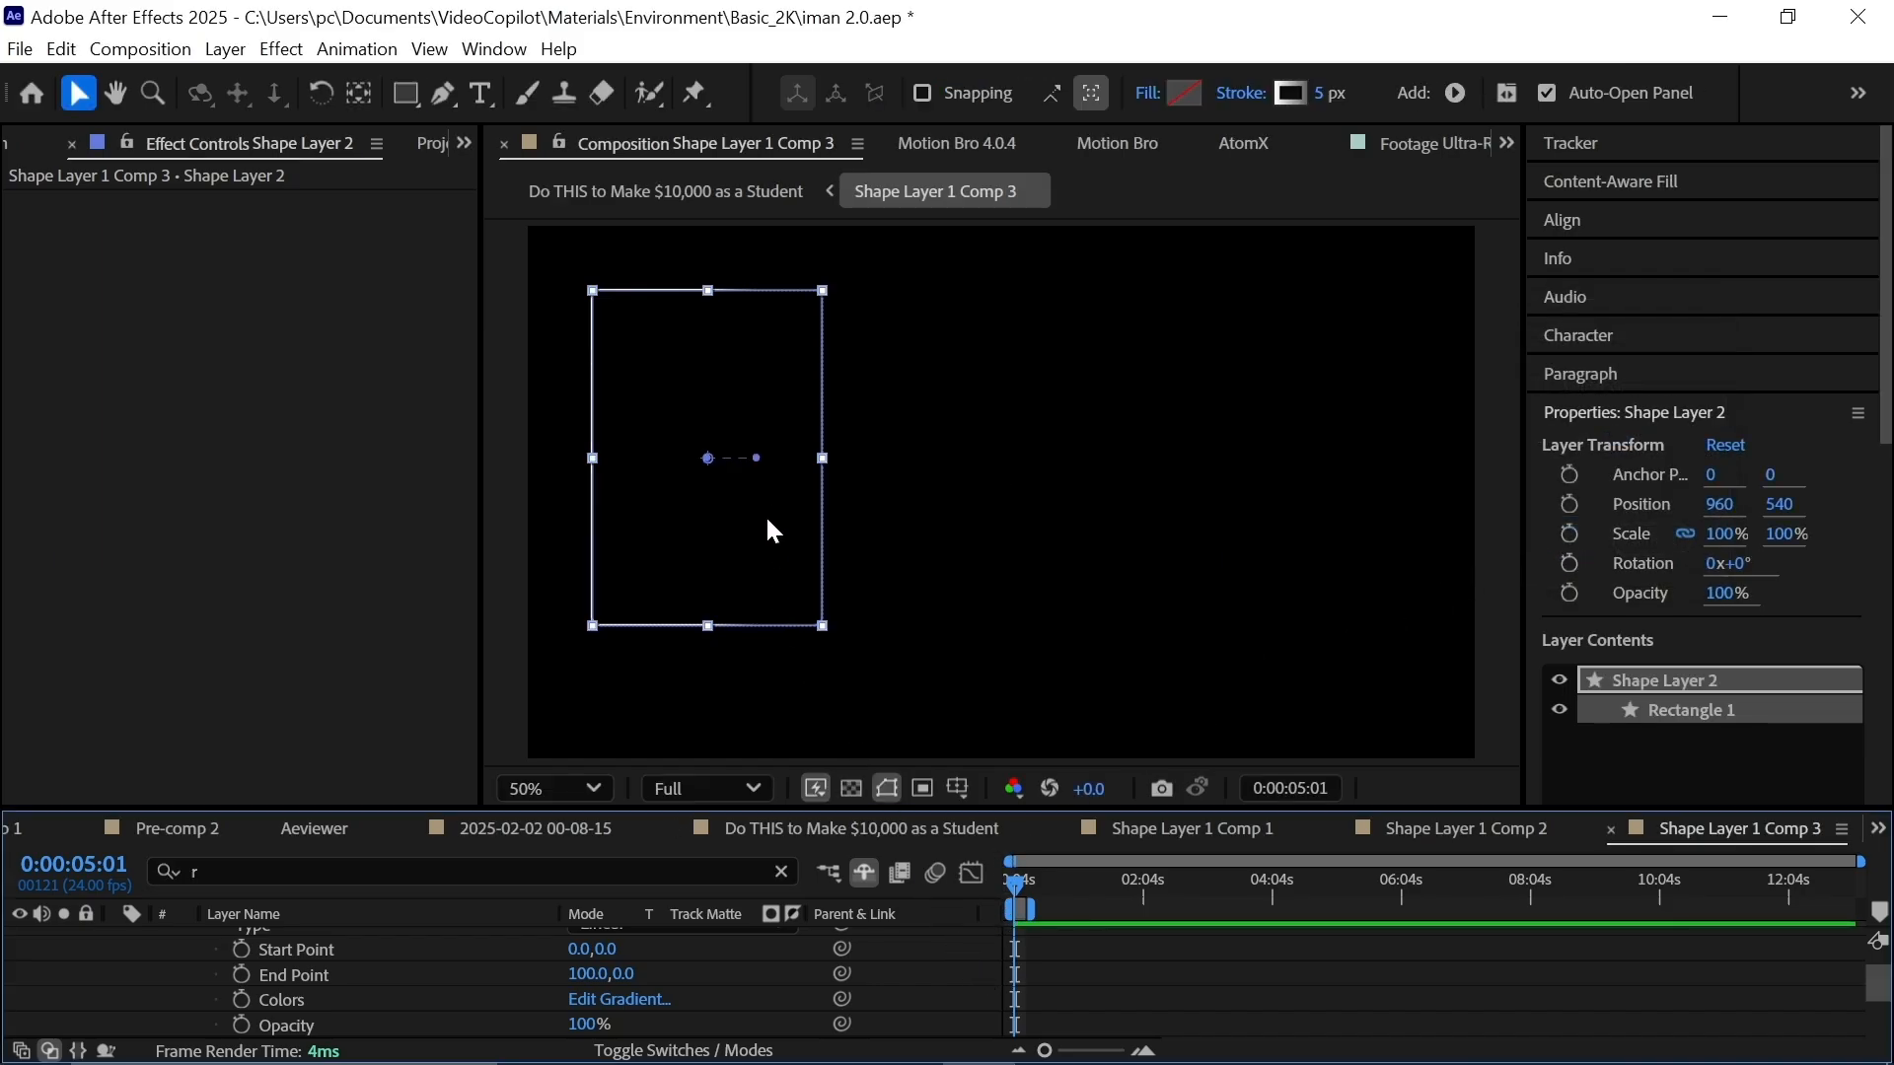
pyautogui.moveTo(757, 460); pyautogui.dragTo(754, 515)
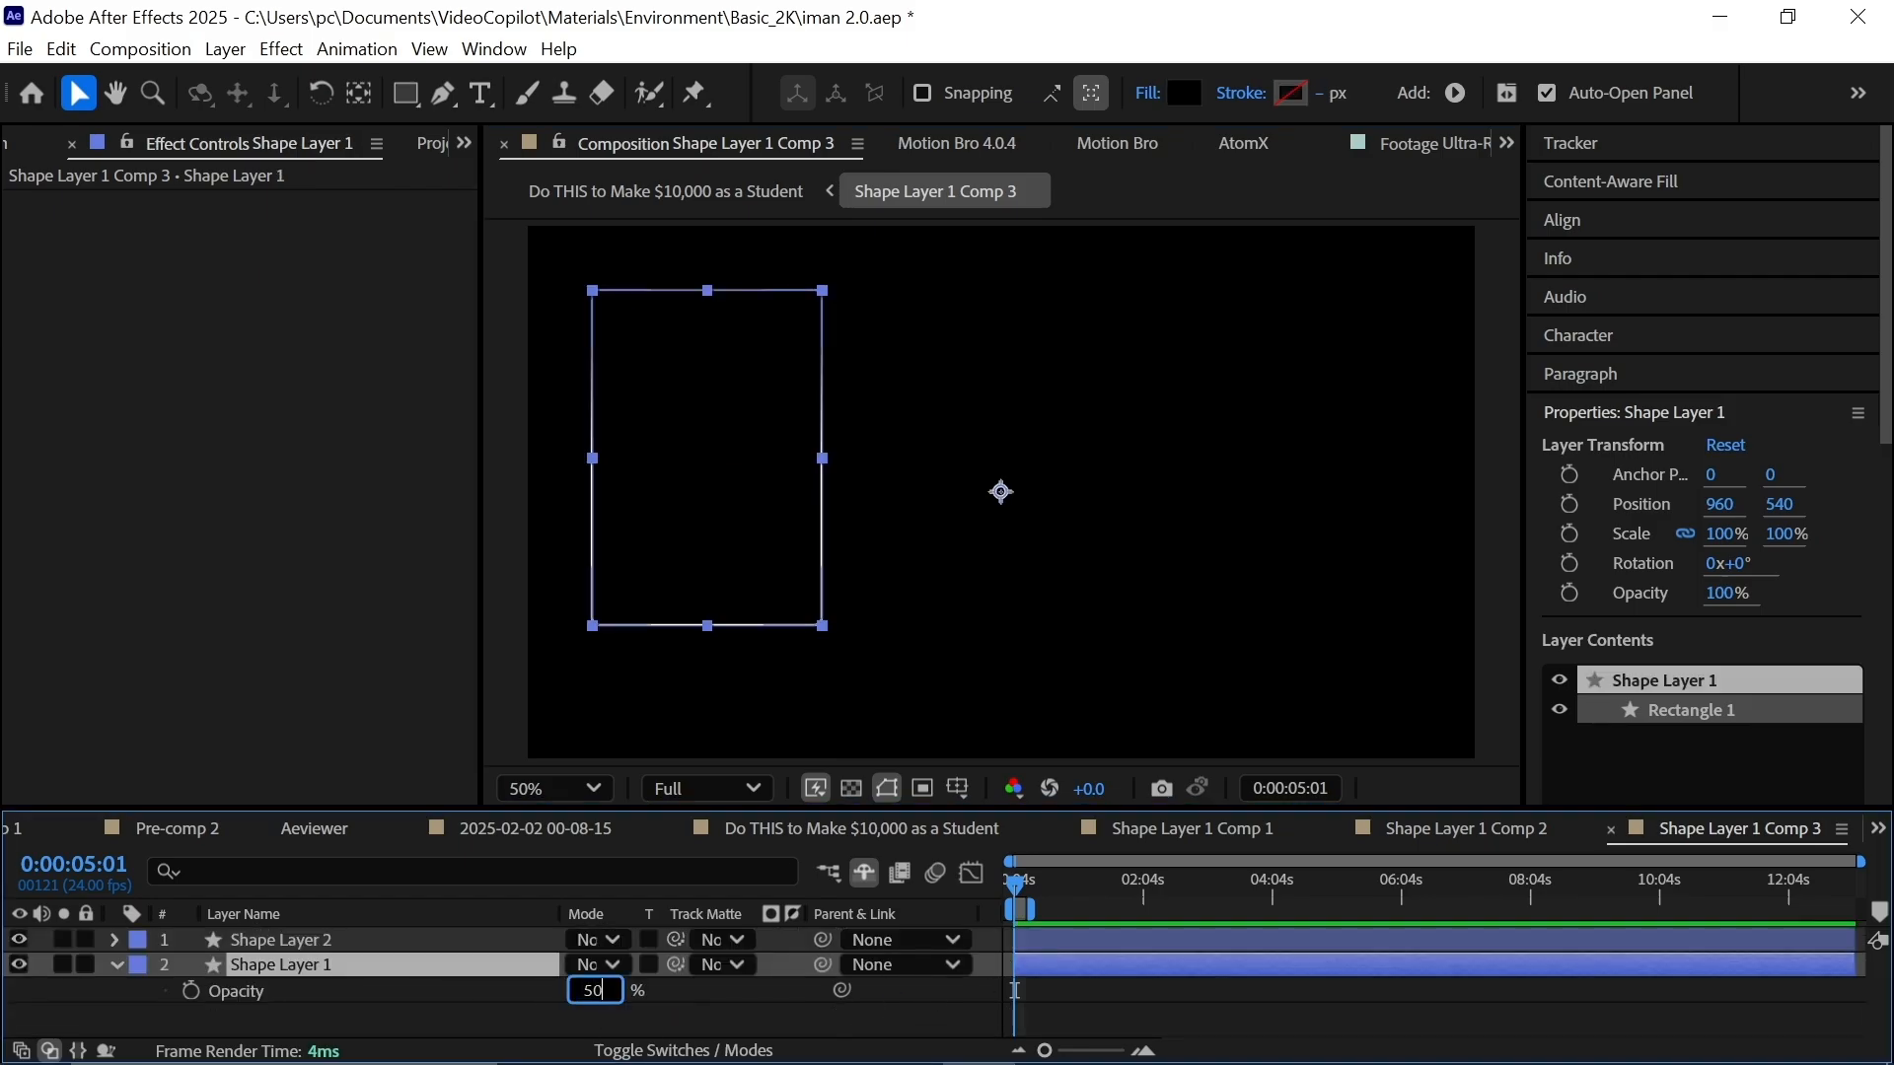
pyautogui.press('Return')
pyautogui.click(866, 1025)
pyautogui.click(850, 788)
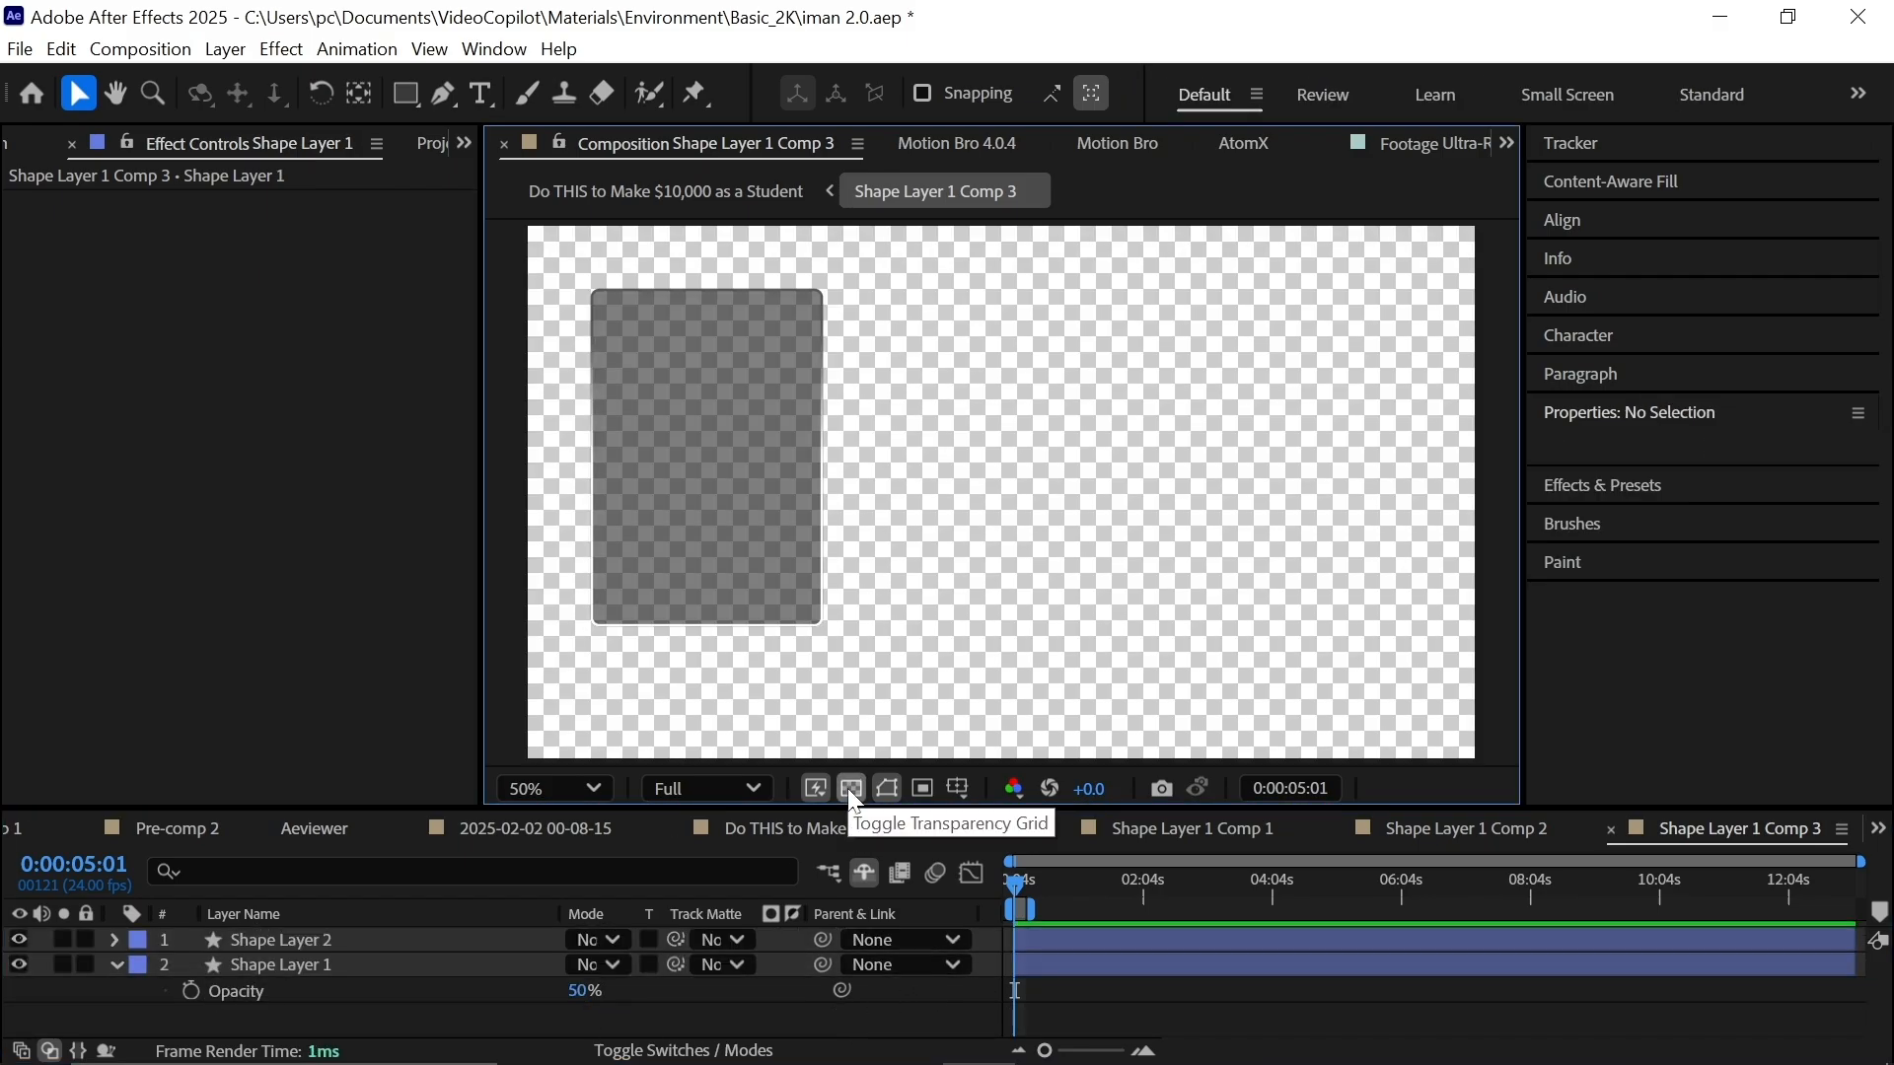
pyautogui.click(861, 829)
# Move the card's anchor point onto the card and make the layer 3D.
pyautogui.press('y')
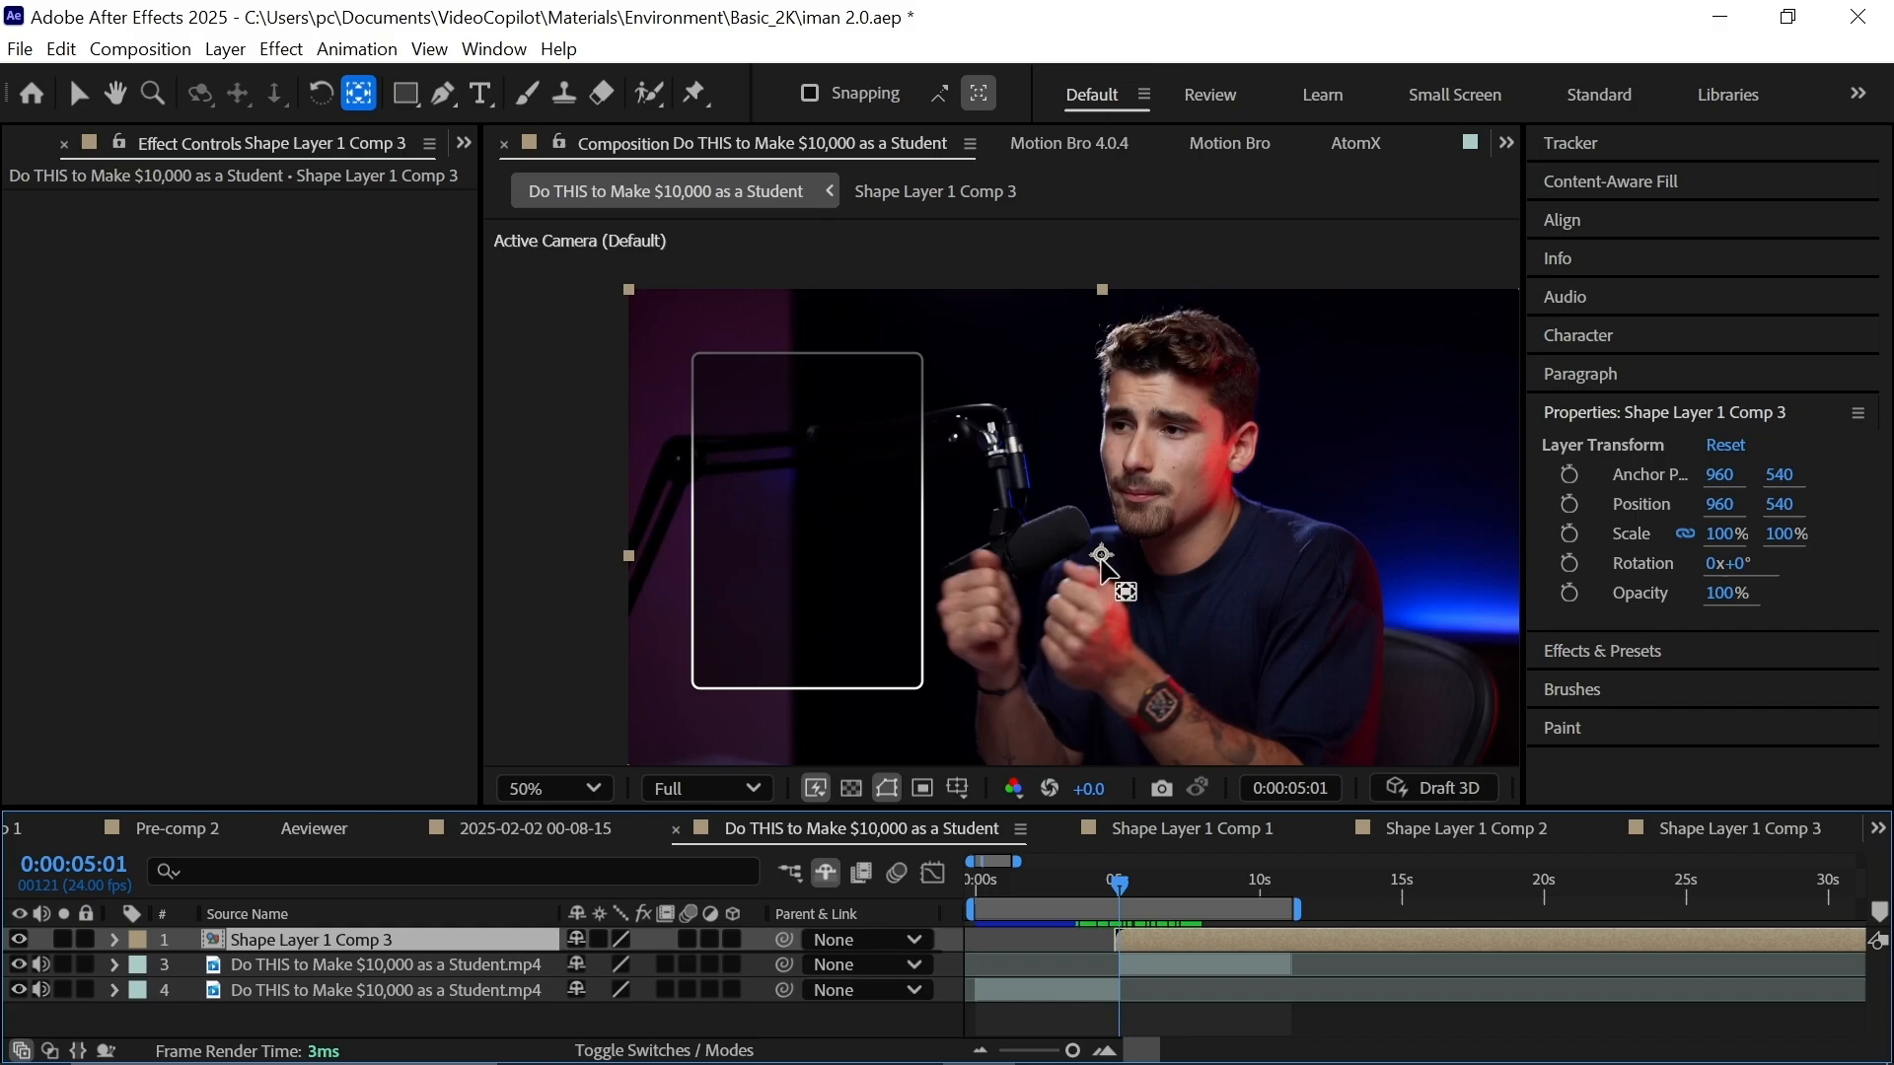
pyautogui.moveTo(1101, 559); pyautogui.dragTo(913, 576)
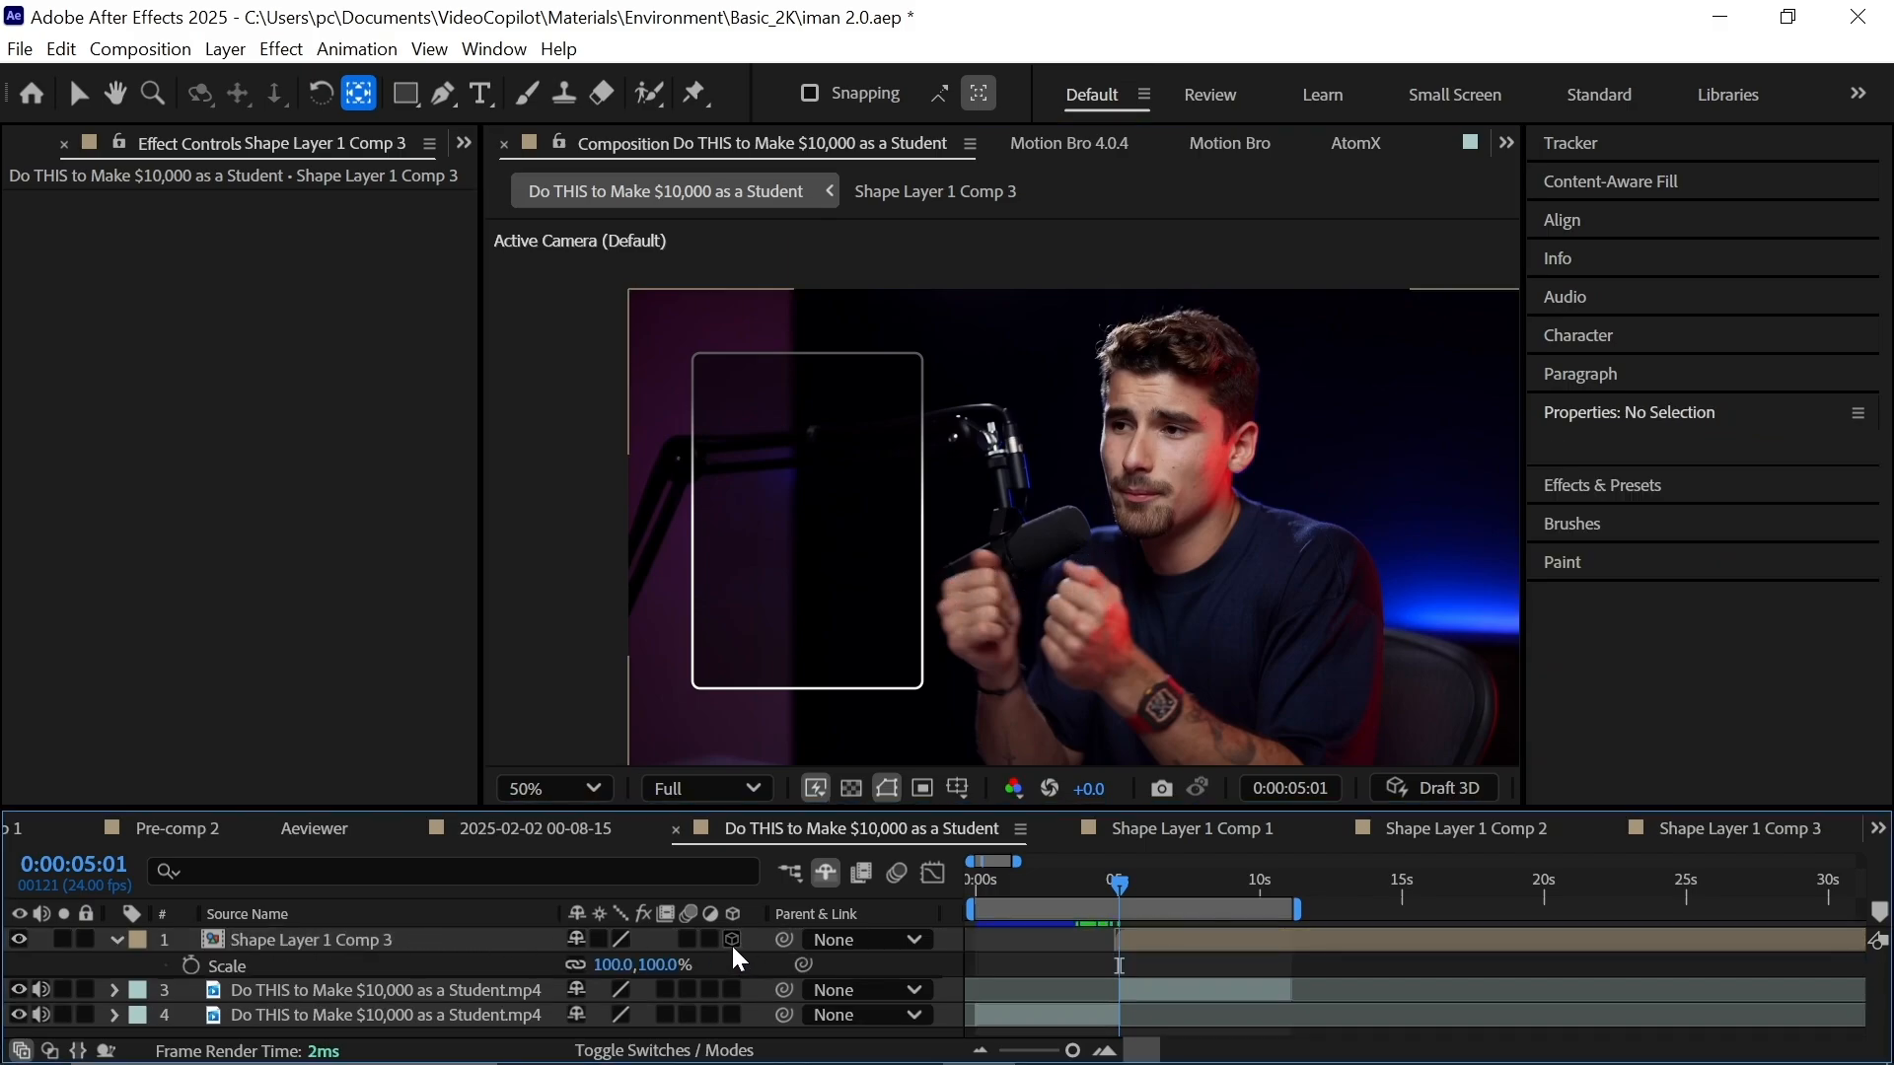
pyautogui.click(732, 939)
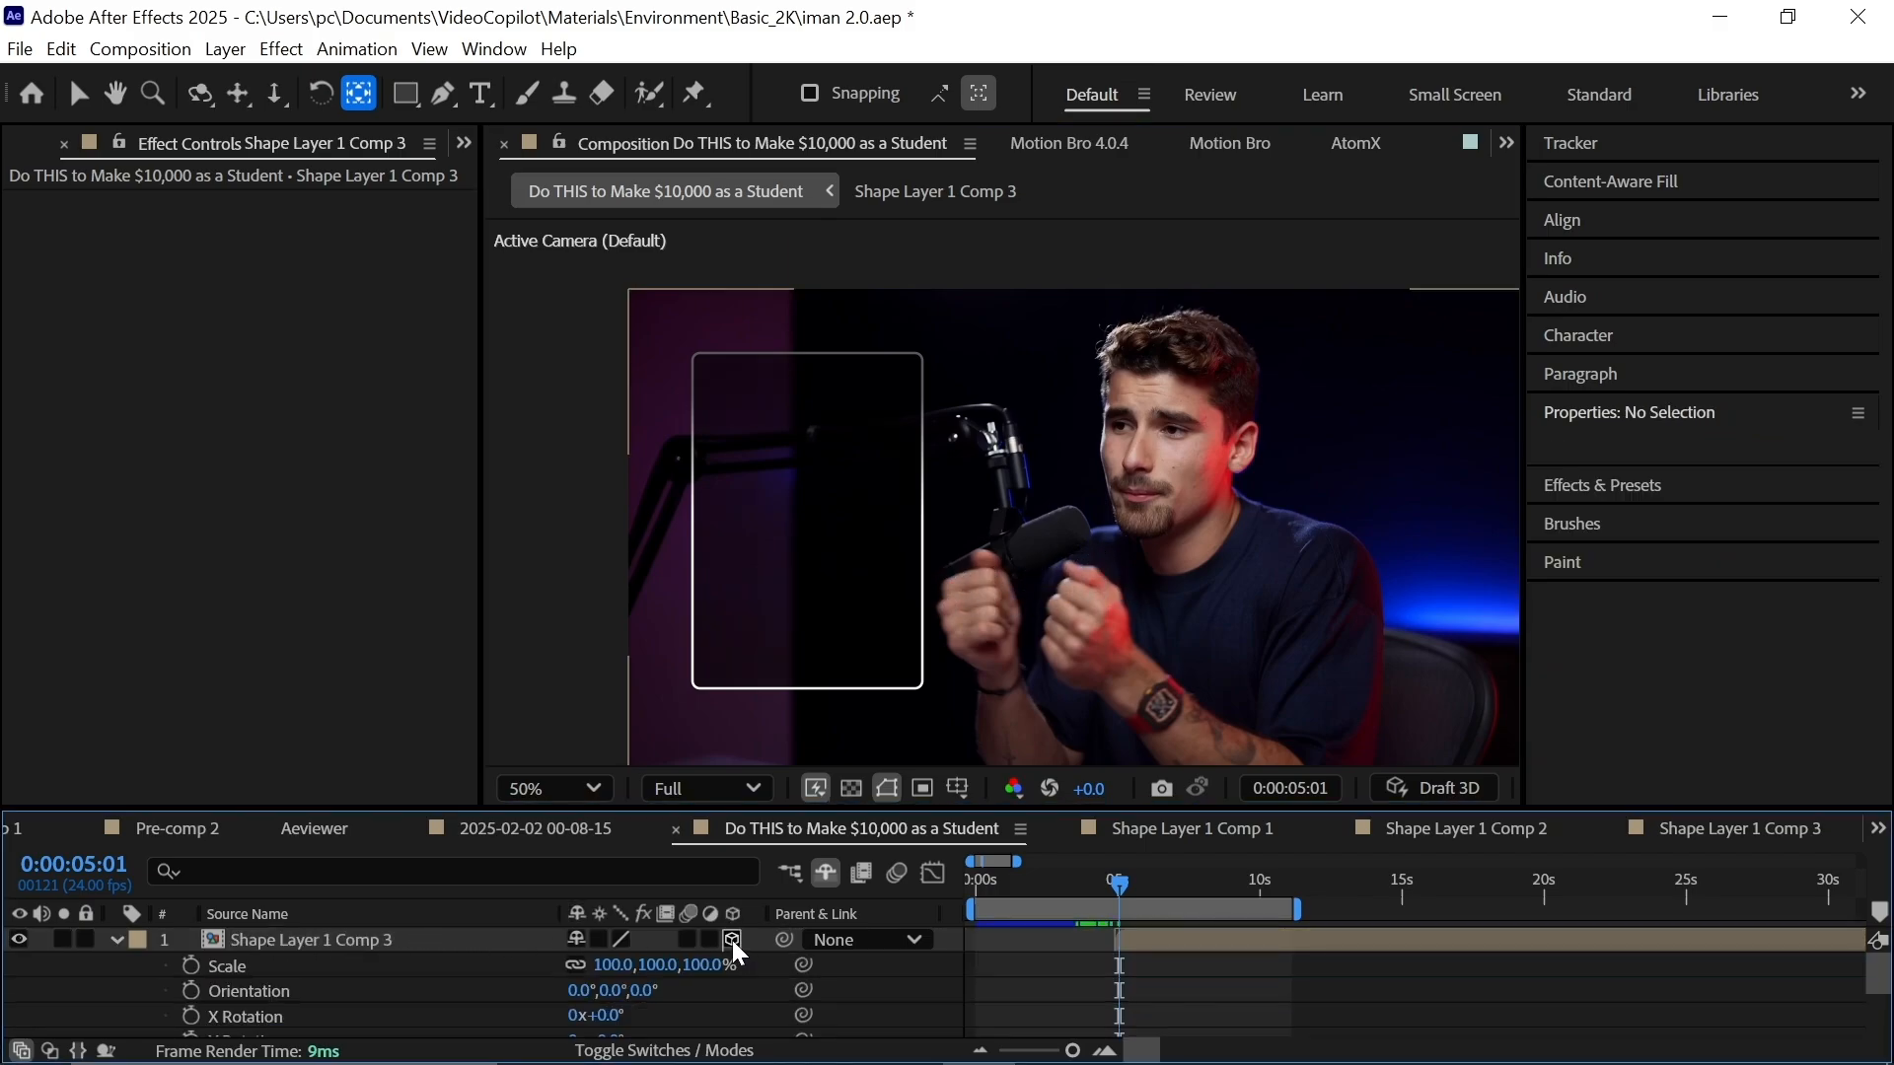
# Keyframe the card's unlinked Scale so Y grows from 0% to 100%, selecting both keys for easing.
pyautogui.click(191, 965)
pyautogui.moveTo(1152, 970); pyautogui.dragTo(1203, 970)
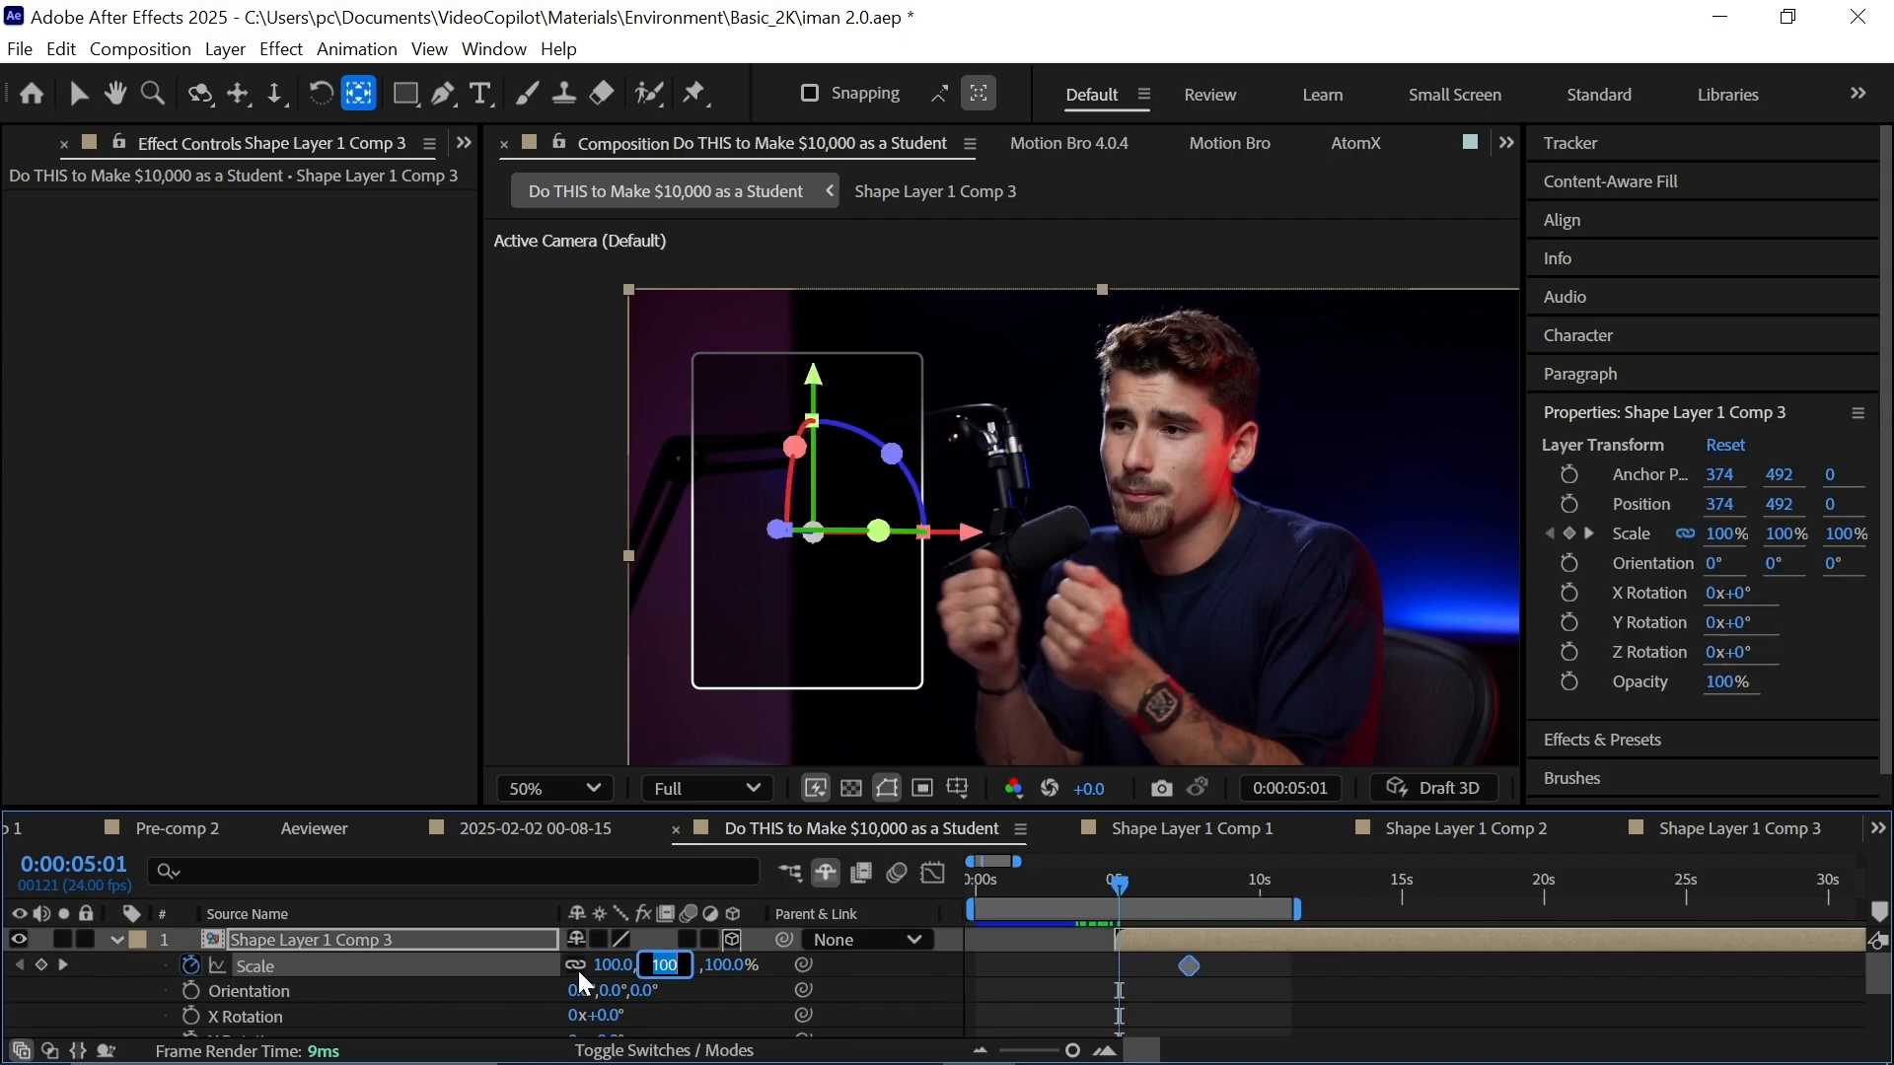
pyautogui.click(576, 965)
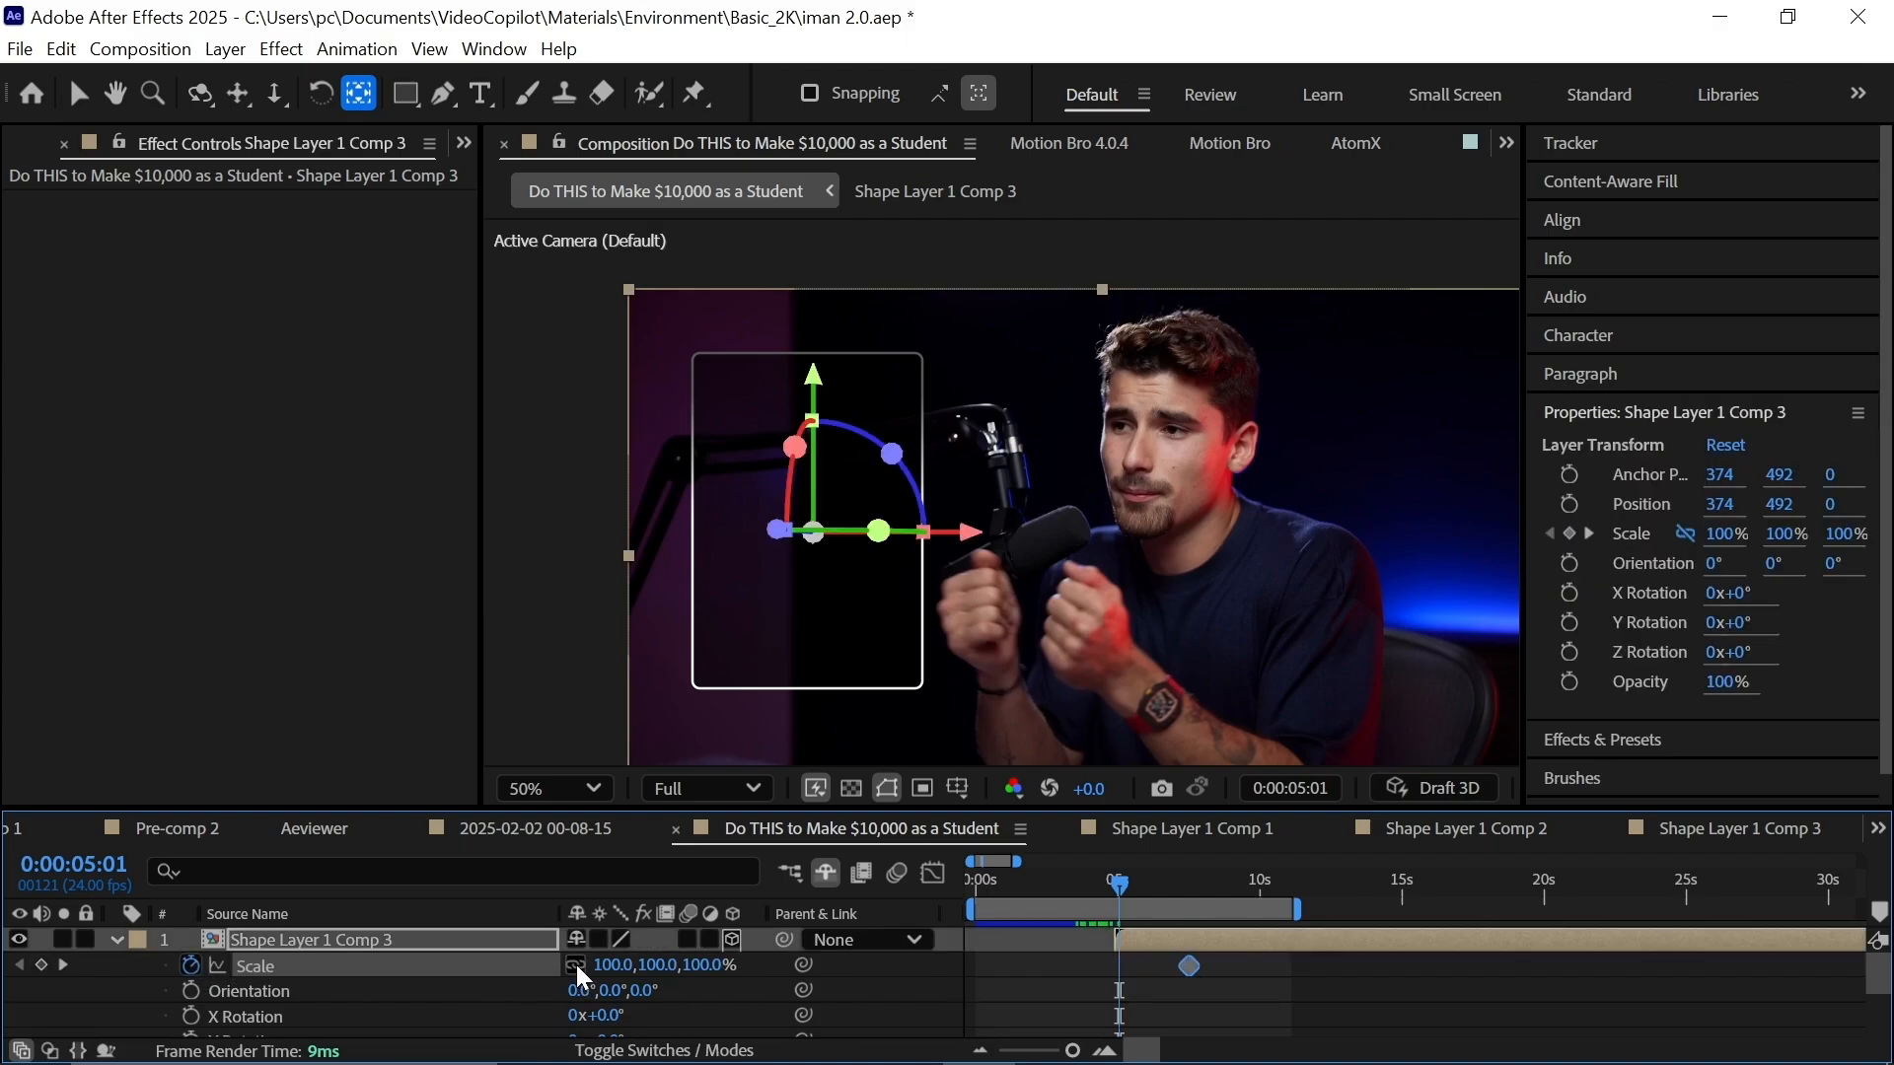
pyautogui.click(652, 964)
pyautogui.write('0')
pyautogui.press('Return')
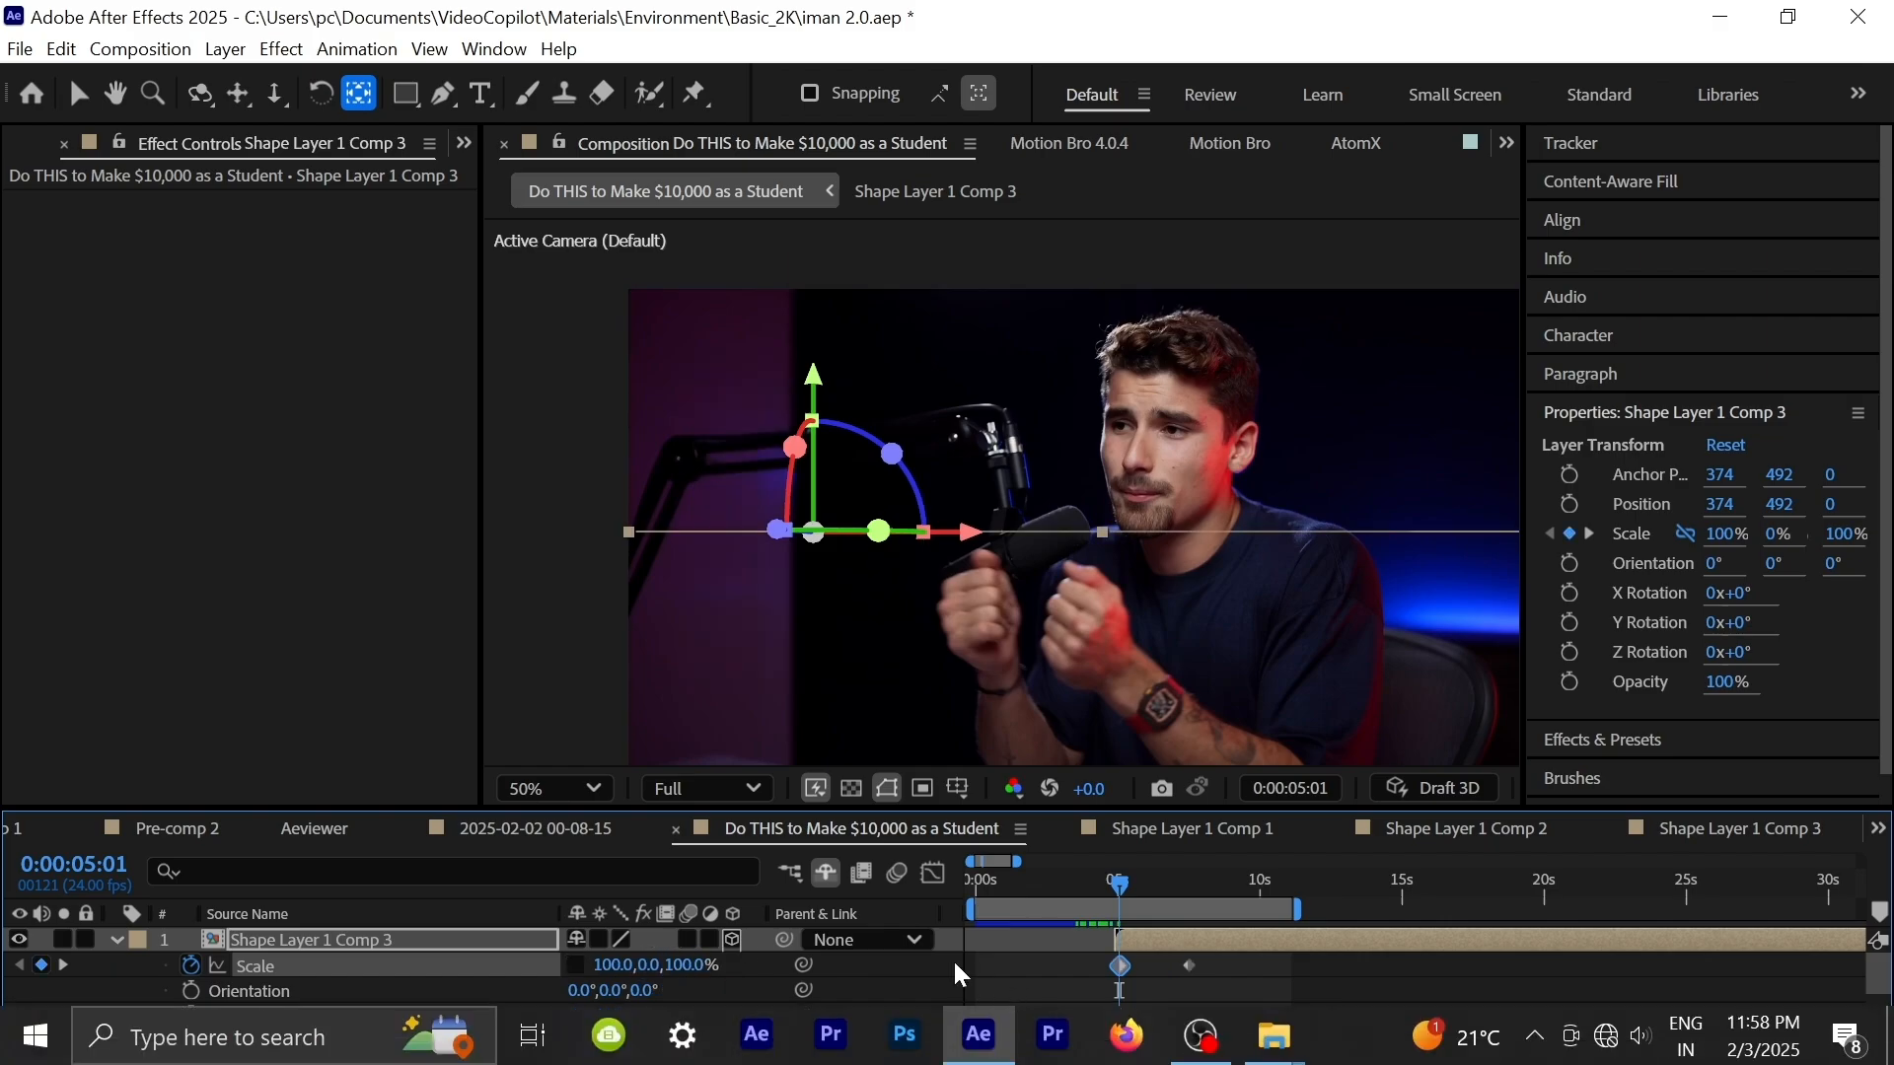
pyautogui.moveTo(1242, 958); pyautogui.dragTo(1079, 971)
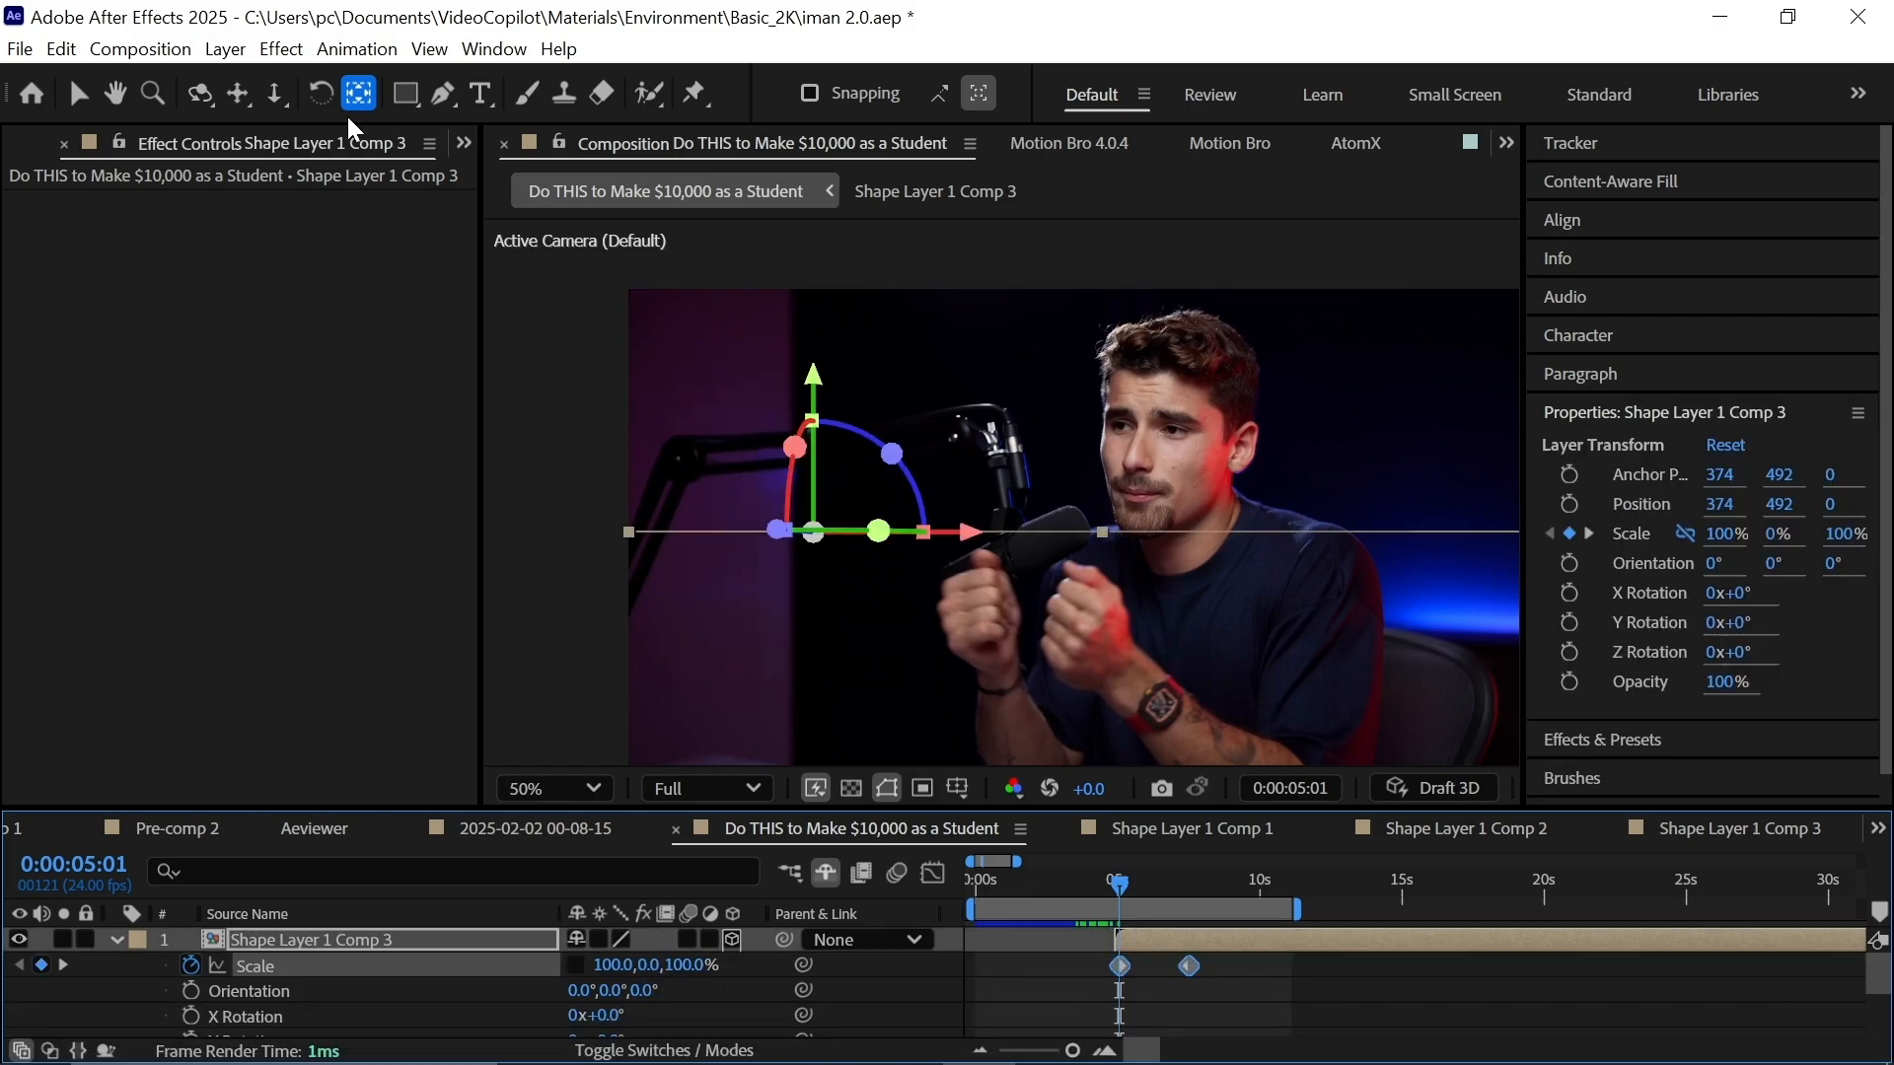
pyautogui.scroll(1, 347, 142)
# Open the card precomp and add a '$10K/month' title sized near the card's top.
pyautogui.doubleClick(1227, 939)
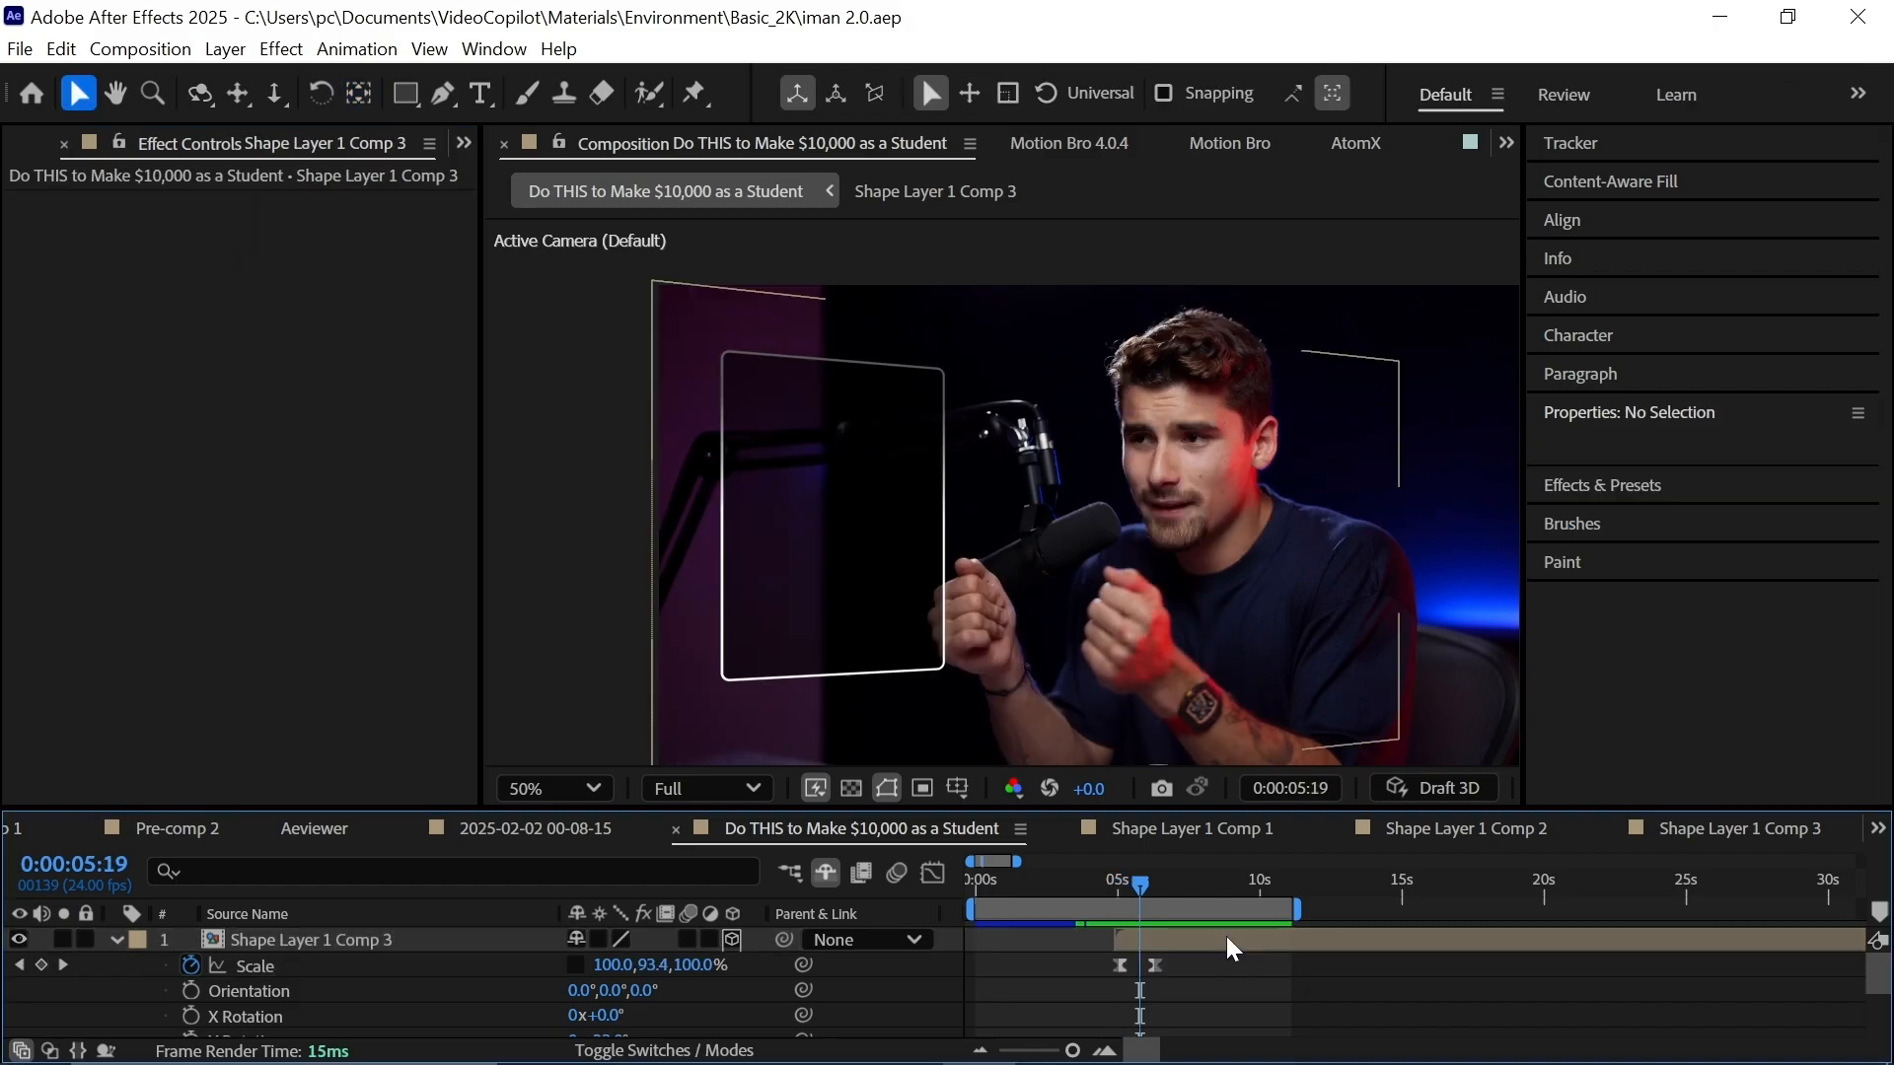
pyautogui.hotkey('ctrl', 't')
pyautogui.click(633, 367)
pyautogui.write('$10K/month')
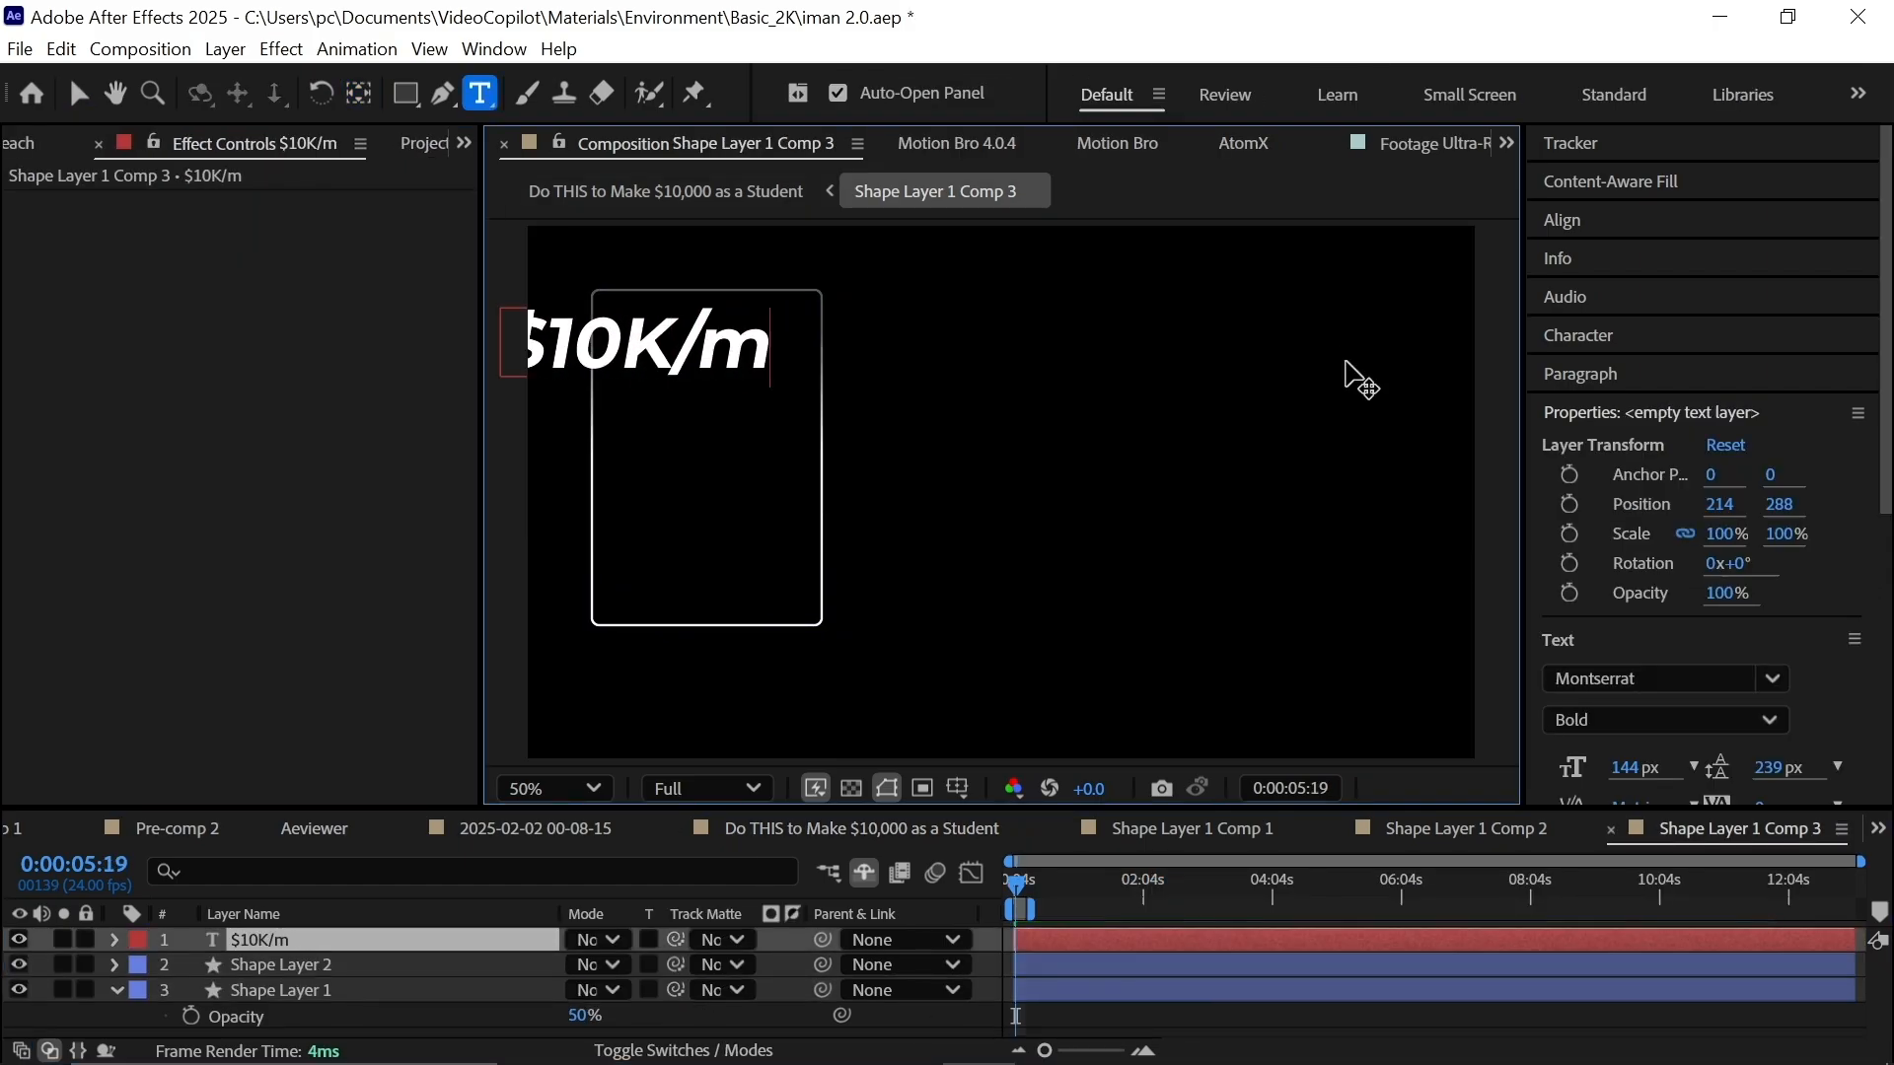
pyautogui.moveTo(1707, 535); pyautogui.dragTo(1620, 568)
pyautogui.hotkey('shift', 'Right')
pyautogui.hotkey('shift', 'Right')
pyautogui.hotkey('shift', 'Right')
pyautogui.hotkey('shift', 'Right')
pyautogui.hotkey('shift', 'Right')
pyautogui.hotkey('shift', 'Right')
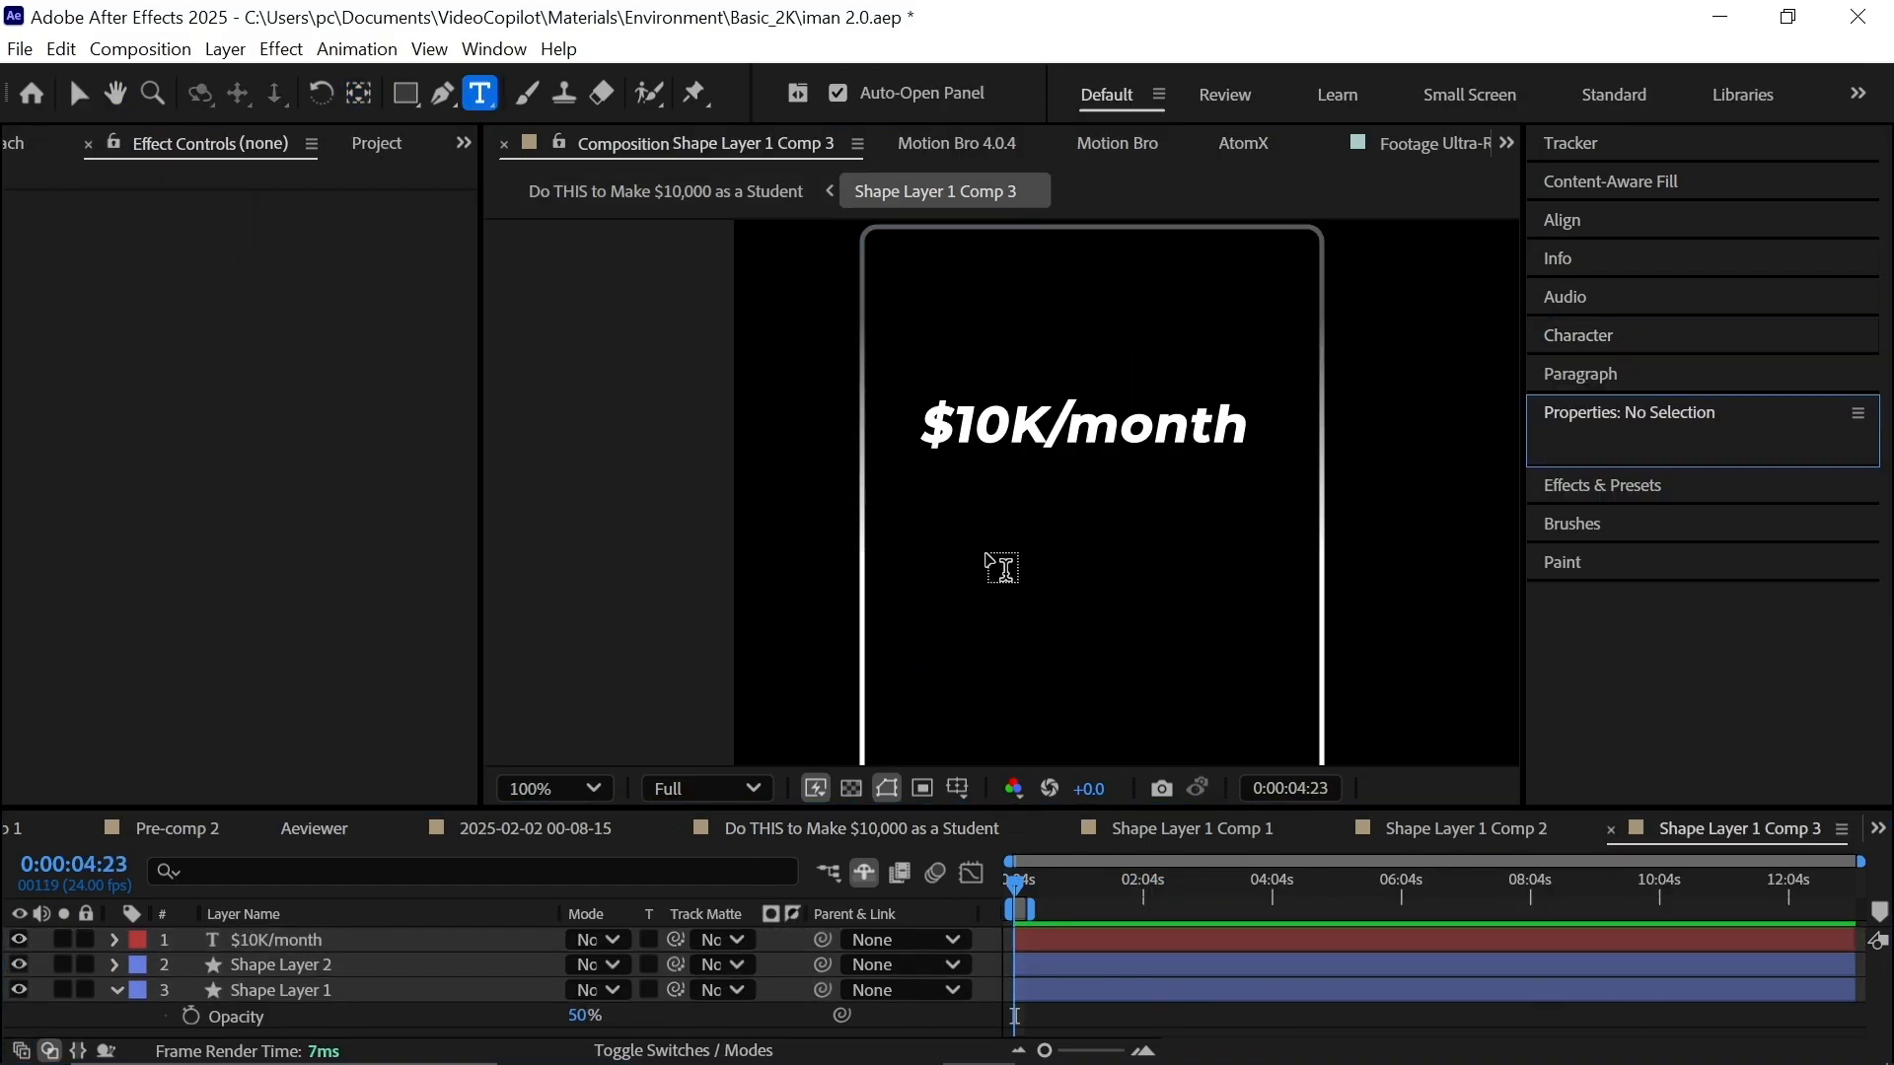
# Add a light-weight '$' text layer inside a circle outline below the title.
pyautogui.click(1002, 562)
pyautogui.write('$')
pyautogui.press('Return')
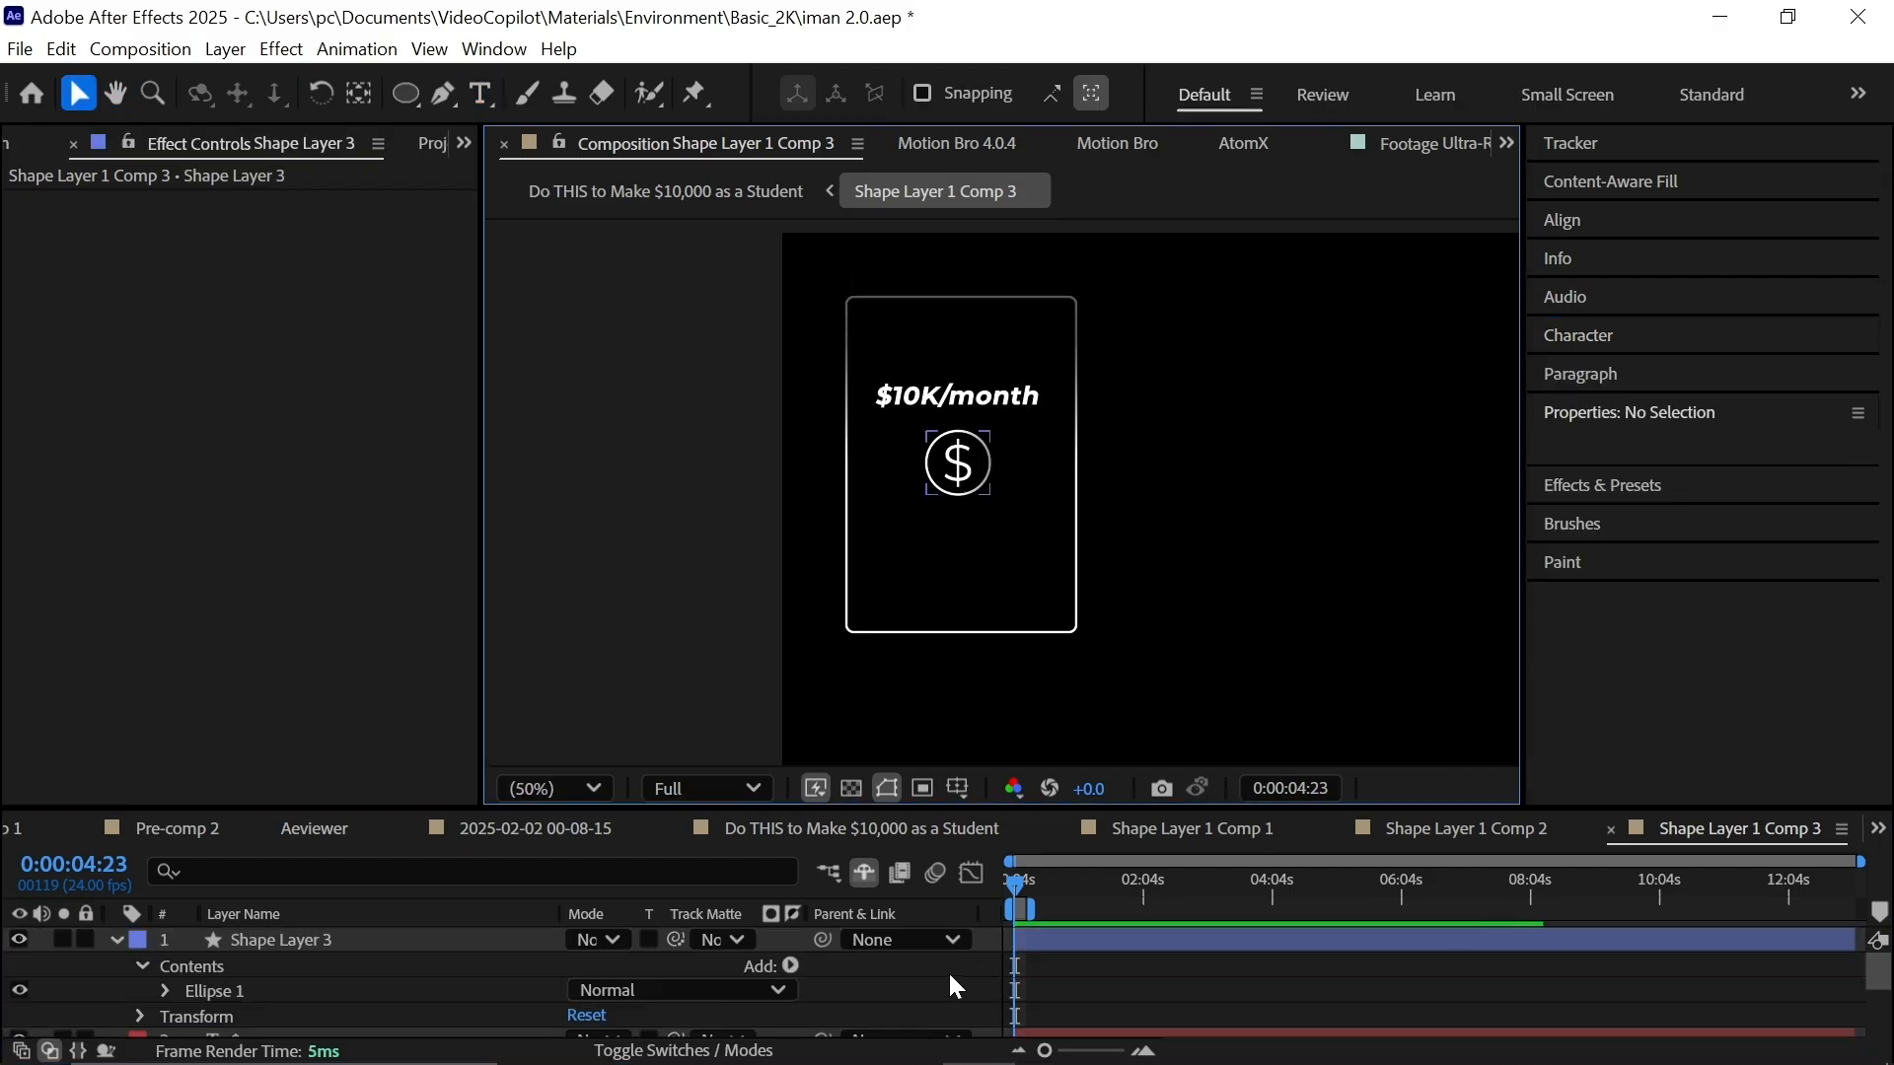
pyautogui.click(955, 967)
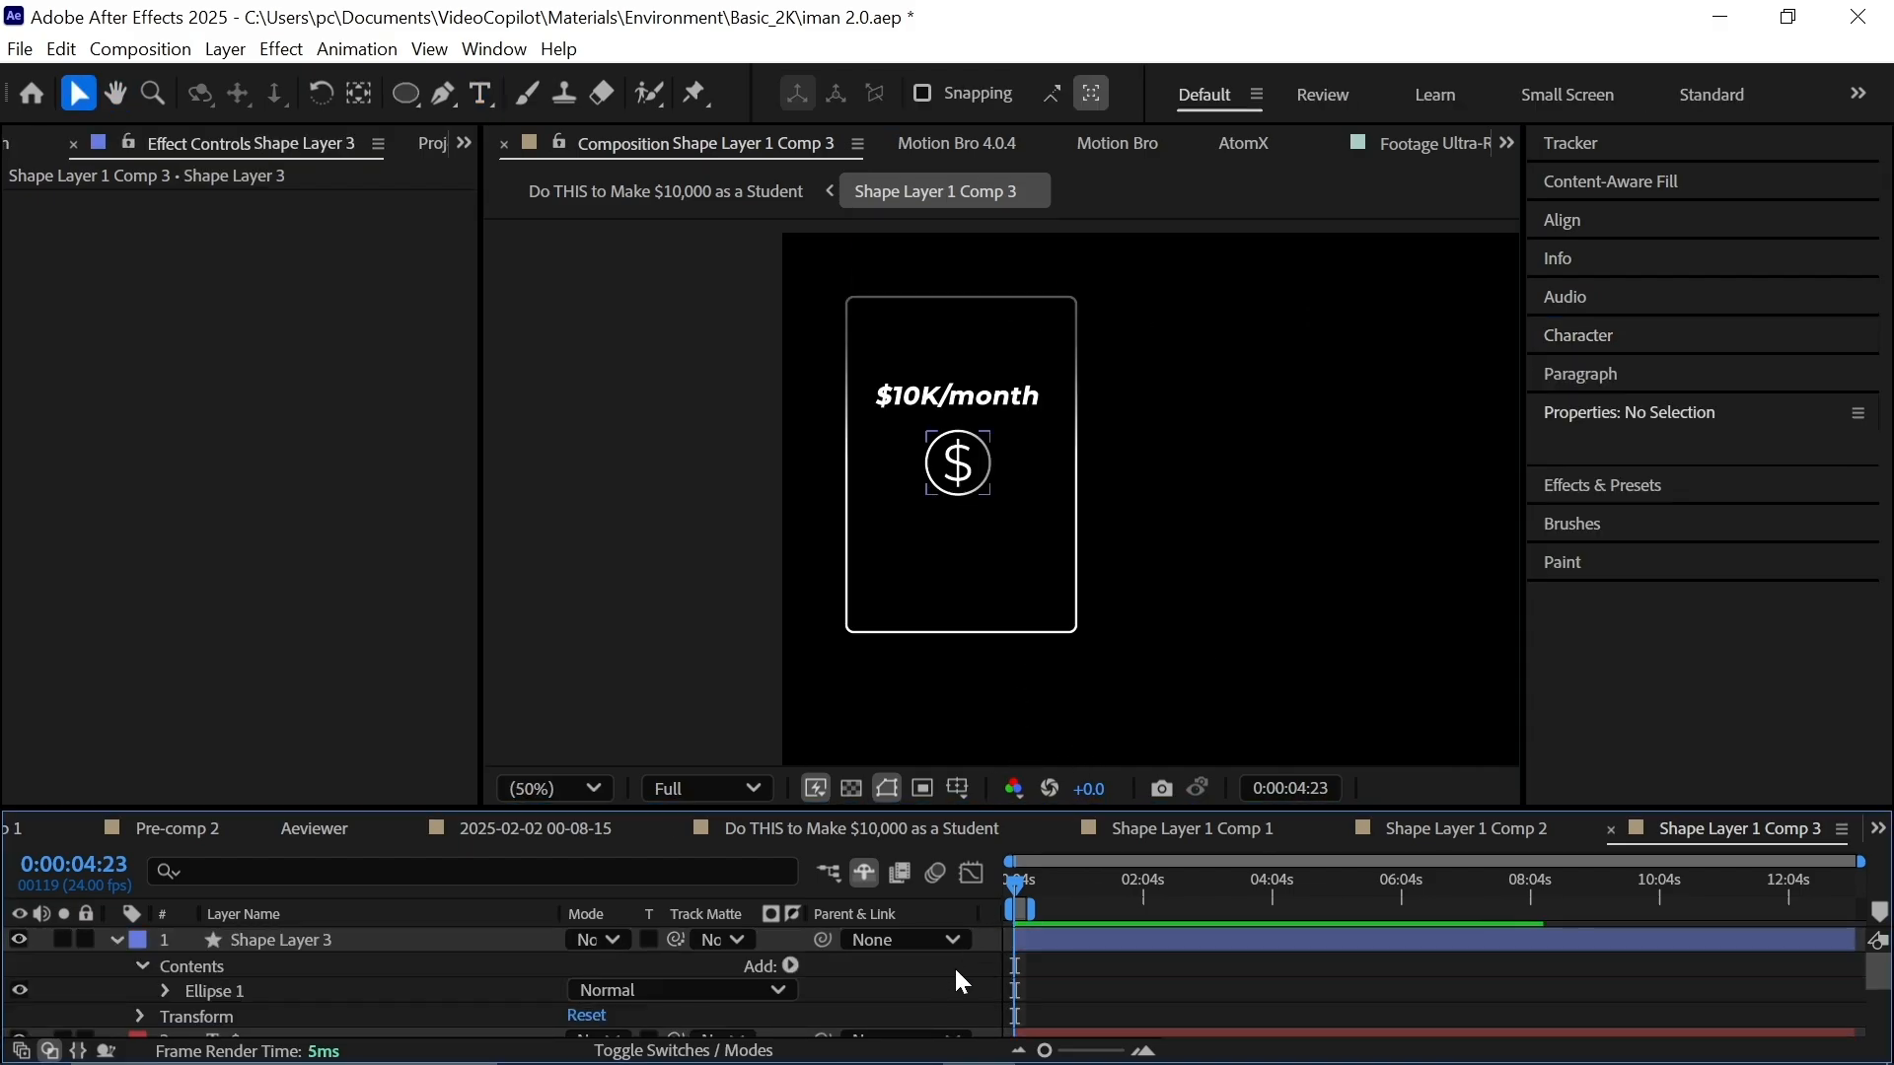
pyautogui.click(117, 939)
pyautogui.click(114, 965)
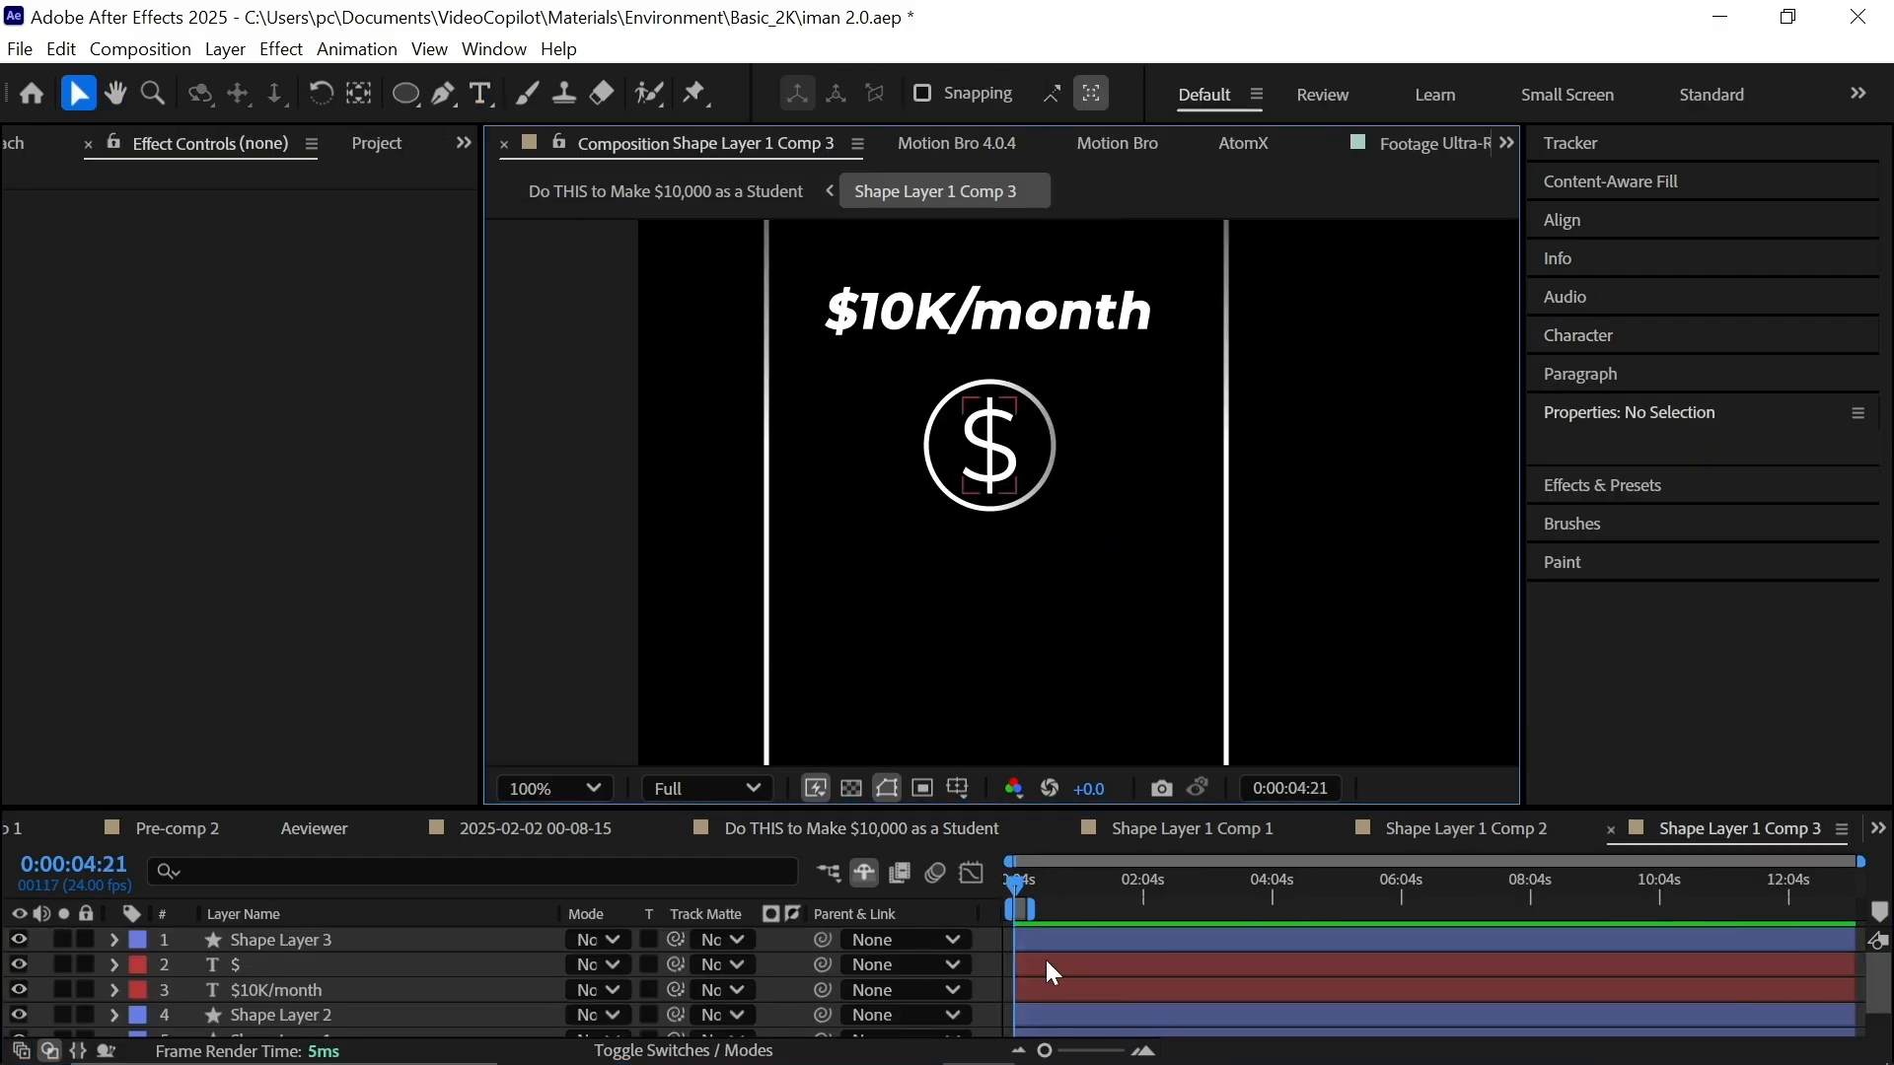
pyautogui.hotkey('ctrl', 't')
pyautogui.click(901, 636)
pyautogui.write('14 15 16 ')
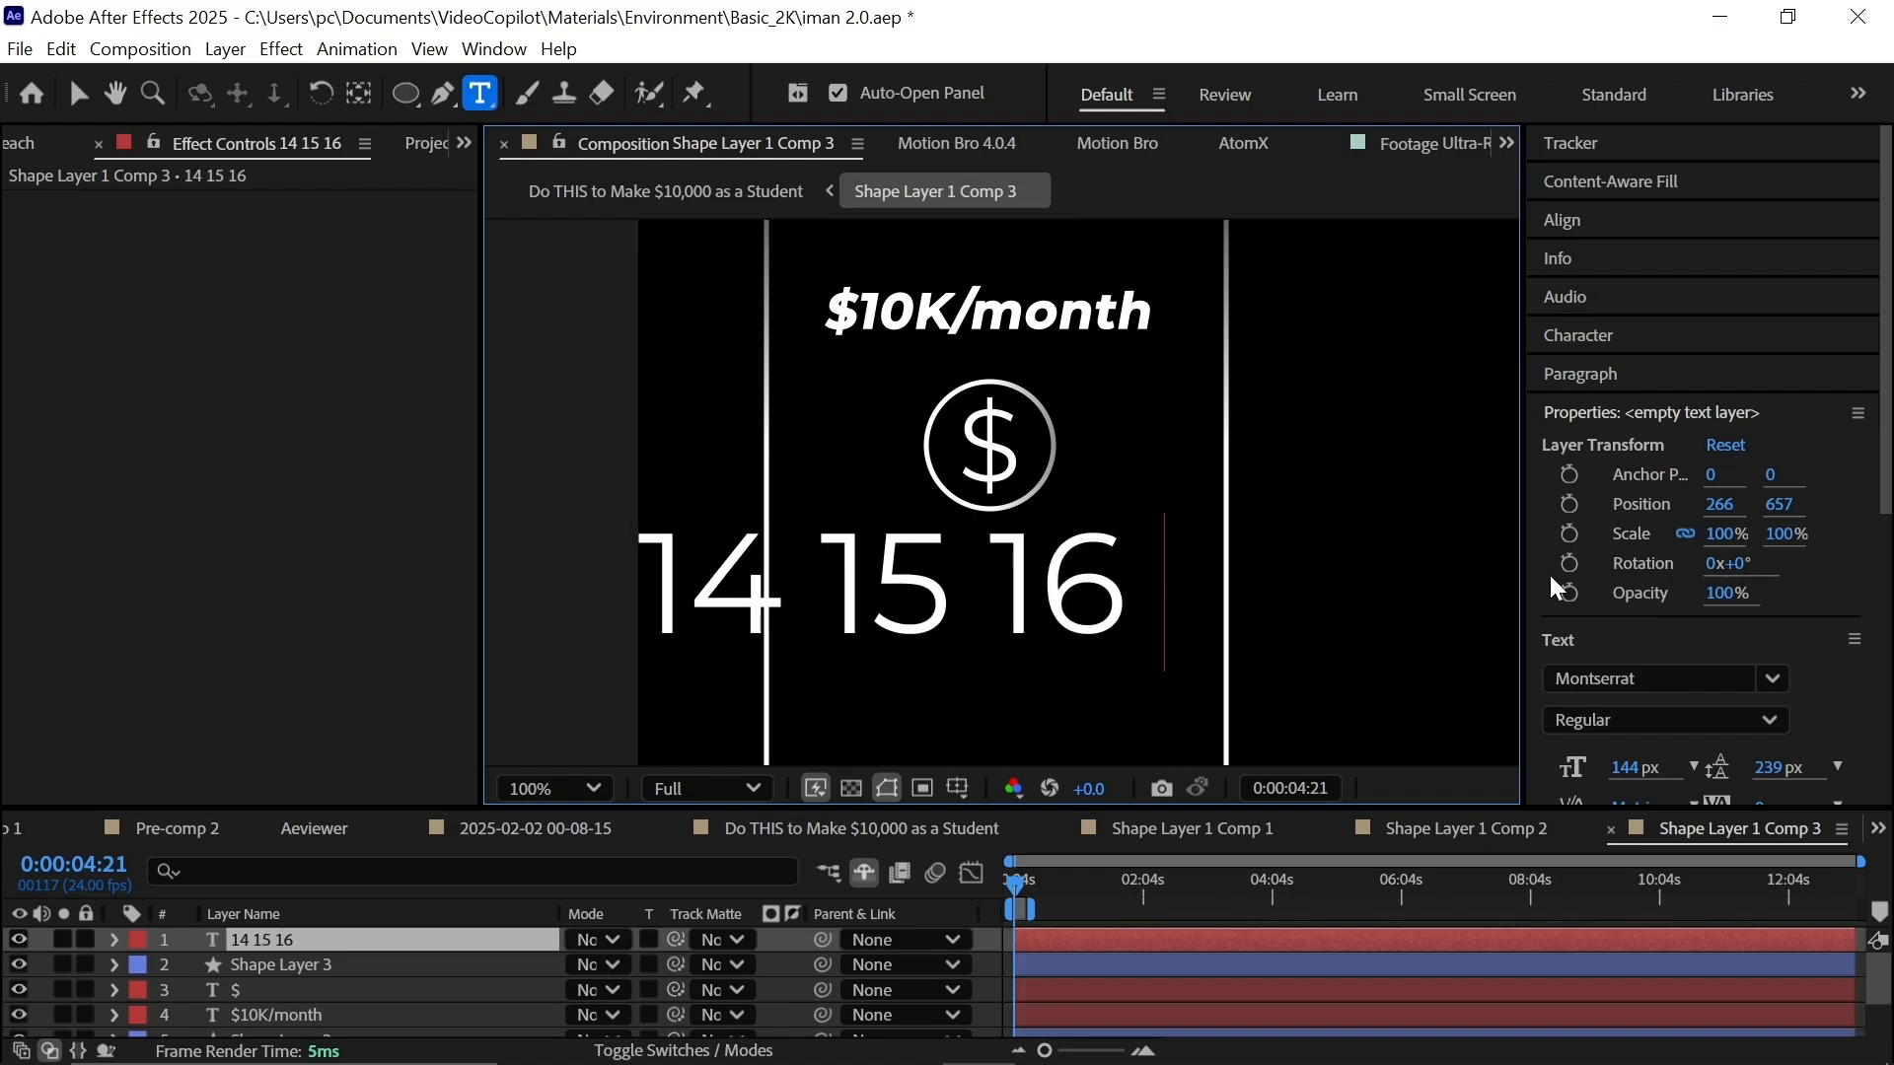
pyautogui.write('17 18 19')
pyautogui.press('Escape')
pyautogui.click(1580, 336)
pyautogui.click(1623, 416)
pyautogui.write('Bold')
pyautogui.click(1060, 945)
# Apply Optics Compensation to the counter with Field Of View 148 centred on the numbers, then preview.
pyautogui.hotkey('ctrl', 'space')
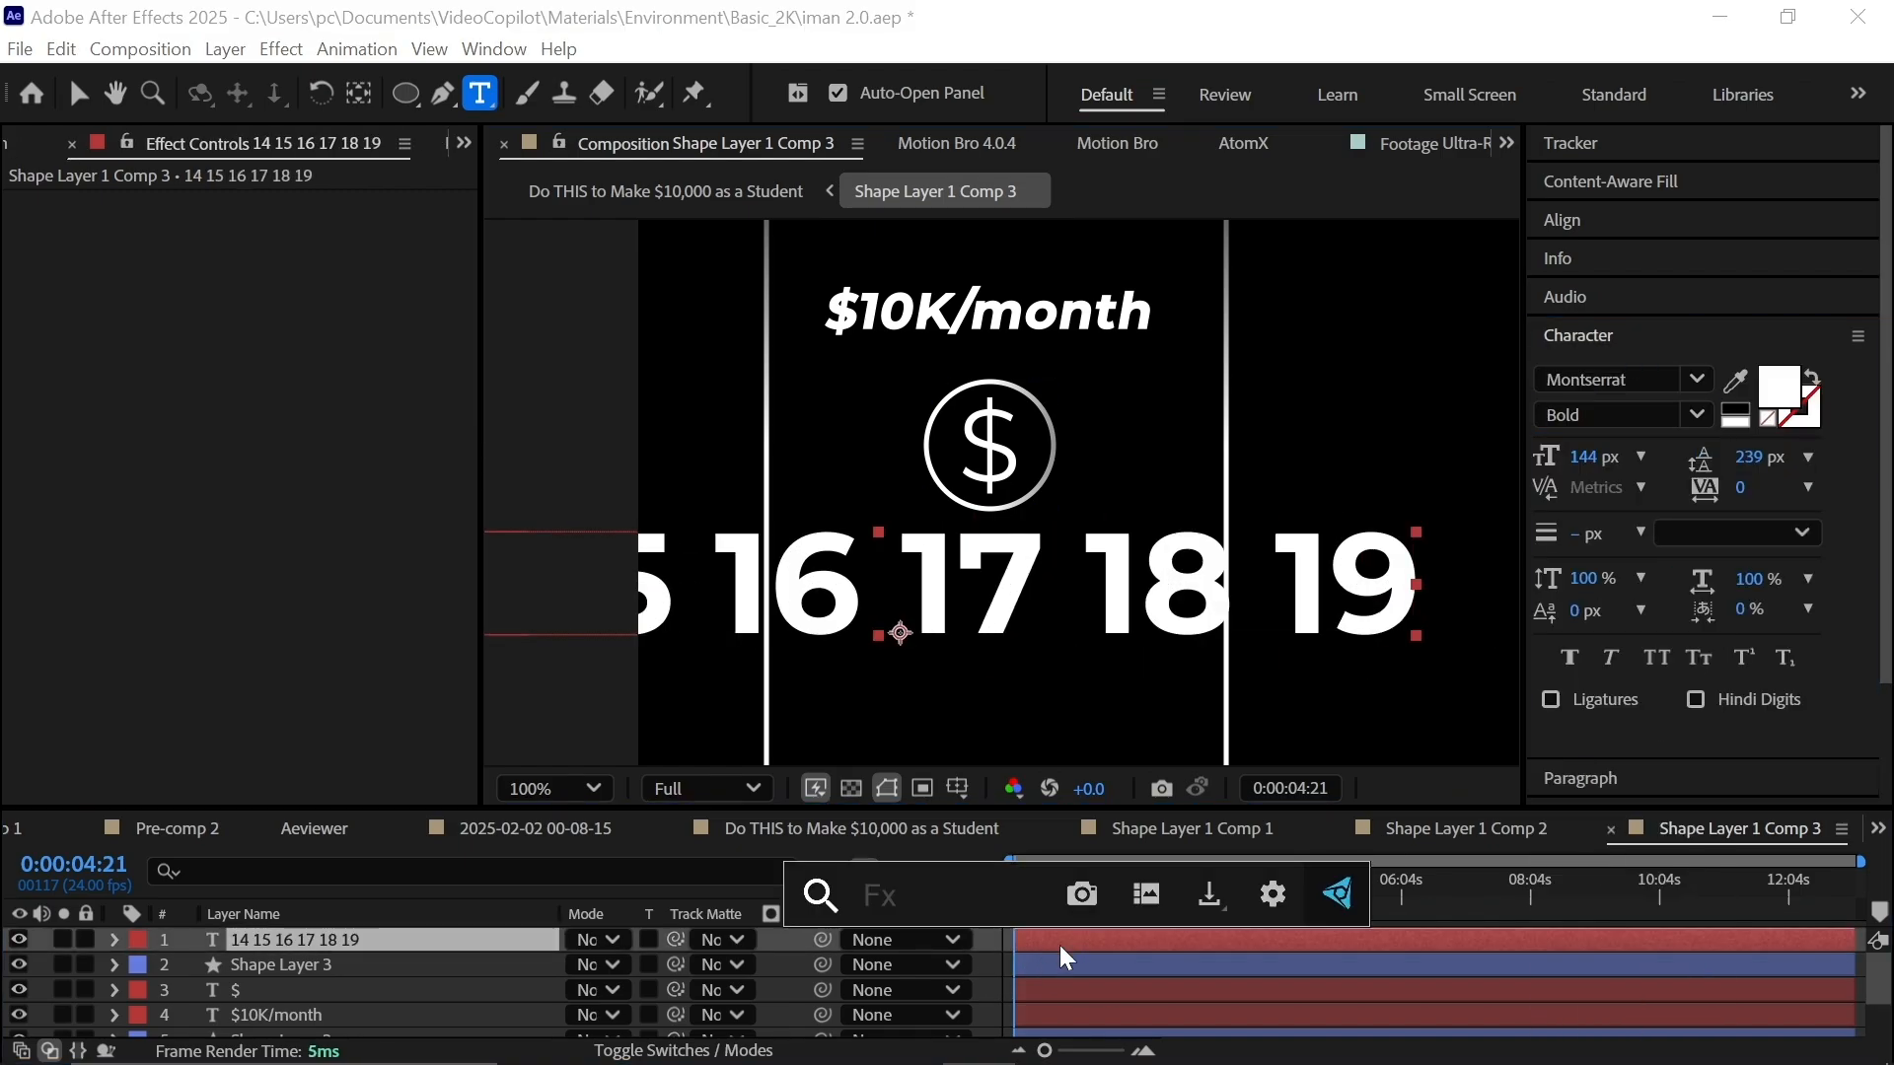
pyautogui.write('opt')
pyautogui.click(932, 824)
pyautogui.press('v')
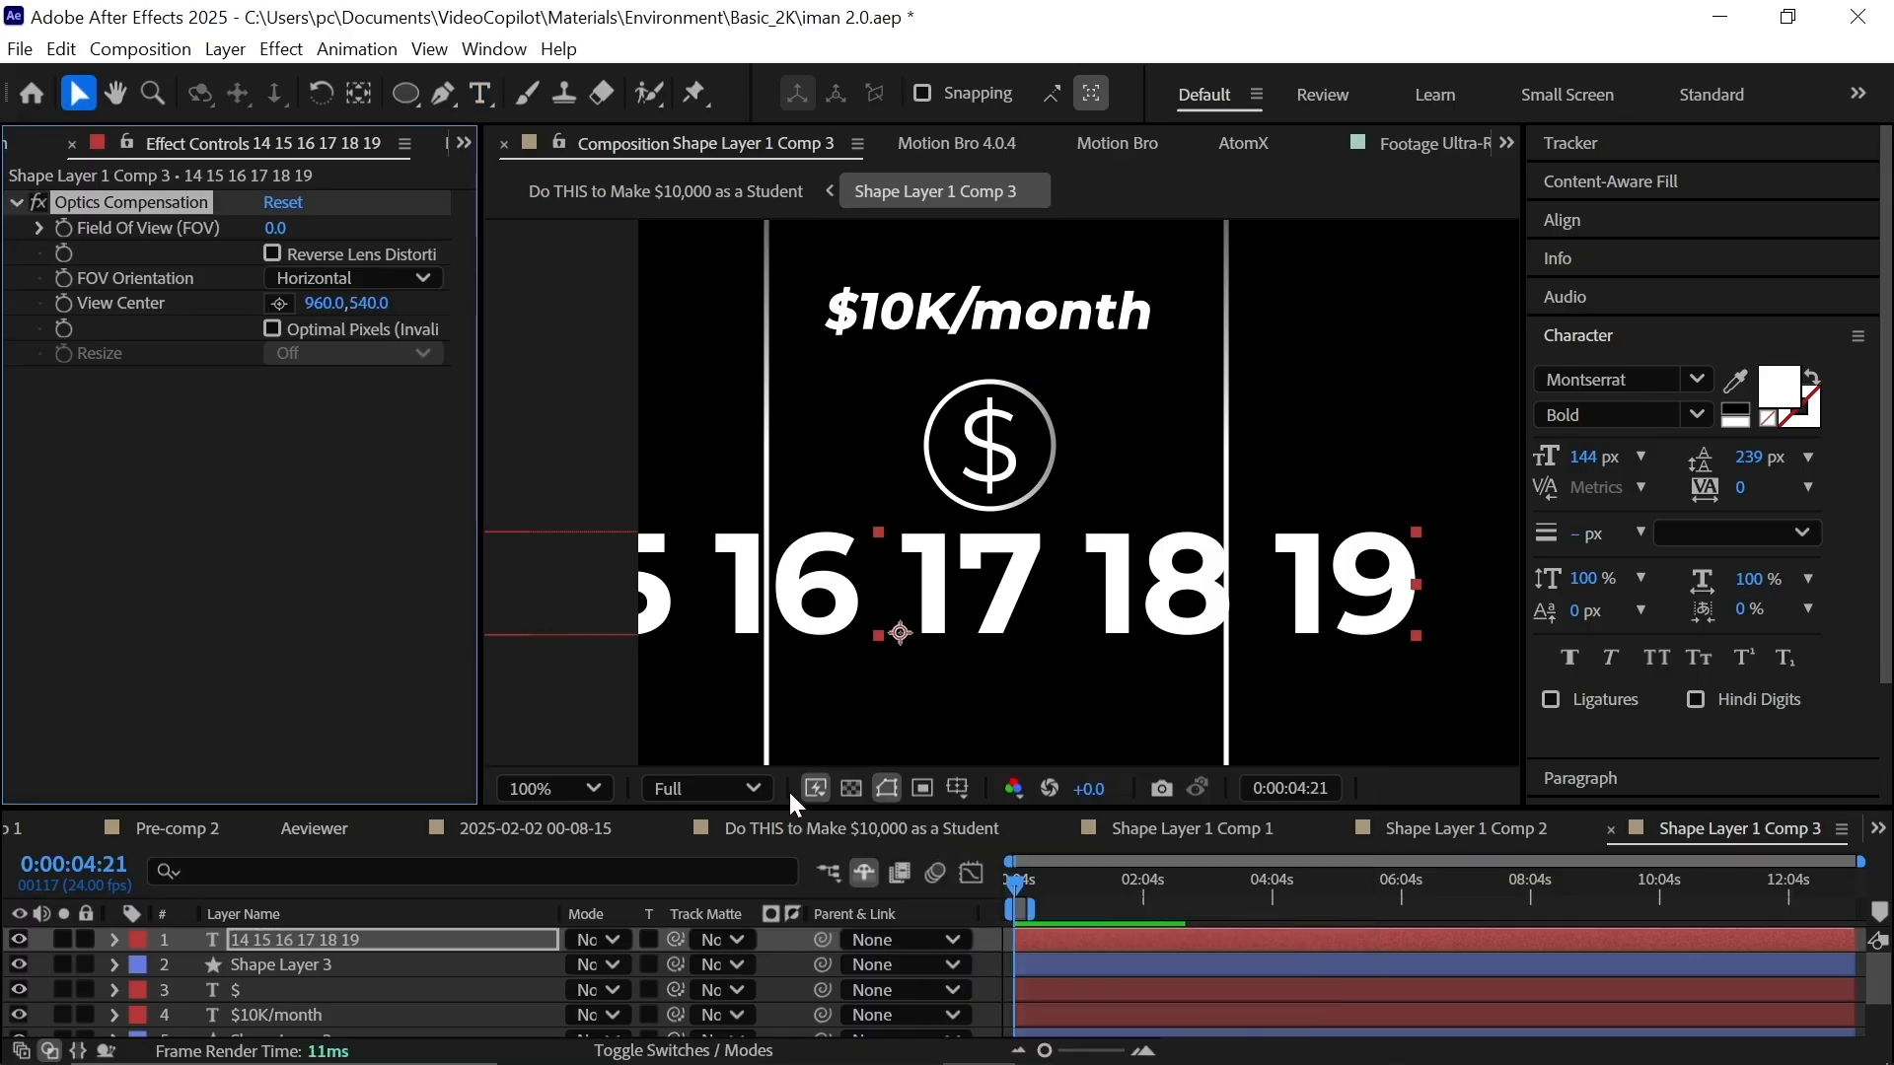
pyautogui.moveTo(279, 232); pyautogui.dragTo(294, 305)
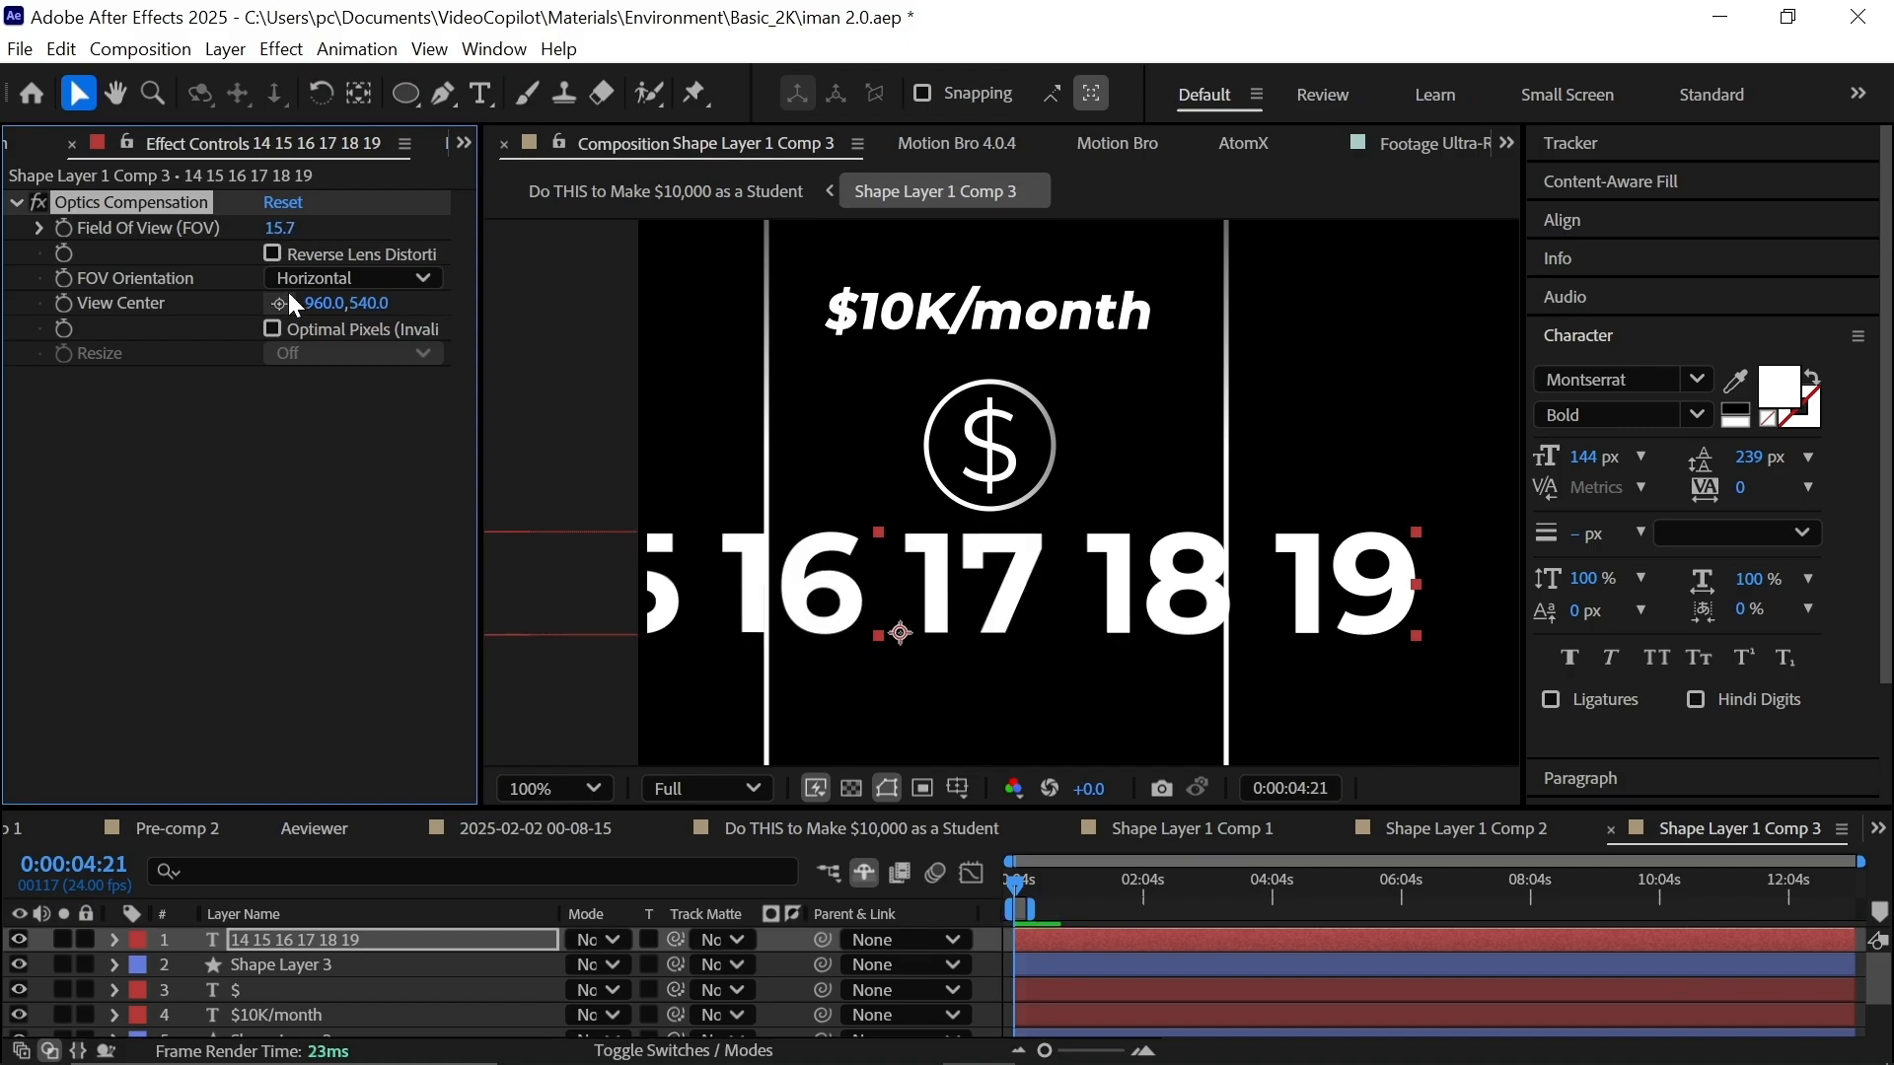
pyautogui.click(277, 304)
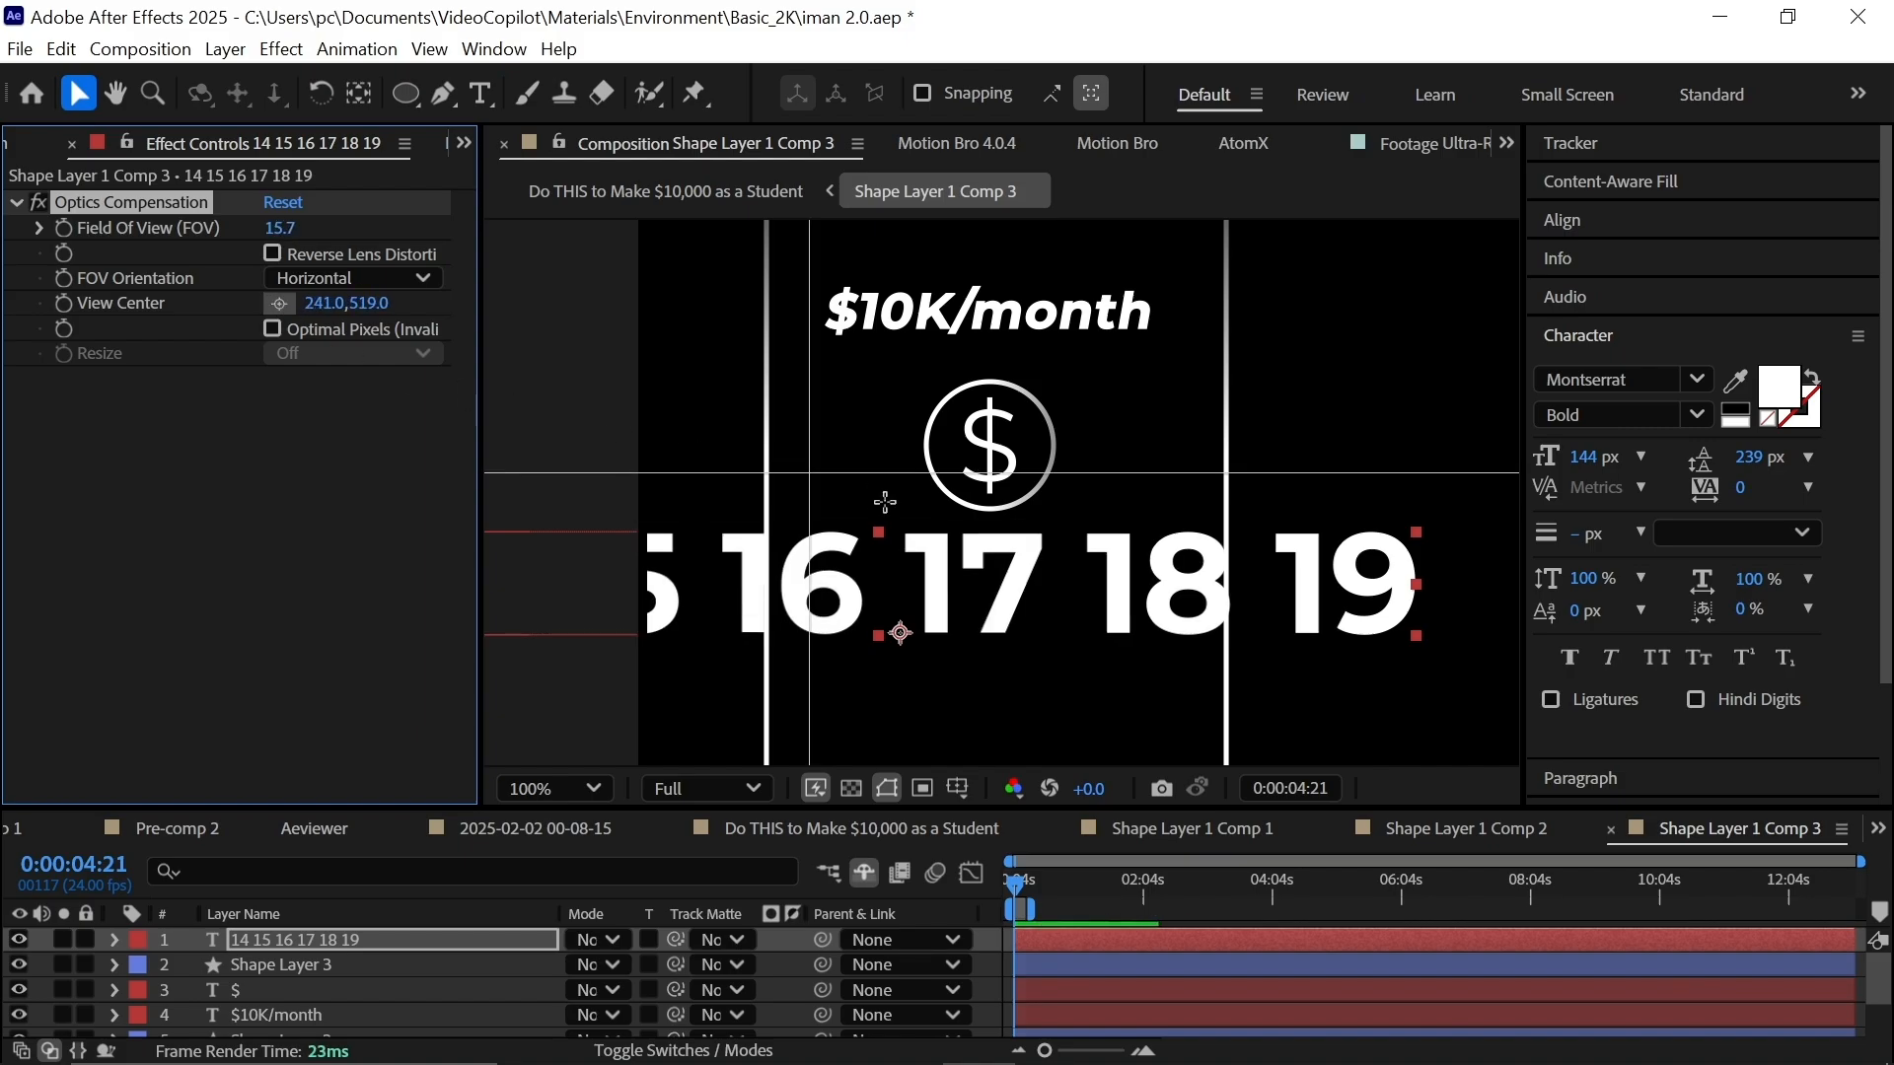
pyautogui.click(985, 595)
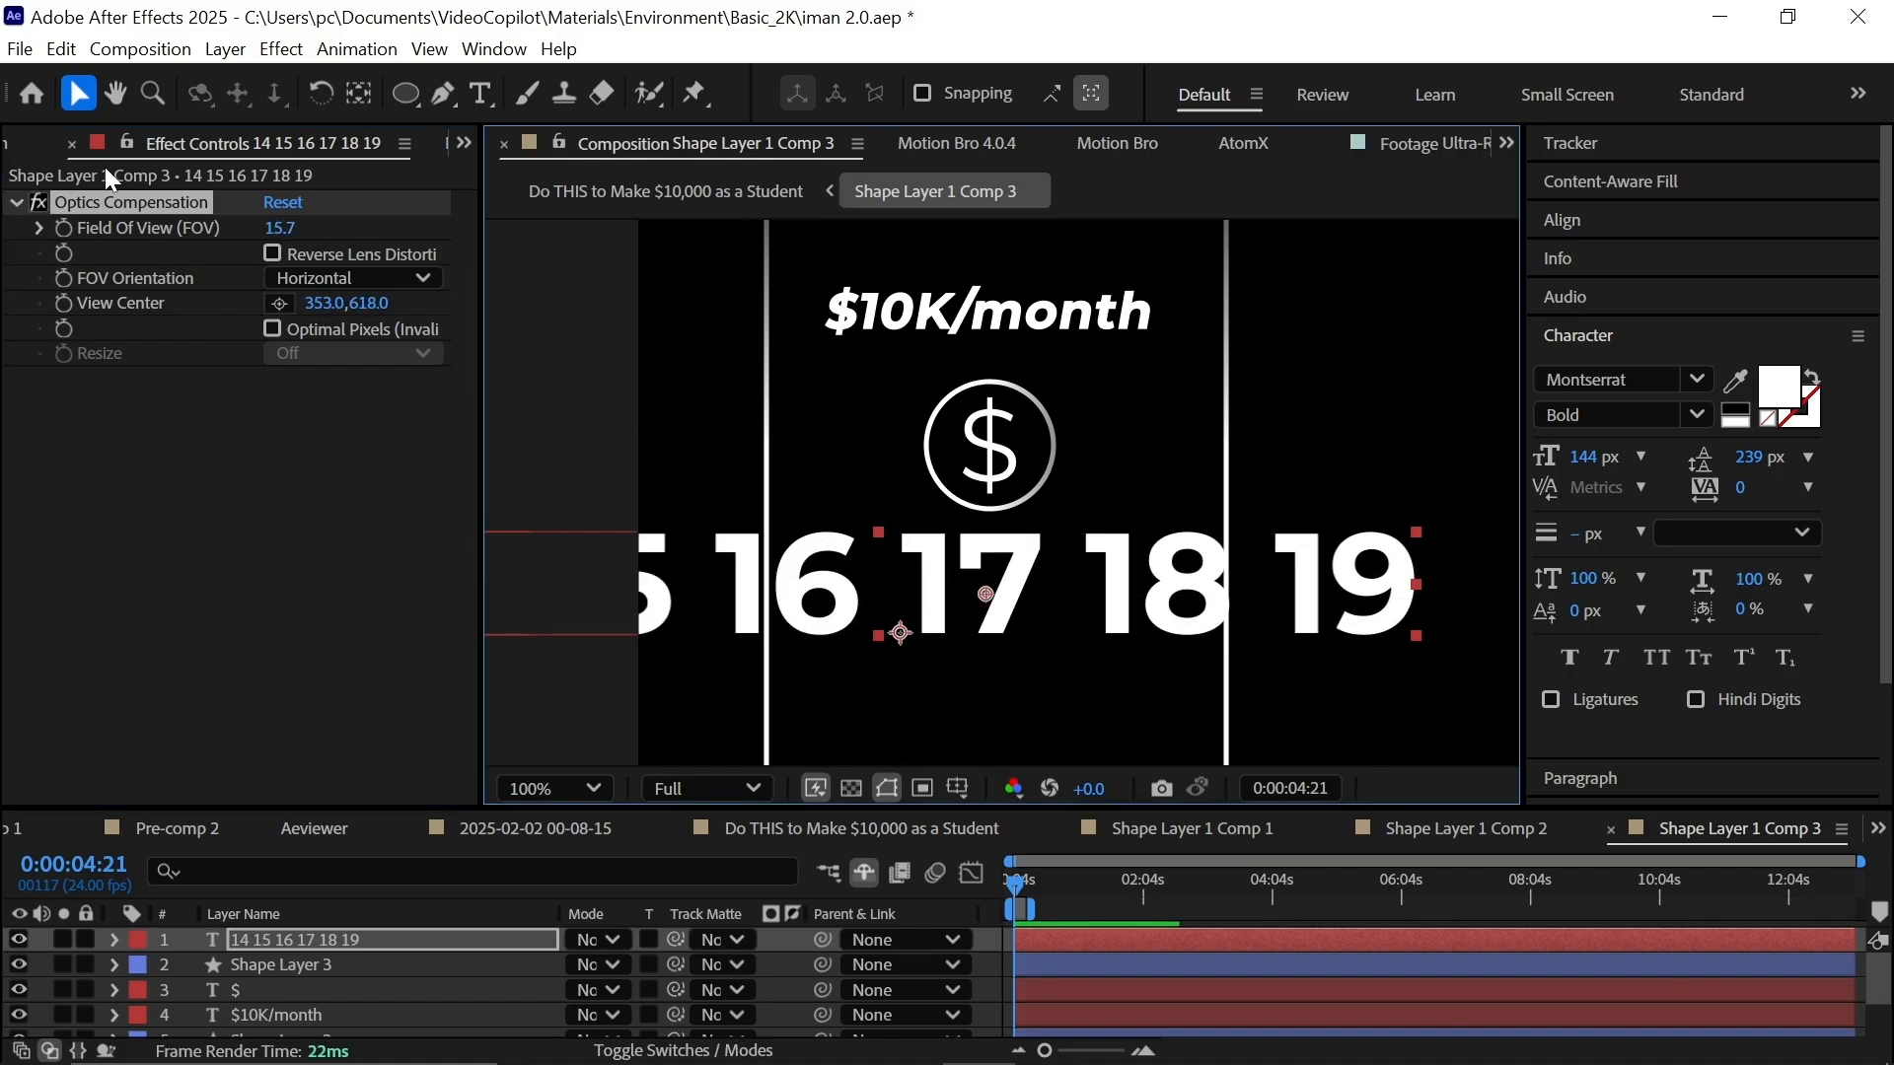
pyautogui.moveTo(281, 234); pyautogui.dragTo(708, 361)
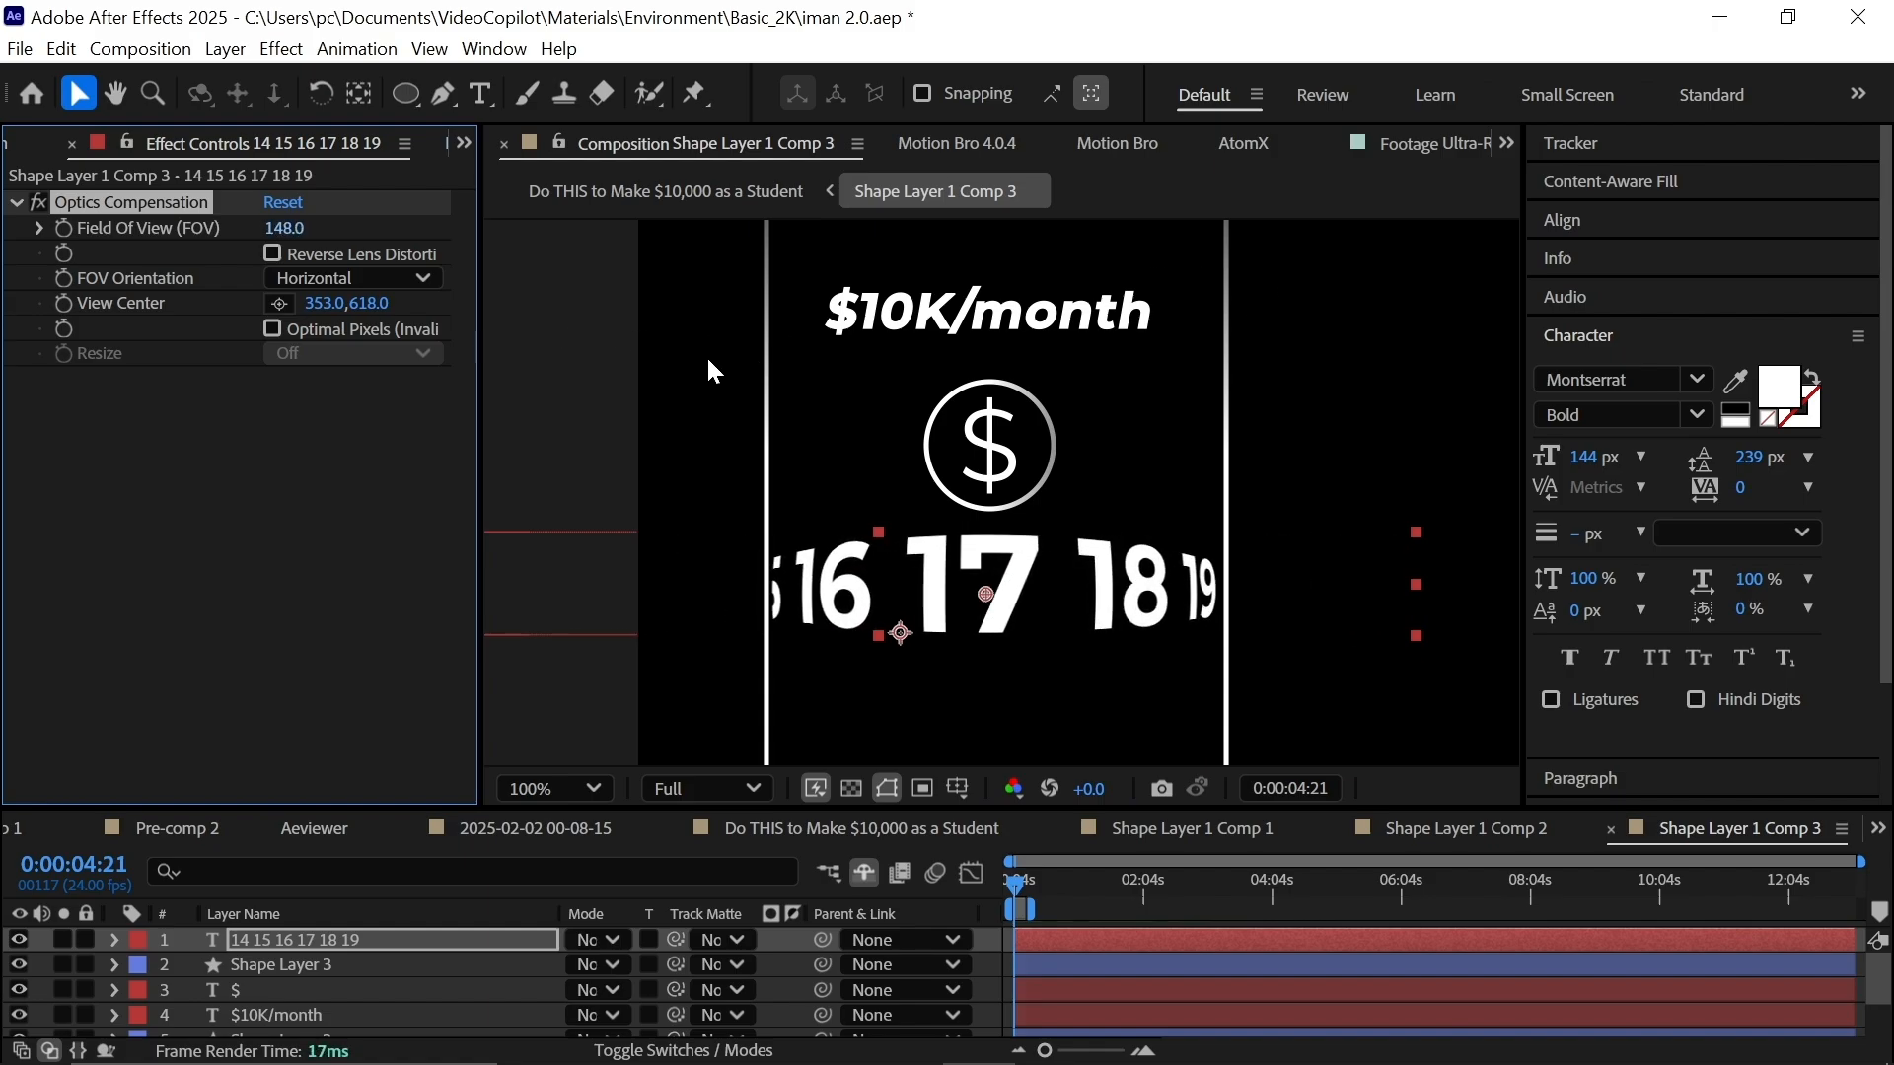
pyautogui.press('space')
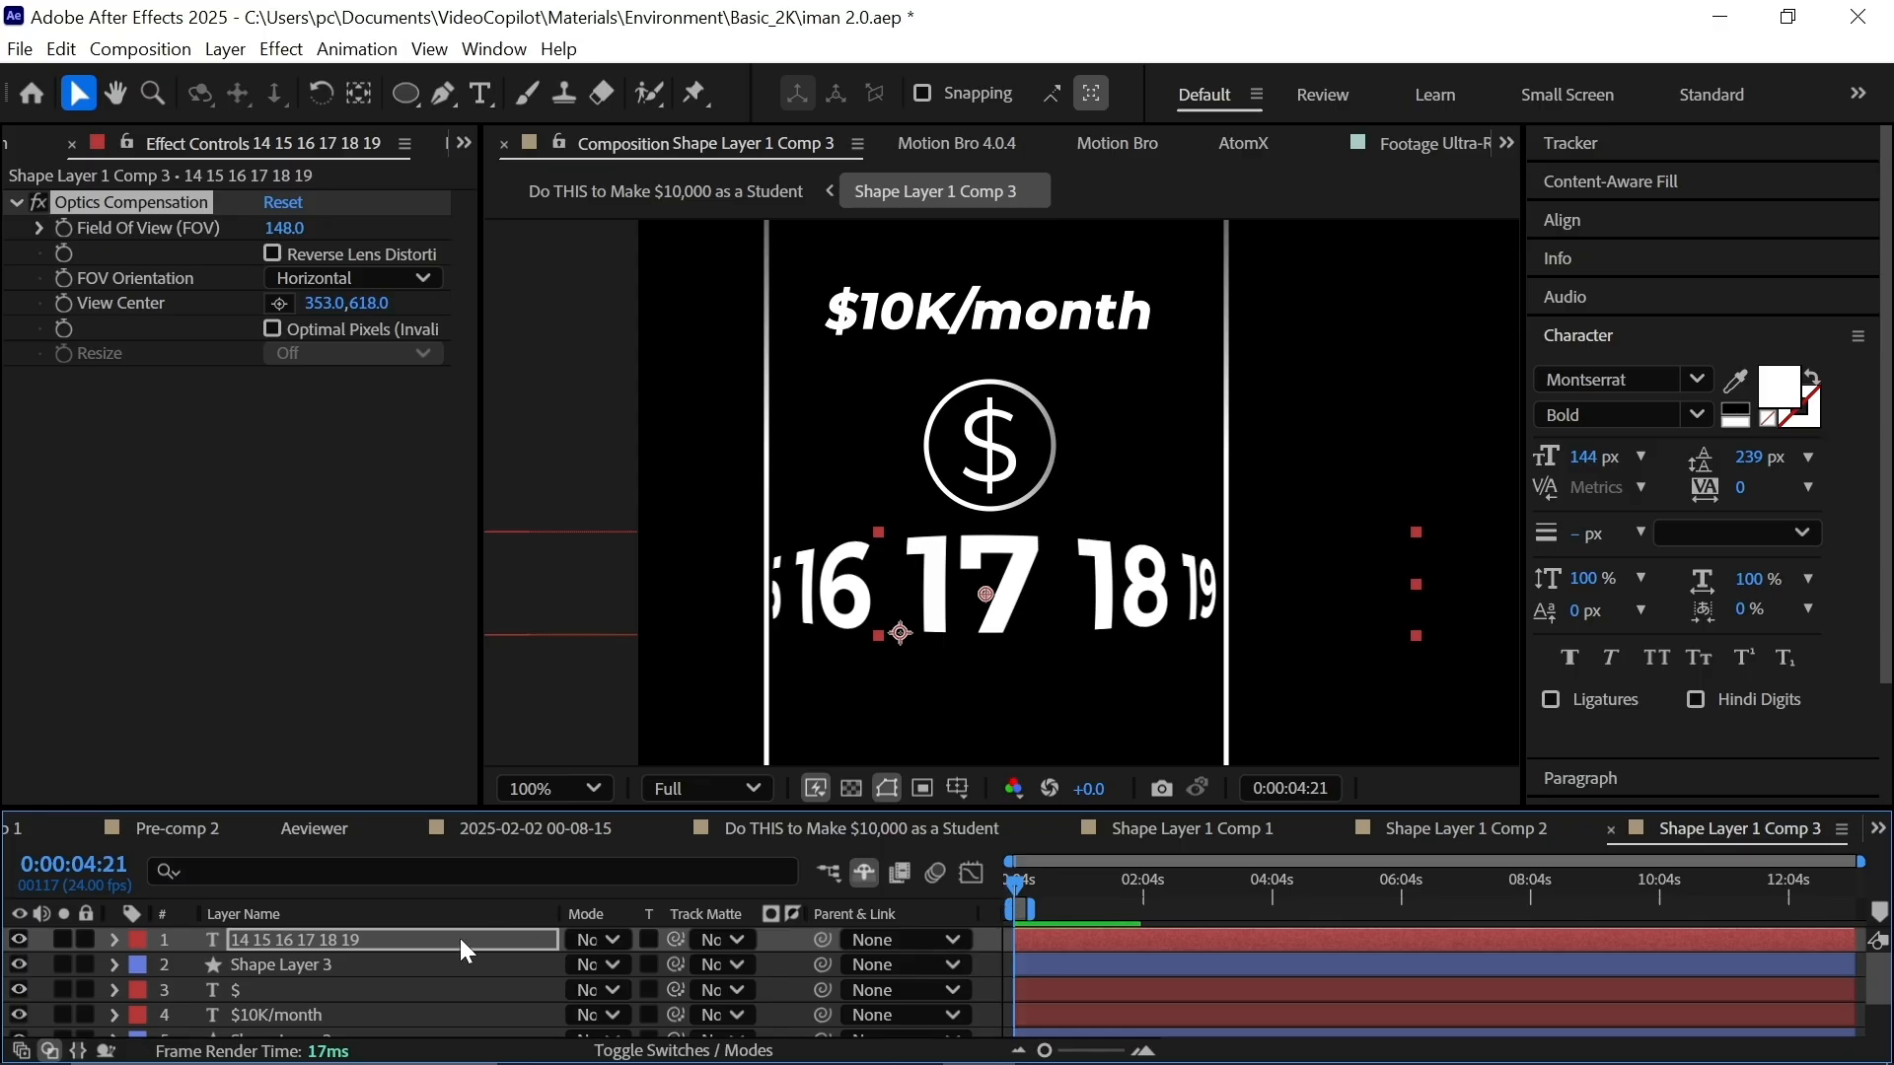
# Apply CC Vignette to the number counter layer and set its centre point in the viewer.
pyautogui.click(460, 939)
pyautogui.hotkey('ctrl', 'space')
pyautogui.write('cc v')
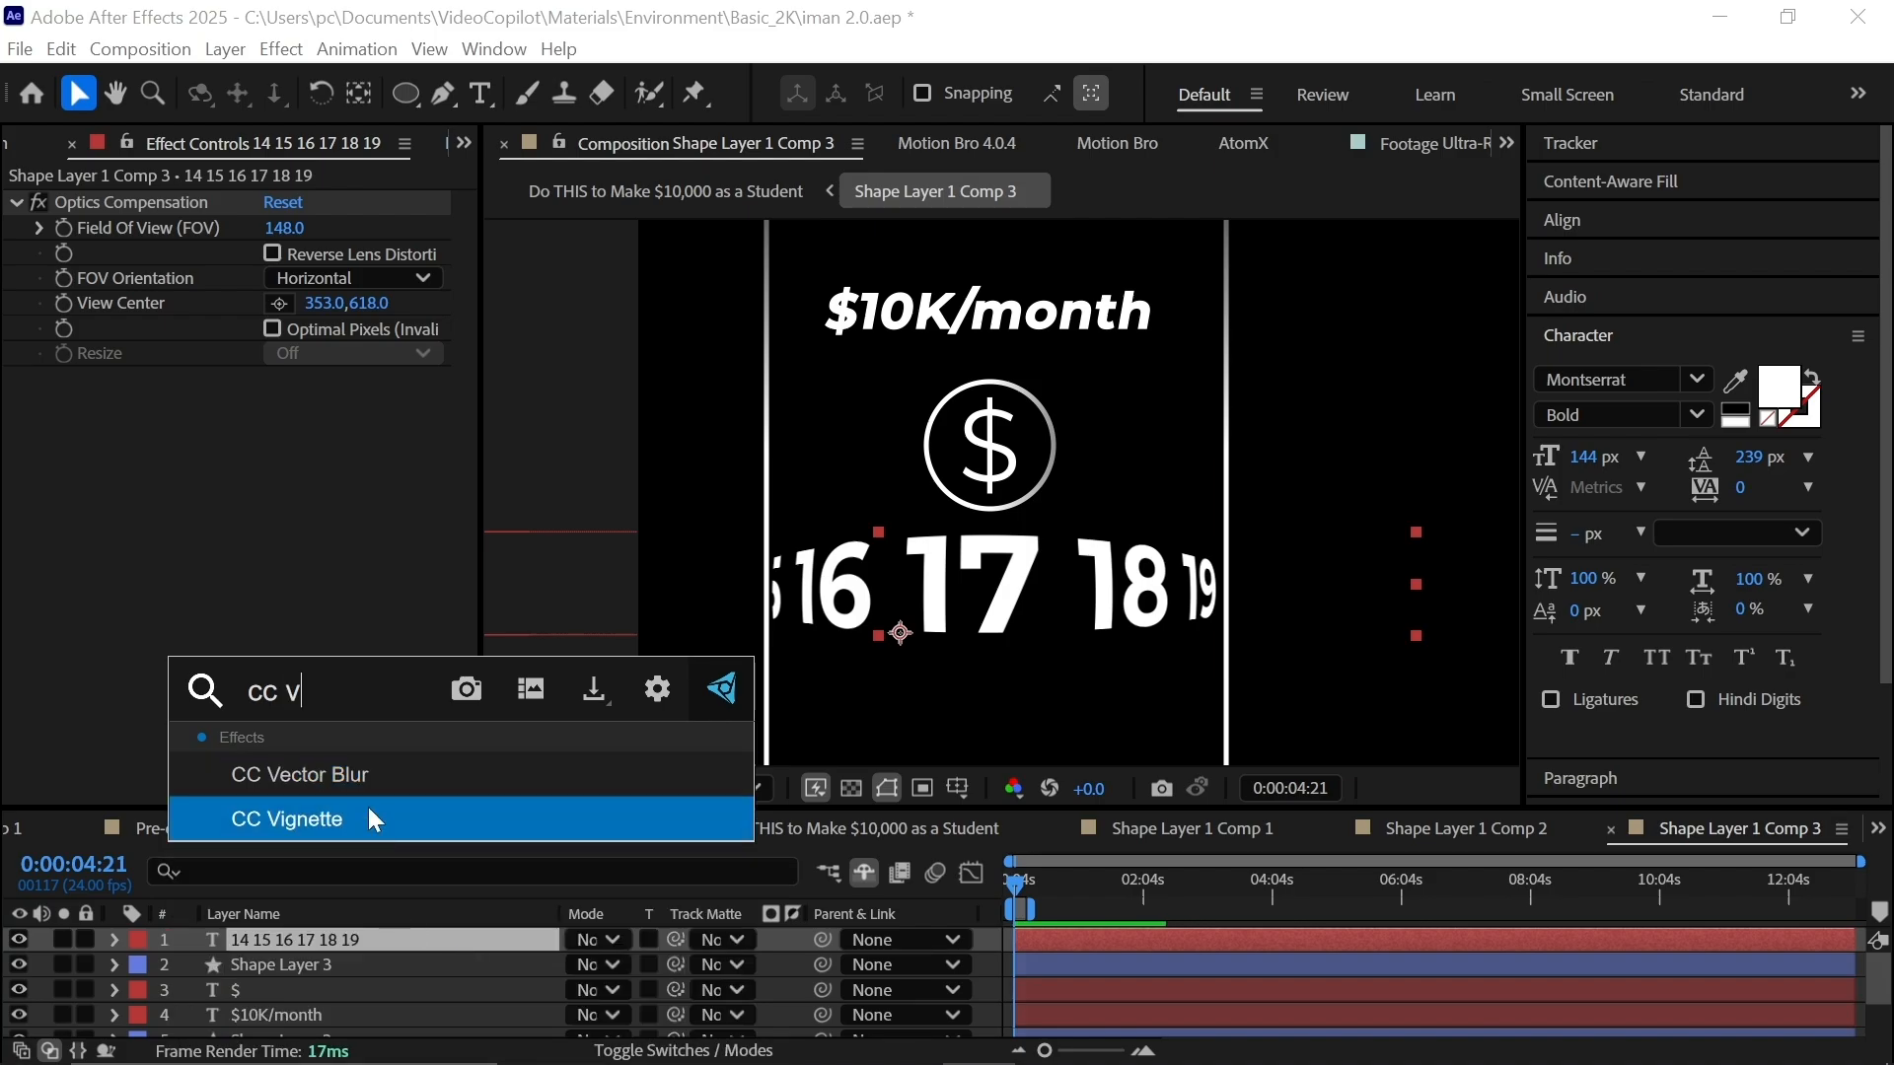
pyautogui.click(369, 810)
pyautogui.click(280, 455)
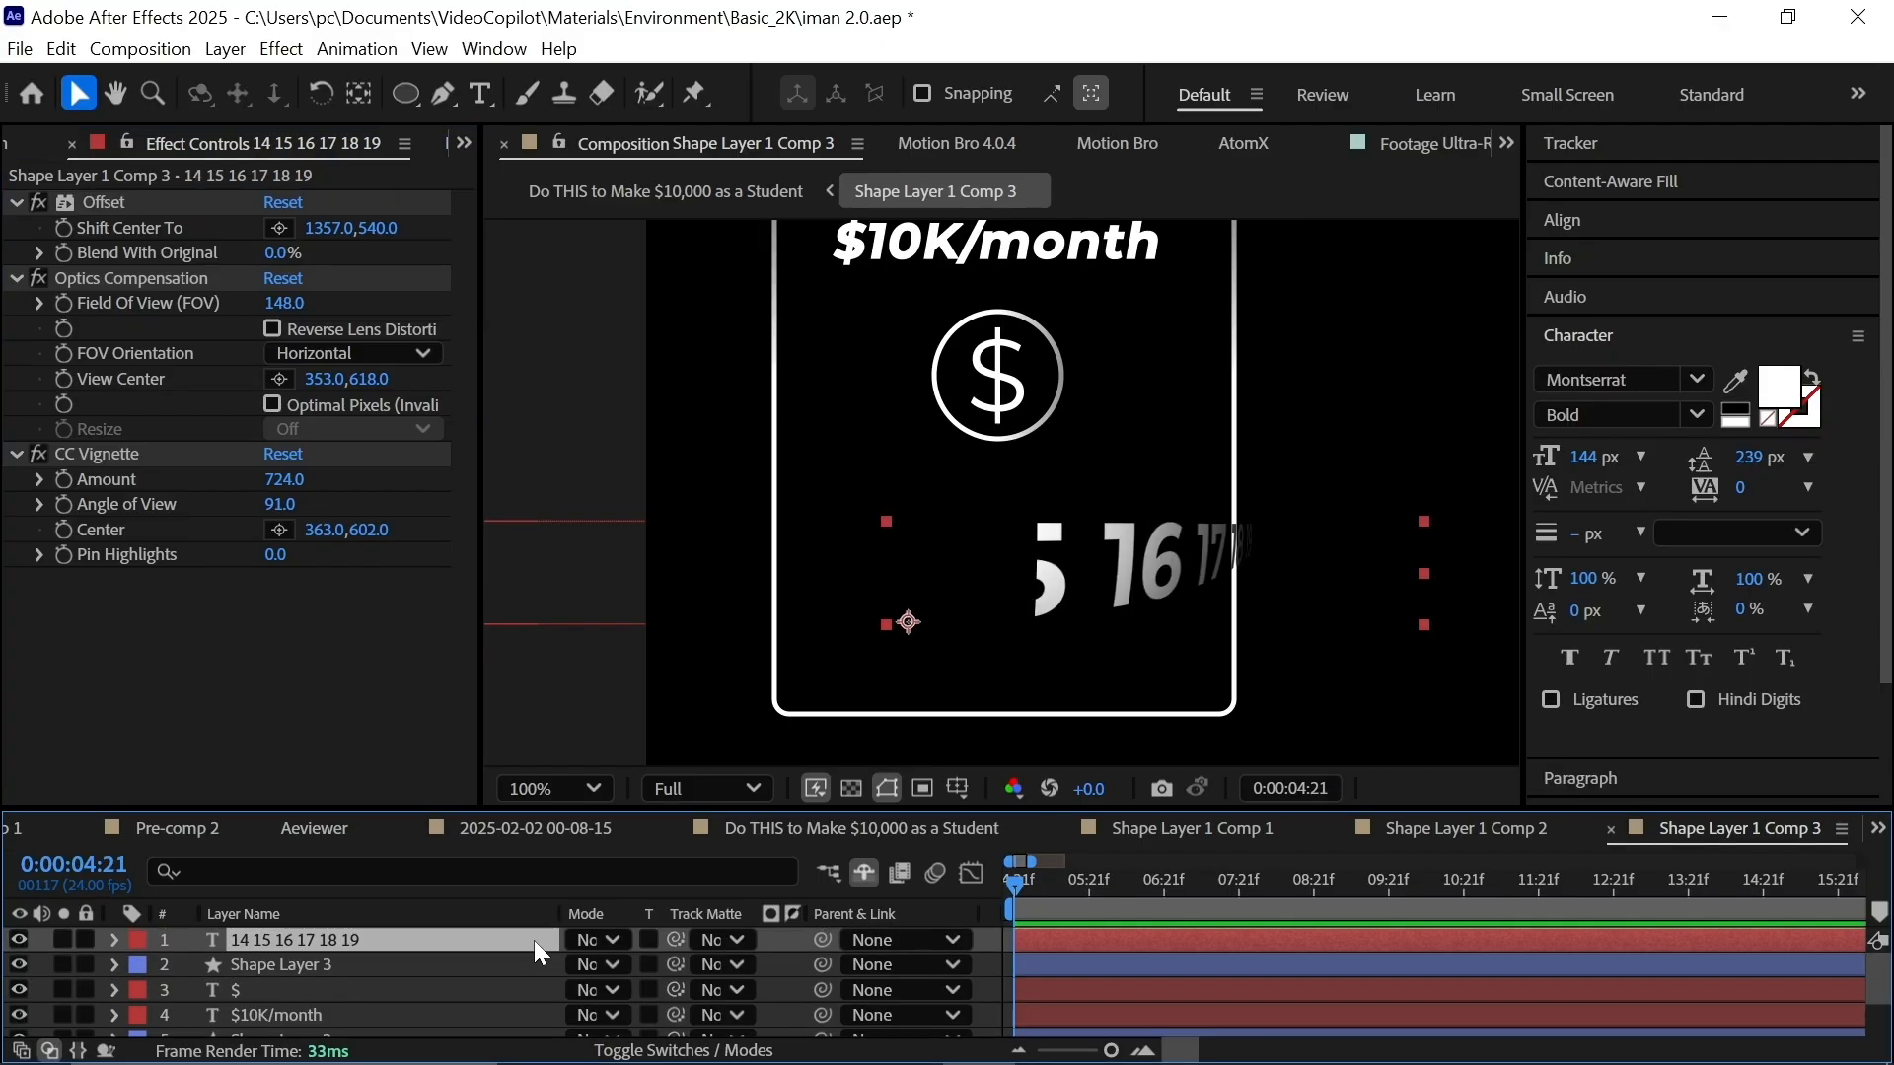
# Add Offset above Optics Compensation and keyframe Shift Center To from 1095 to 274.
pyautogui.hotkey('ctrl', 'space')
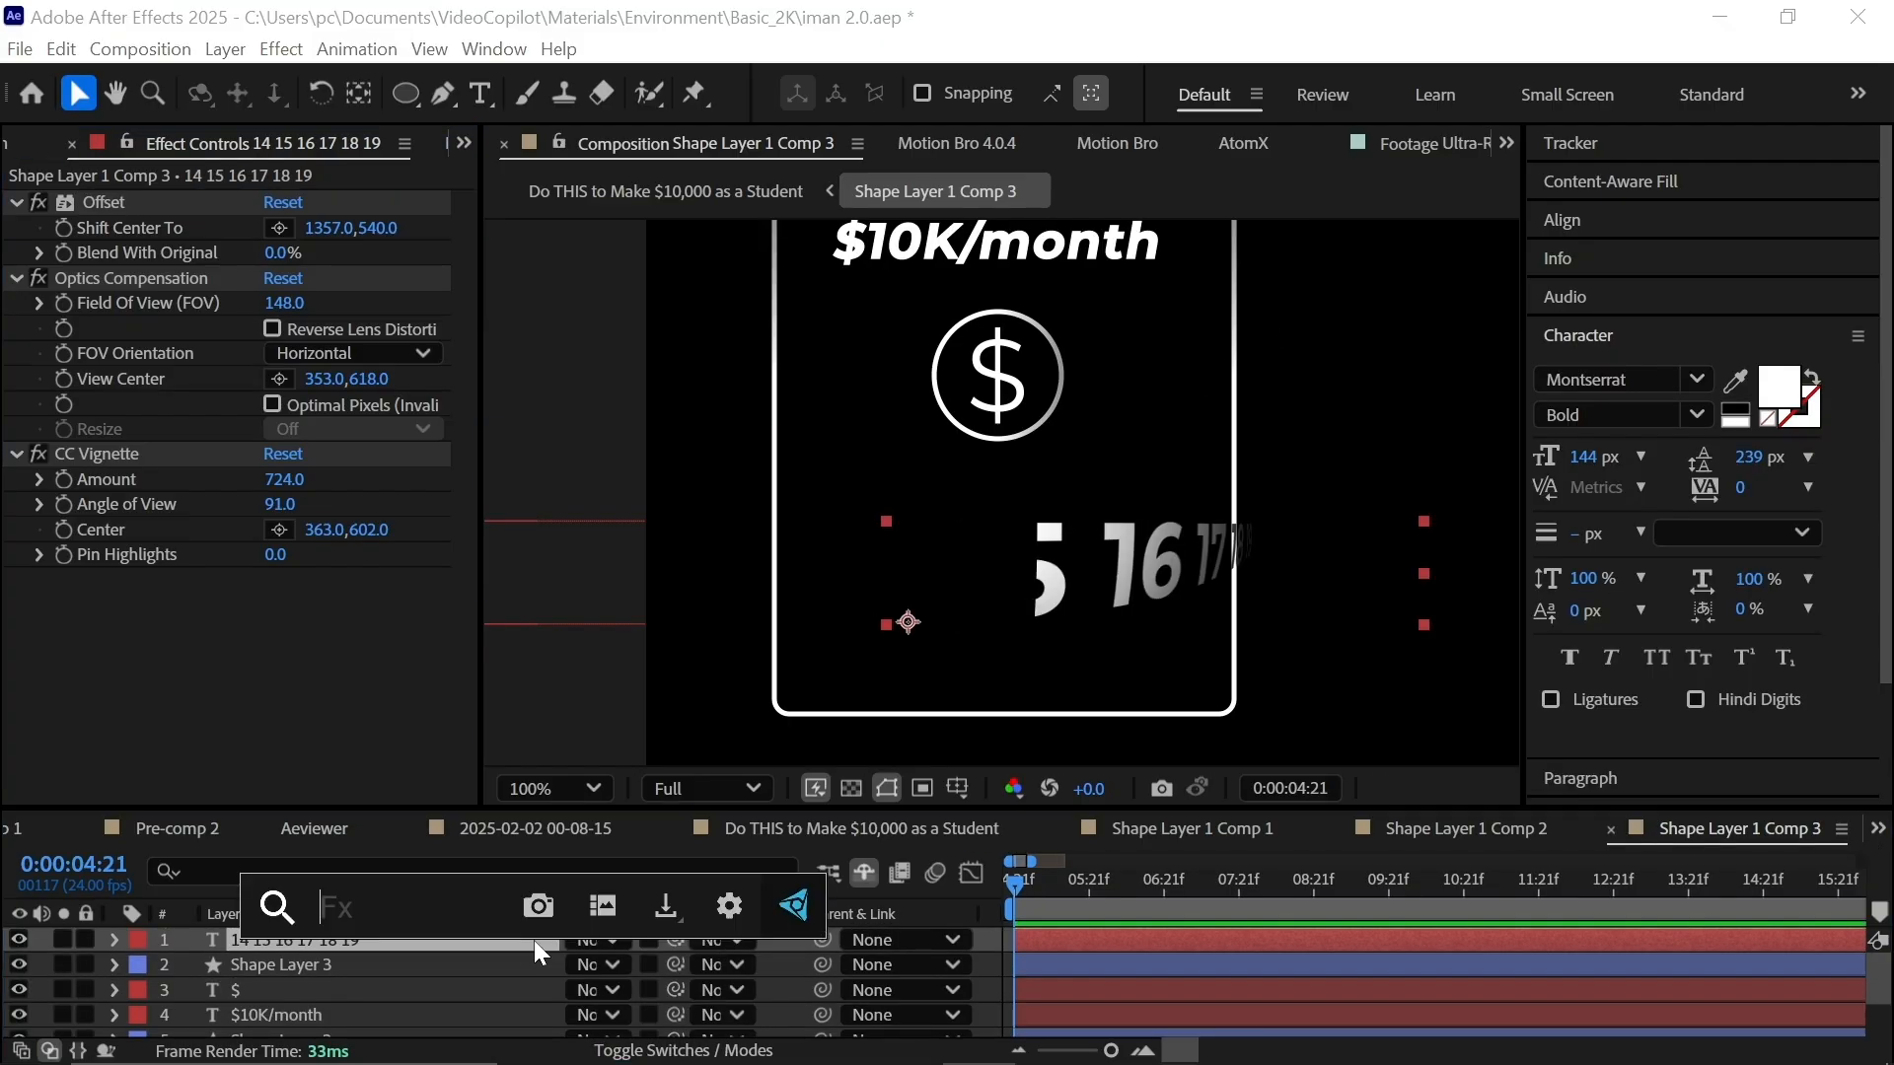
pyautogui.write('rep')
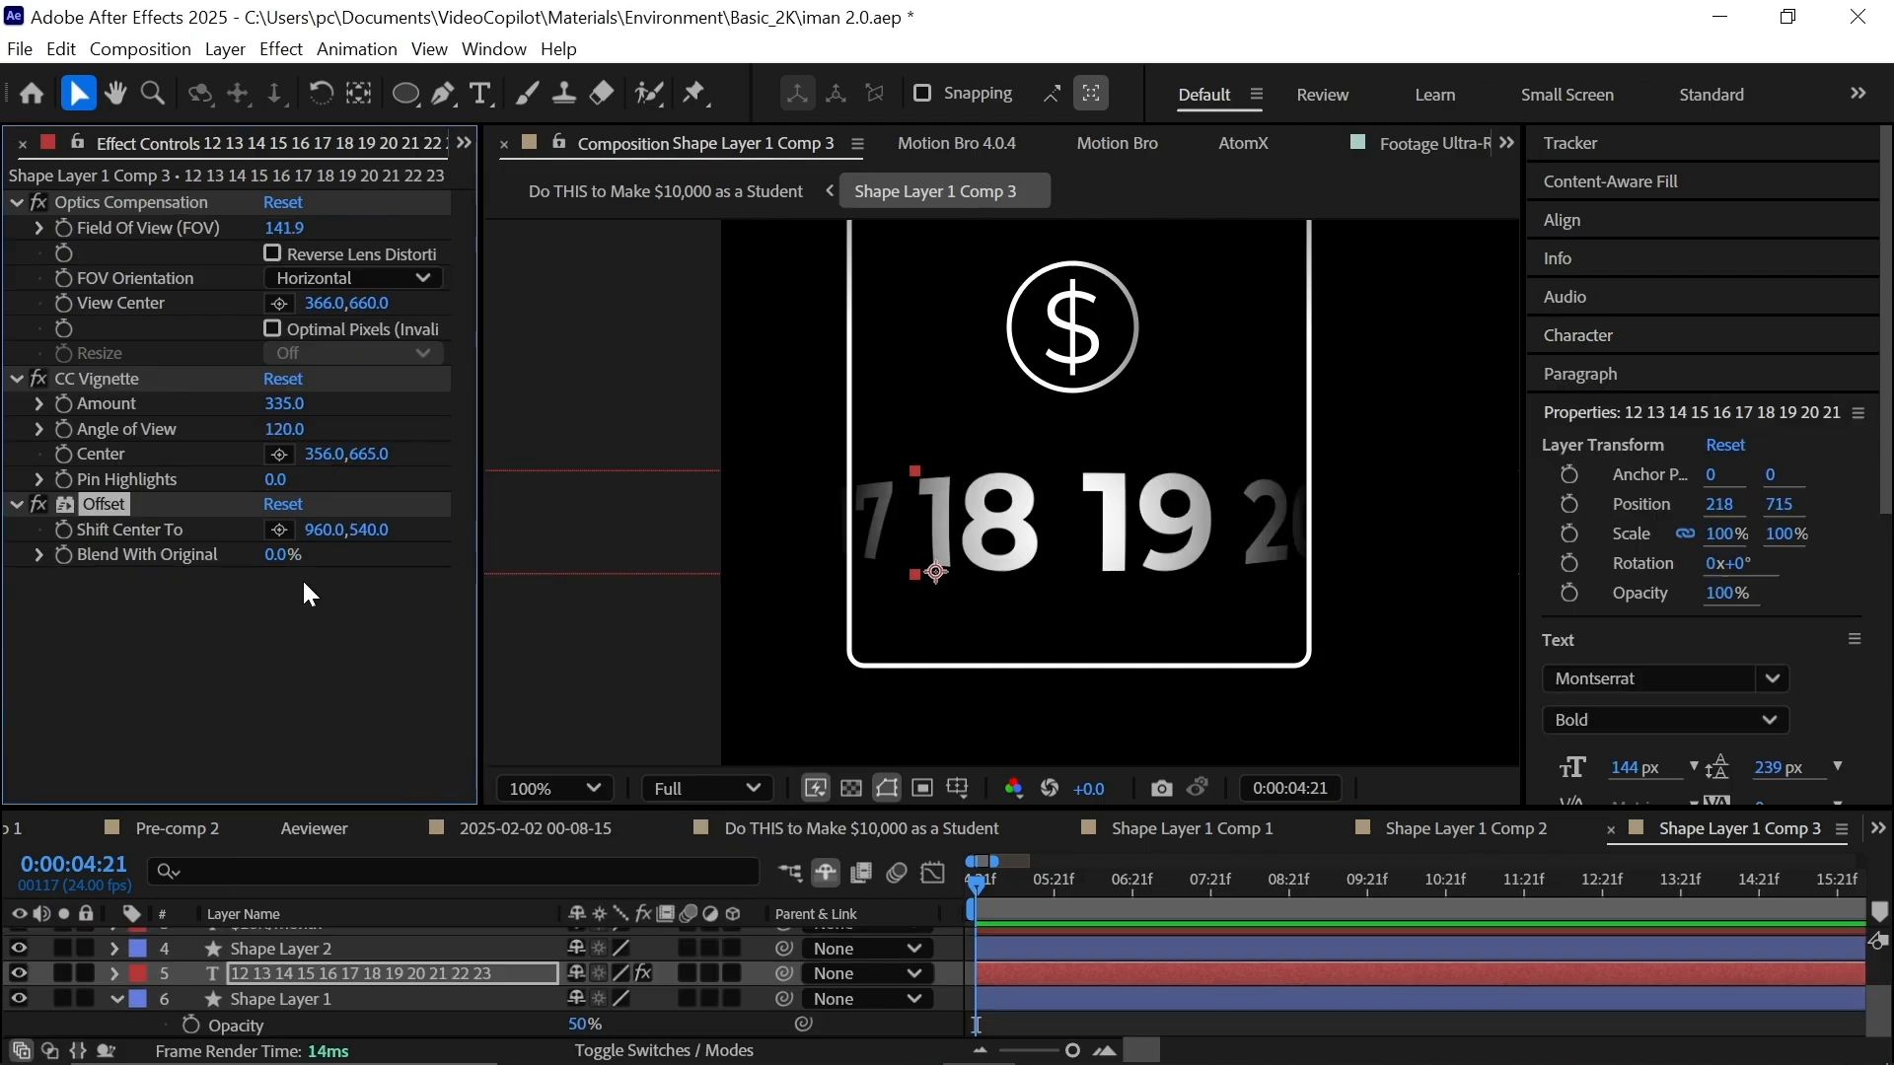
pyautogui.moveTo(170, 213); pyautogui.dragTo(182, 186)
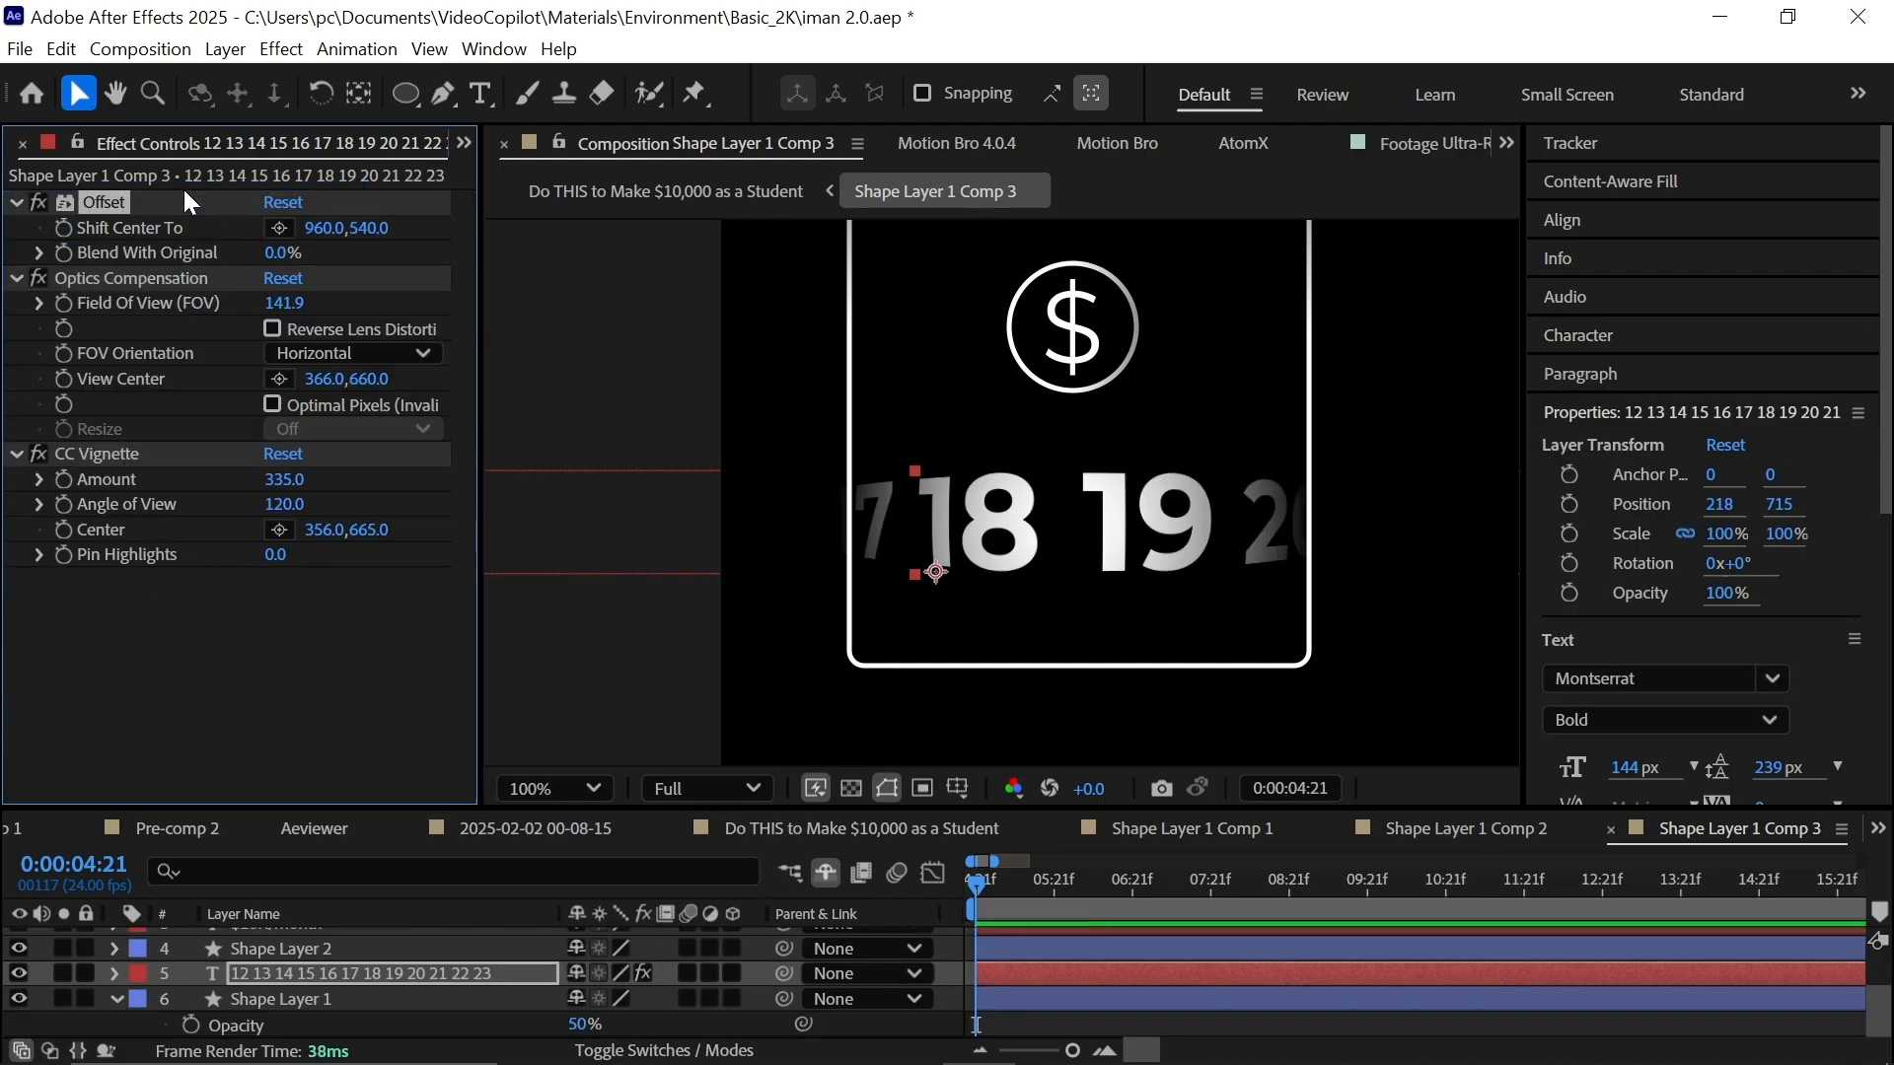
pyautogui.moveTo(321, 228); pyautogui.dragTo(212, 230)
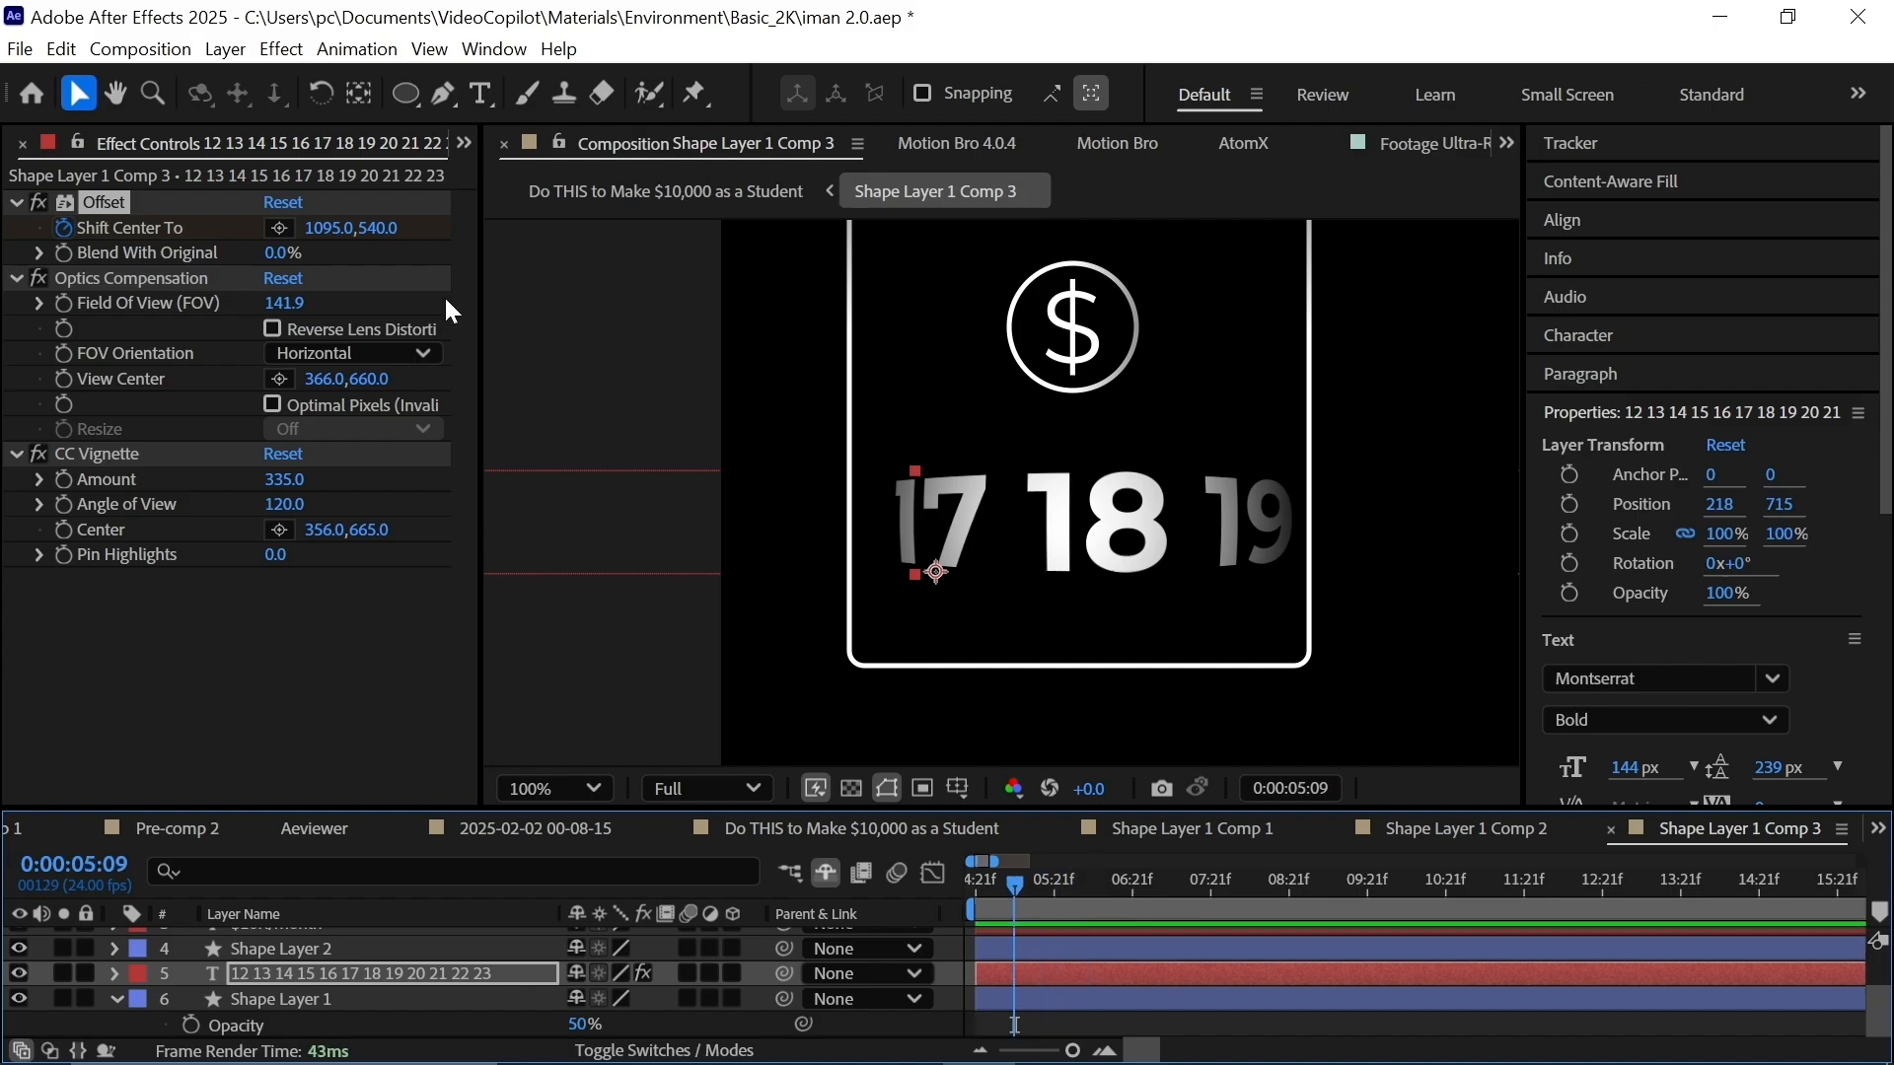
pyautogui.moveTo(330, 227); pyautogui.dragTo(318, 258)
pyautogui.press('u')
pyautogui.moveTo(1080, 971); pyautogui.dragTo(928, 1056)
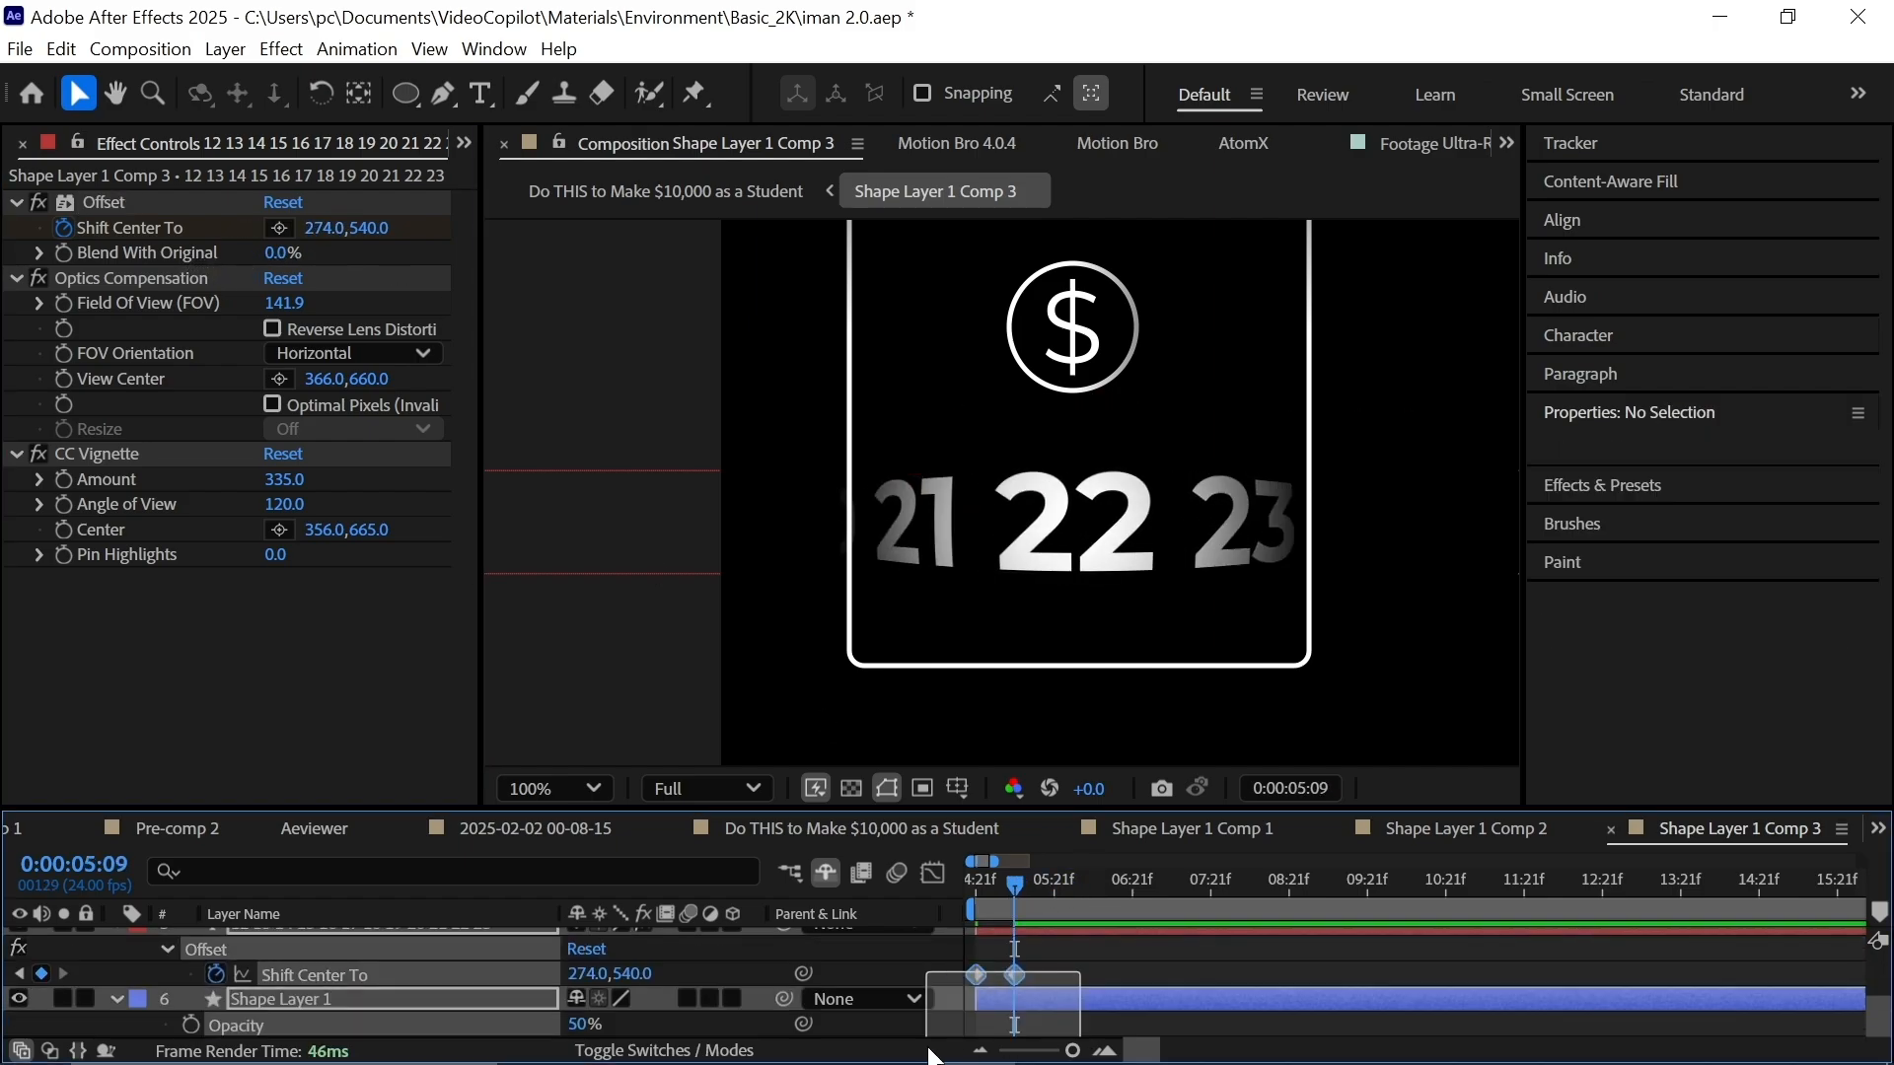
pyautogui.scroll(1, 386, 143)
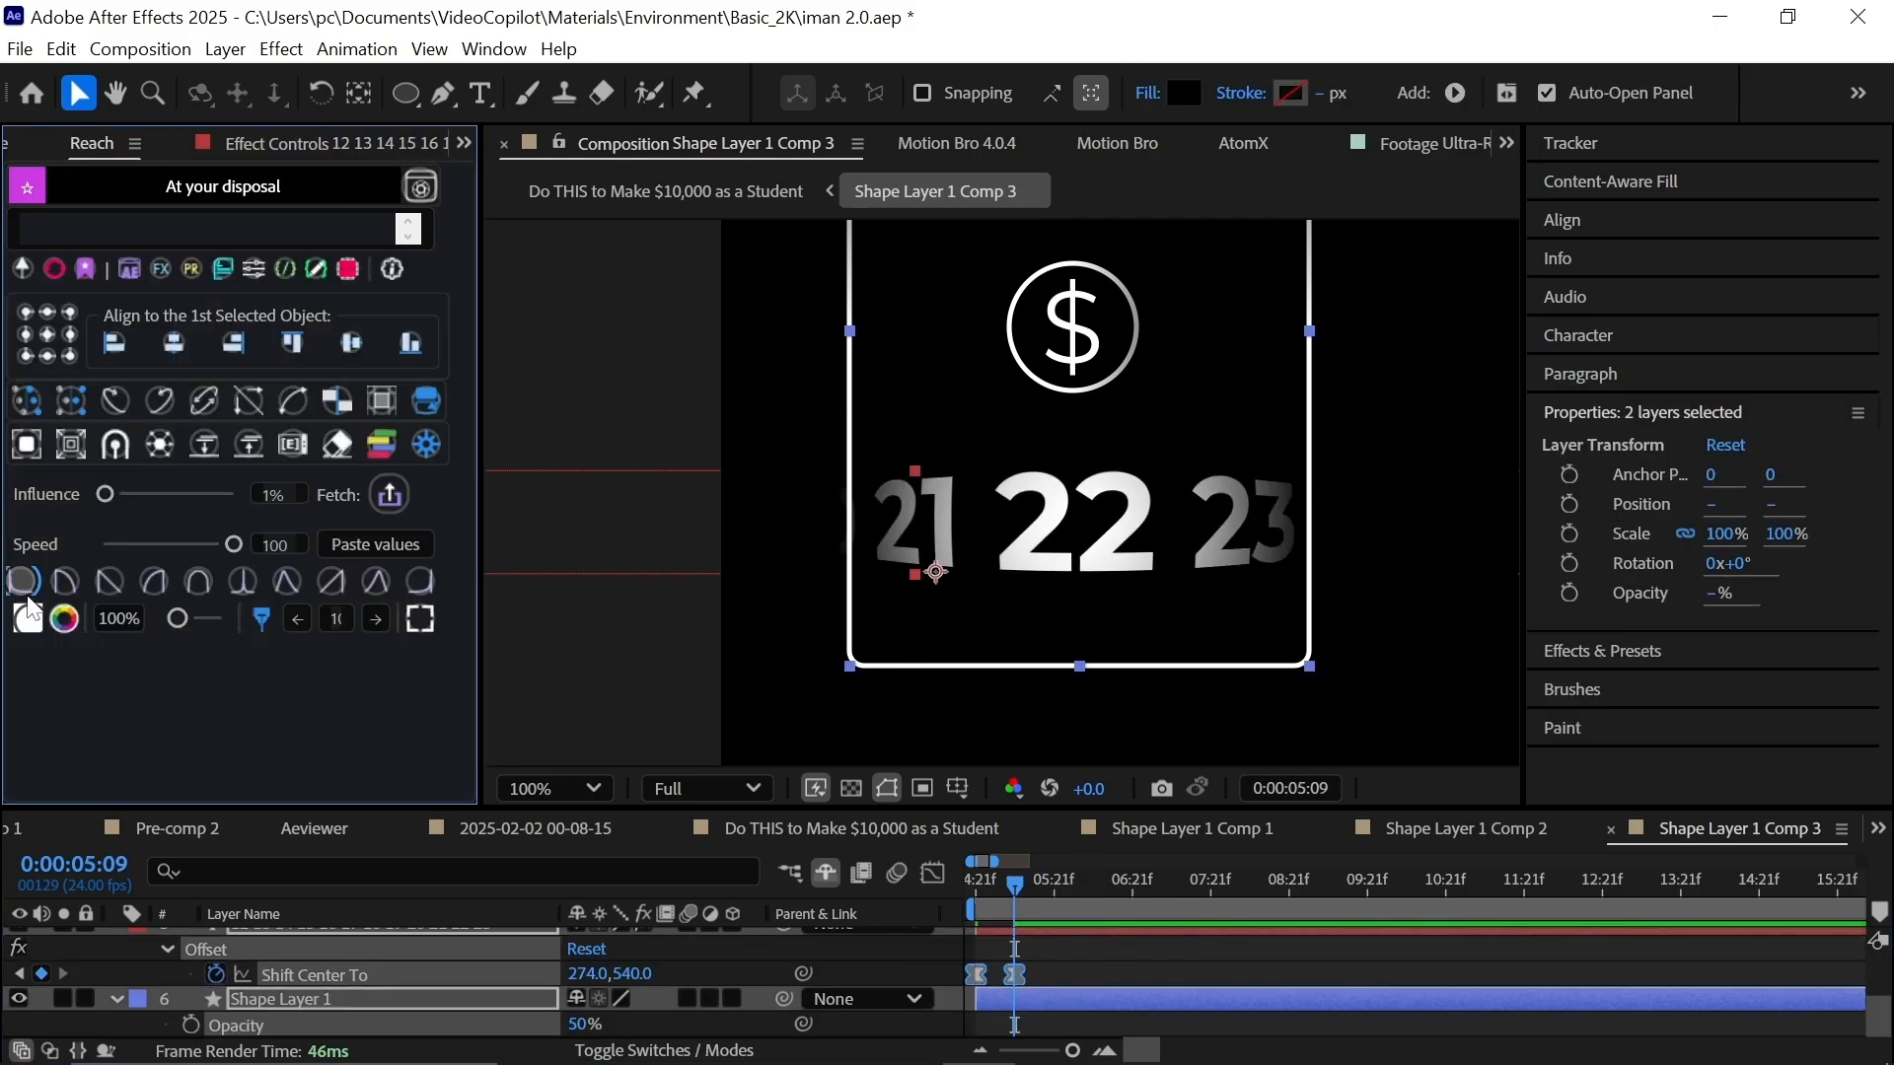
# In the 'Do THIS to Make $10,000 as a Student' comp, give Shape Layer 1 Comp 3 CC Force Motion Blur.
pyautogui.click(789, 875)
pyautogui.click(465, 879)
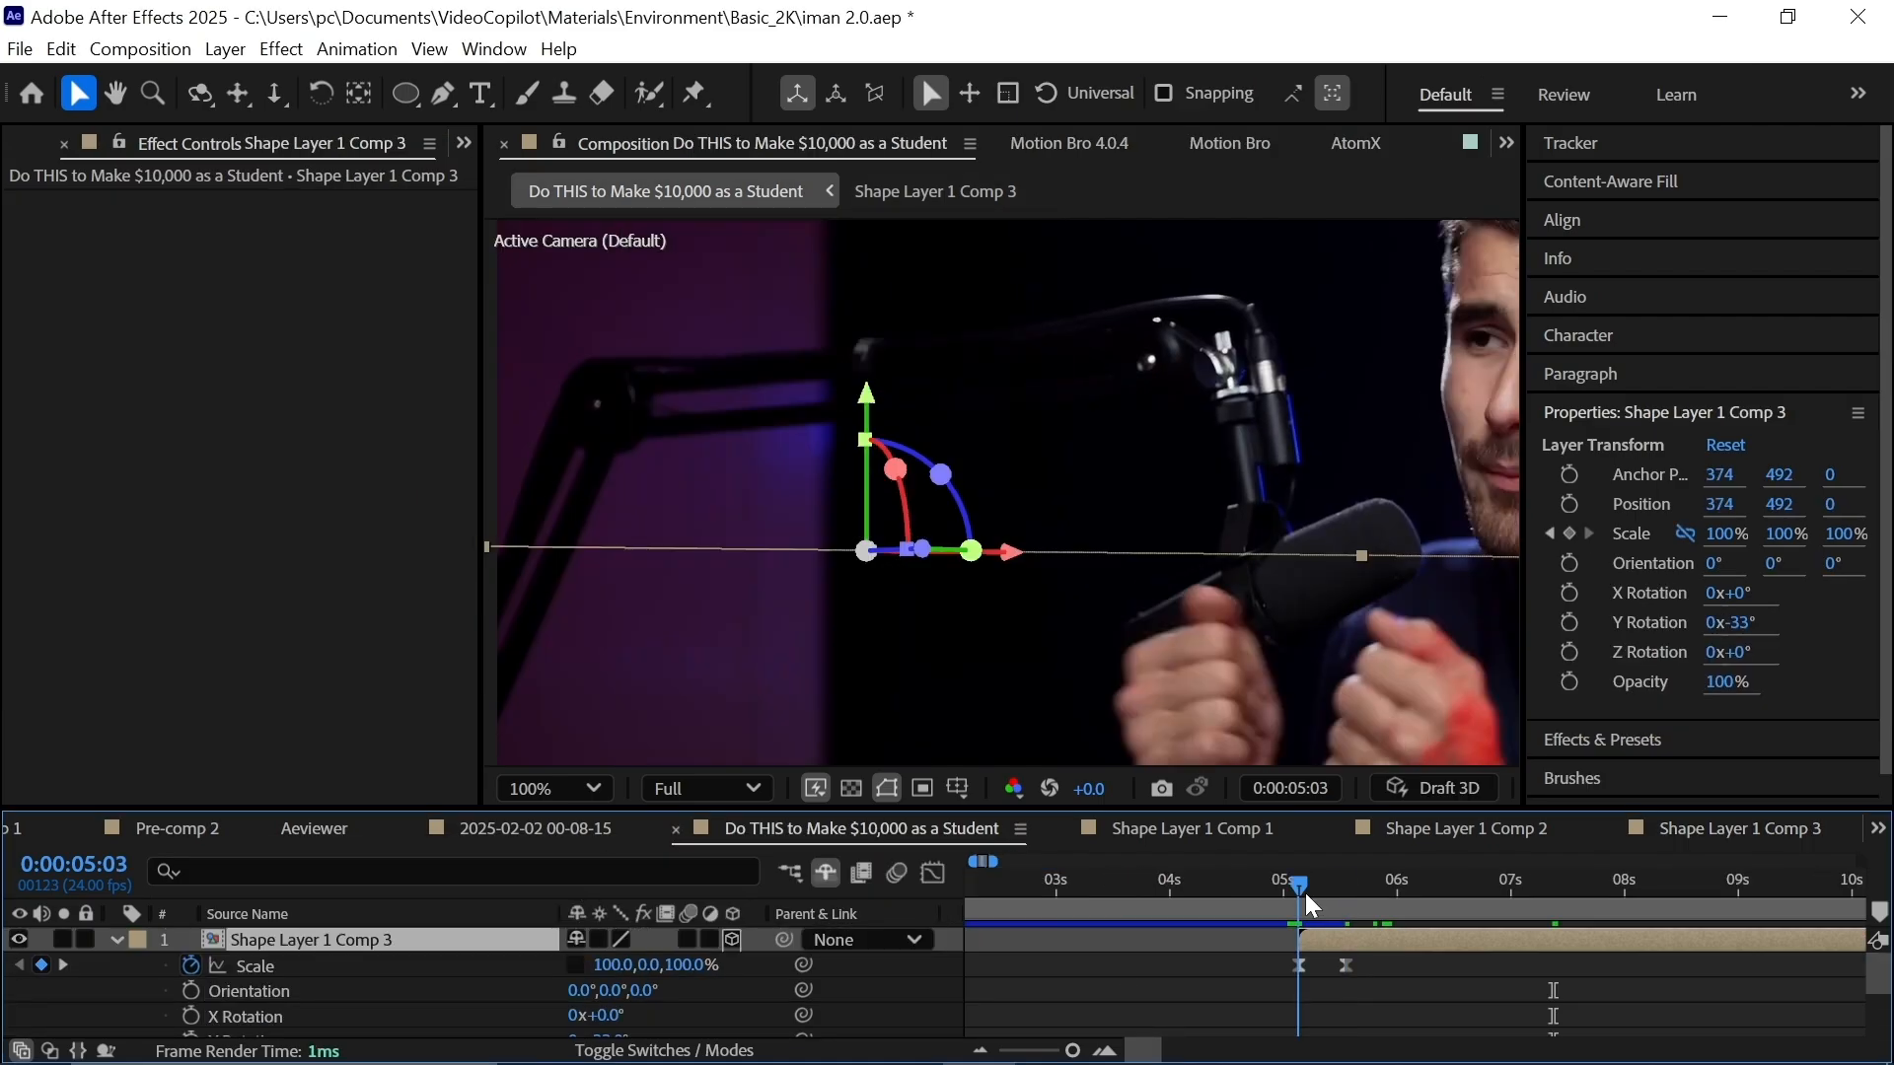
pyautogui.hotkey('ctrl', 'space')
pyautogui.write('f')
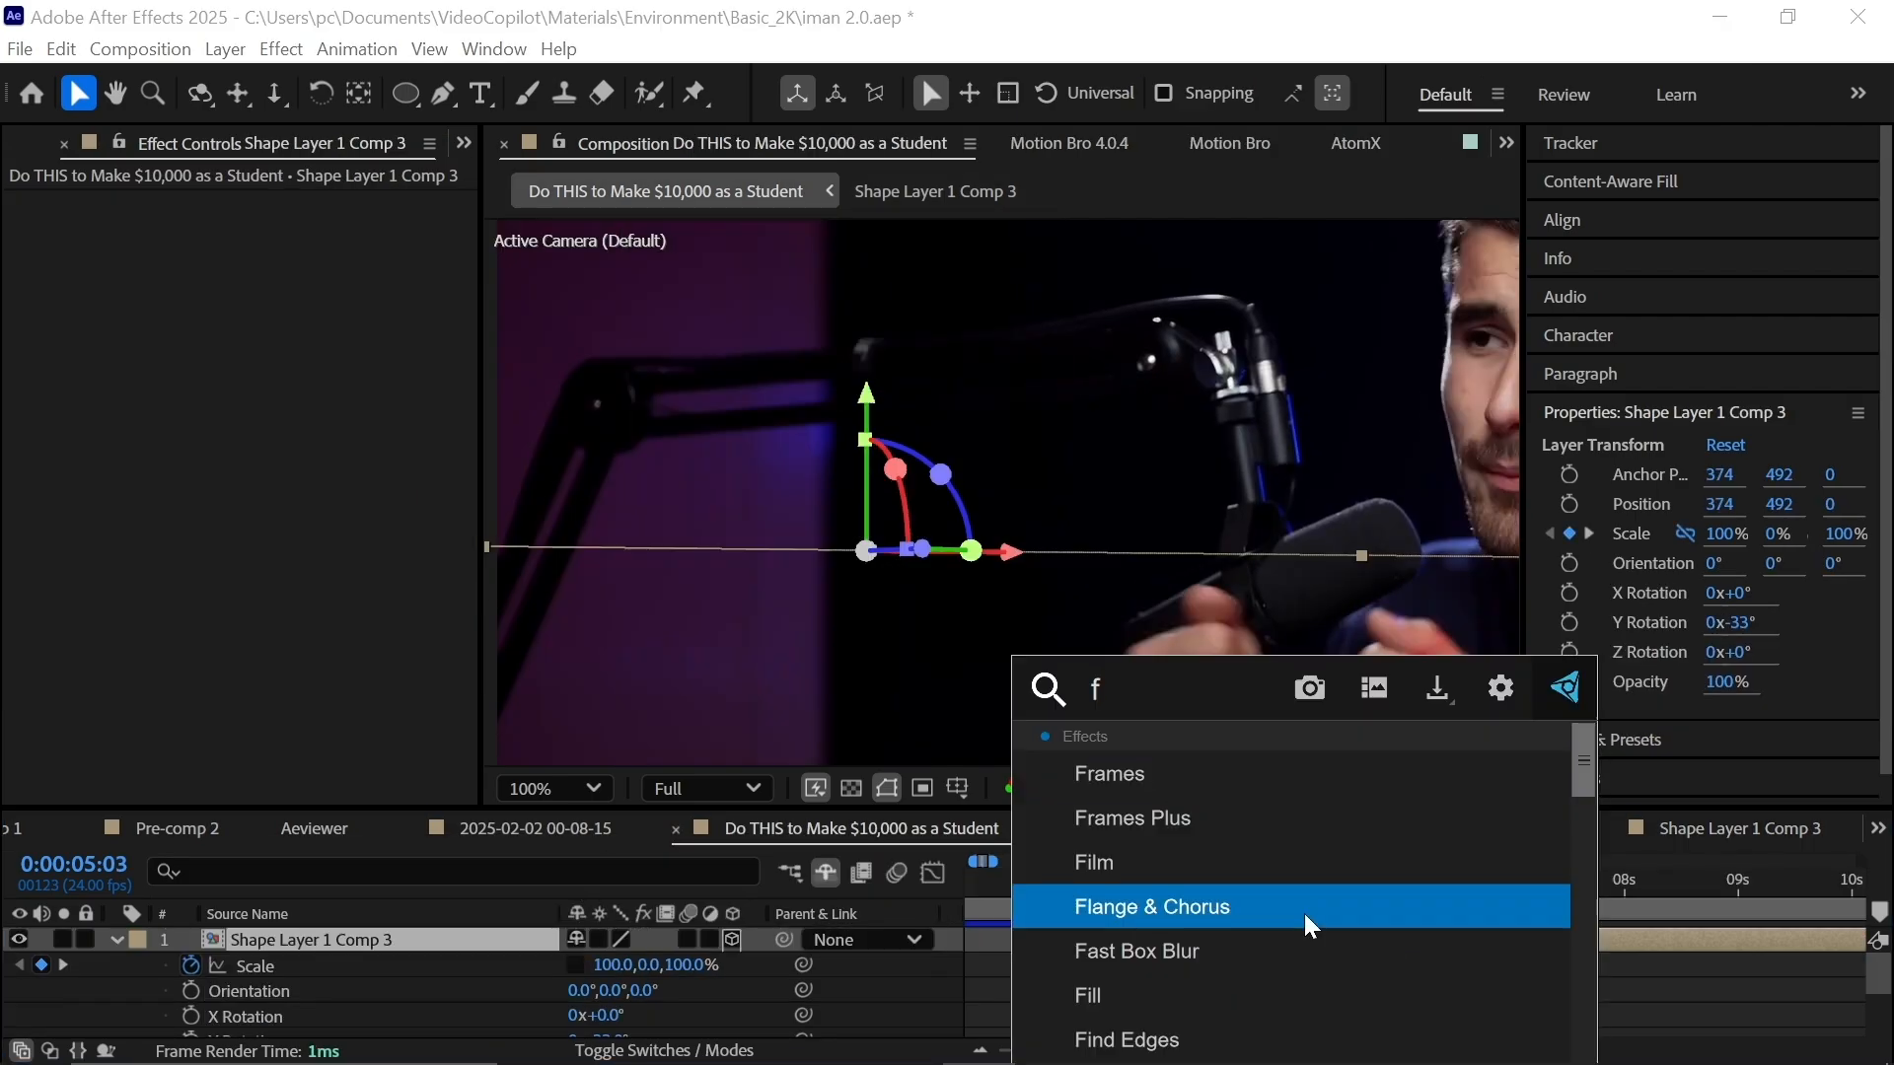
pyautogui.write('orce')
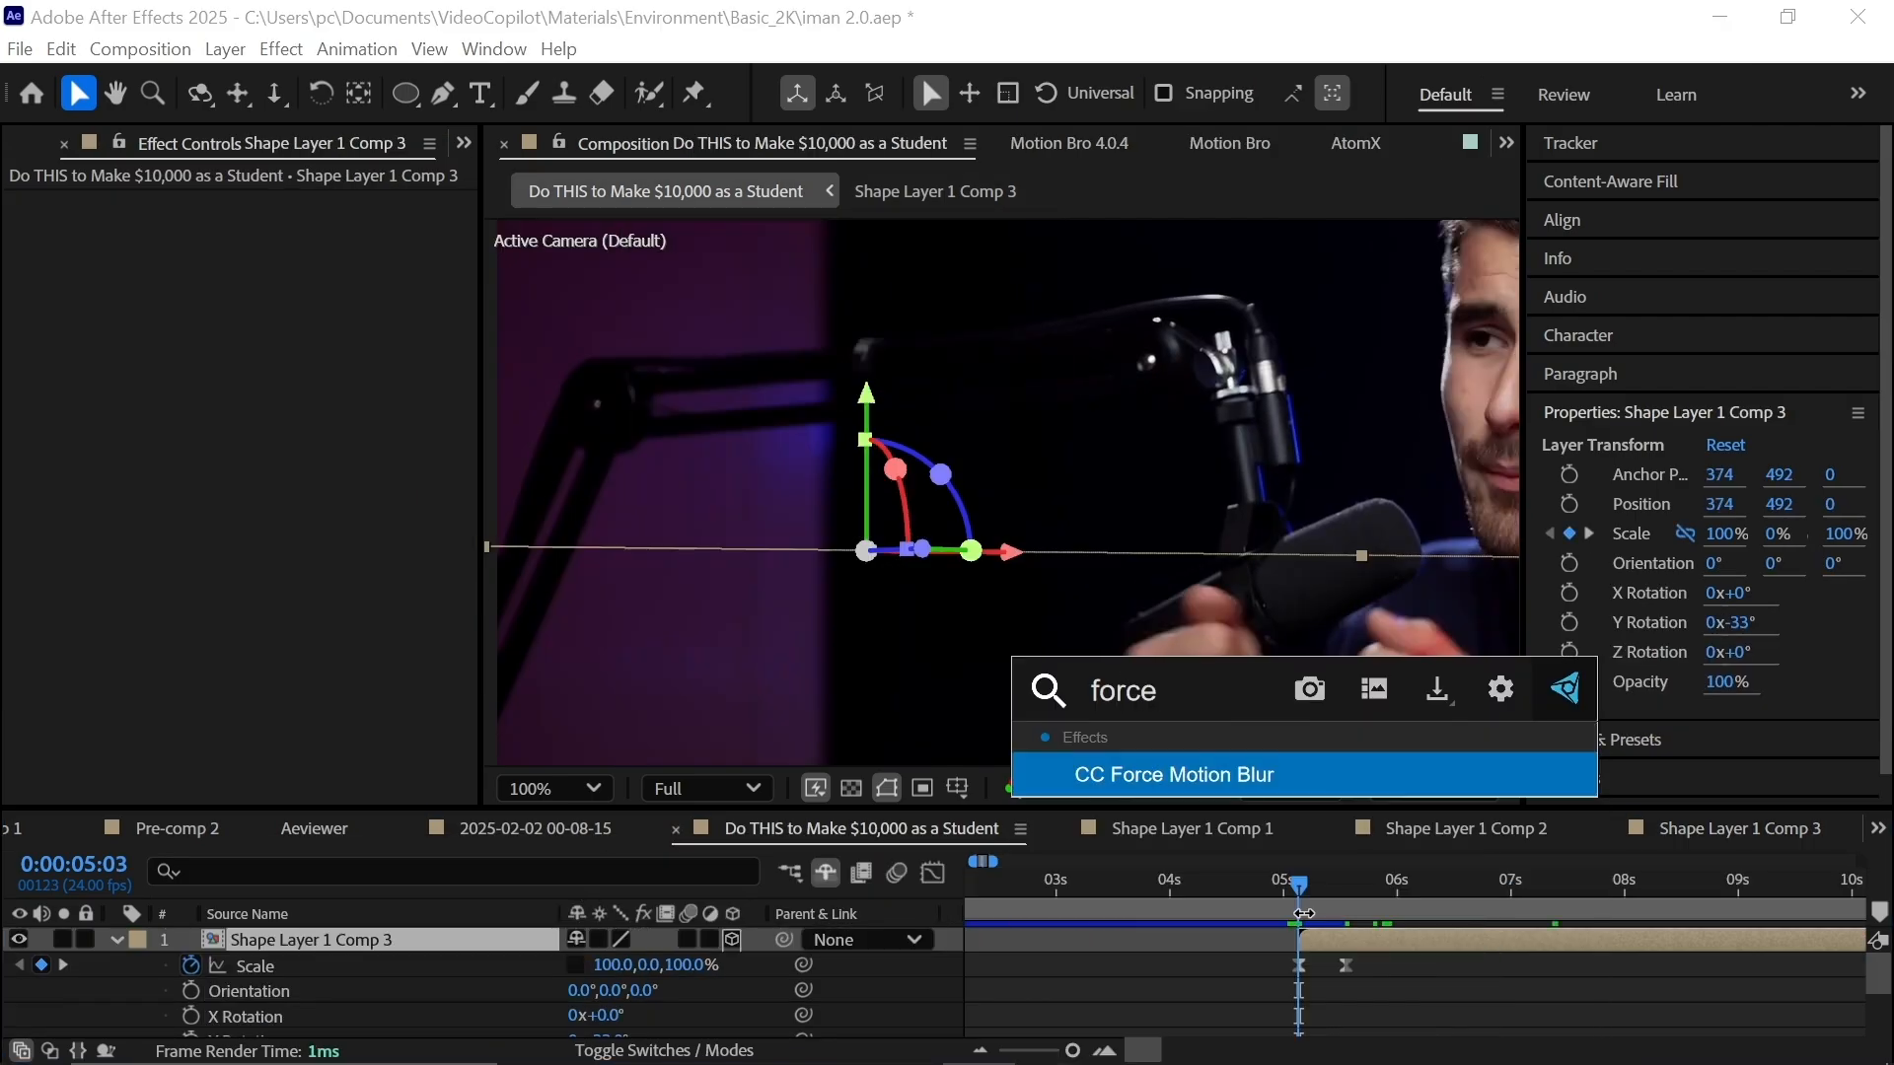
pyautogui.click(1180, 773)
pyautogui.moveTo(1302, 895)
pyautogui.mouseDown()
pyautogui.moveTo(1497, 895)
pyautogui.moveTo(1291, 895)
pyautogui.mouseUp()
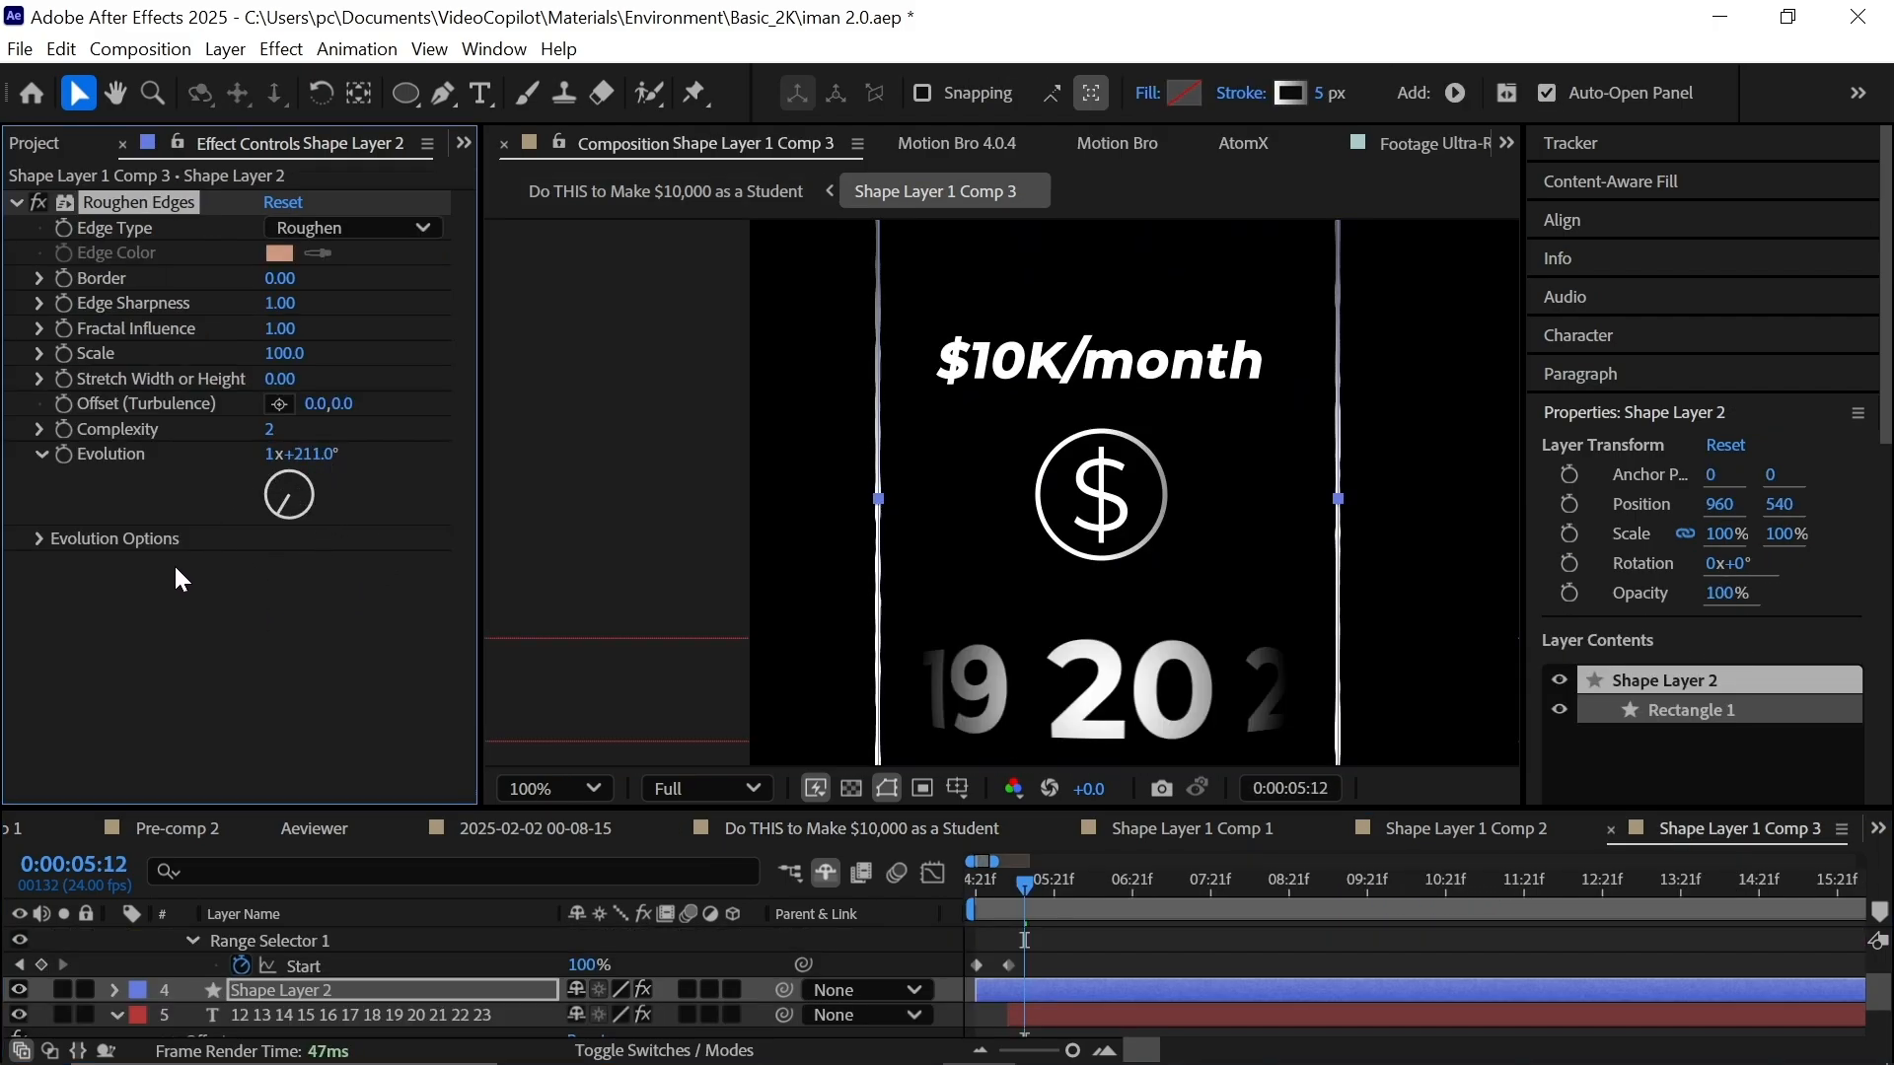
# Apply Roughen Edges to Shape Layer 2, adjust Evolution, and drive Evolution with expression time*1000.
pyautogui.hotkey('ctrl', 'space')
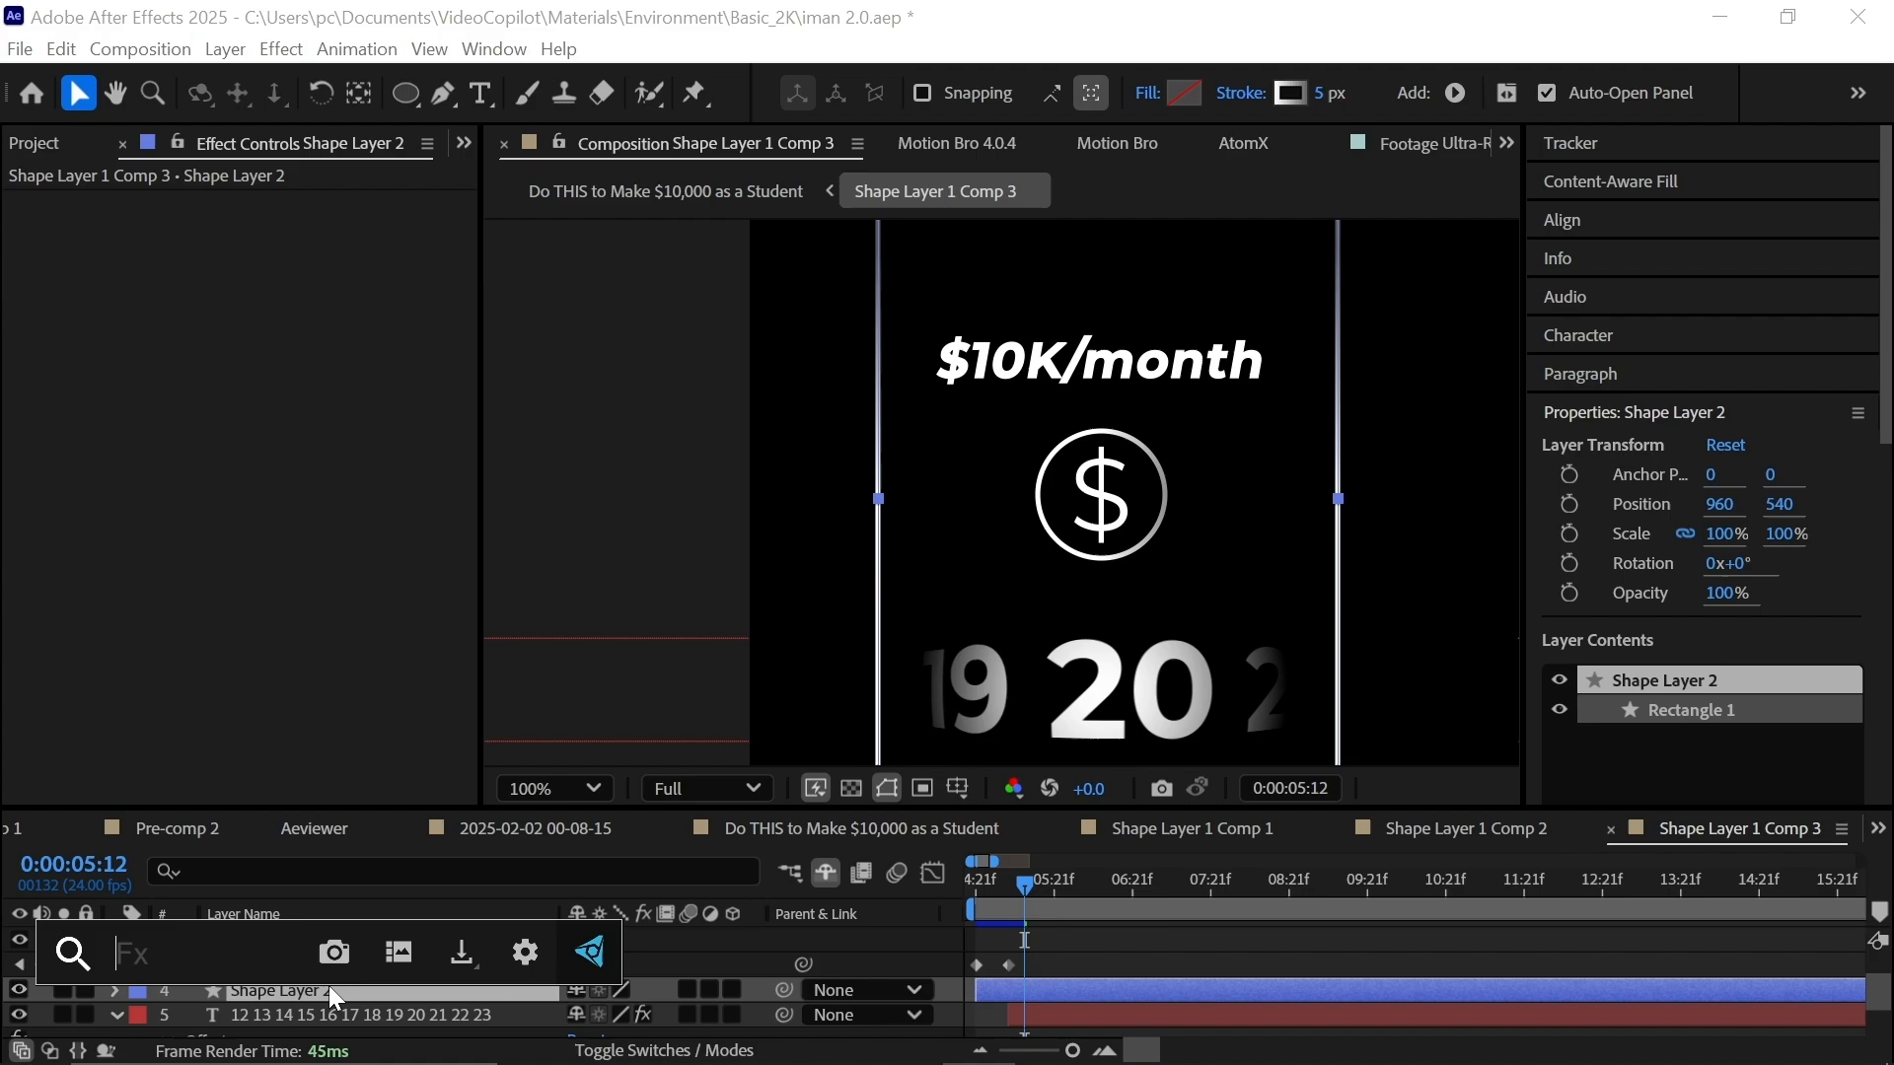
pyautogui.write('rou')
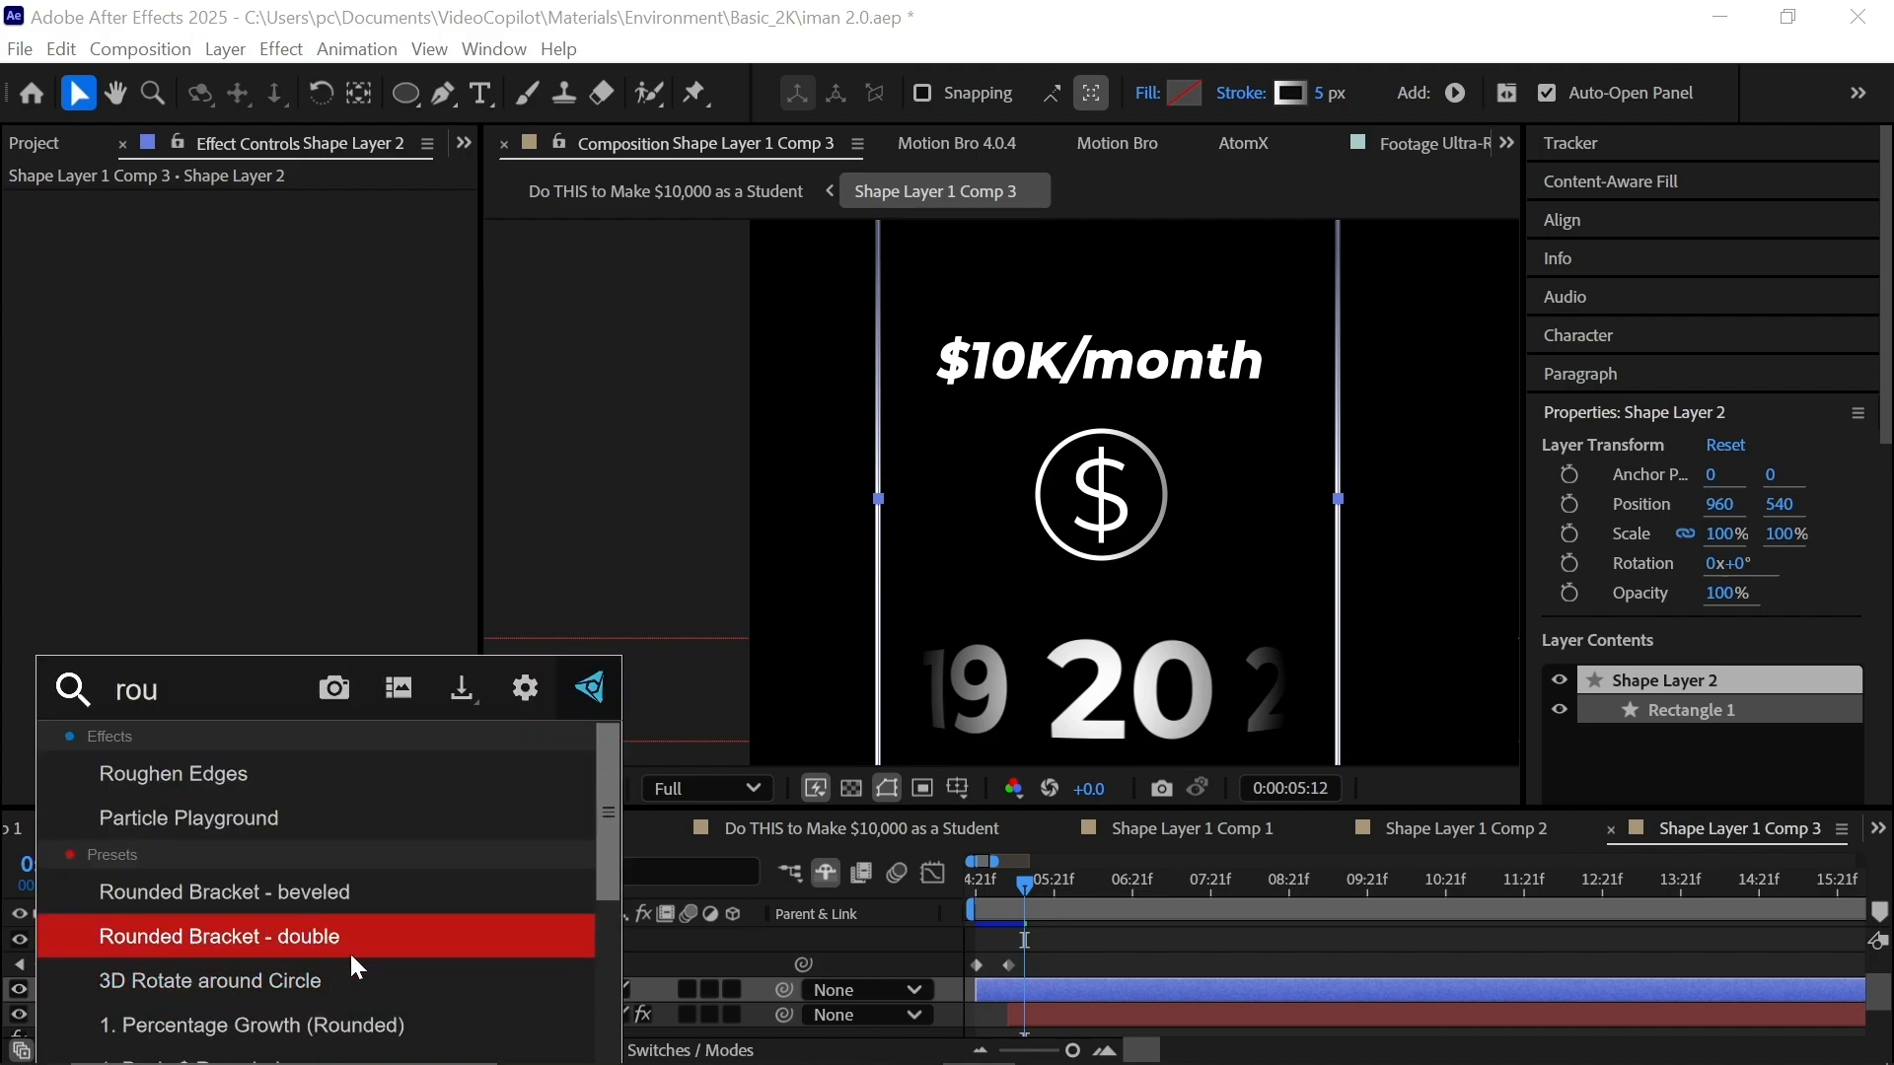
pyautogui.click(391, 787)
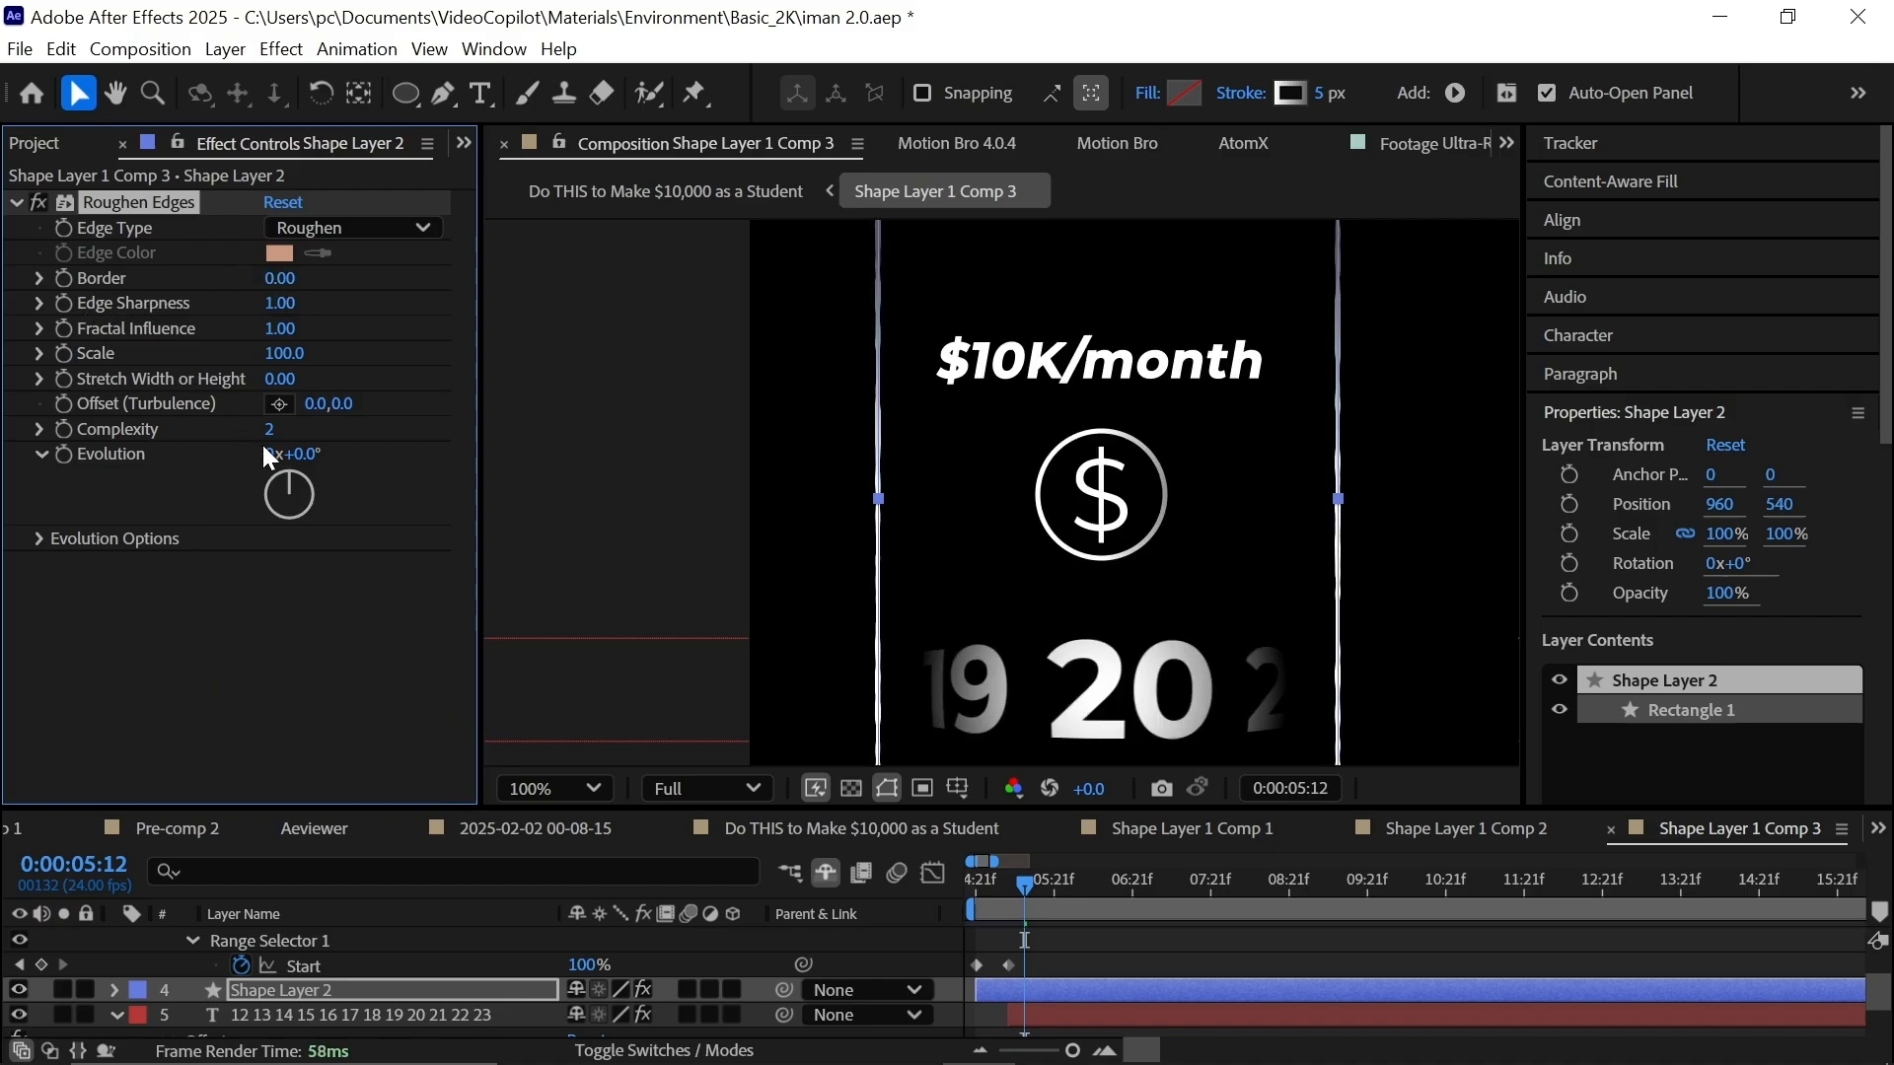
pyautogui.moveTo(291, 470); pyautogui.dragTo(203, 519)
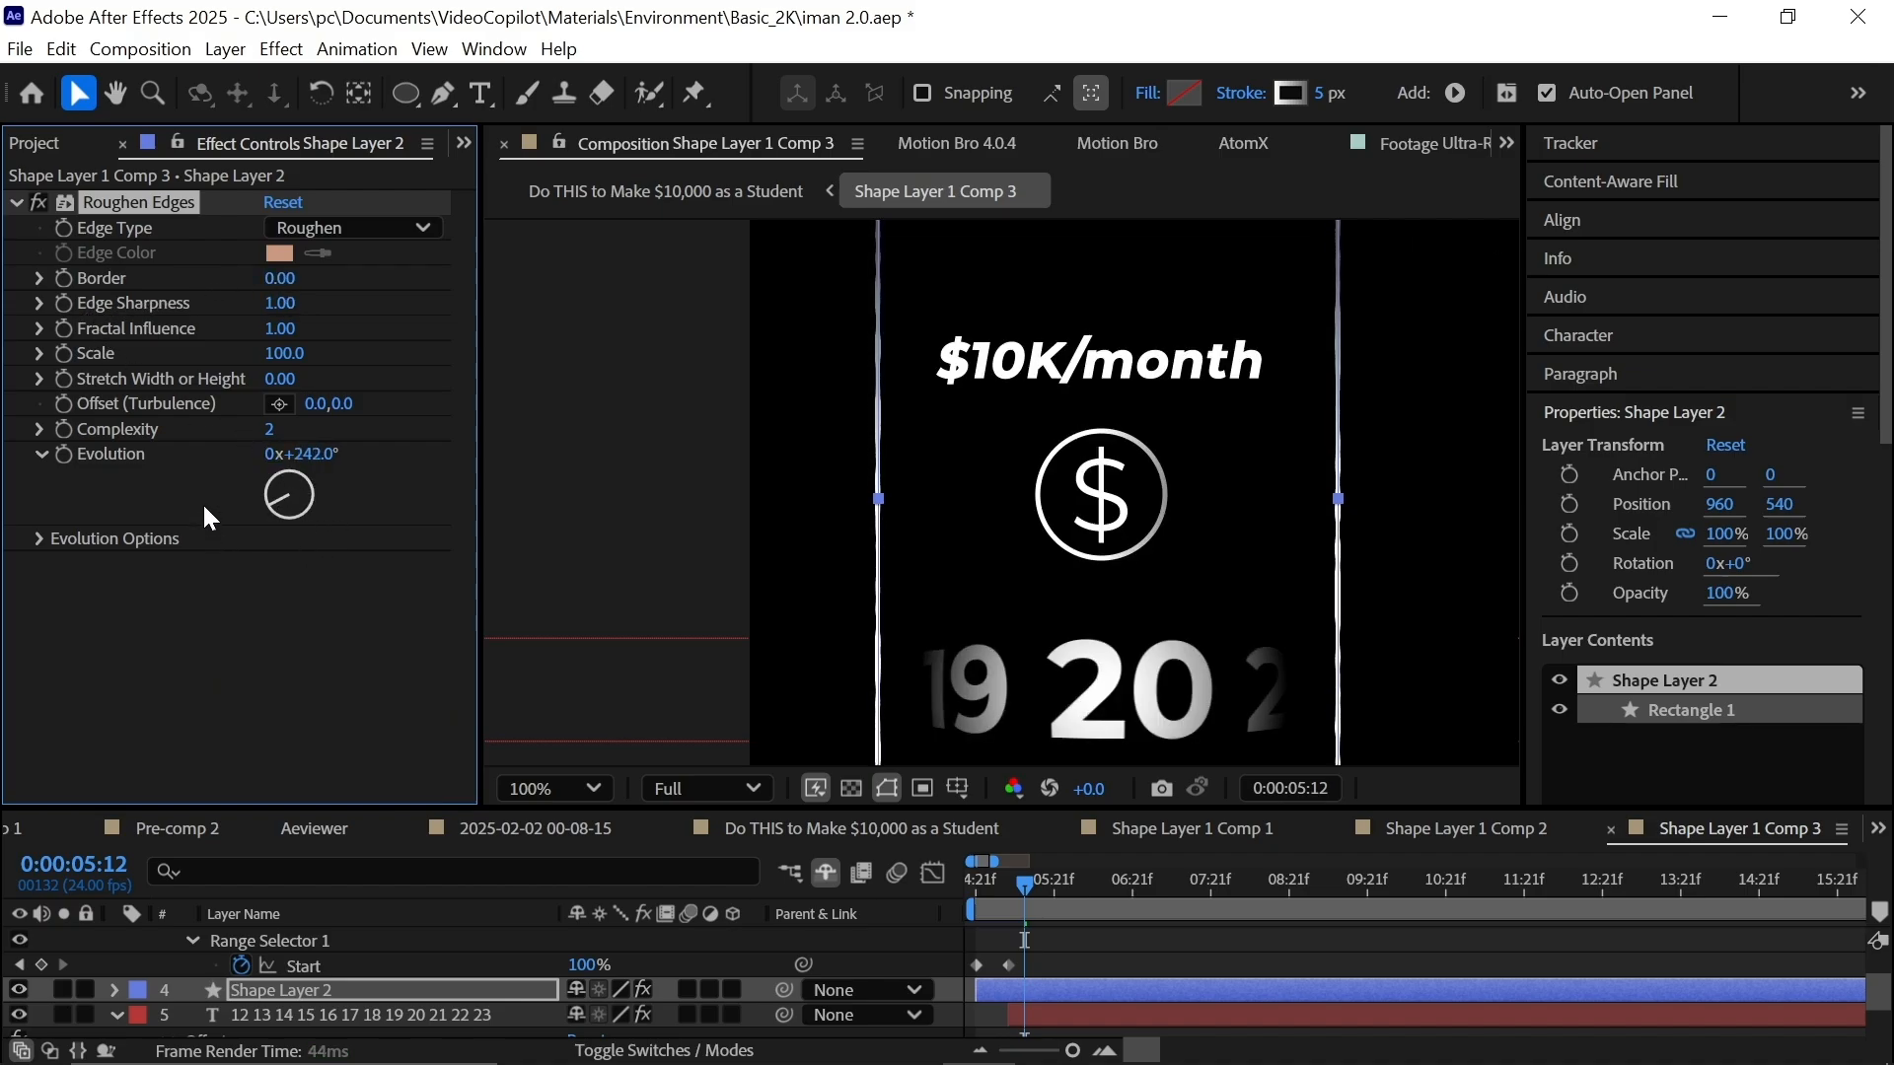
pyautogui.keyDown('alt'); pyautogui.click(64, 452); pyautogui.keyUp('alt')
pyautogui.write('time')
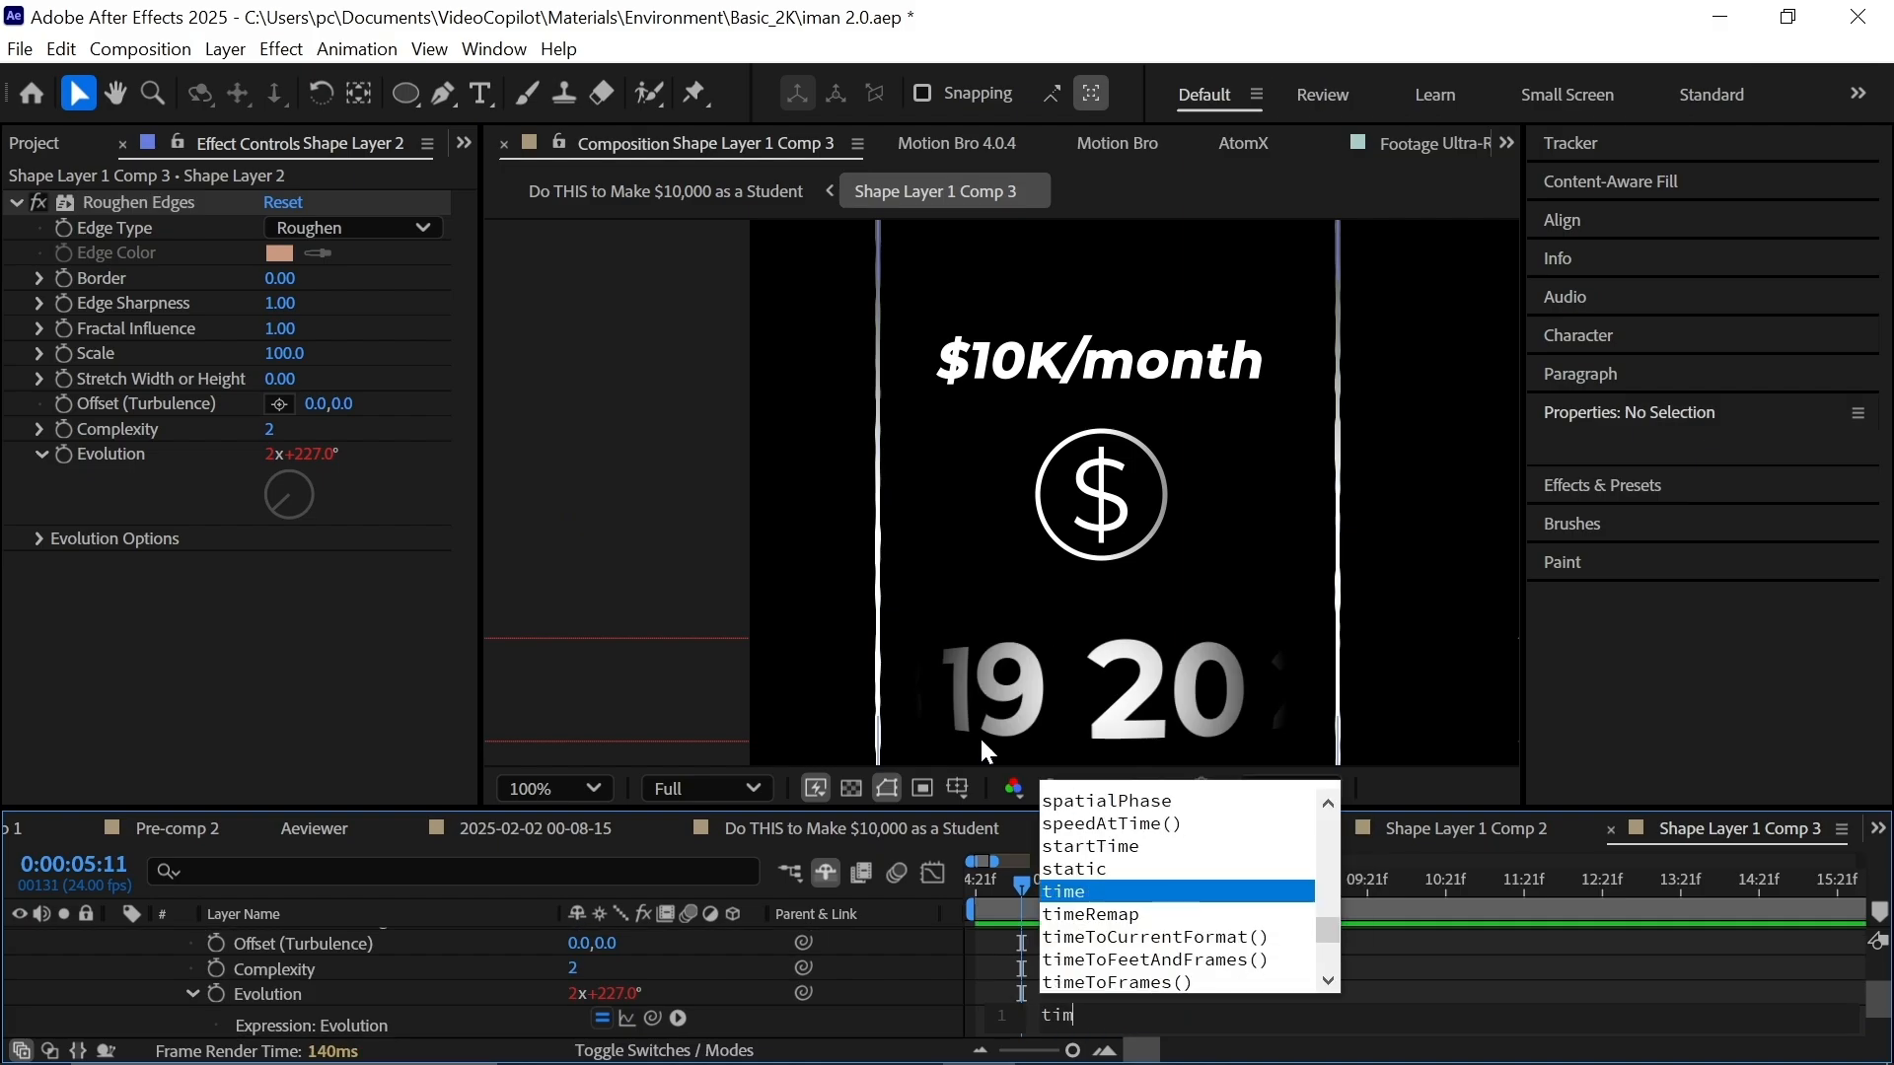
pyautogui.write('*1000')
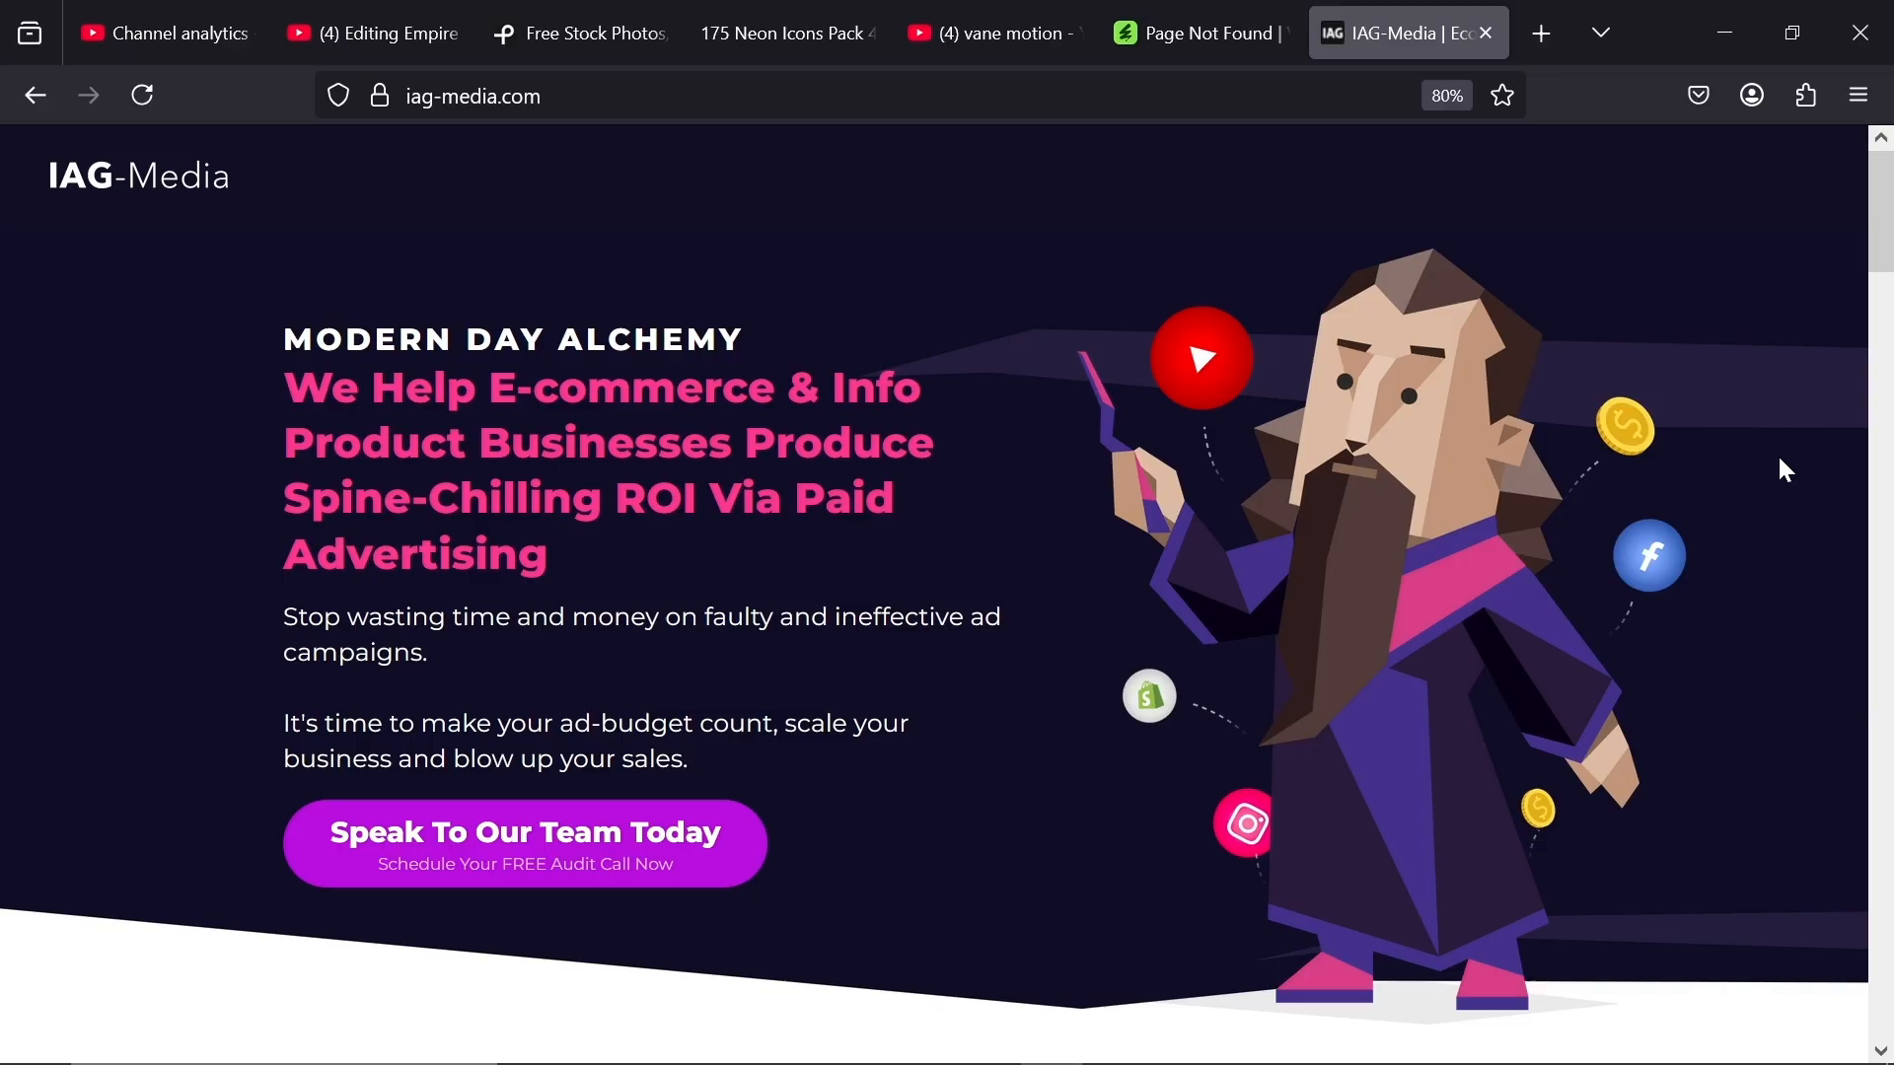
# Scroll the iag-media.com homepage down past the $63.4 million stat and Meet The A-Team section.
pyautogui.scroll(-7, 1776, 454)
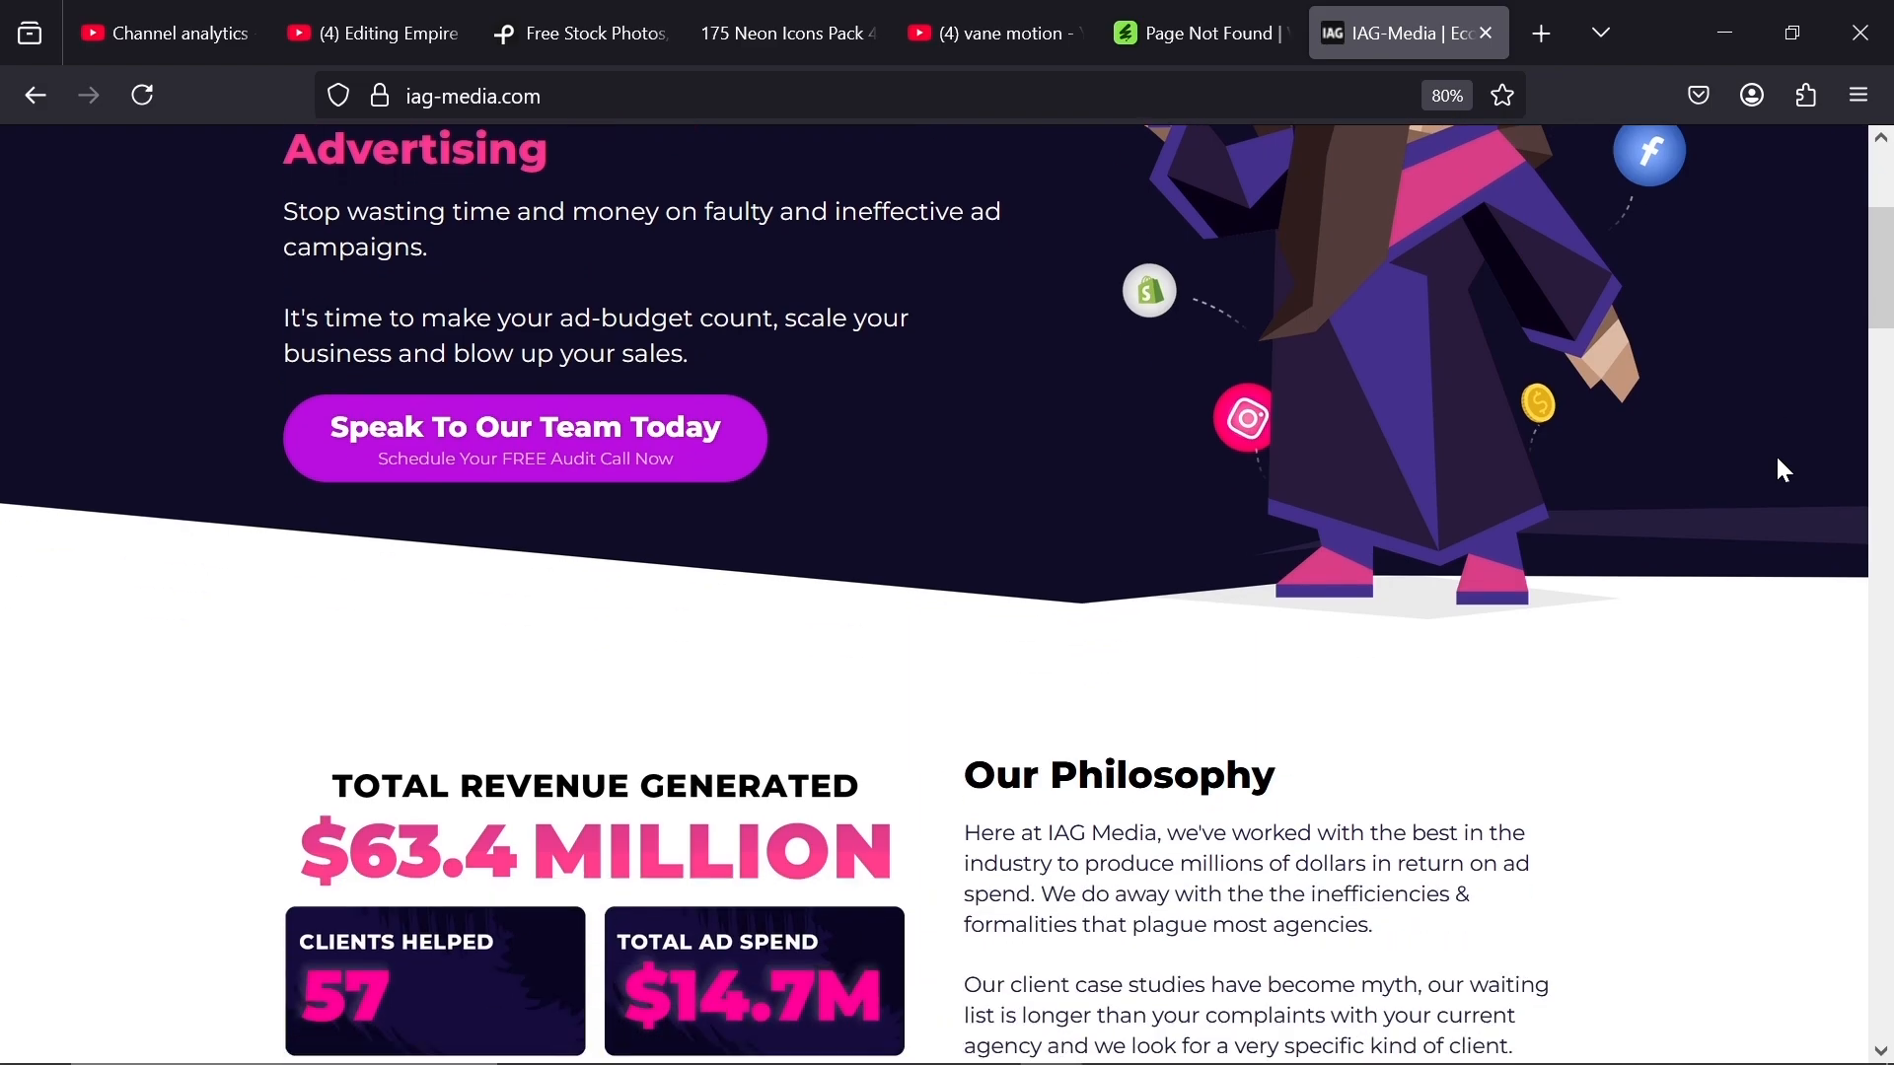
pyautogui.scroll(-12, 1783, 470)
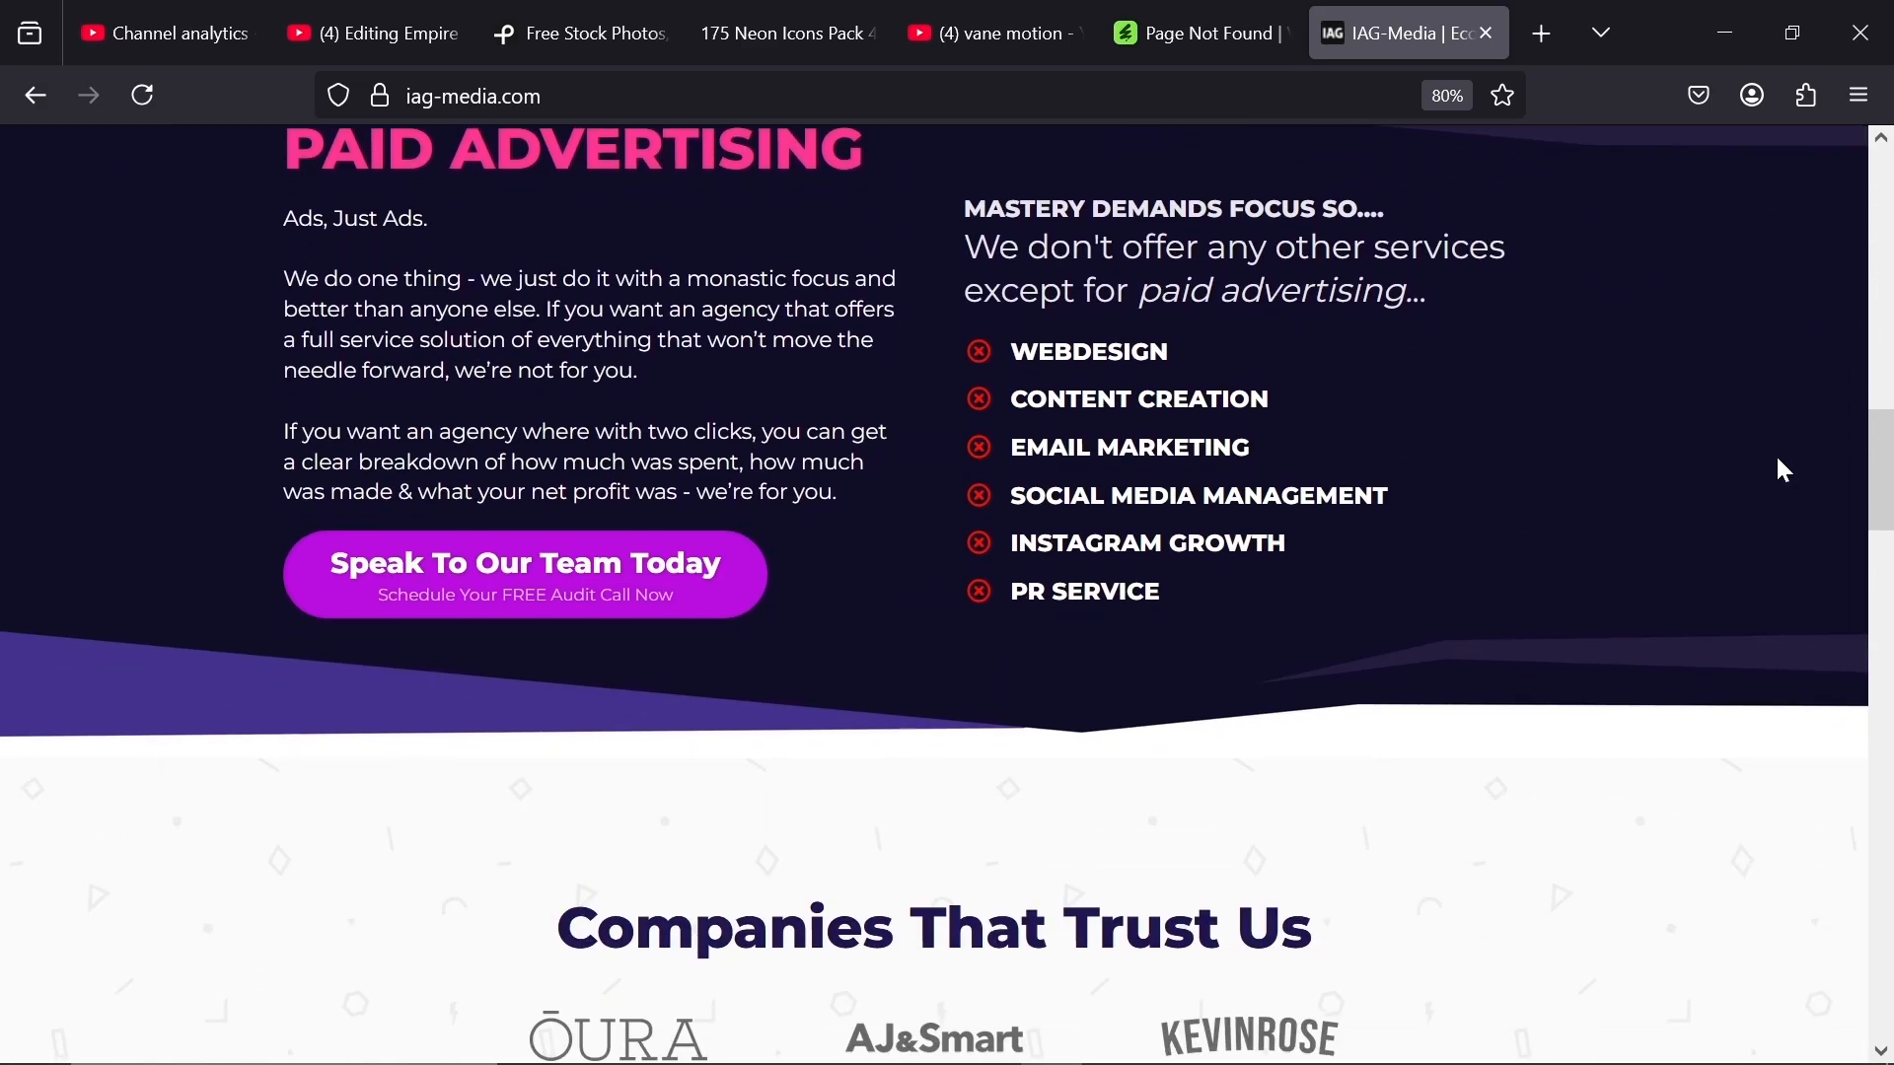
pyautogui.scroll(-10, 1785, 472)
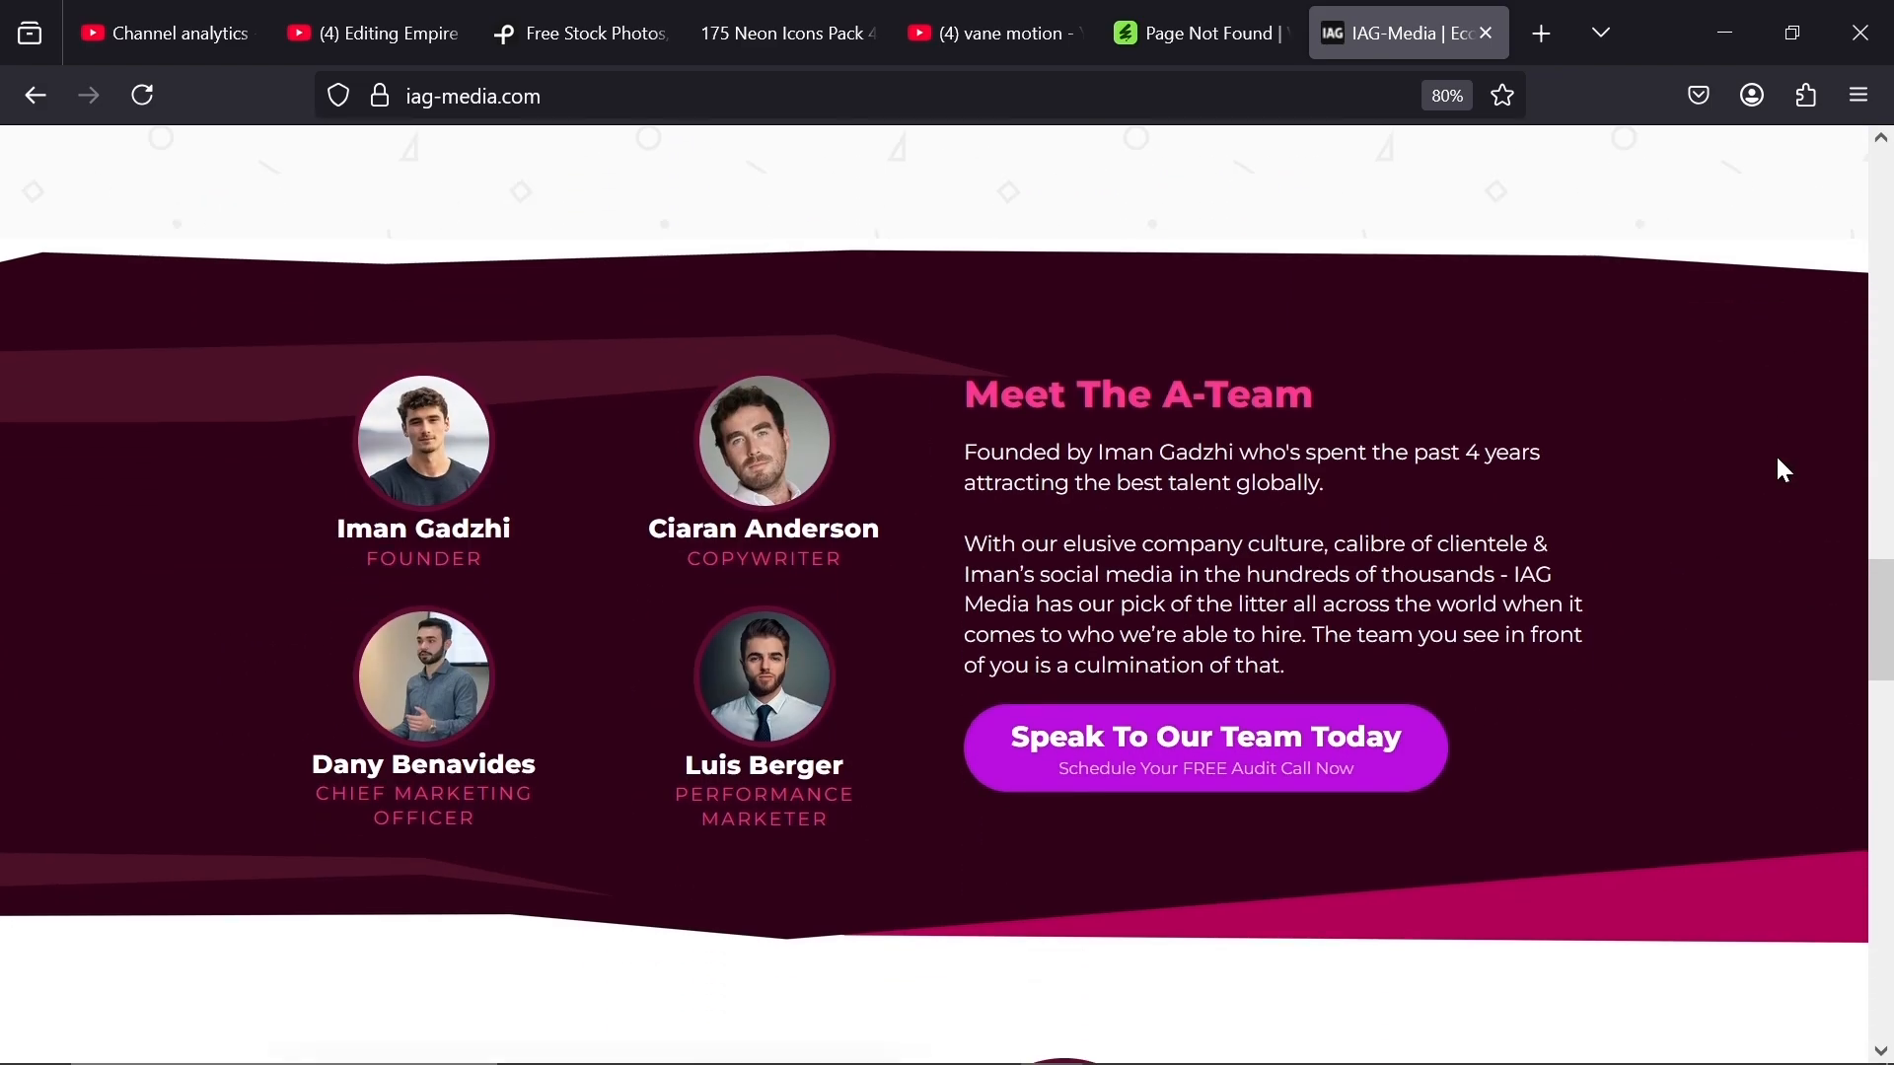
pyautogui.scroll(-12, 1783, 469)
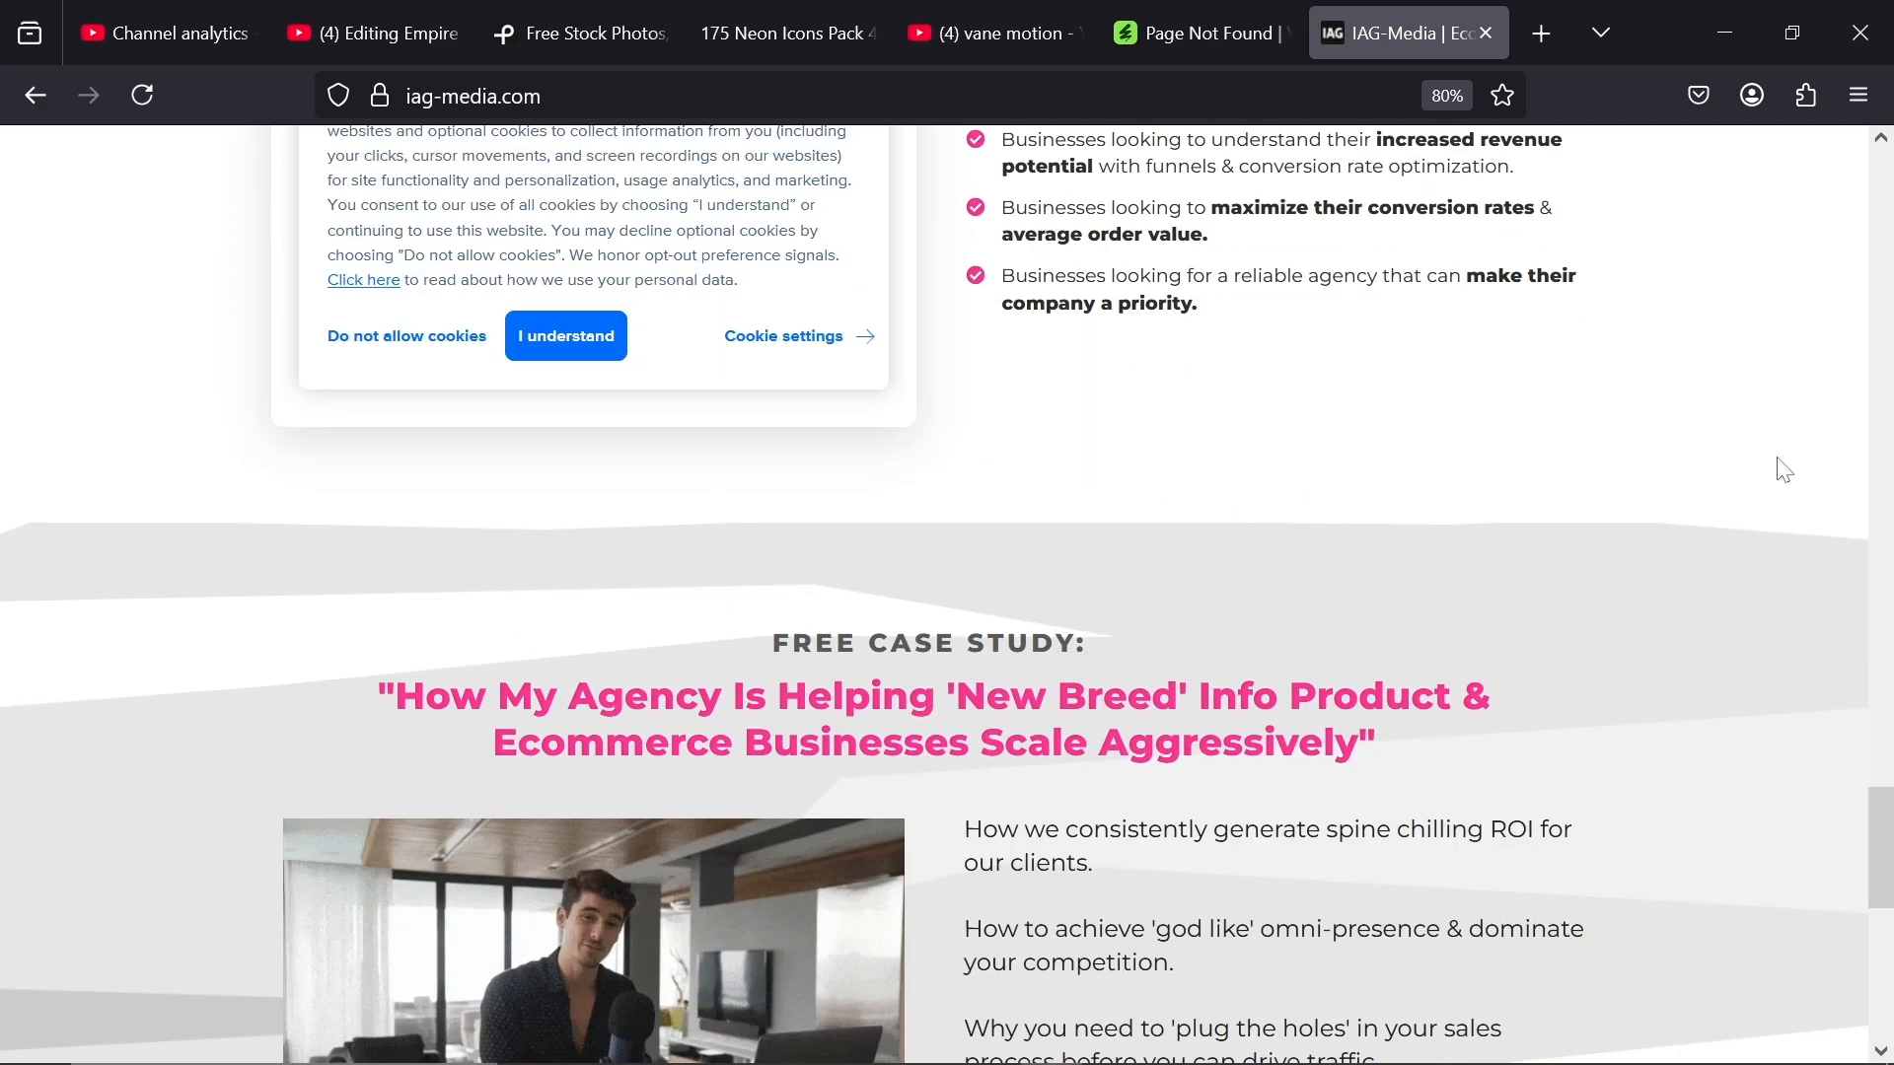
pyautogui.scroll(-10, 1776, 458)
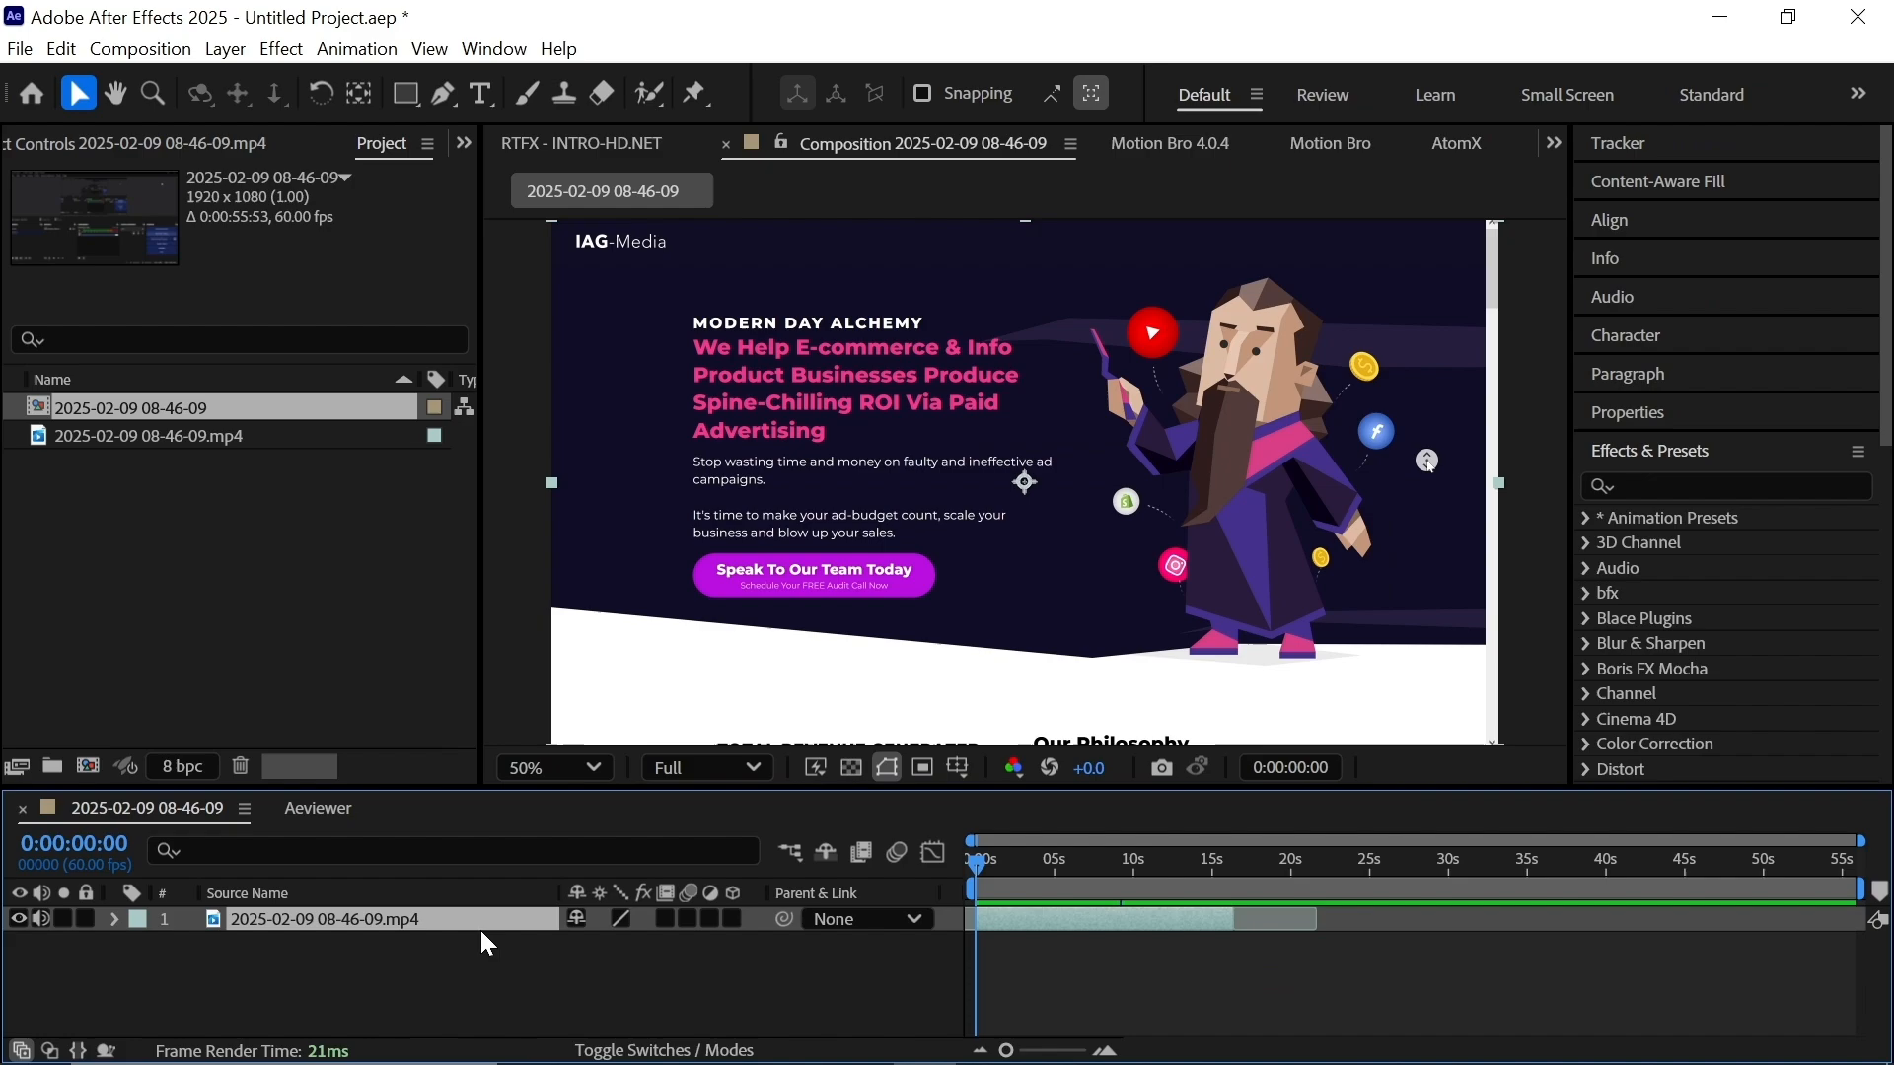
# Apply CC Force Motion Blur to the IAG-Media screen-recording layer.
pyautogui.hotkey('ctrl', 'space')
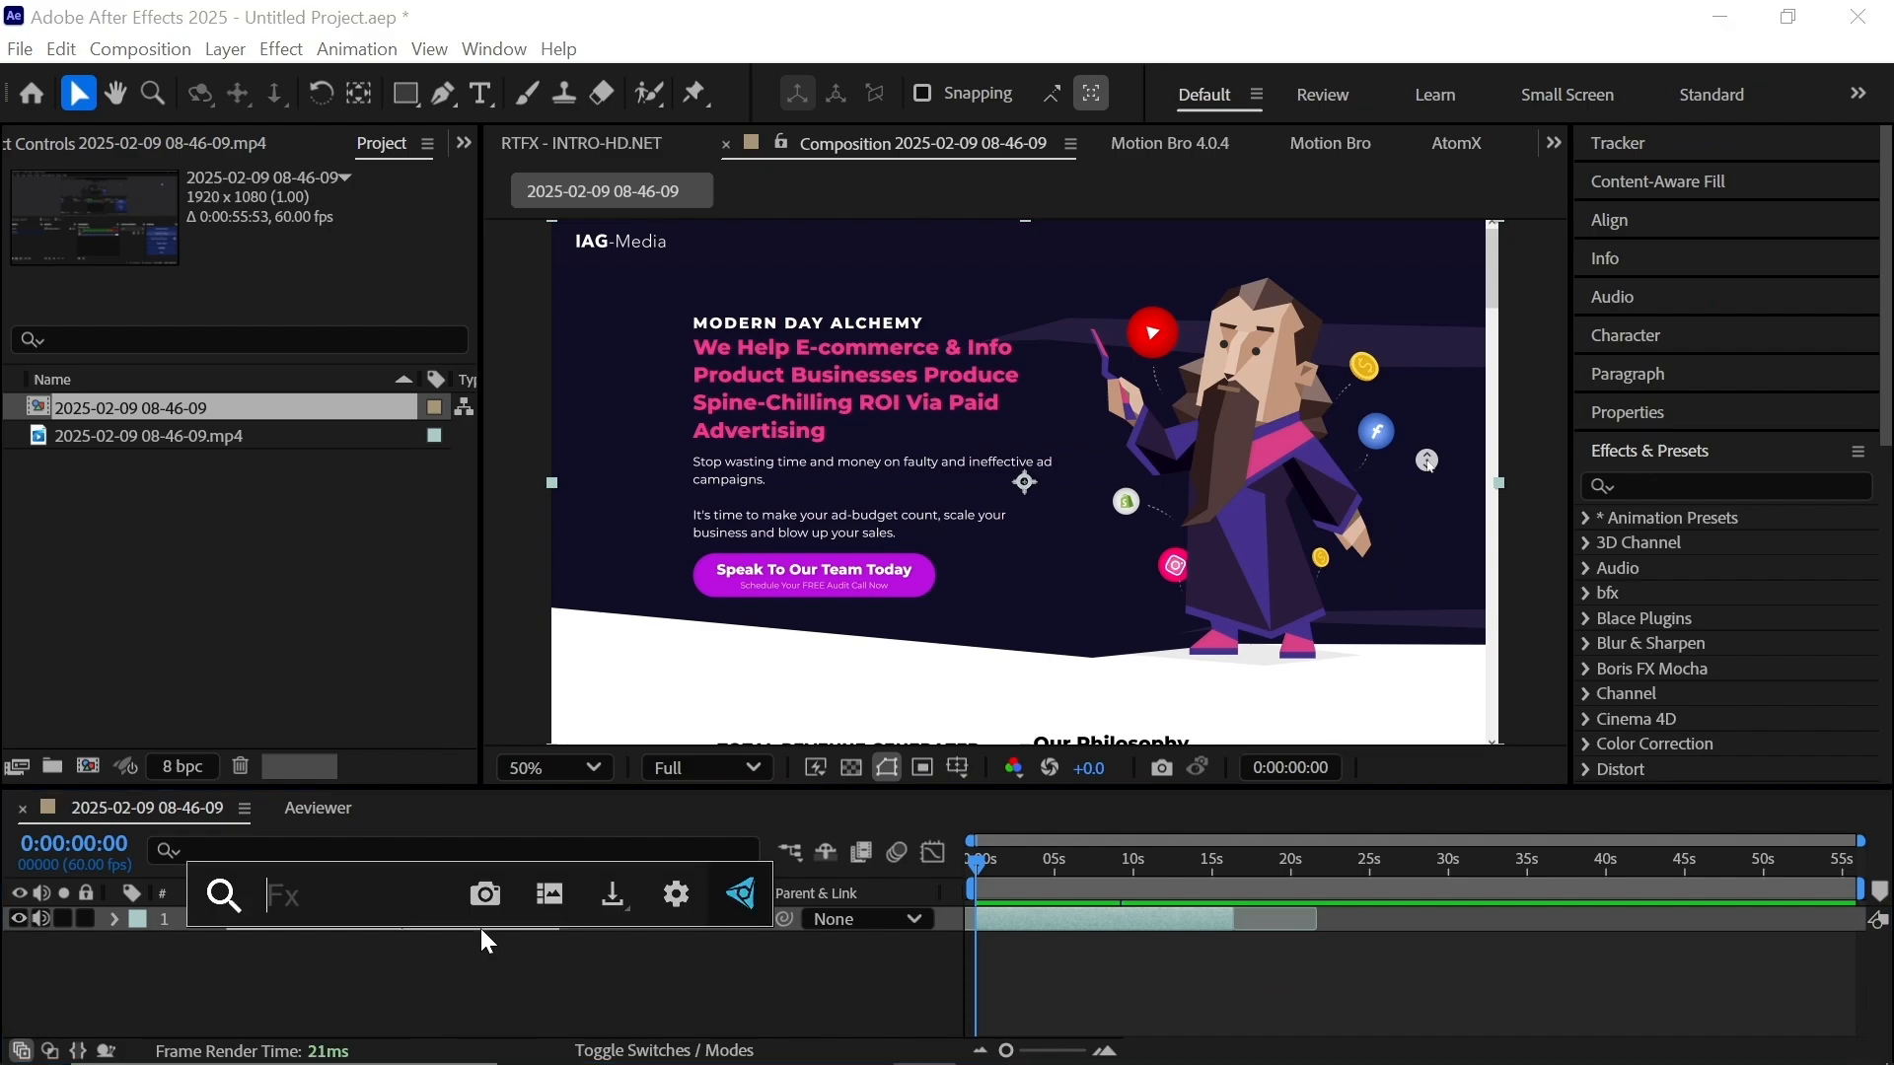
pyautogui.write('cc f')
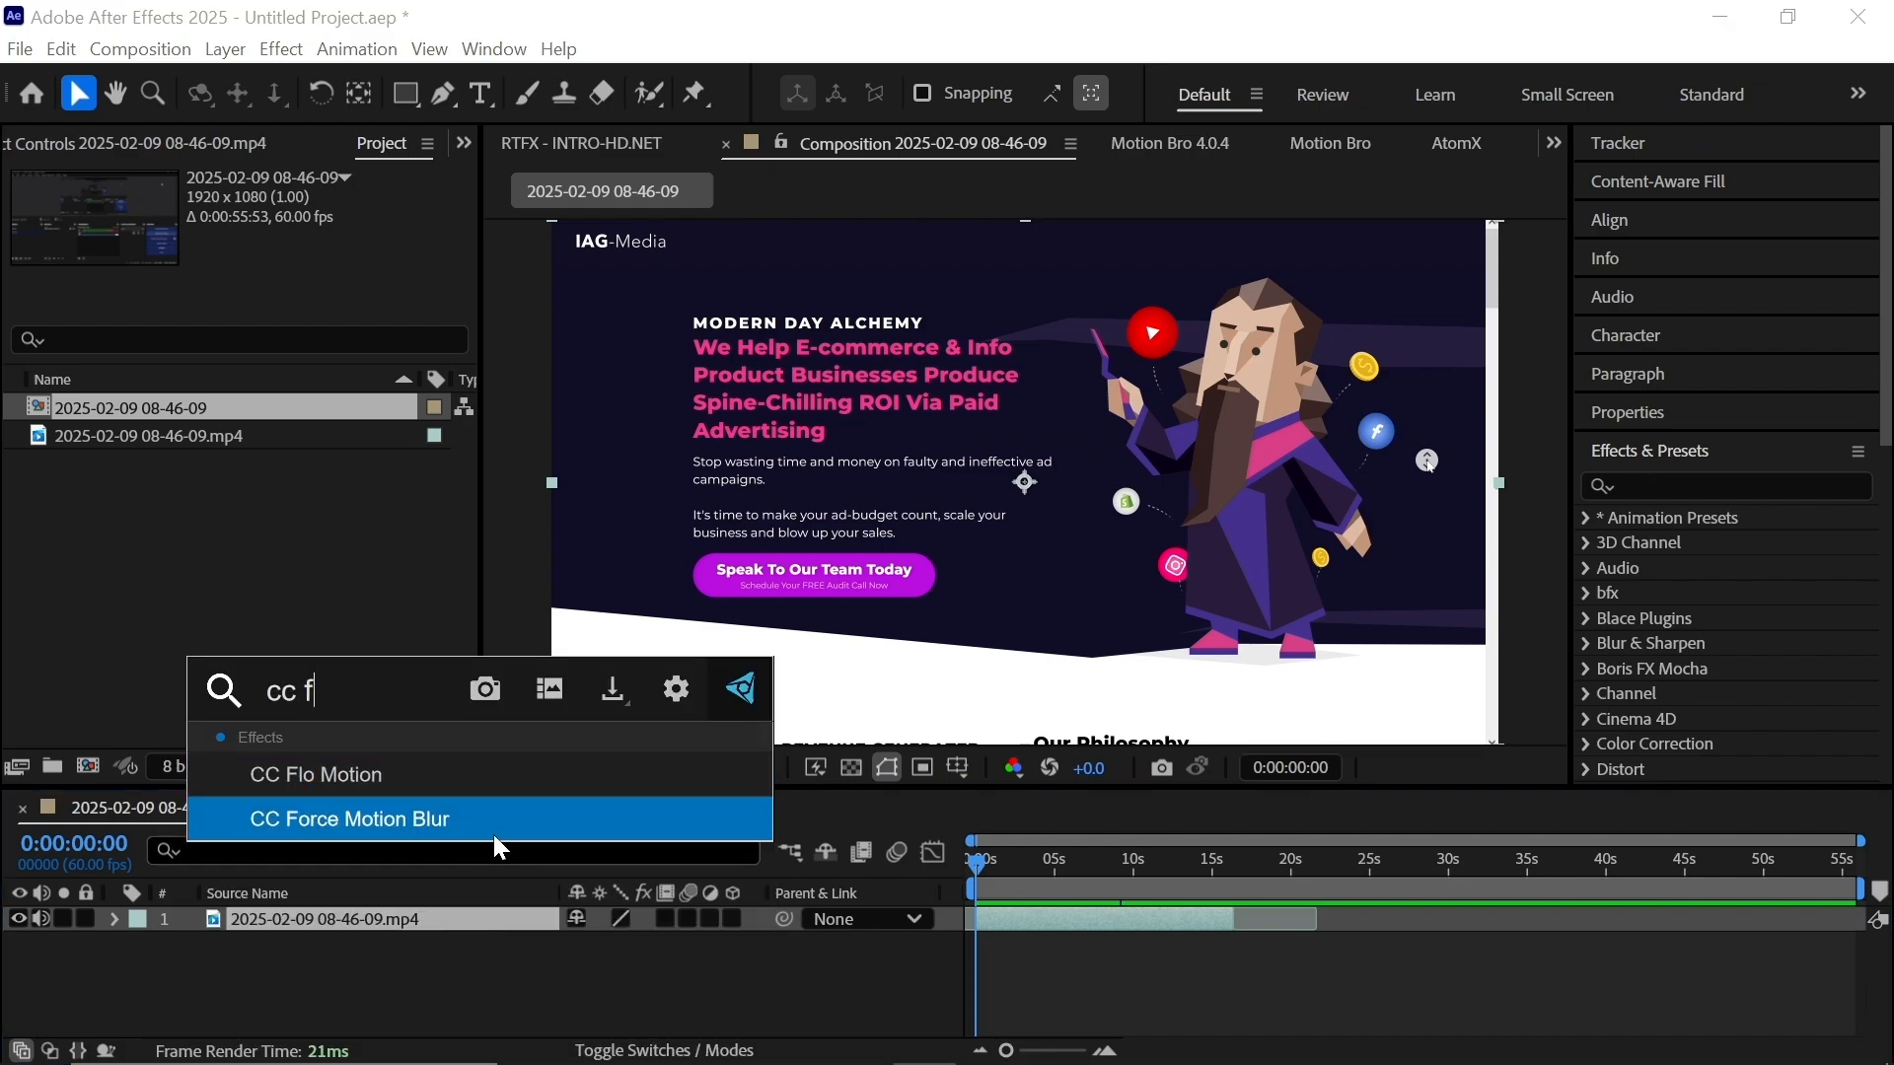
pyautogui.click(491, 830)
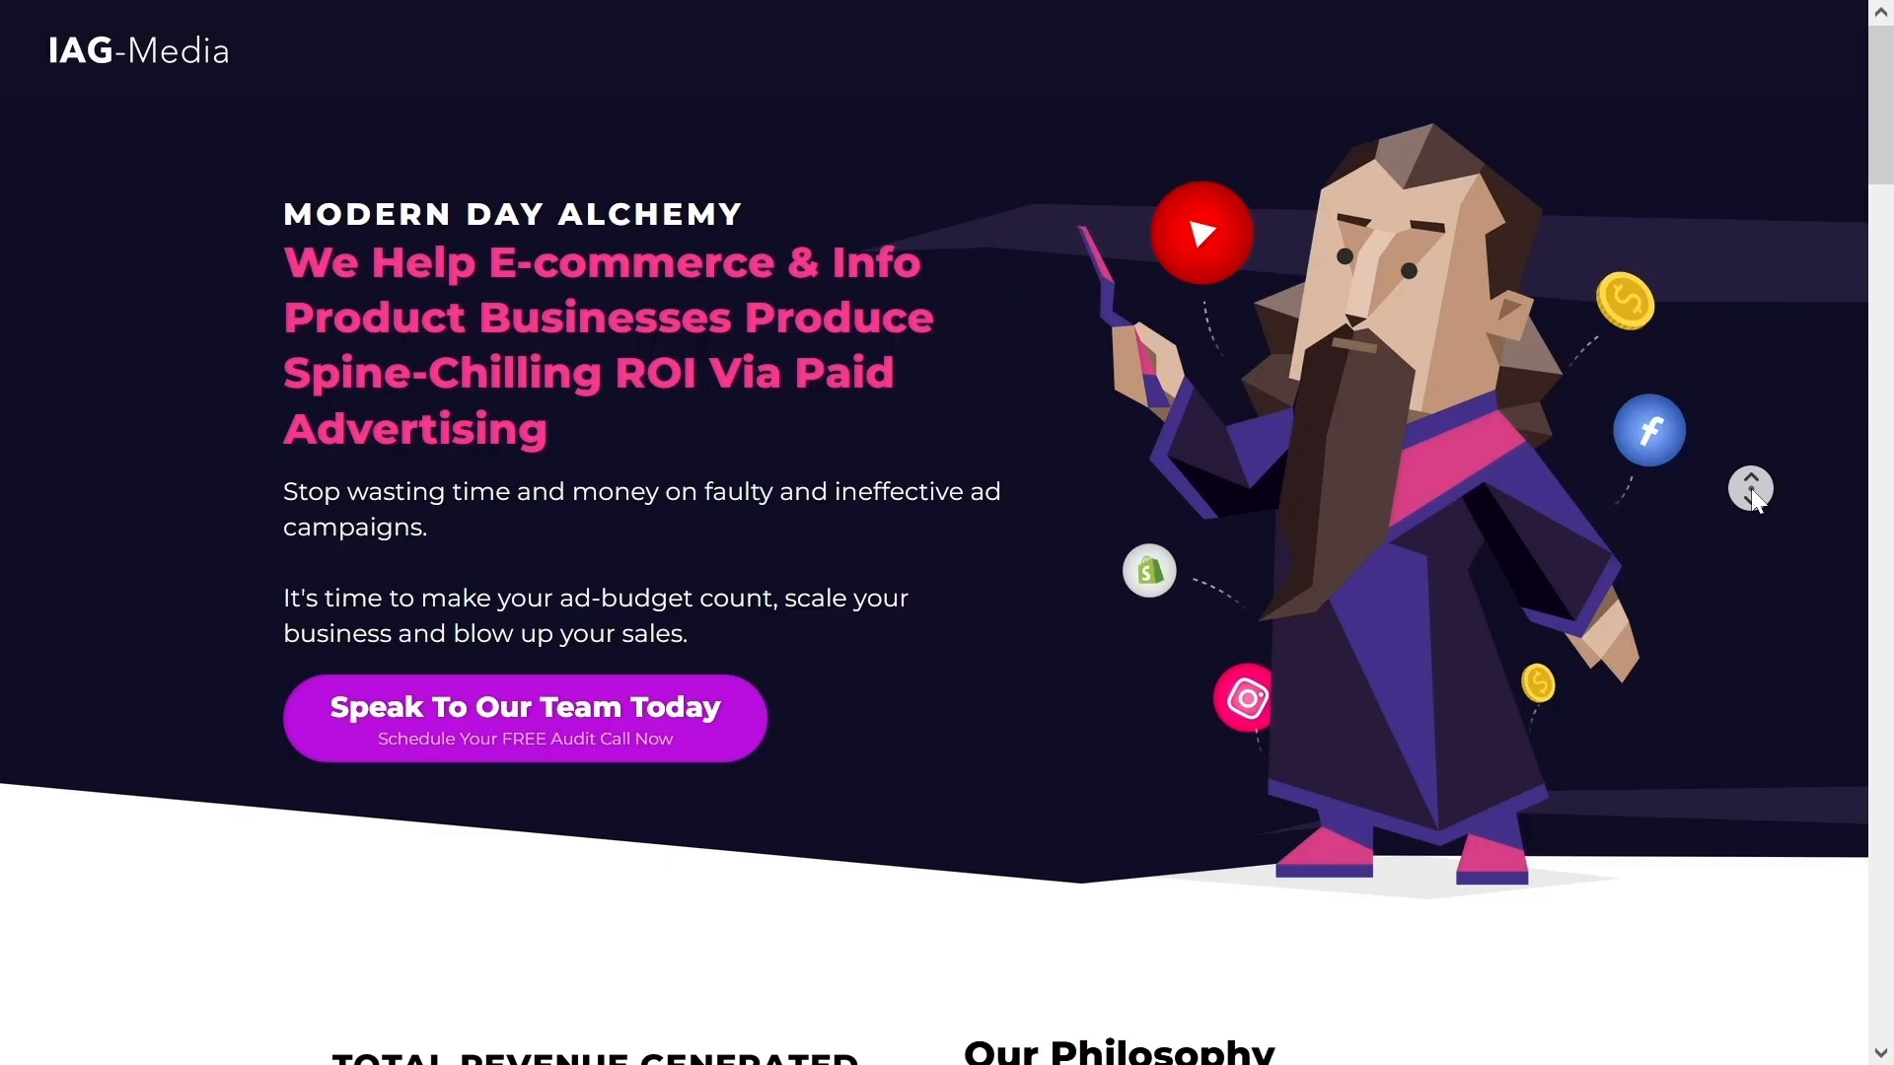